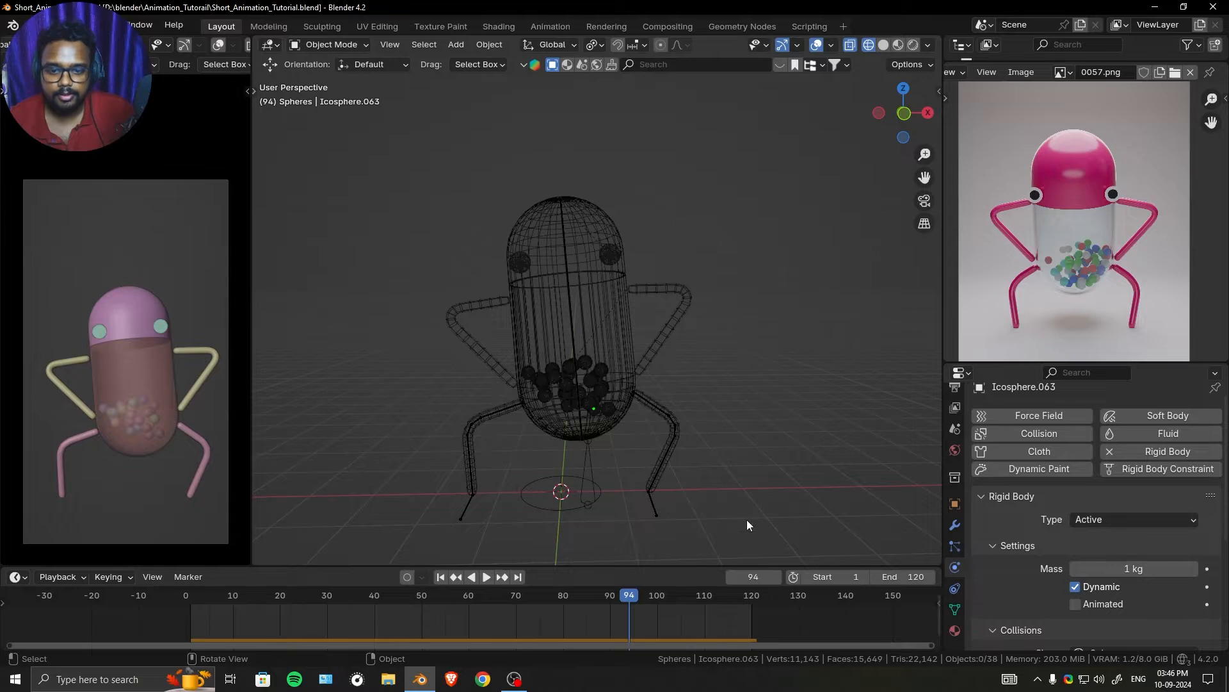
- Play back the walk animation and scrub the timeline to frame 46
key(space)
click(580, 610)
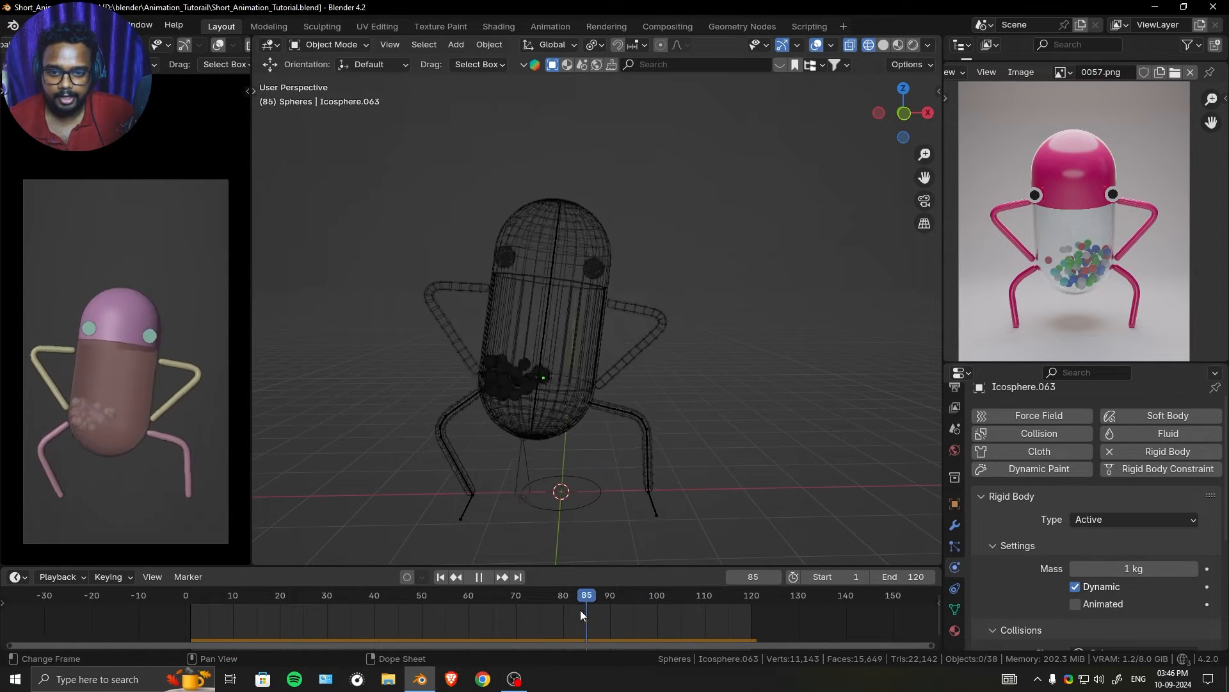
key(space)
drag(580, 609, 403, 599)
- Make the viewport display color of the capsule's lower cylinder fully opaque by raising its alpha
click(576, 381)
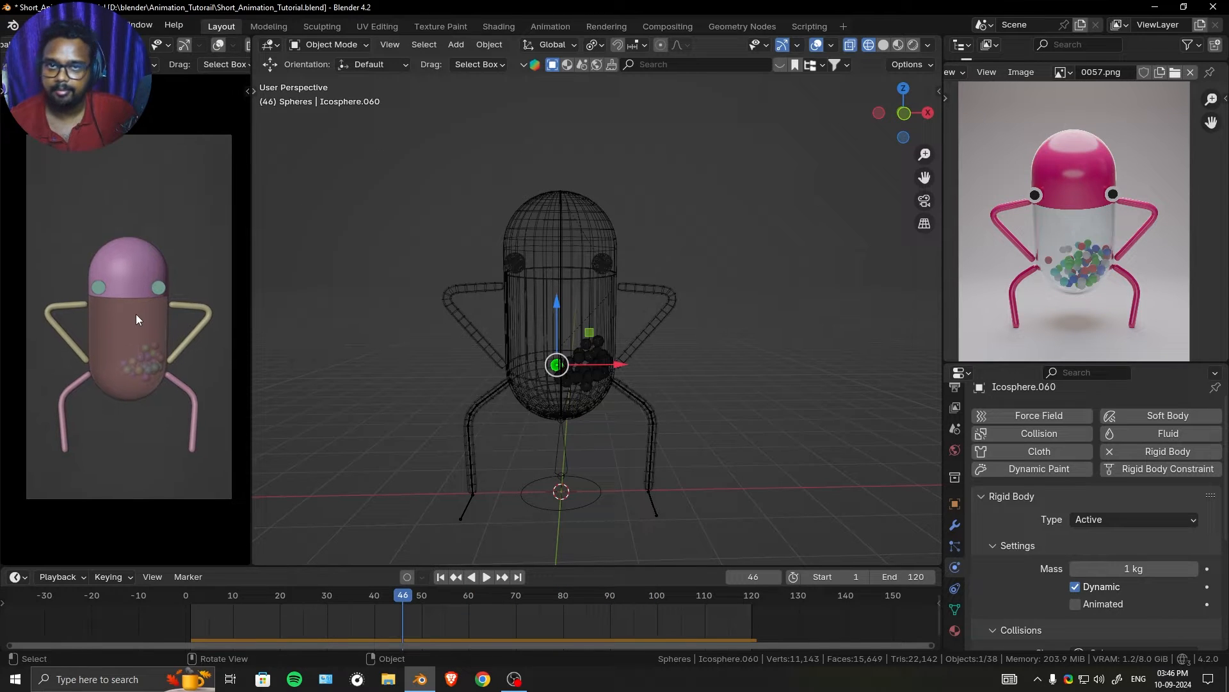
click(142, 317)
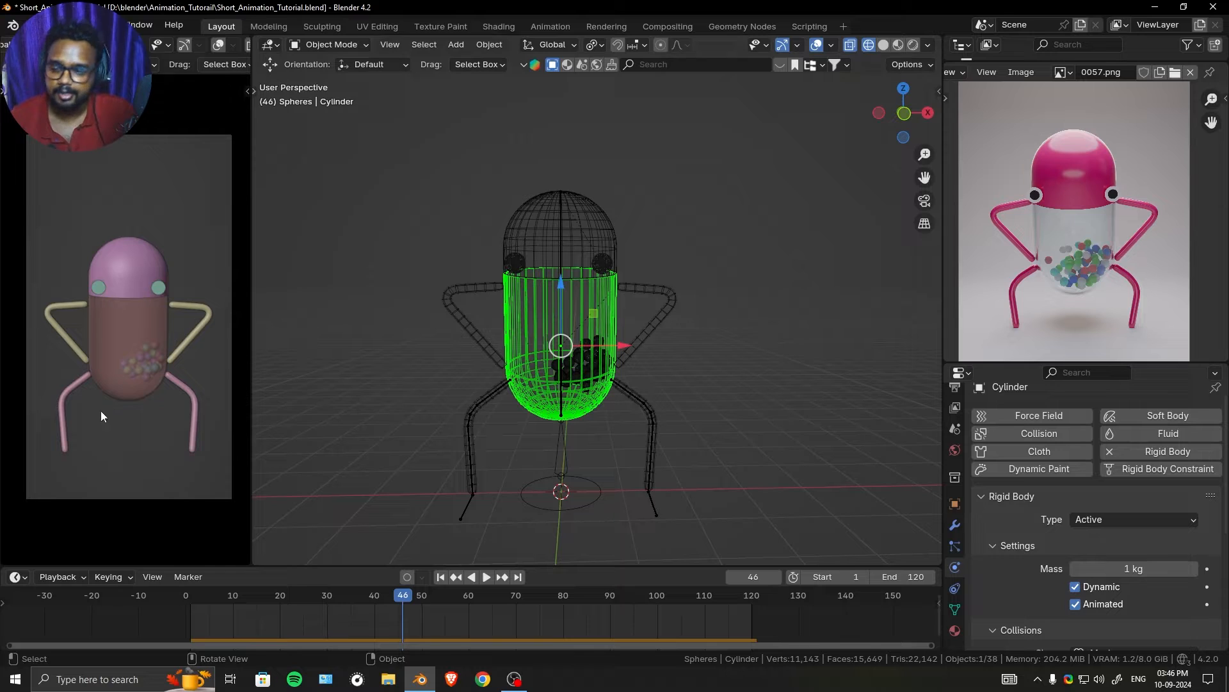
scroll(101, 410, up, 1)
scroll(952, 538, down, 2)
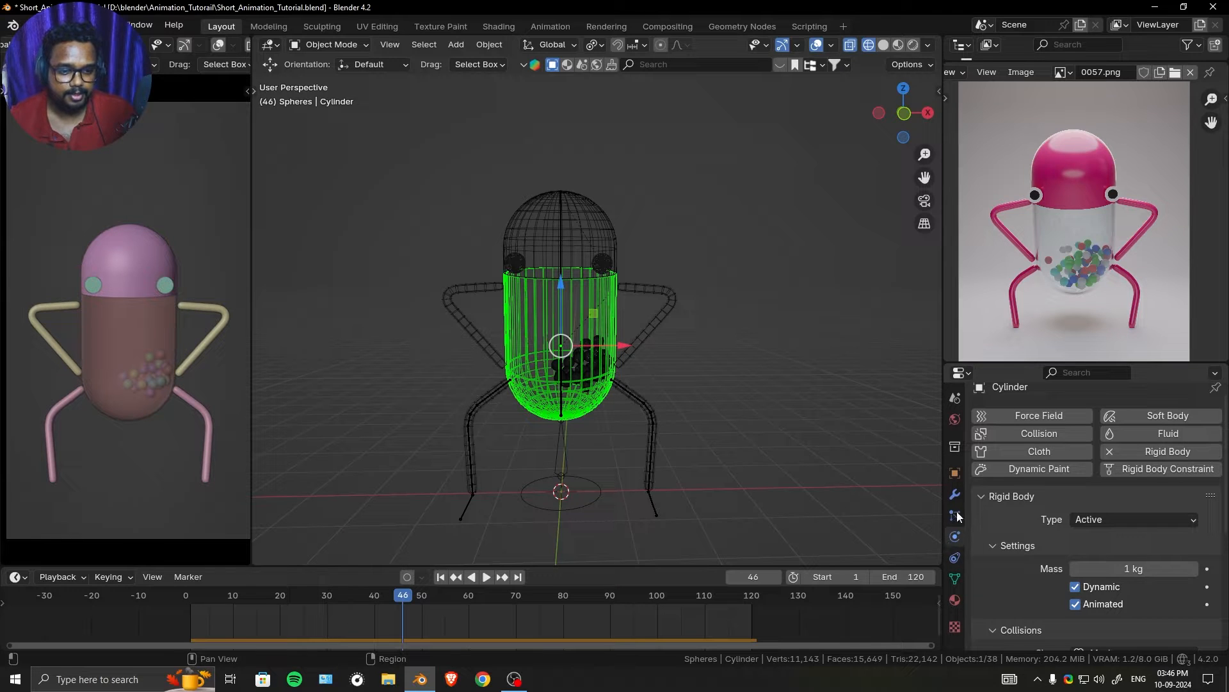
scroll(956, 544, up, 2)
click(955, 563)
click(1116, 551)
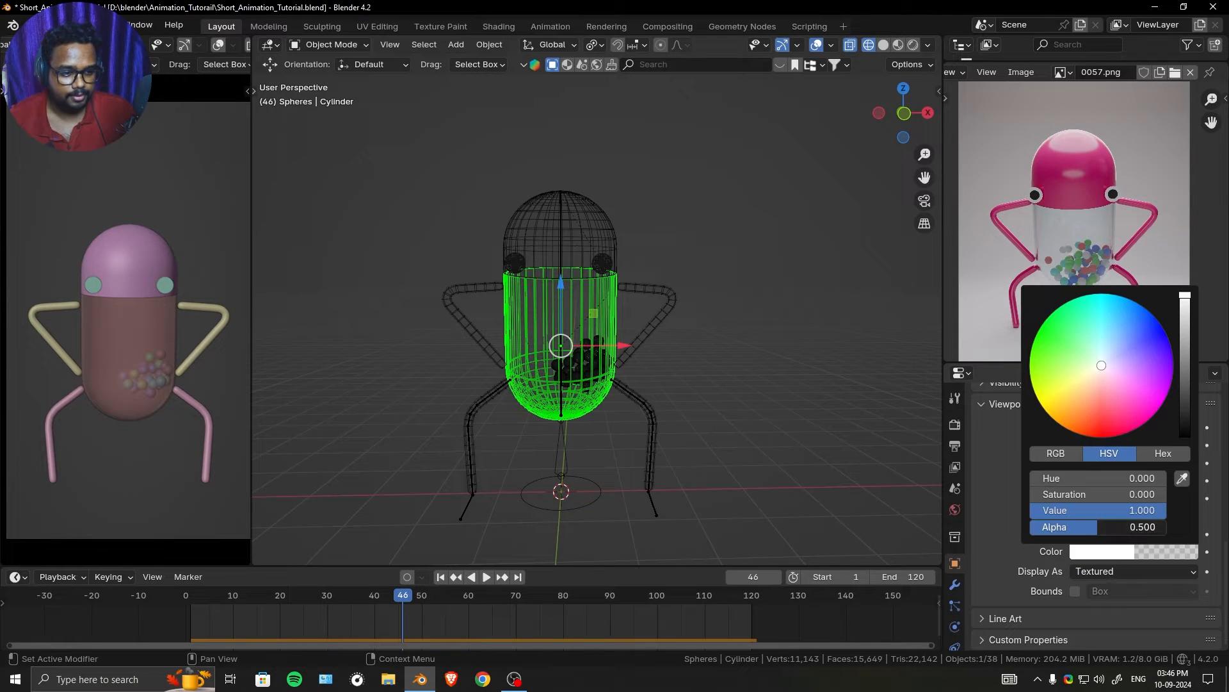
drag(1033, 526, 1100, 527)
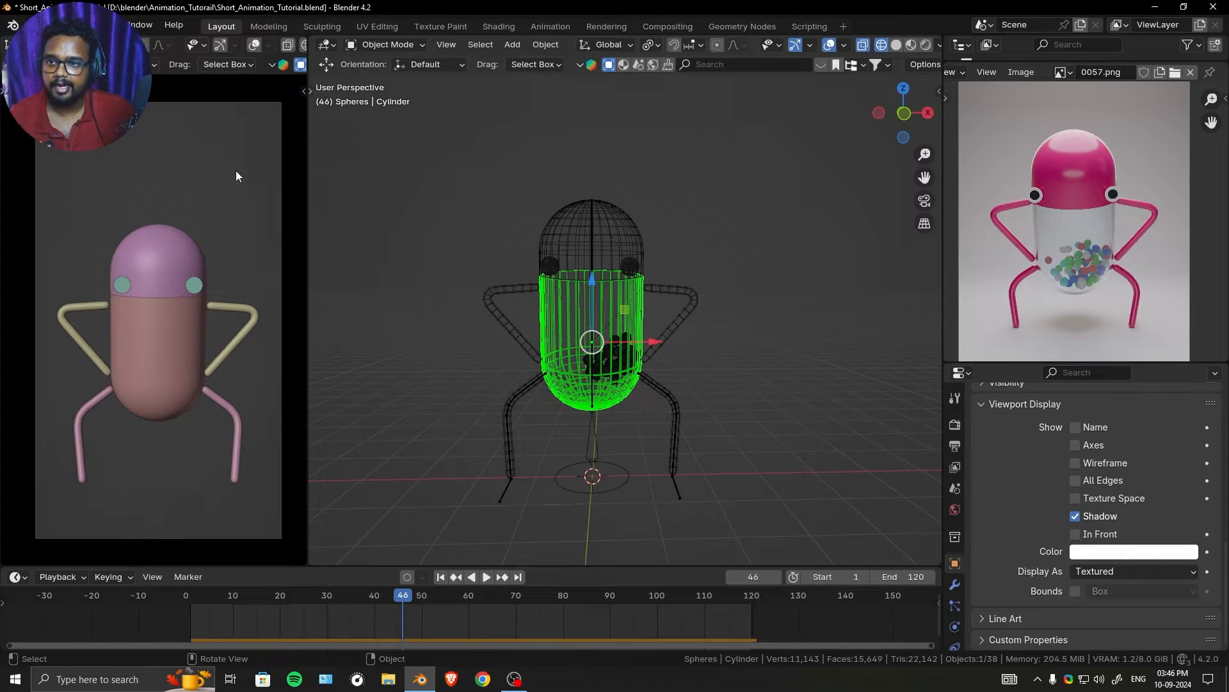
- Select the camera, enlarge the Outliner area, and enable the BG collection to show the backdrop
scroll(673, 218, down, 5)
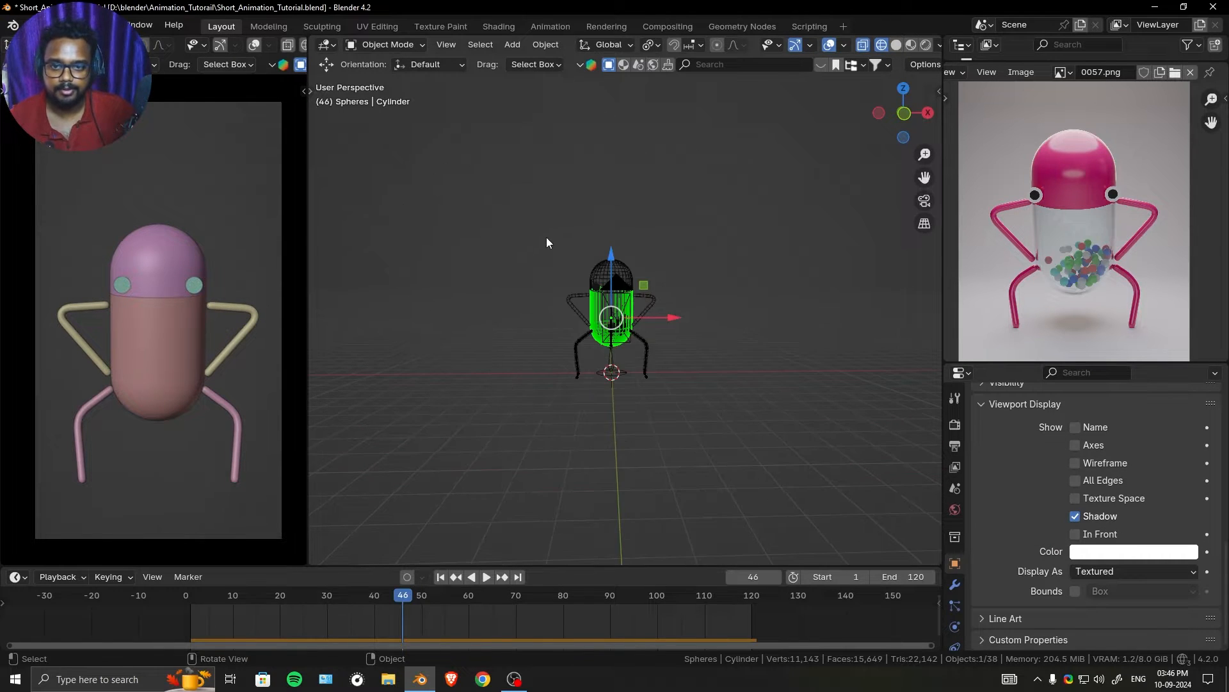
middle_drag(547, 242, 751, 315)
click(845, 349)
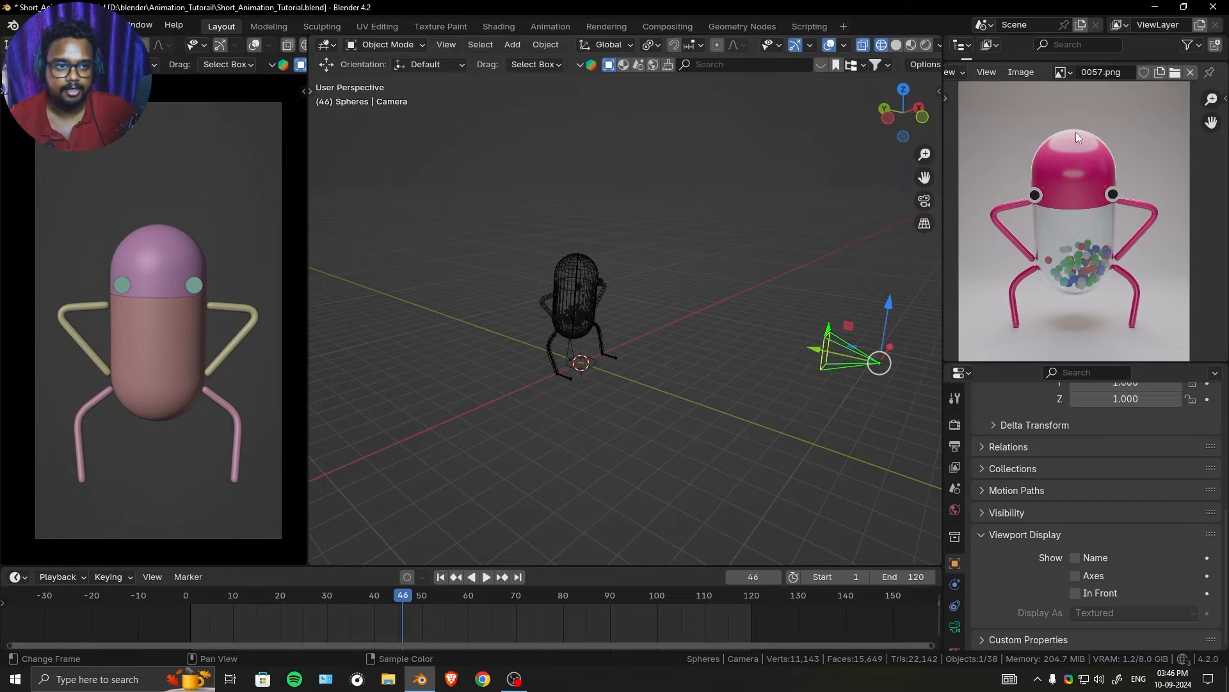
drag(1089, 56, 1089, 220)
click(1184, 94)
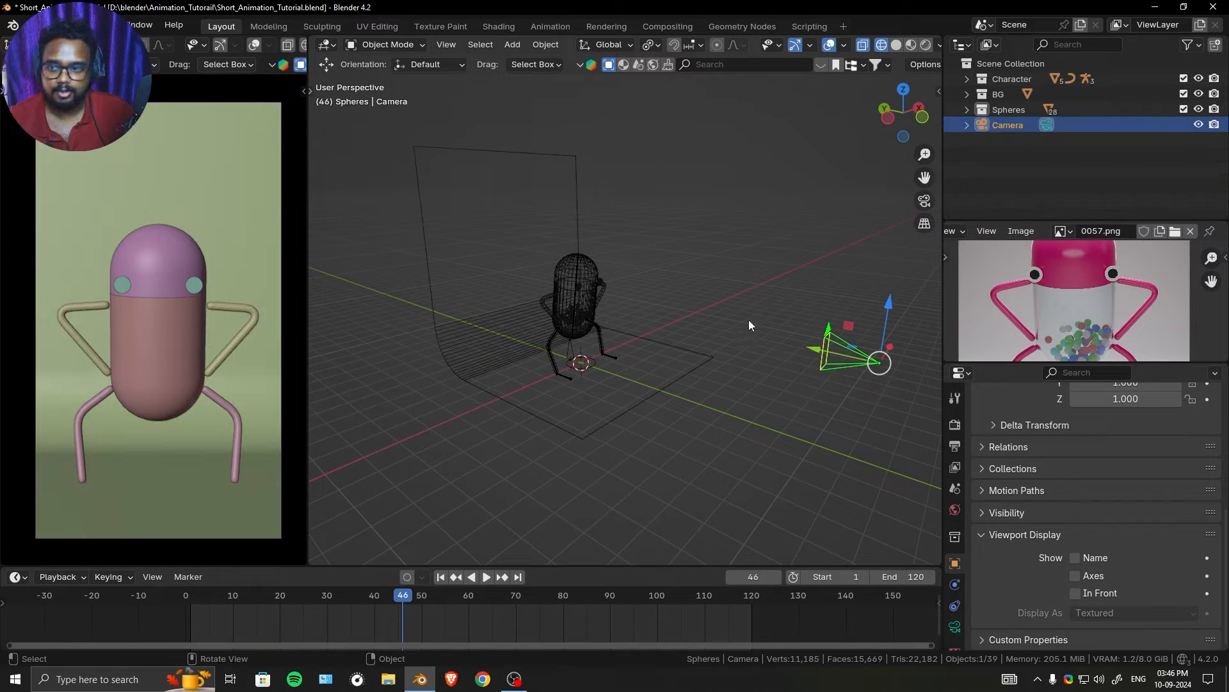
- Lower the camera slightly along the global Z axis, and play the animation, stopping at frame 62
key(g)
key(z)
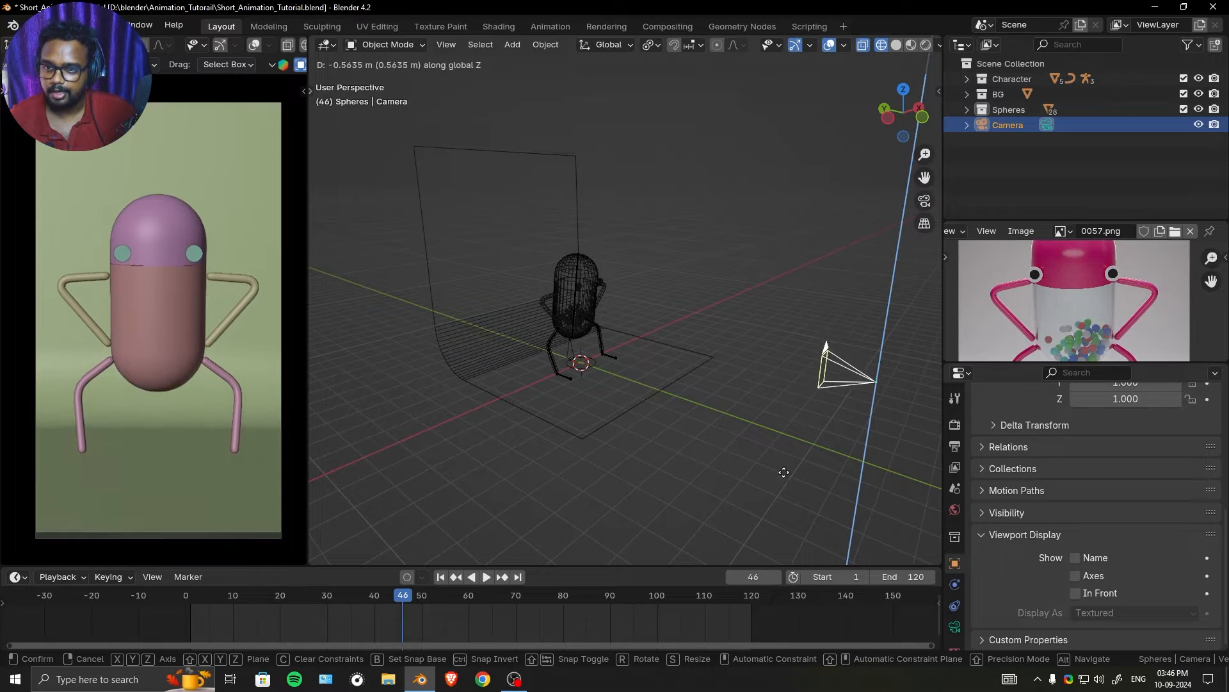
click(792, 425)
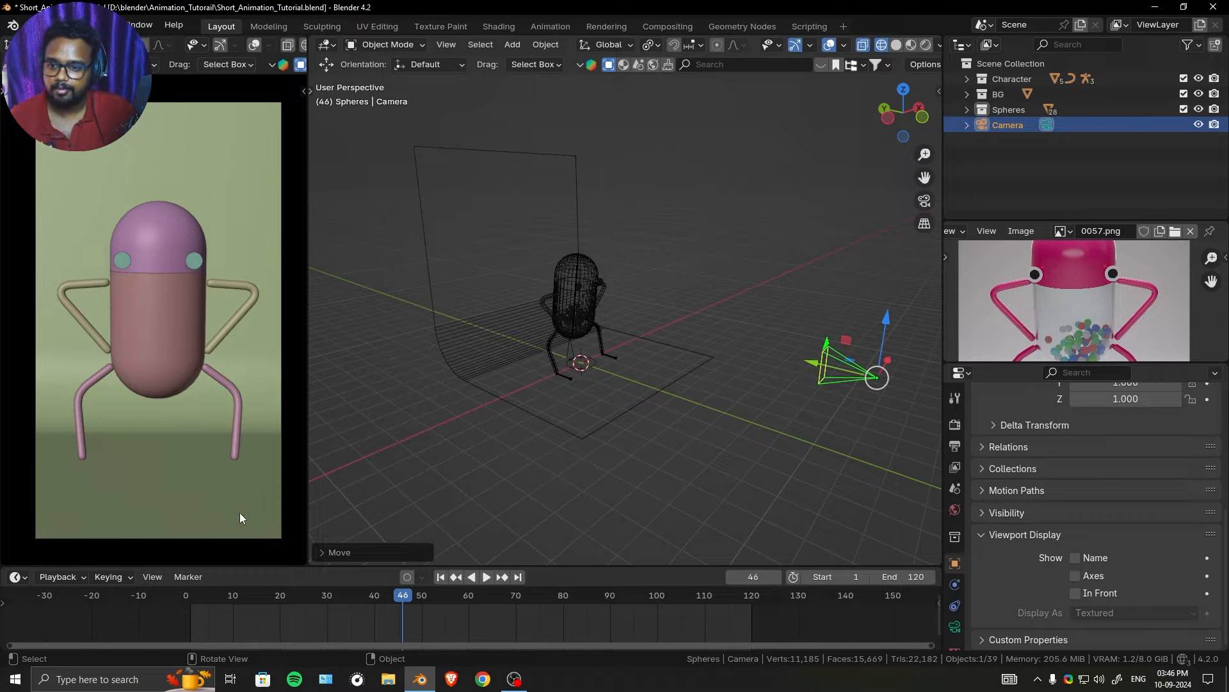
key(space)
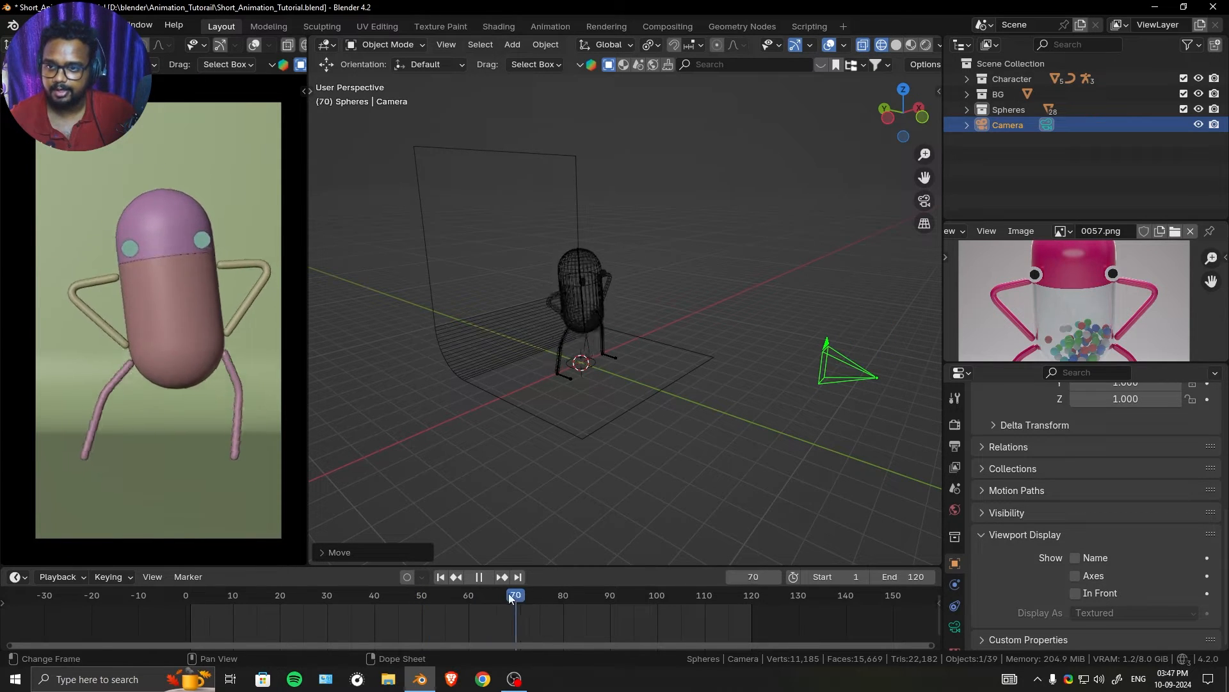
drag(510, 598, 480, 599)
- Shift the arm's upper end vertex slightly inward along X toward the capsule body, using solid shading, and return to Object Mode
middle_drag(602, 373, 637, 423)
scroll(636, 423, up, 2)
shift+middle_drag(691, 320, 599, 343)
scroll(552, 428, up, 5)
click(550, 360)
key(Tab)
mouse_move(598, 342)
ctrl+middle_down()
mouse_move(595, 389)
mouse_move(599, 351)
ctrl+middle_up()
click(436, 315)
mouse_move(520, 369)
middle_down()
mouse_move(505, 351)
mouse_move(593, 354)
middle_up()
key(shift+z)
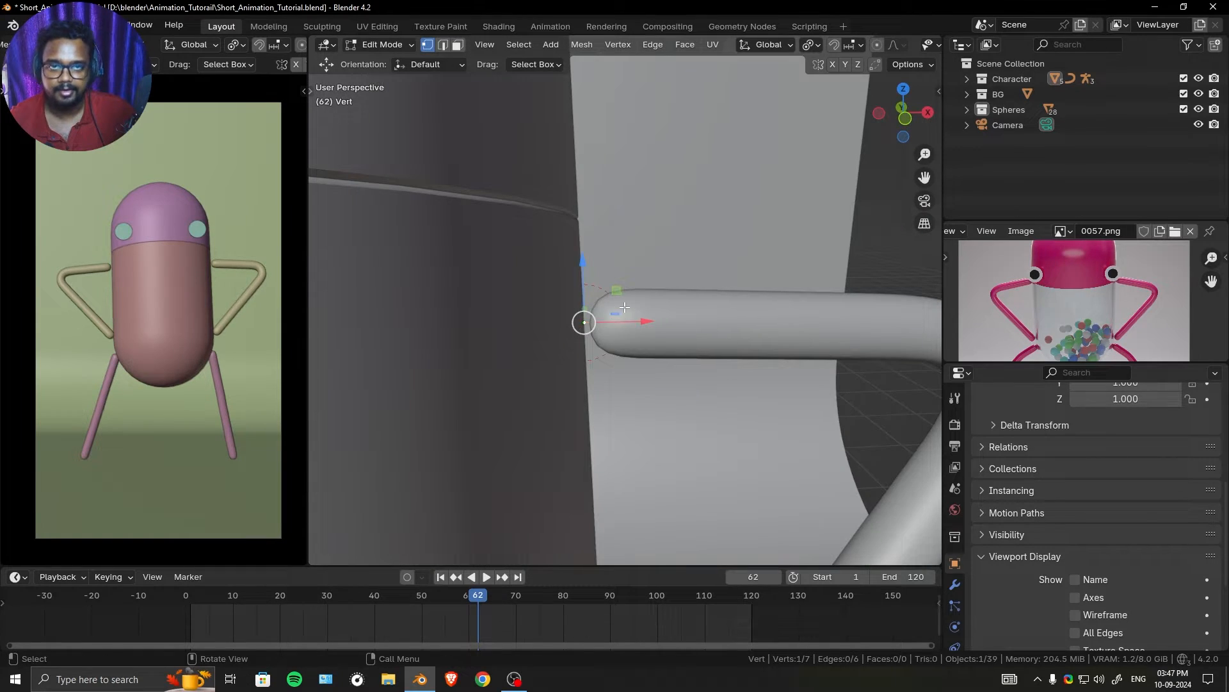
drag(643, 321, 637, 321)
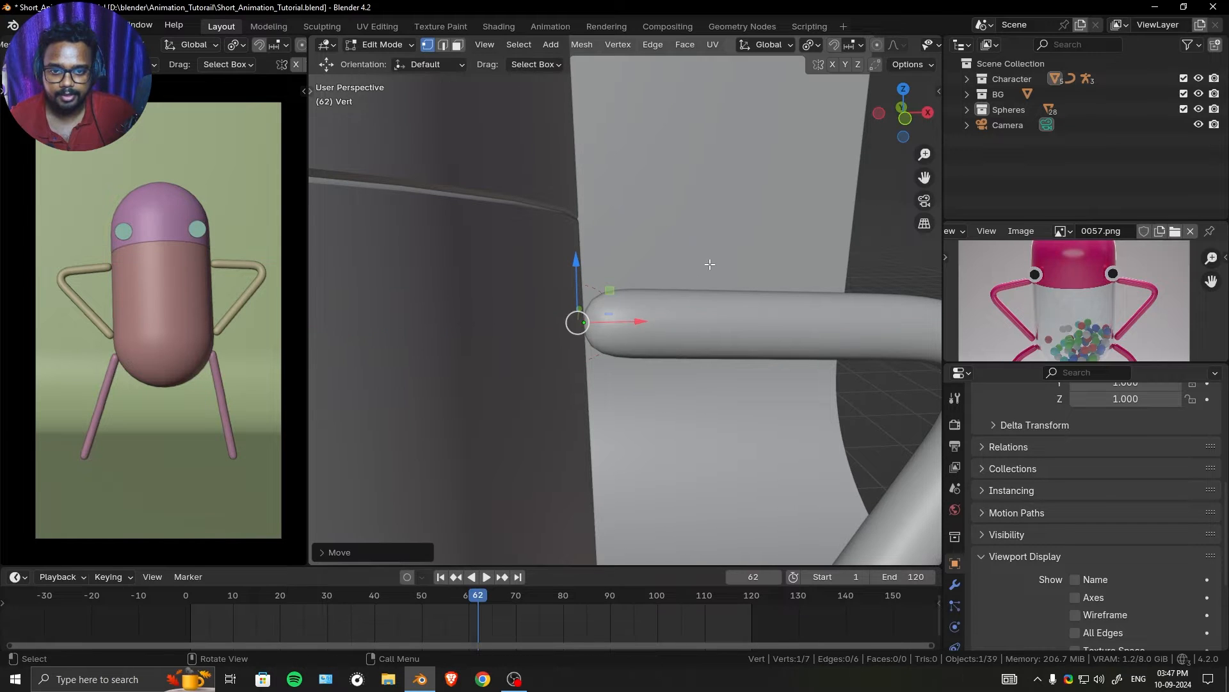
scroll(650, 271, down, 6)
scroll(589, 356, up, 6)
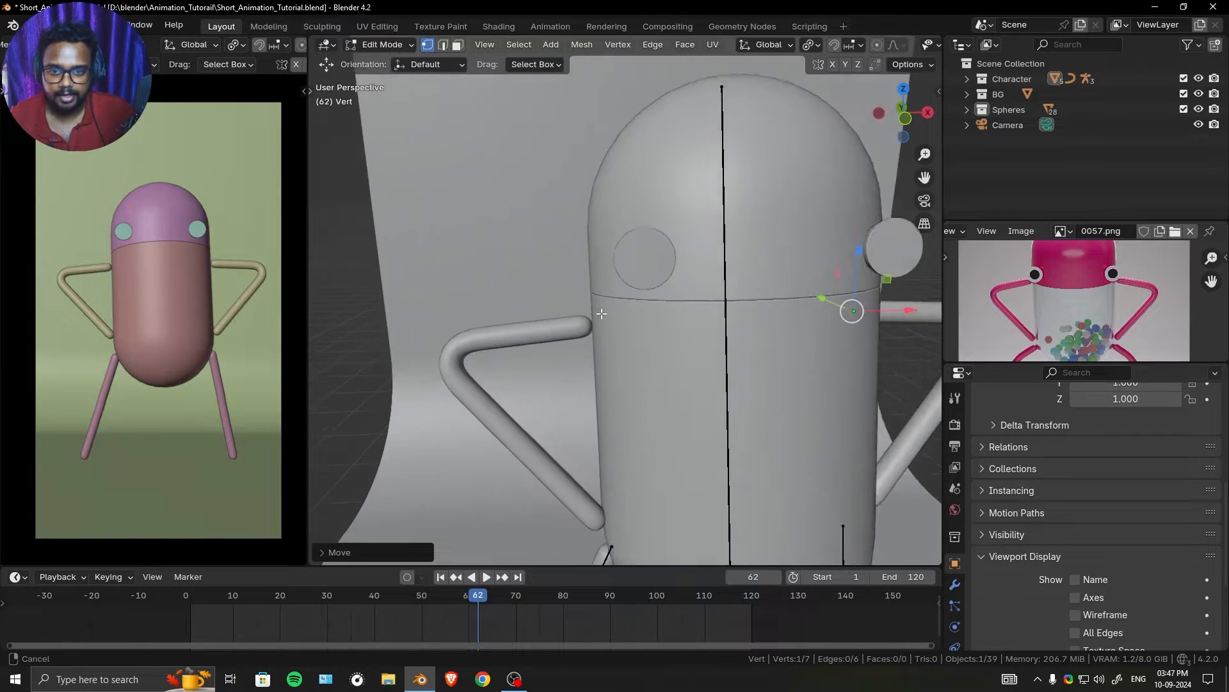
scroll(614, 315, up, 1)
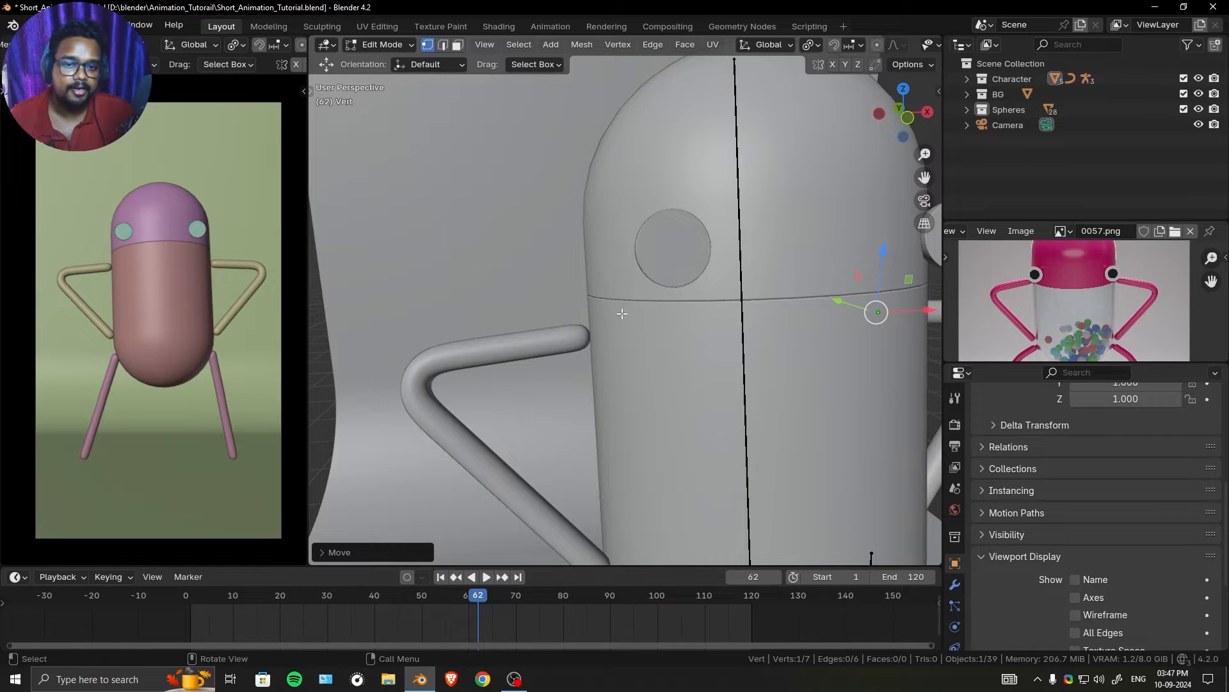
scroll(622, 314, down, 8)
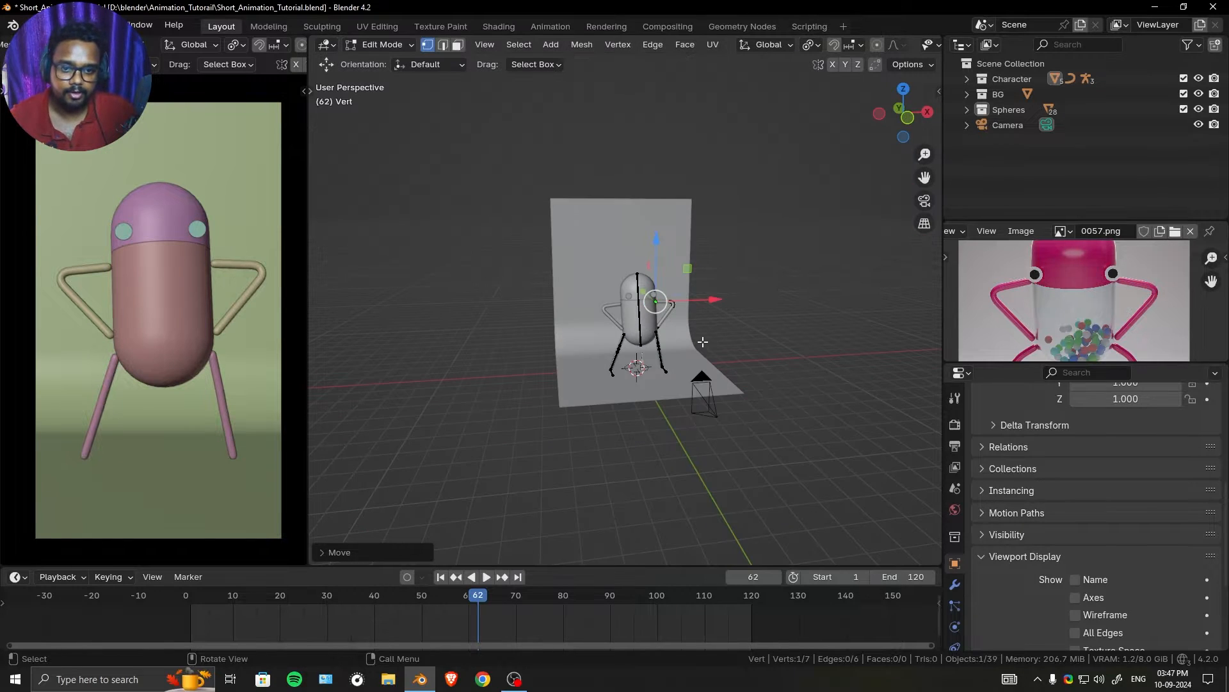
key(Tab)
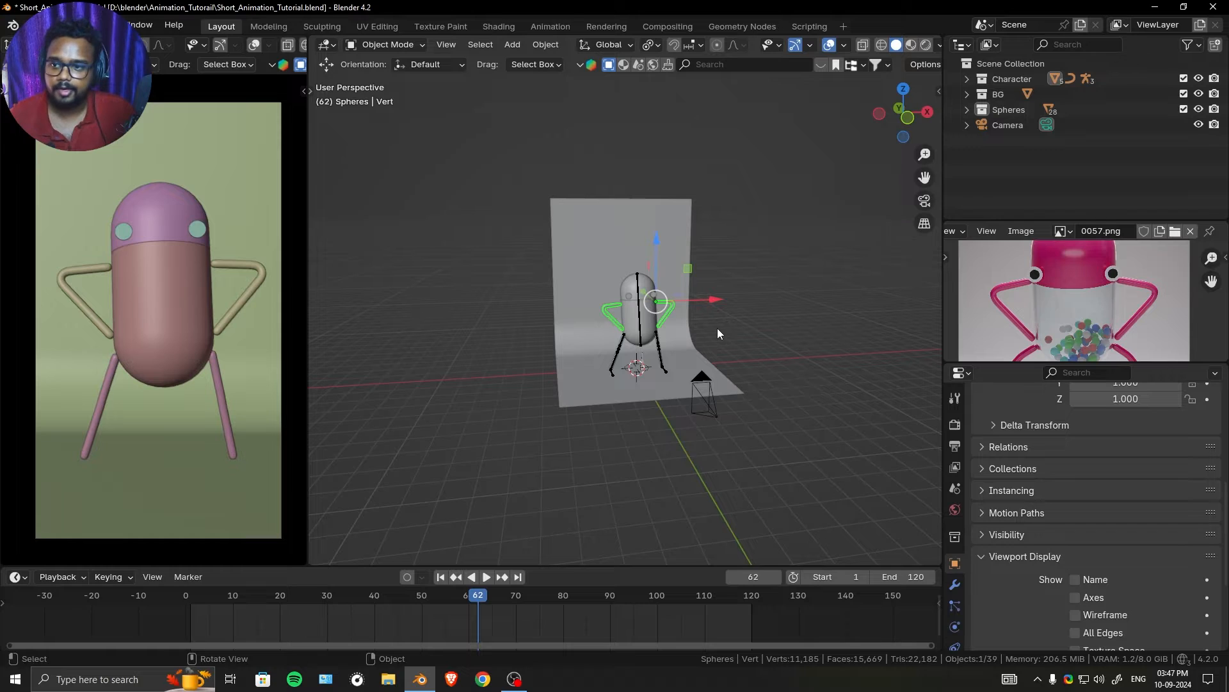
- Try rendered shading in the camera view
key(z)
click(737, 339)
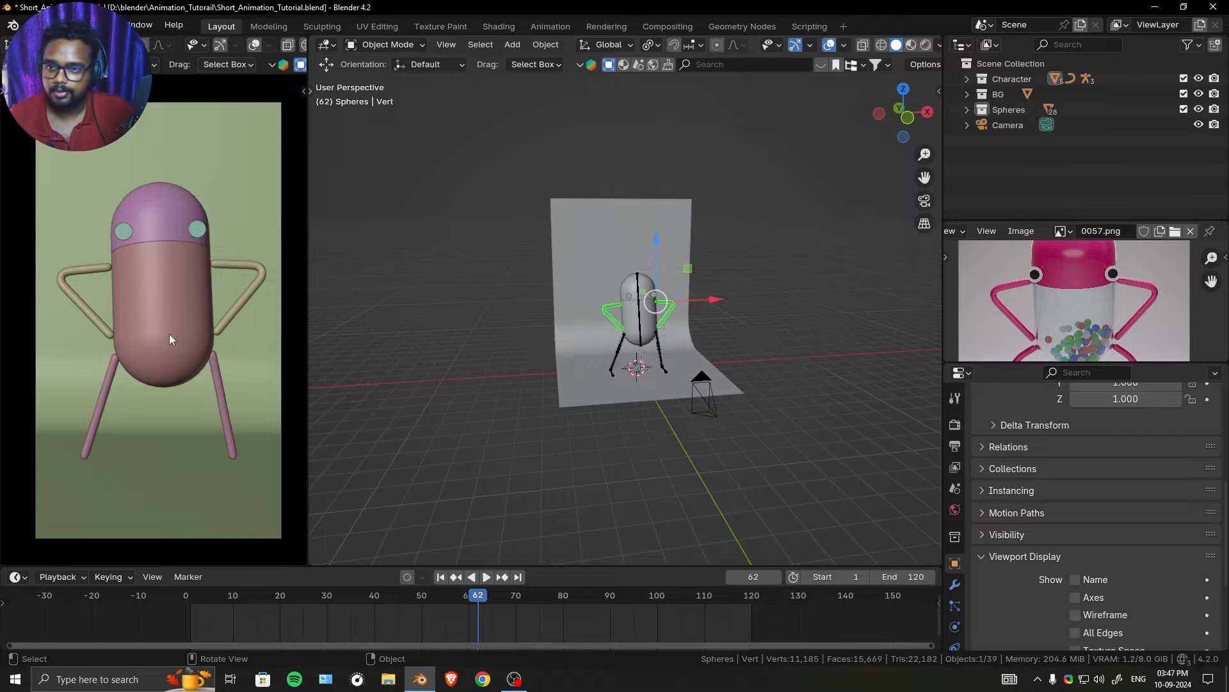
key(z)
click(171, 157)
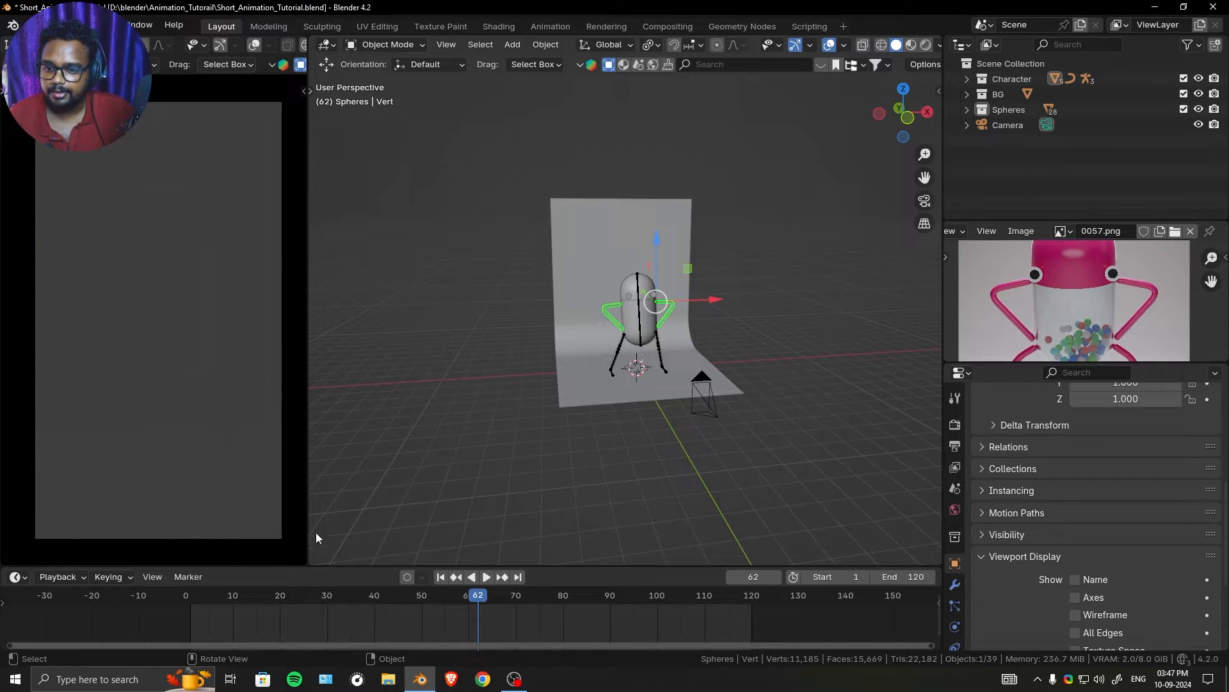
- Split the main 3D viewport side by side, set the new middle view to rendered shading, and return the camera view to solid
drag(312, 564, 545, 384)
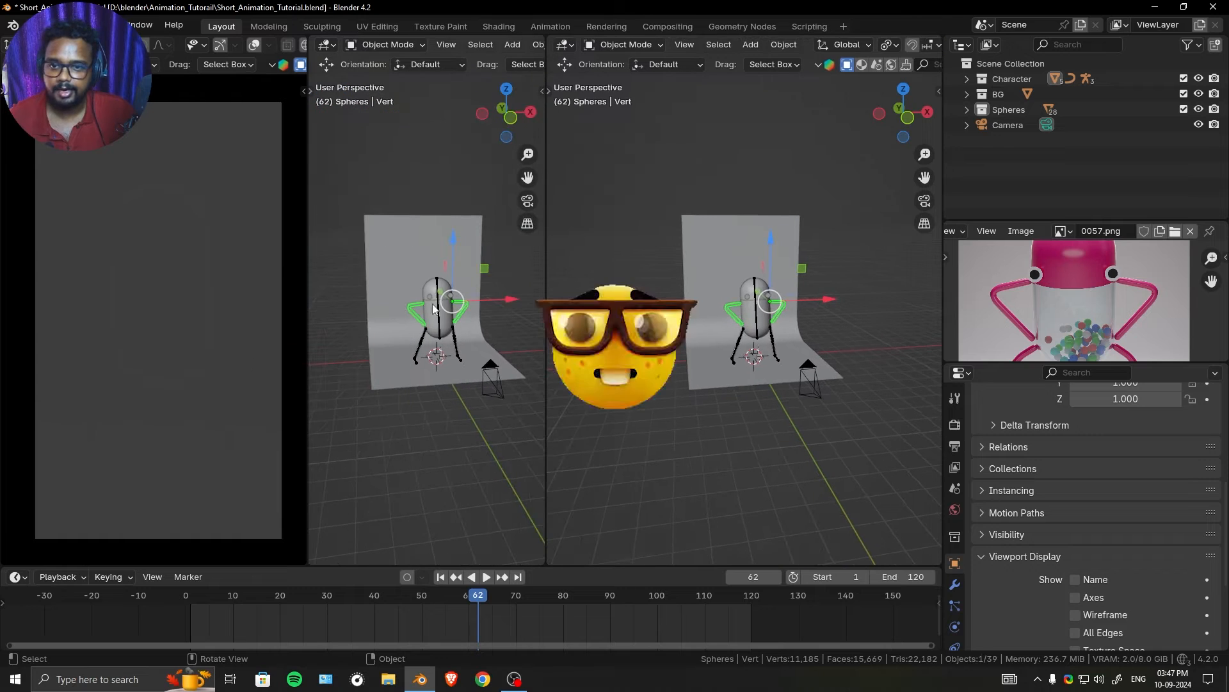
drag(547, 299, 638, 298)
key(z)
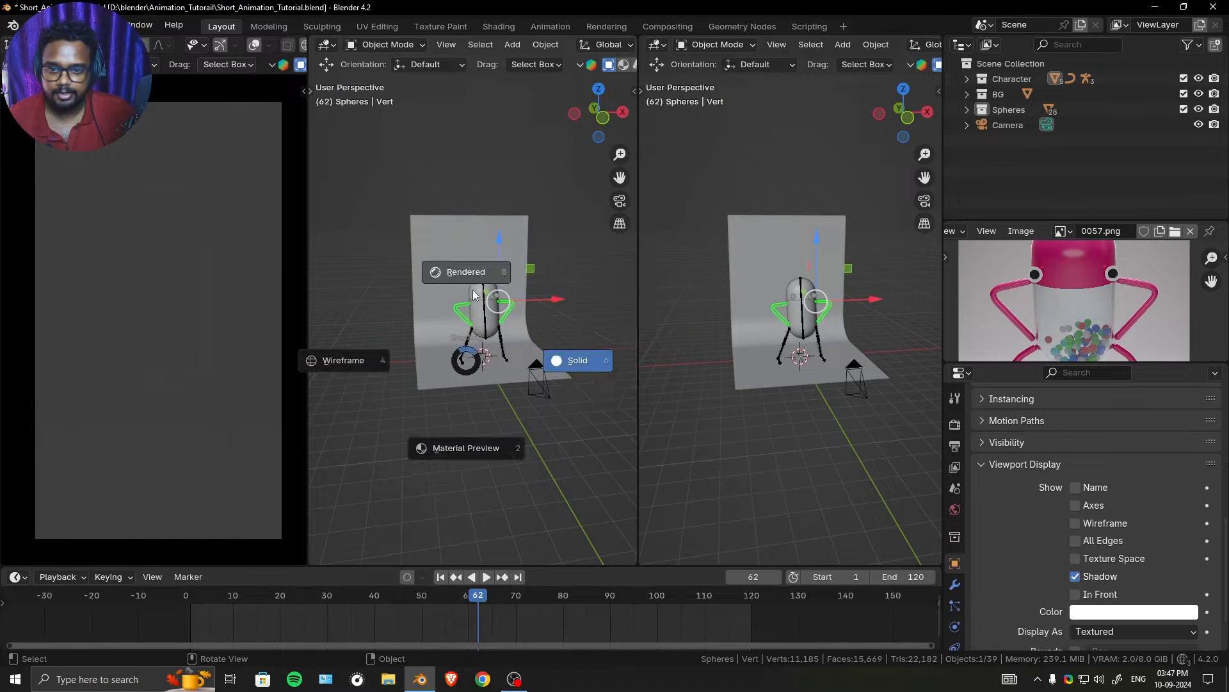
click(478, 194)
key(z)
click(277, 299)
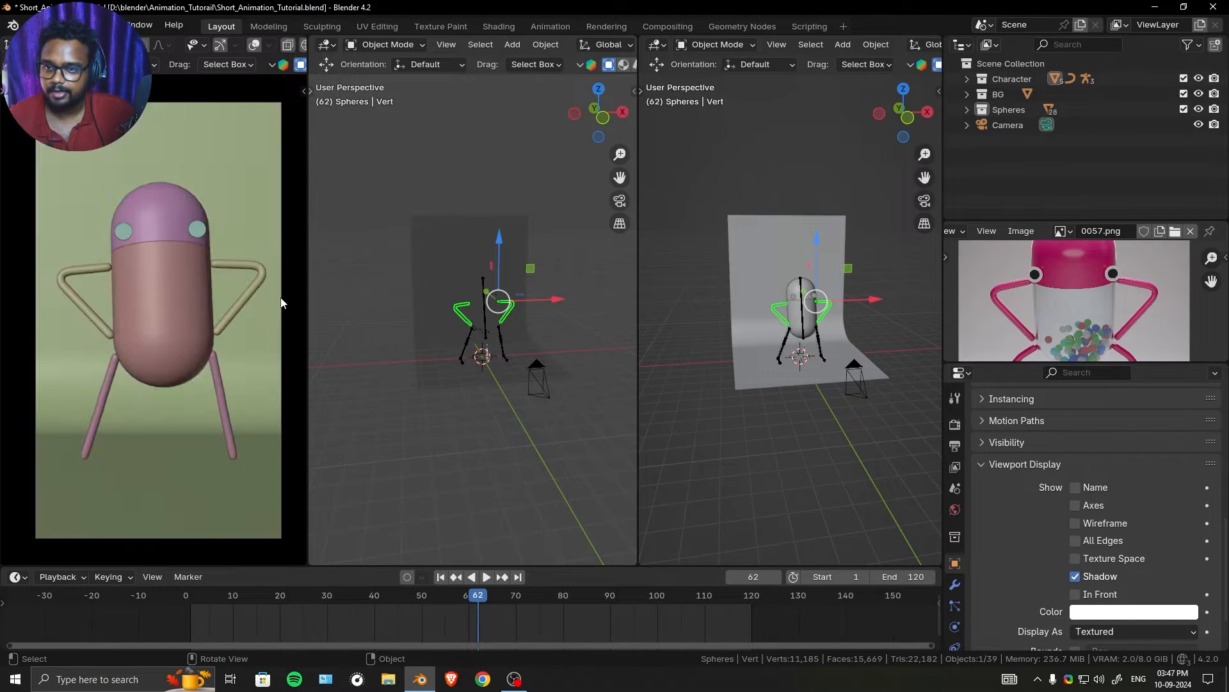
- Change the solid camera view area to a Shader Editor and widen it slightly
click(17, 44)
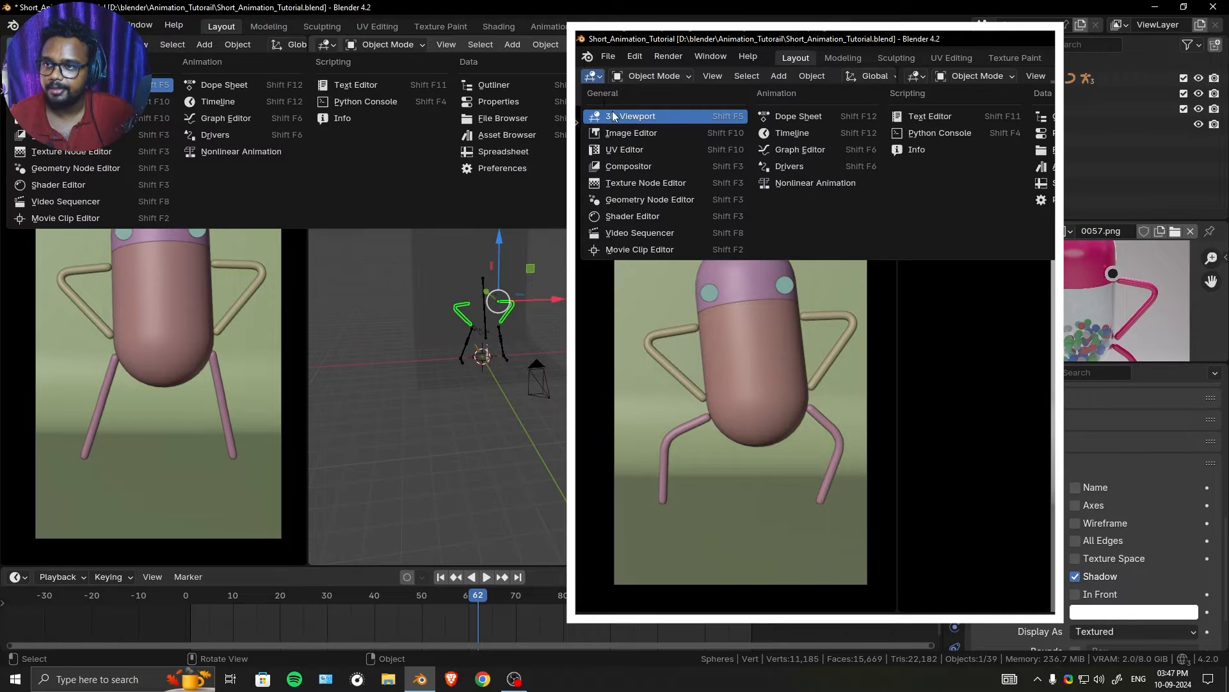
click(55, 184)
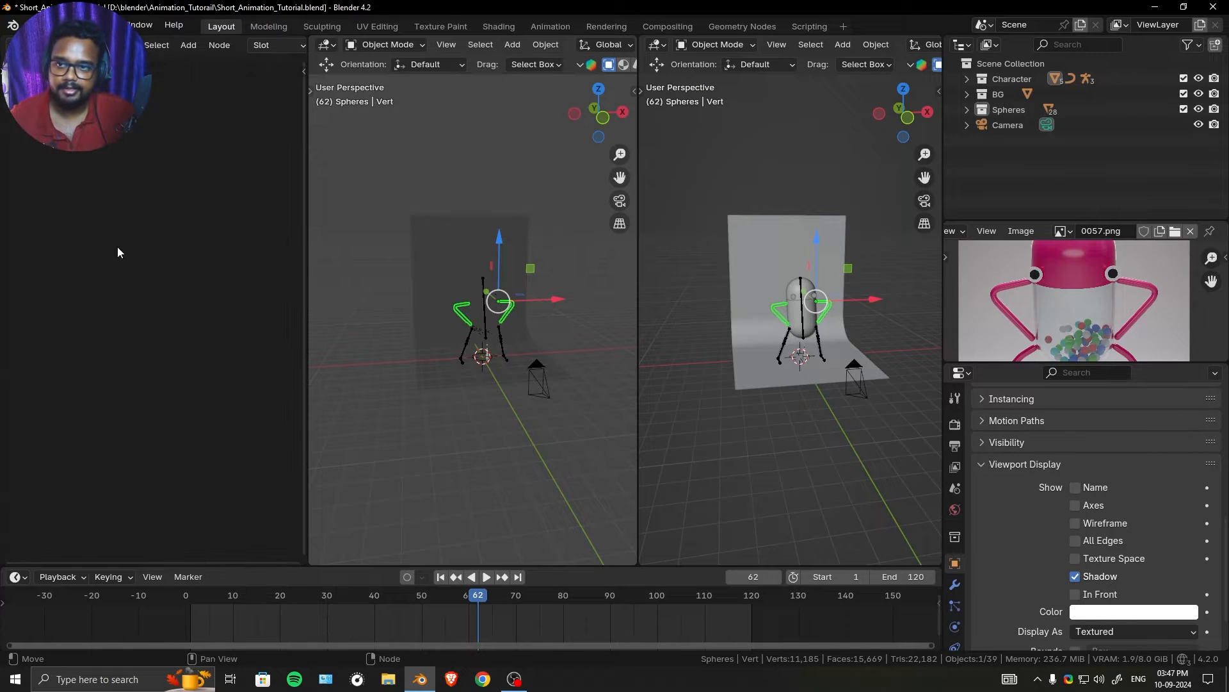
drag(309, 184, 327, 186)
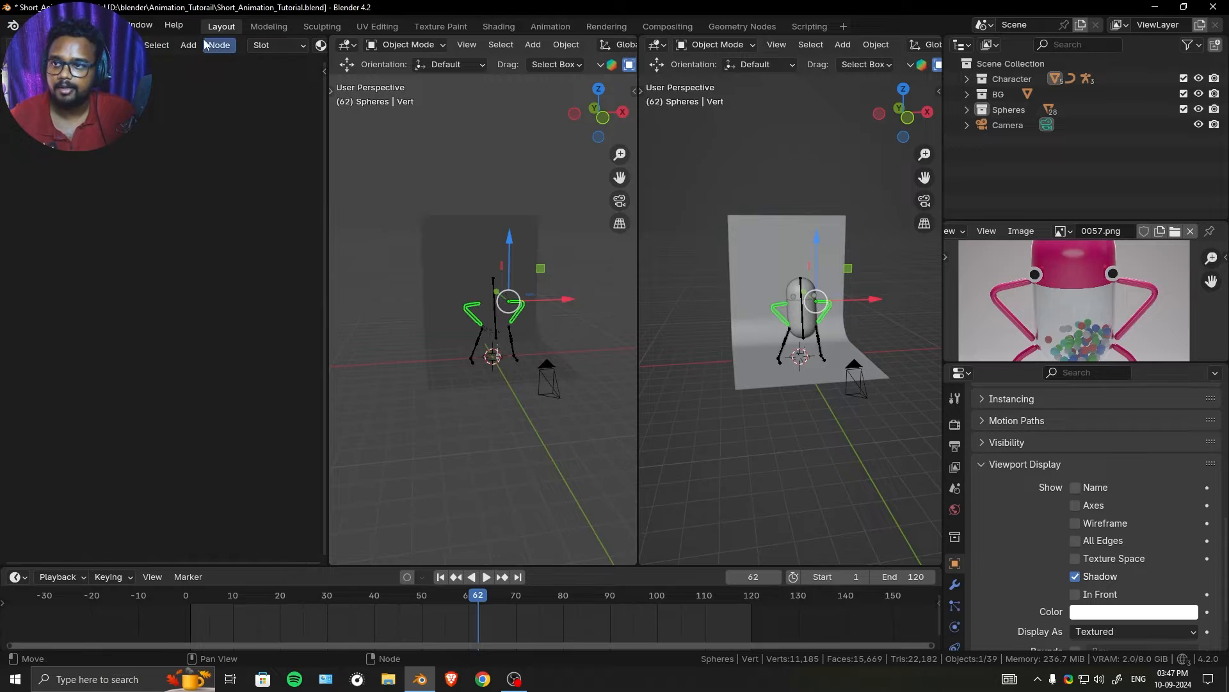
- Switch the rendered viewport to the camera view, widen it, and hide its overlays and gizmos
scroll(511, 338, up, 3)
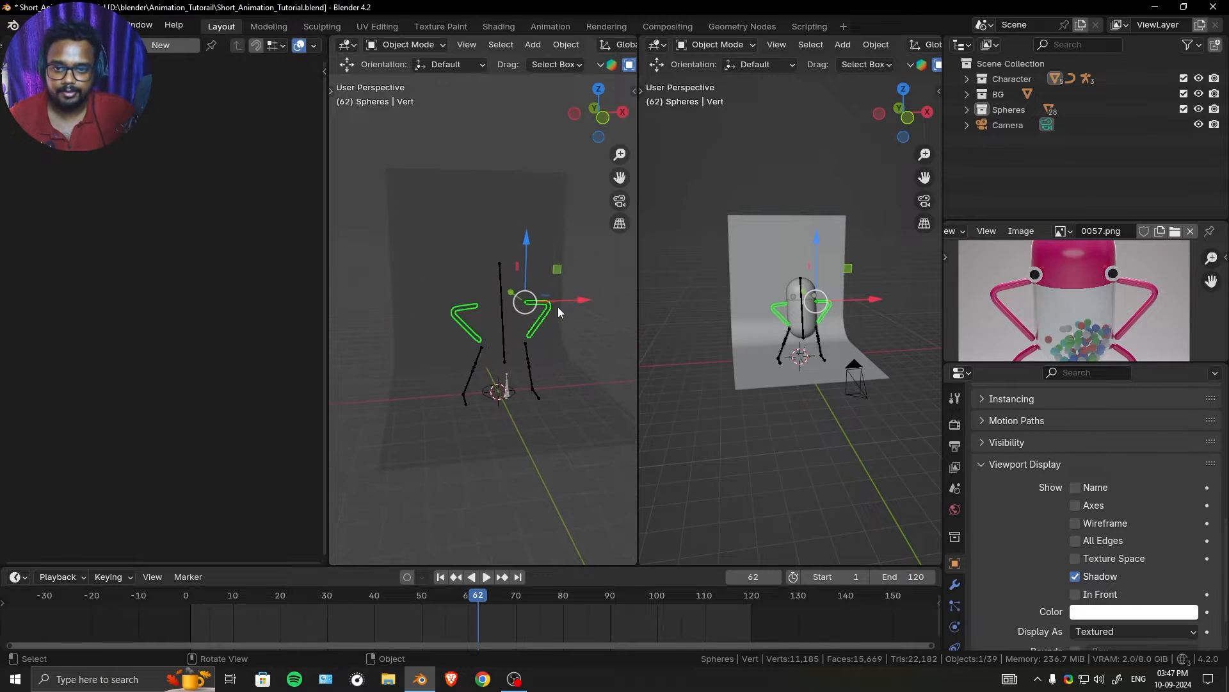
drag(643, 303, 663, 306)
key(KP_0)
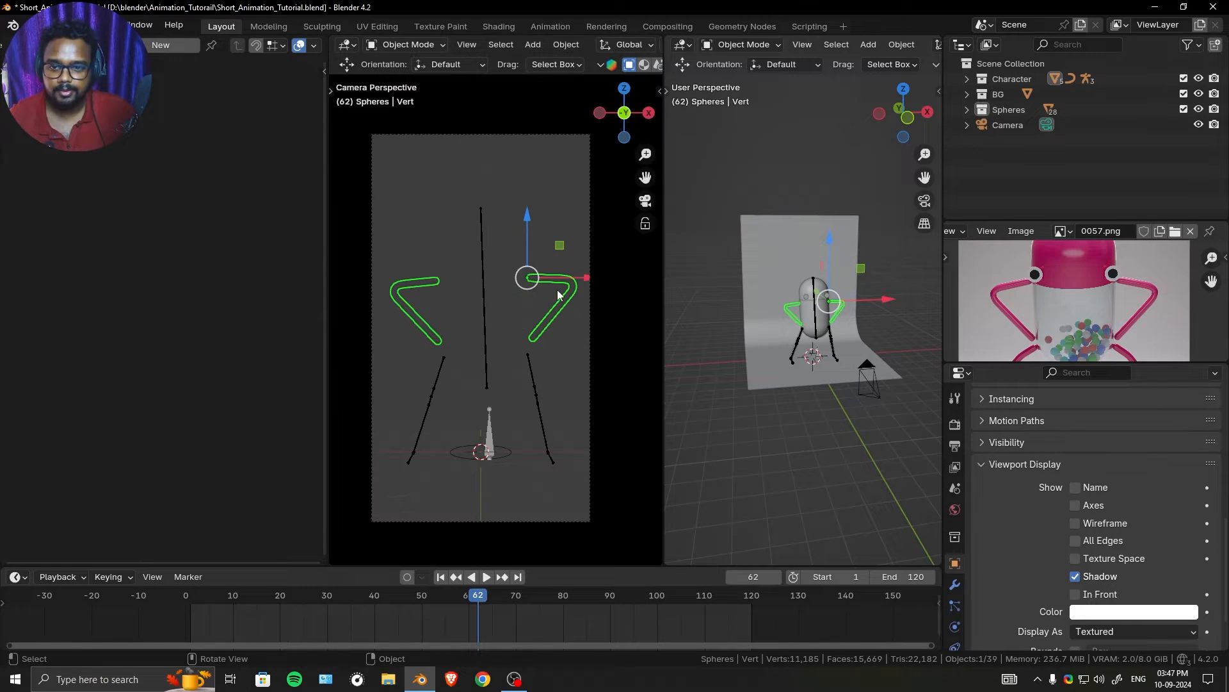
scroll(589, 45, down, 6)
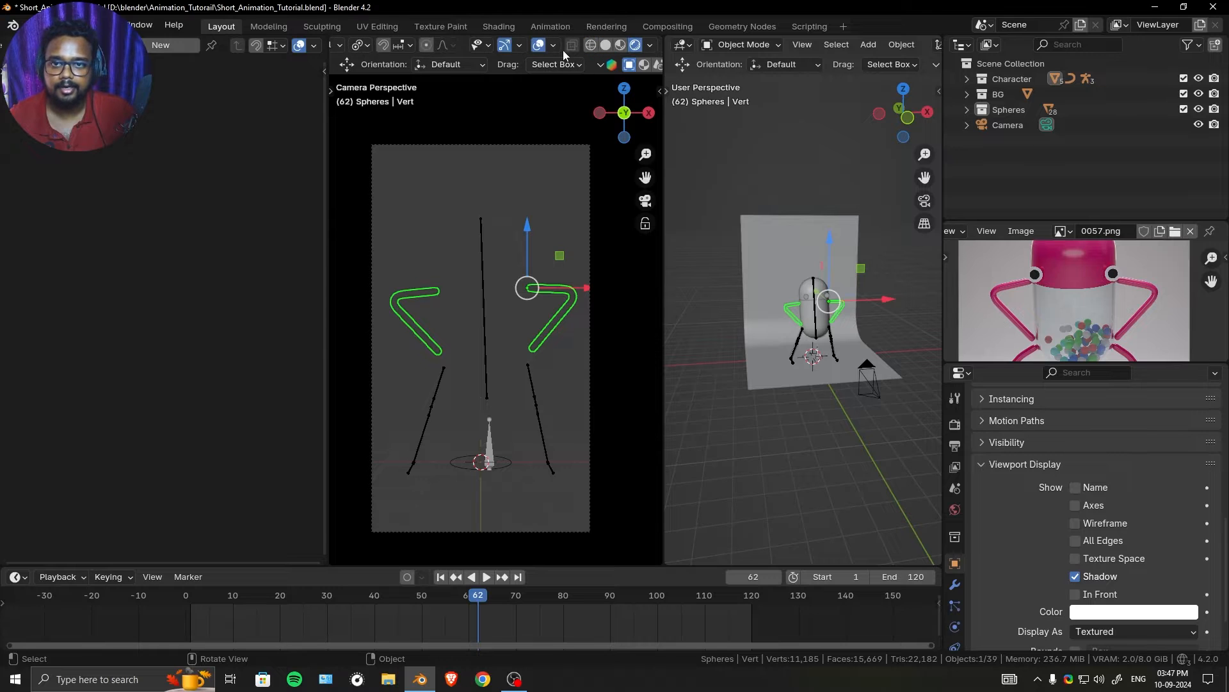
click(538, 45)
click(505, 44)
scroll(505, 302, up, 3)
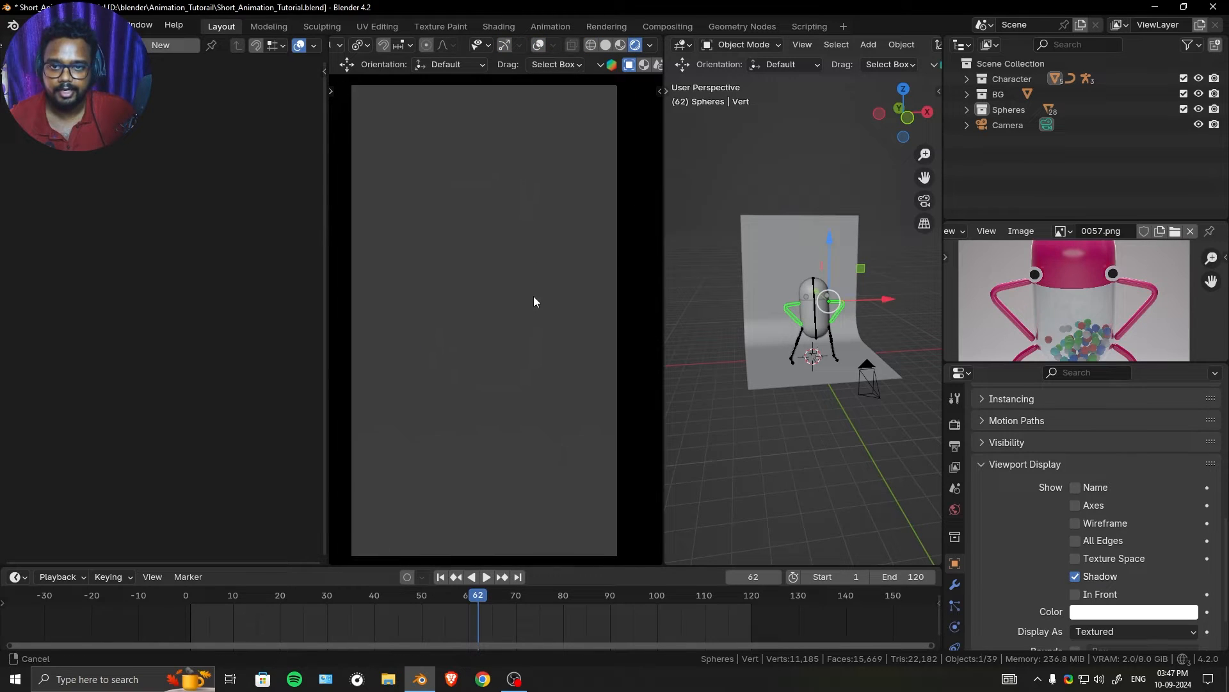
- Show the World properties and set the Shader Editor to the World node tree
click(955, 509)
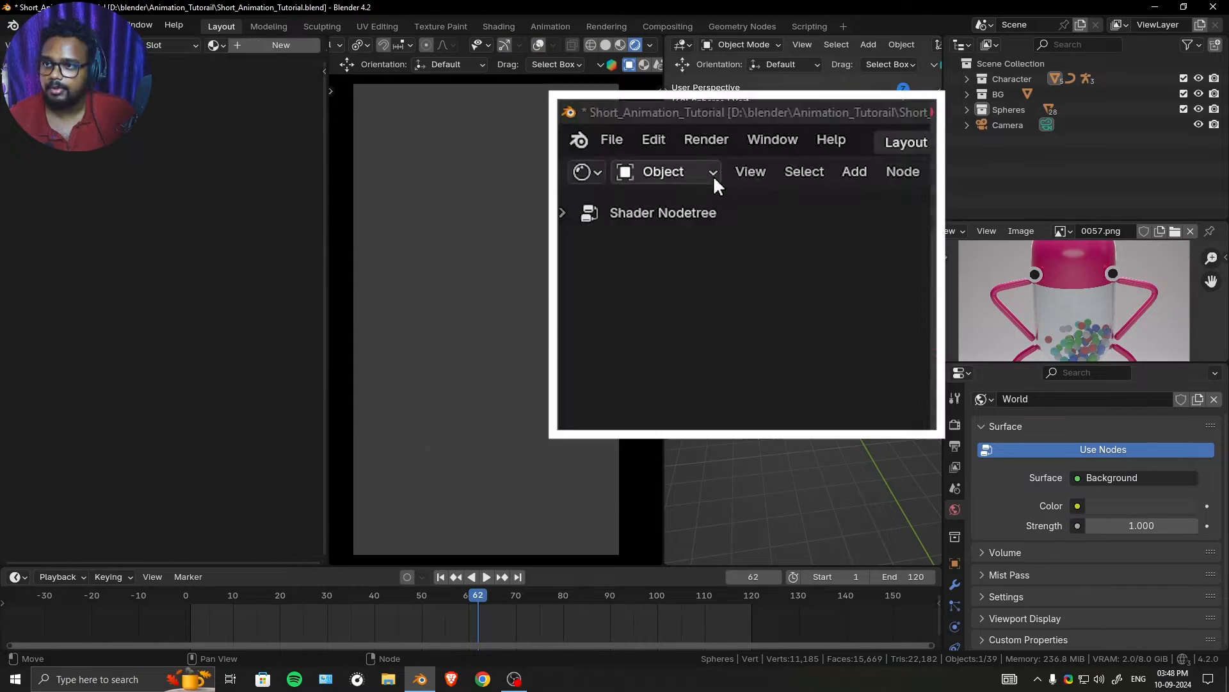
click(98, 46)
click(91, 101)
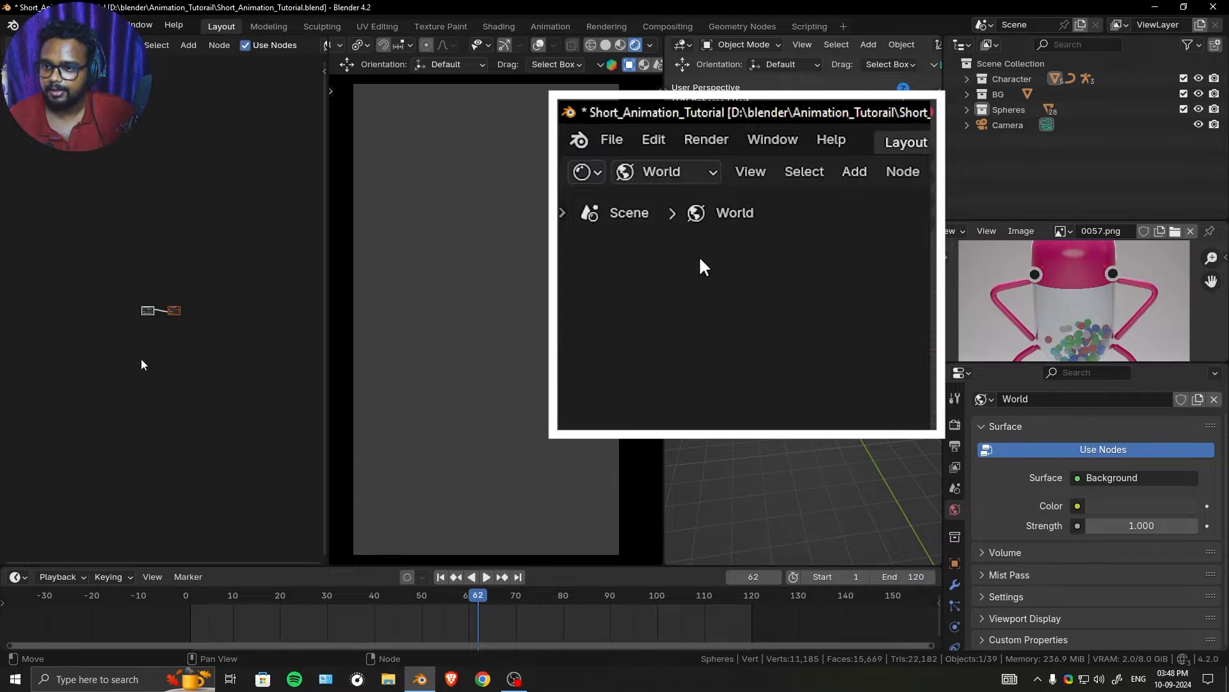
- Reposition the Background node and add an Environment Texture setup feeding its Color input
scroll(101, 310, up, 8)
middle_drag(52, 290, 150, 280)
scroll(151, 280, up, 3)
click(148, 286)
scroll(146, 290, down, 4)
drag(147, 295, 196, 310)
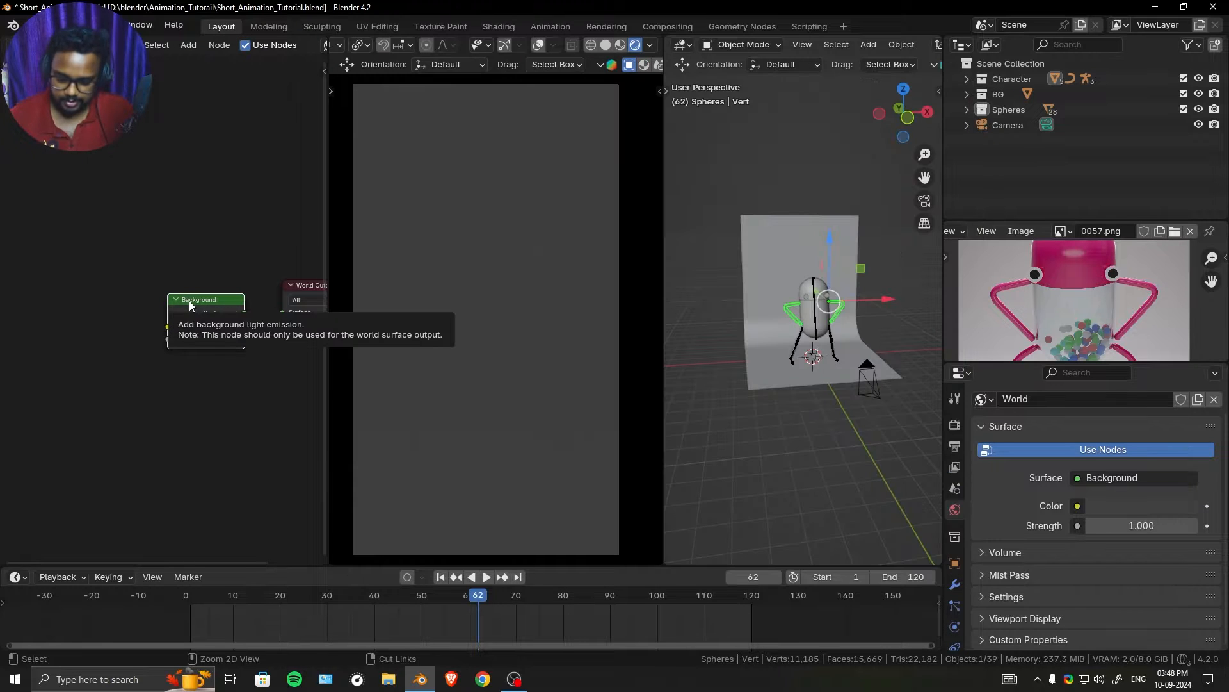
key(ctrl+t)
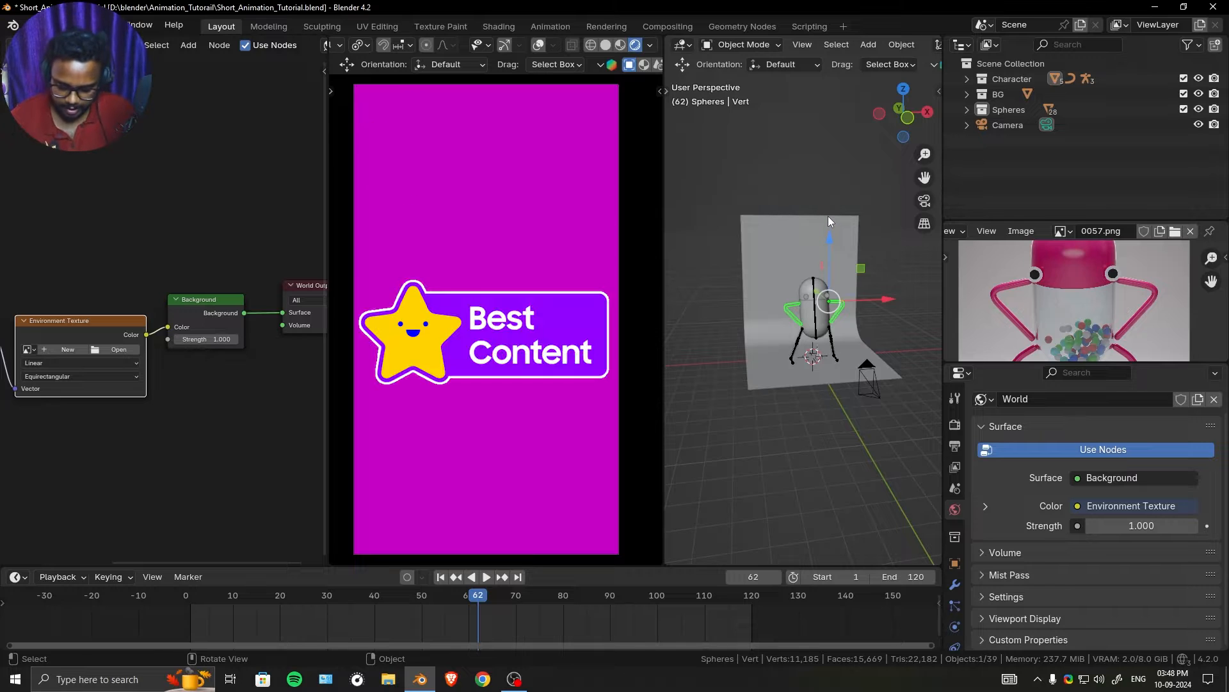
- Enable the Screencast Keys display in the 3D viewport
key(n)
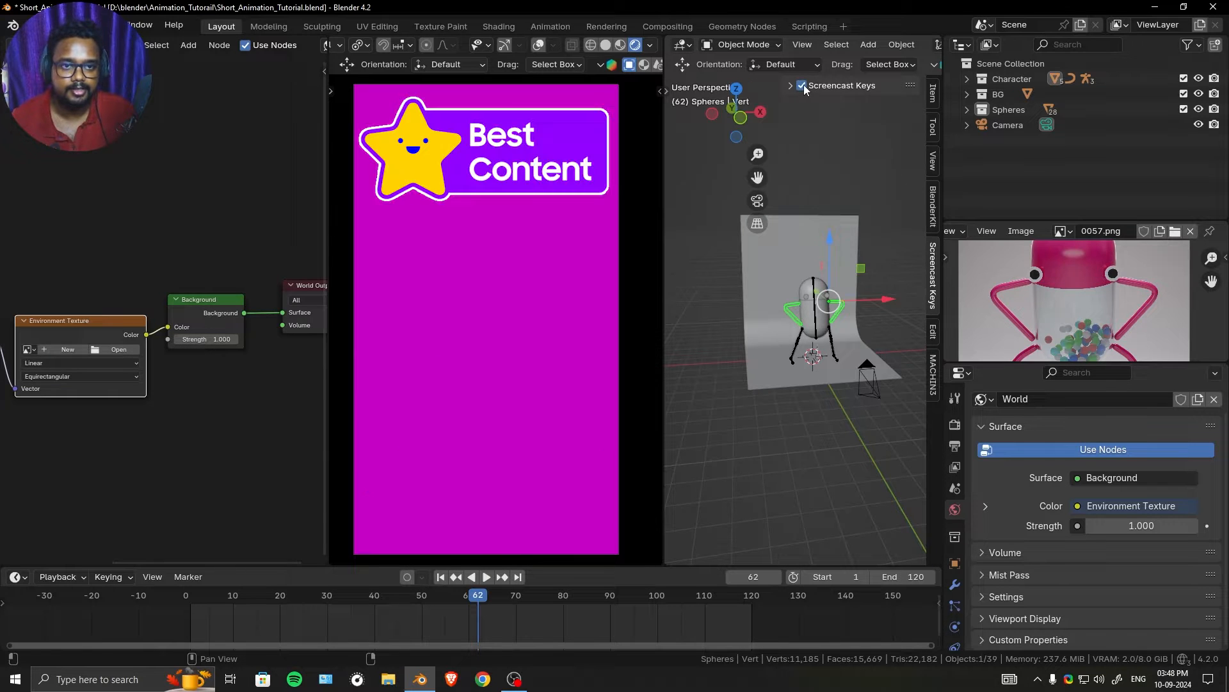
click(802, 85)
key(n)
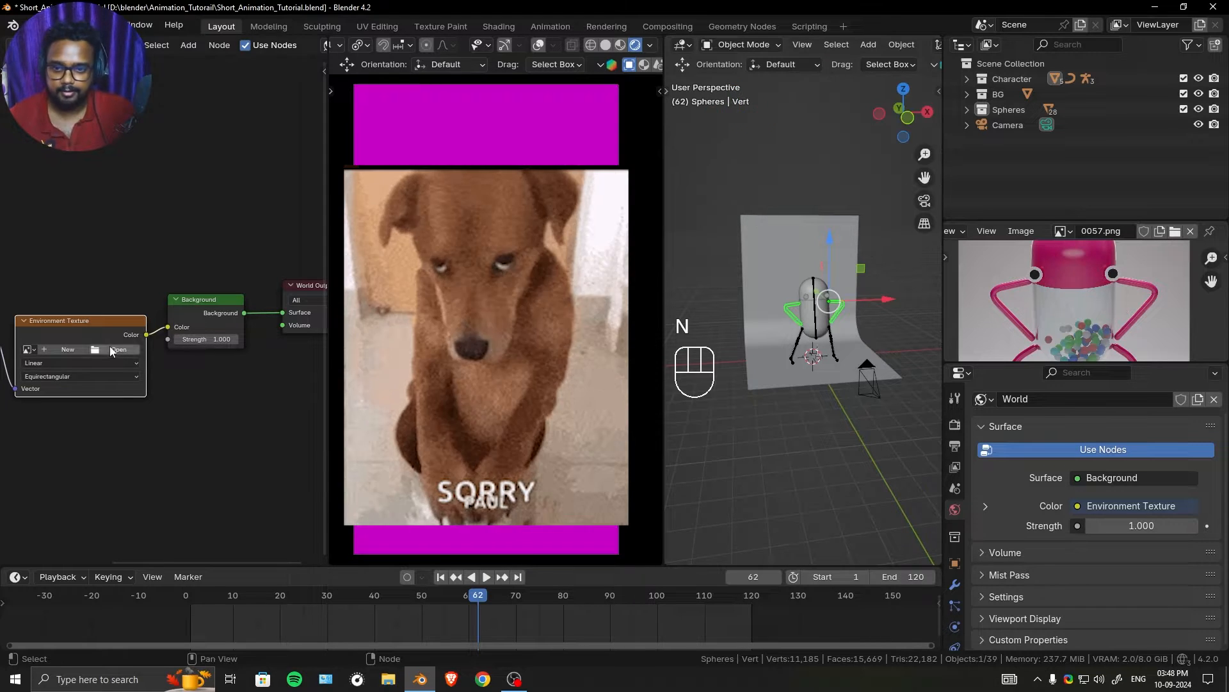
- Load artist_workshop_2k.hdr from the D:\blender\HDRI folder into the world's Environment Texture node
drag(126, 296, 145, 256)
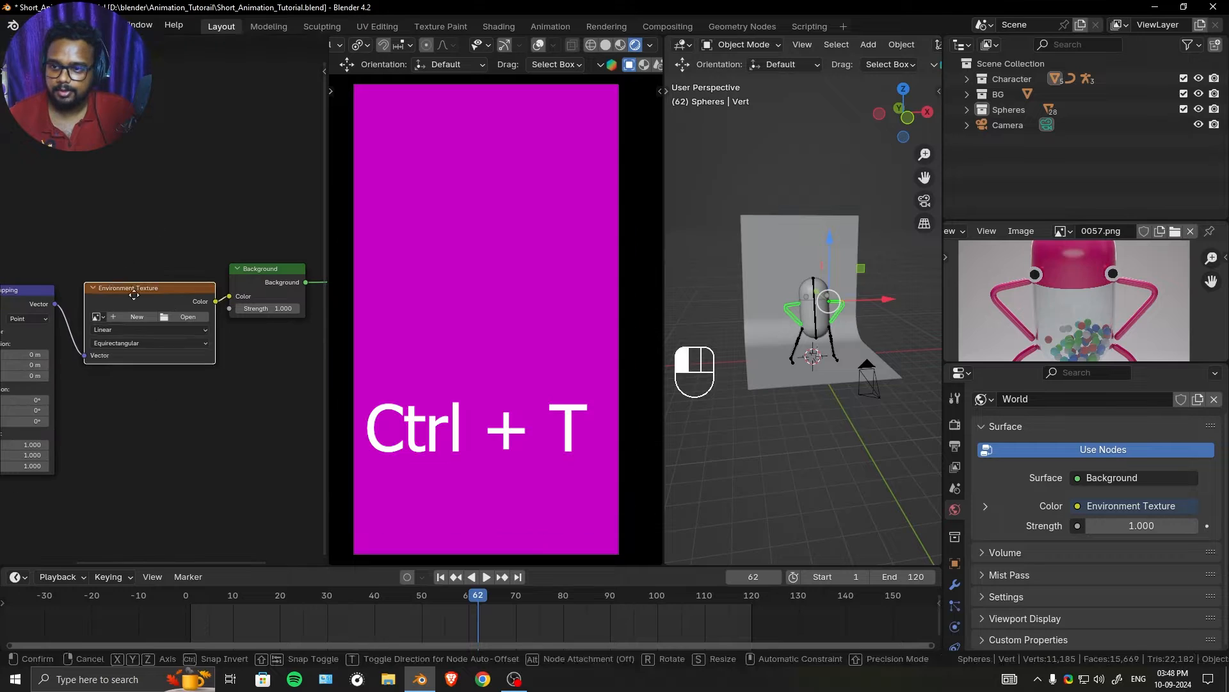
scroll(165, 305, up, 1)
scroll(128, 293, up, 2)
scroll(145, 256, down, 7)
middle_drag(144, 256, 243, 235)
scroll(244, 236, up, 4)
drag(139, 247, 140, 233)
mouse_move(48, 237)
mouse_down()
mouse_move(38, 214)
mouse_move(58, 222)
mouse_up()
middle_drag(222, 290, 49, 320)
scroll(162, 301, up, 5)
click(179, 267)
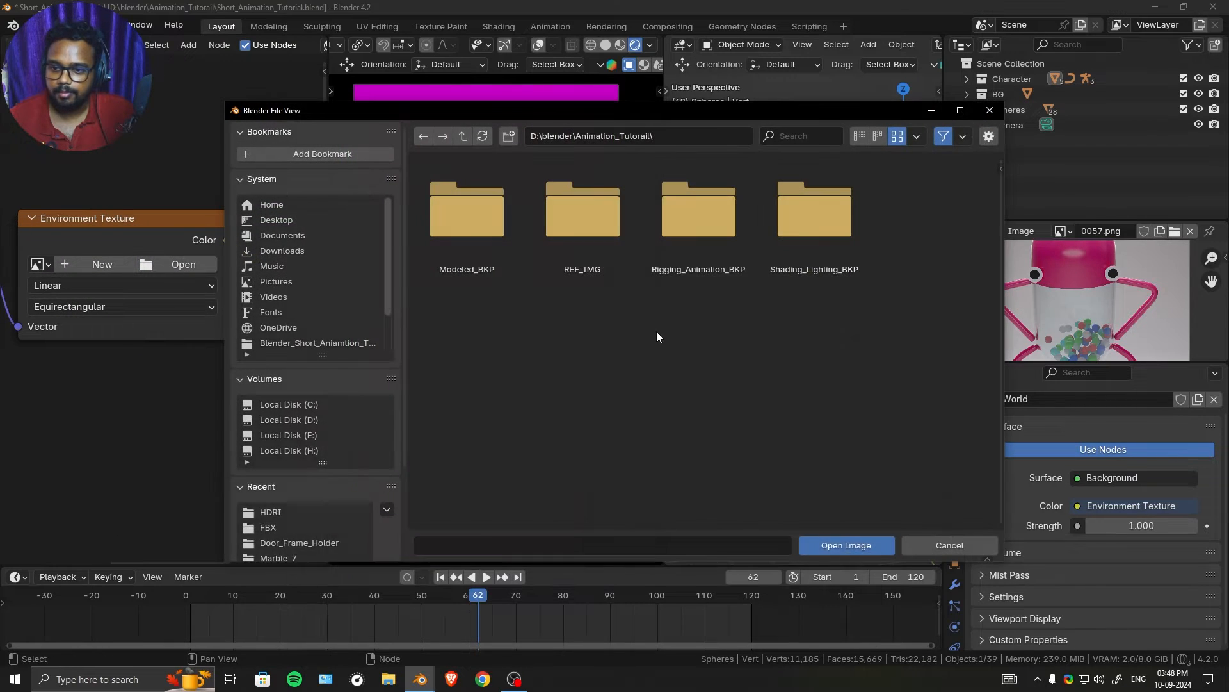
click(279, 423)
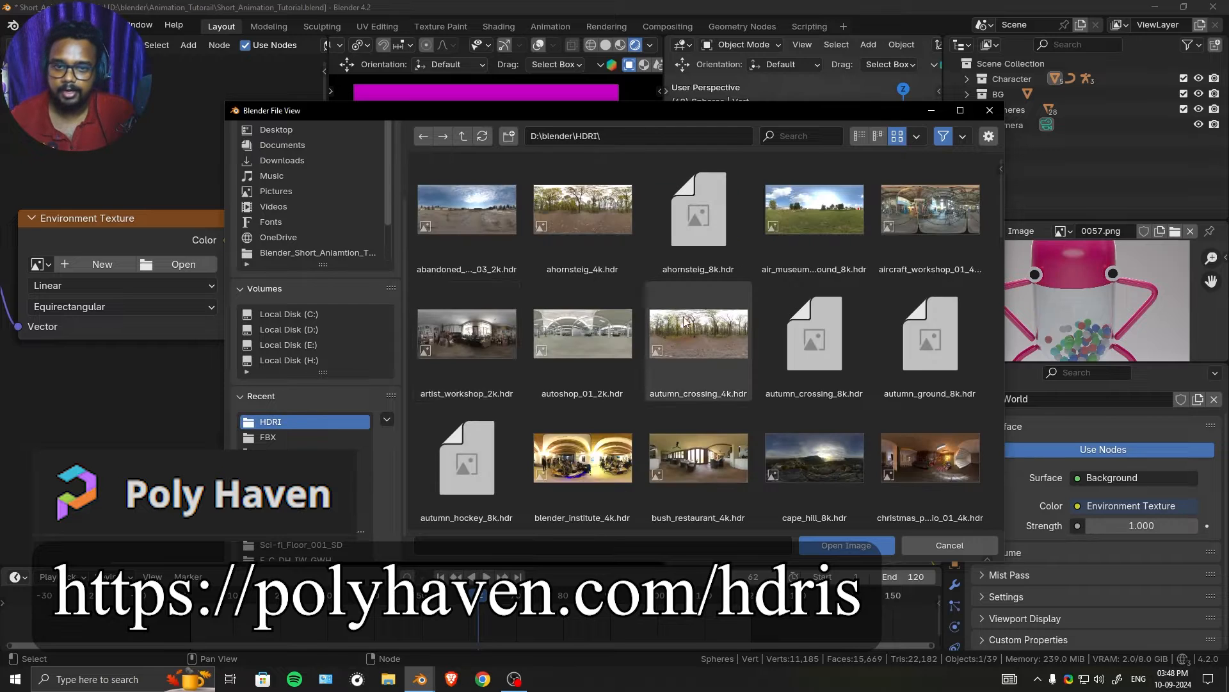
scroll(687, 320, down, 10)
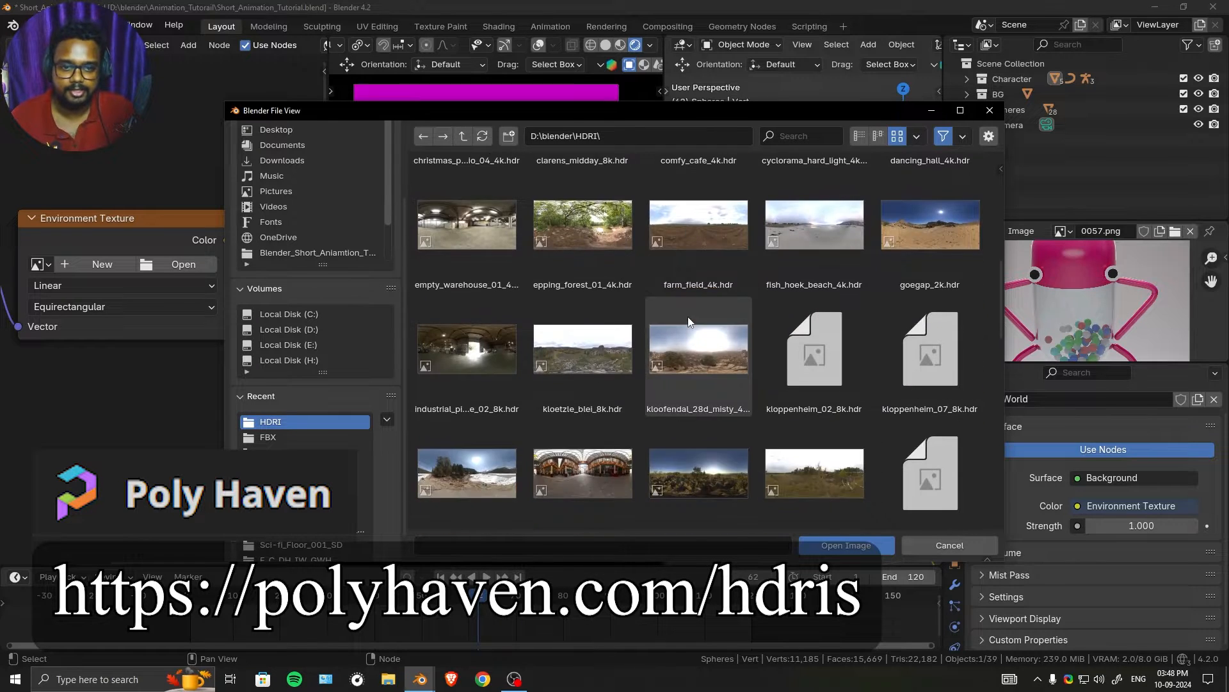
scroll(688, 316, up, 10)
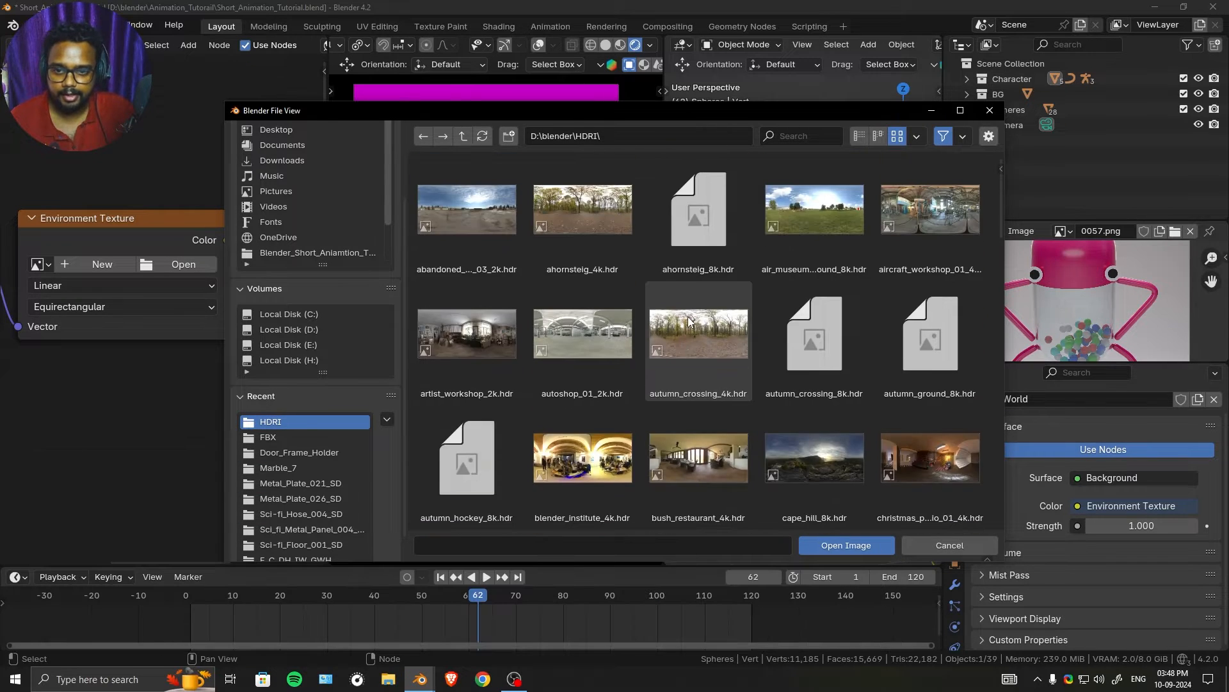
double_click(461, 345)
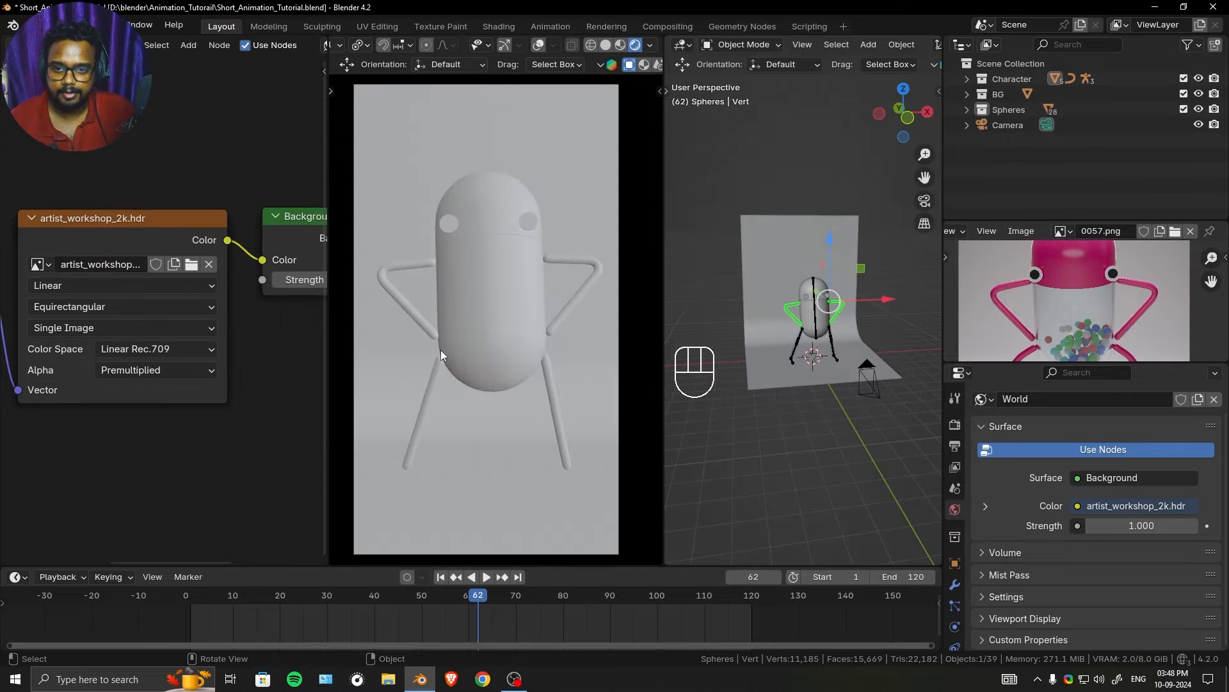
- Set the Mapping node's Z rotation to 45° to turn the environment lighting
scroll(221, 339, down, 3)
middle_drag(132, 363, 206, 348)
scroll(148, 390, up, 2)
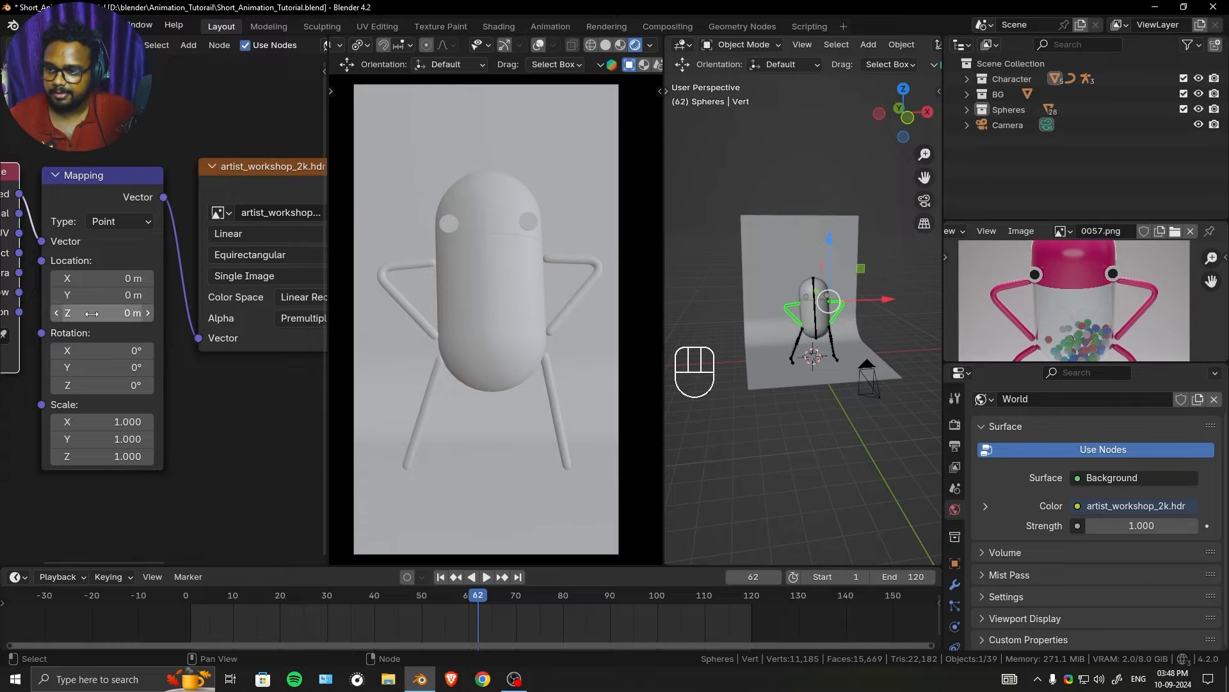
click(103, 385)
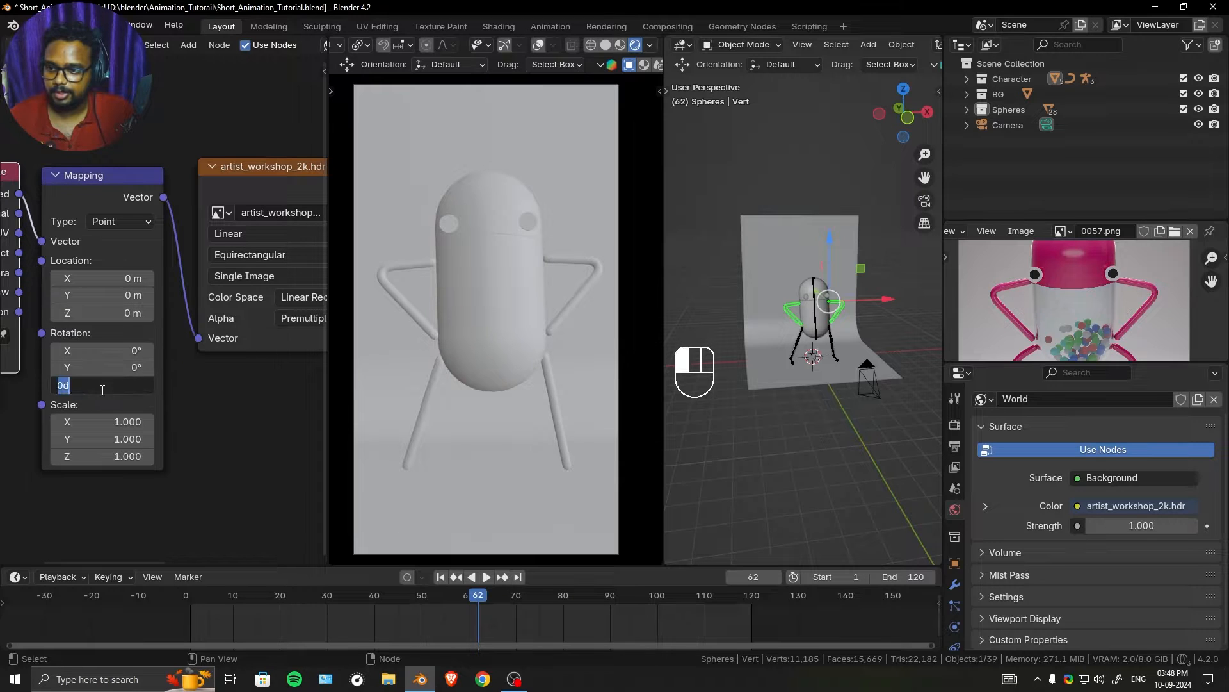
key(Return)
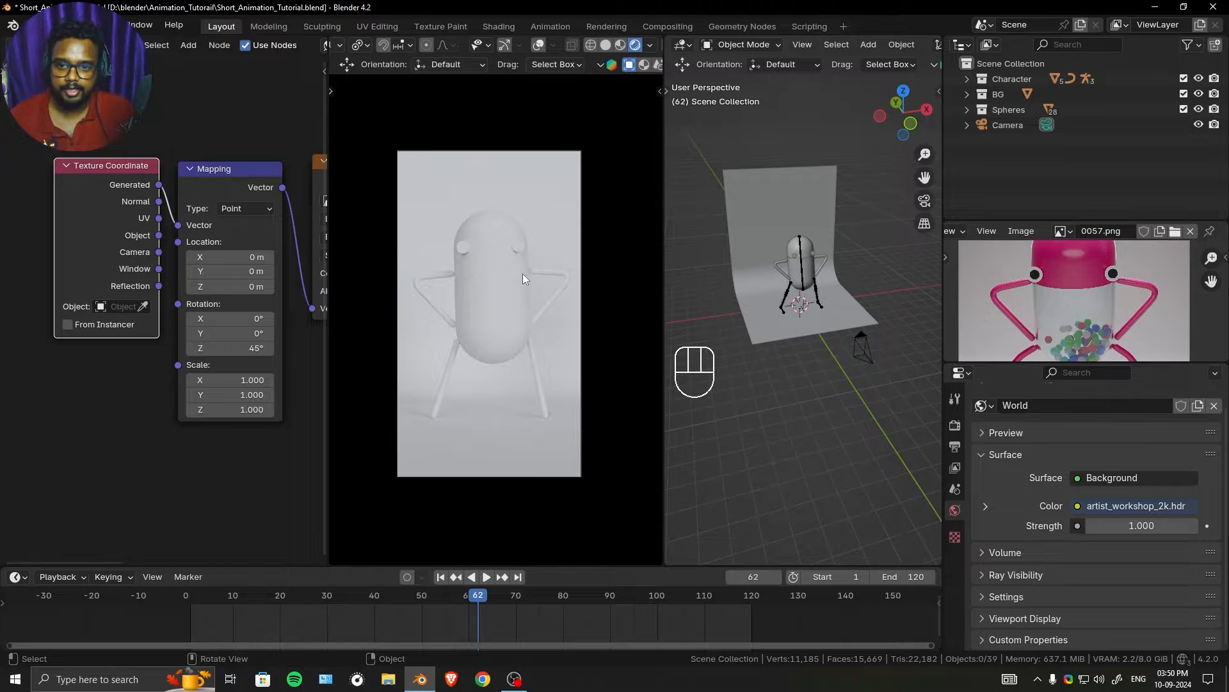
- Try a strength of 0.590 on the world's Background node and reset it to 1
scroll(195, 335, down, 3)
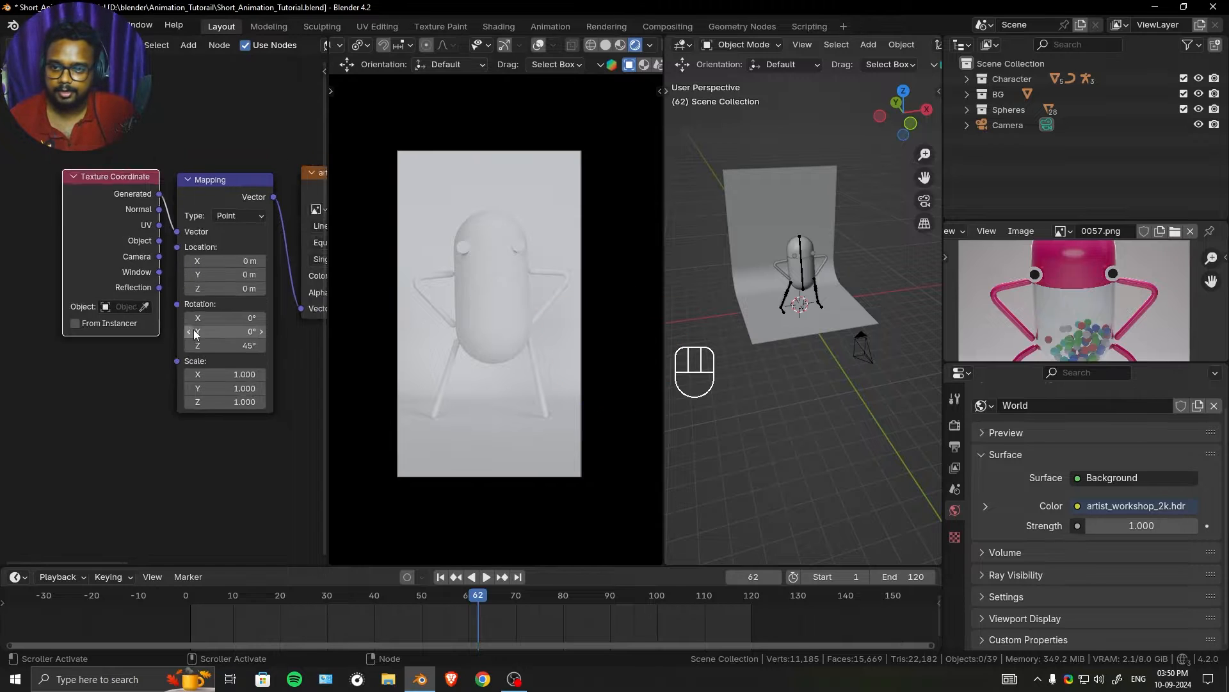
middle_drag(195, 335, 224, 352)
scroll(211, 259, up, 4)
shift+drag(211, 259, 149, 259)
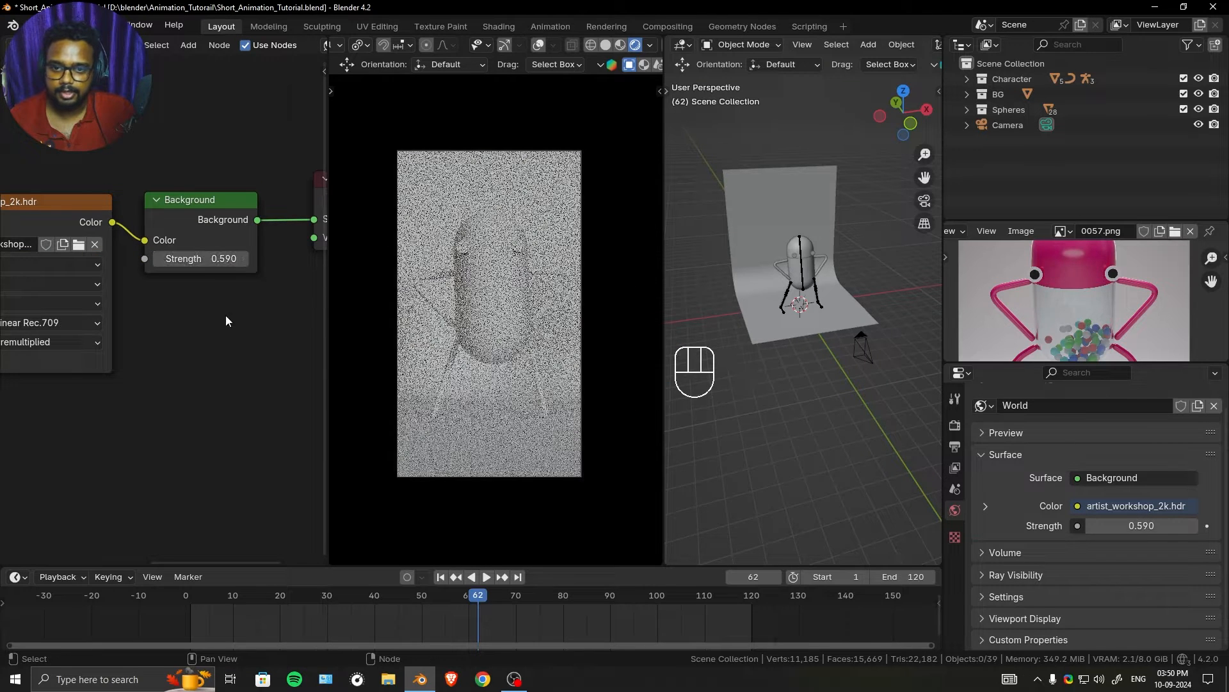
click(205, 258)
text(1)
key(Return)
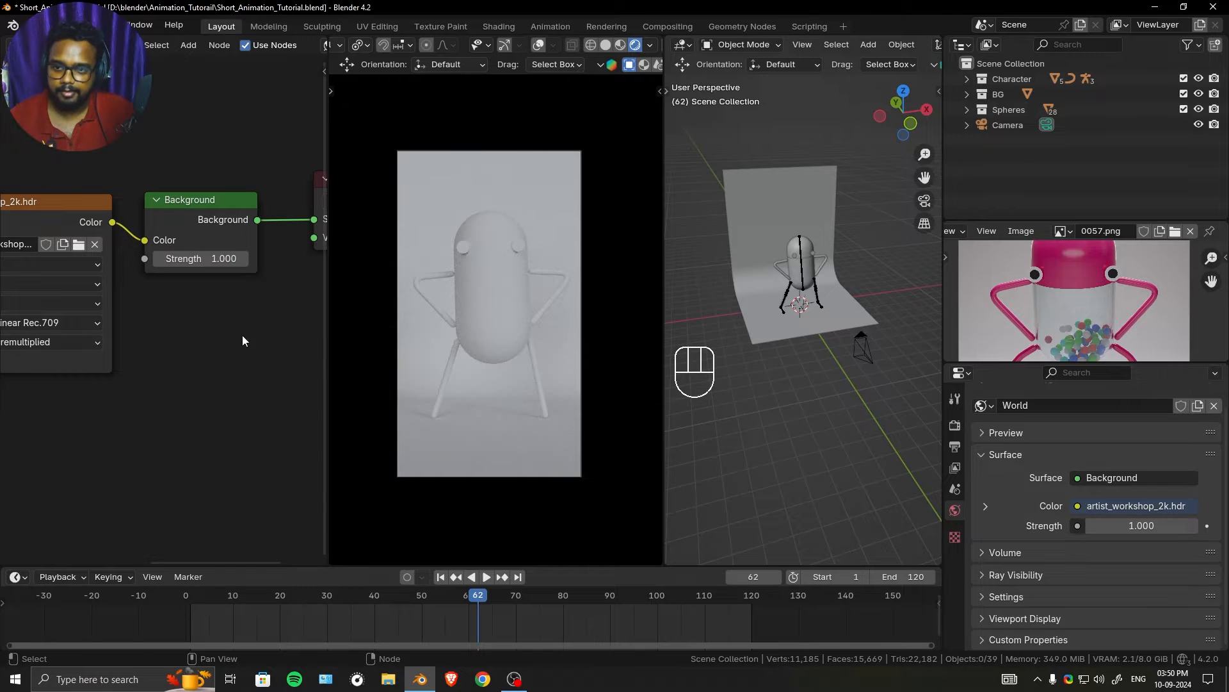
- Set the render color management to the AgX view transform with the Punchy look
click(954, 424)
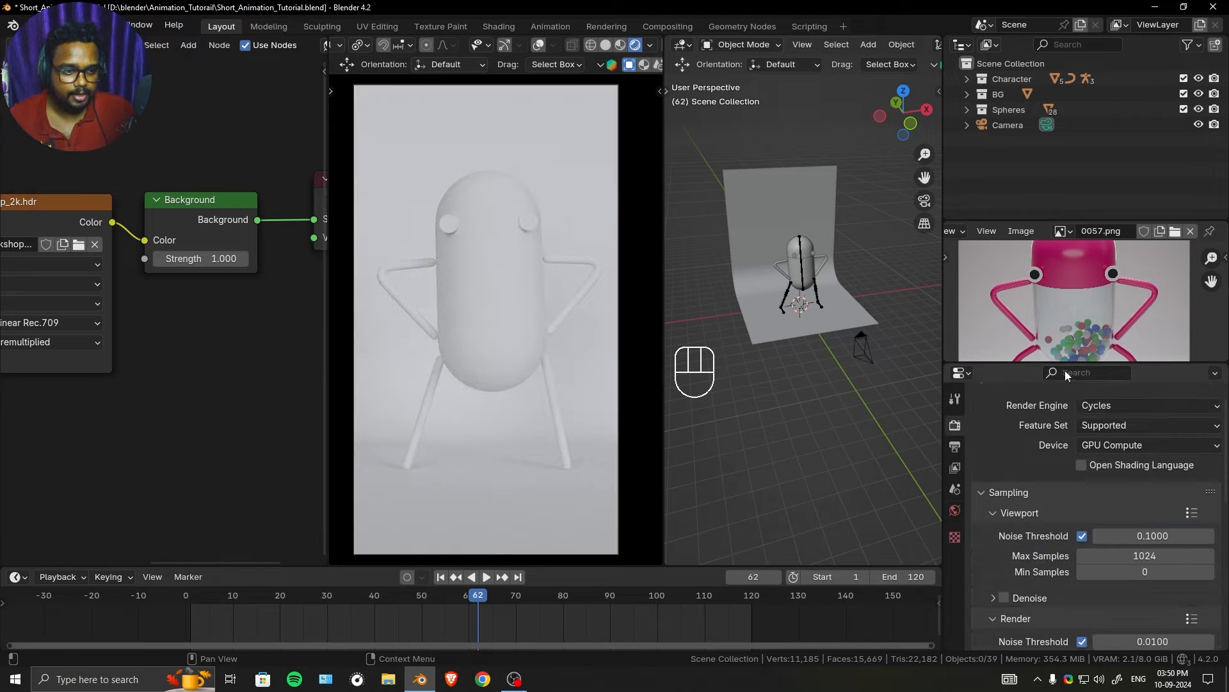
drag(1067, 365, 1050, 279)
scroll(997, 381, down, 10)
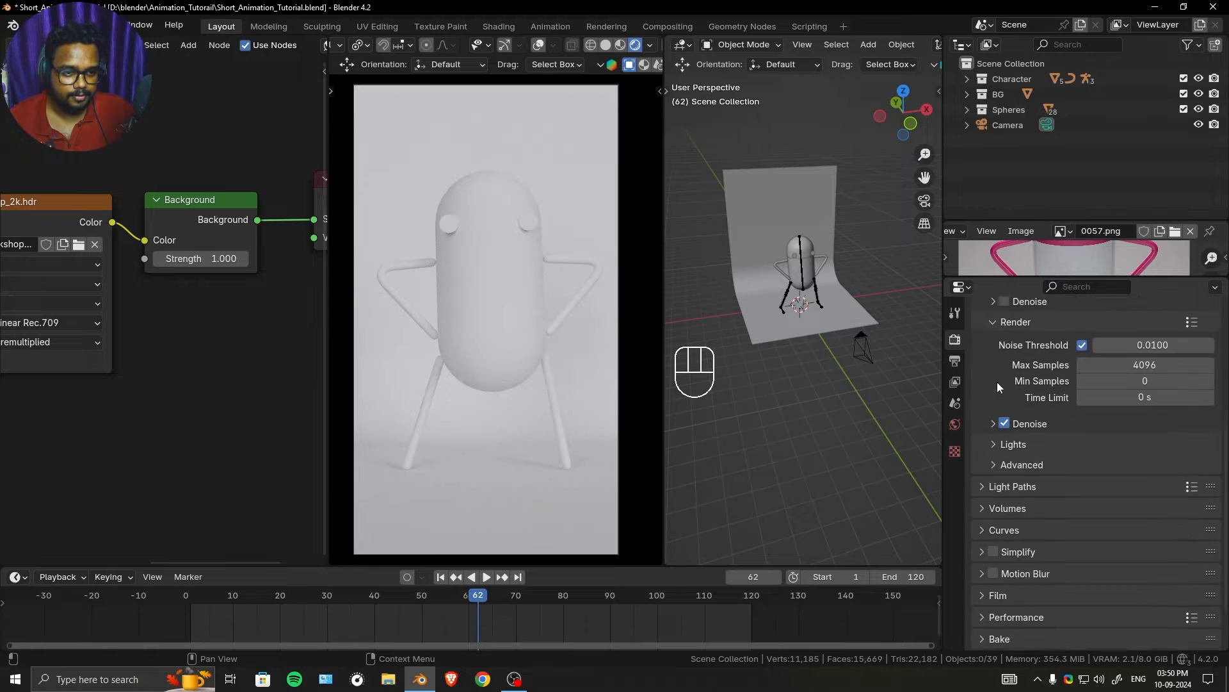
scroll(1088, 571, down, 5)
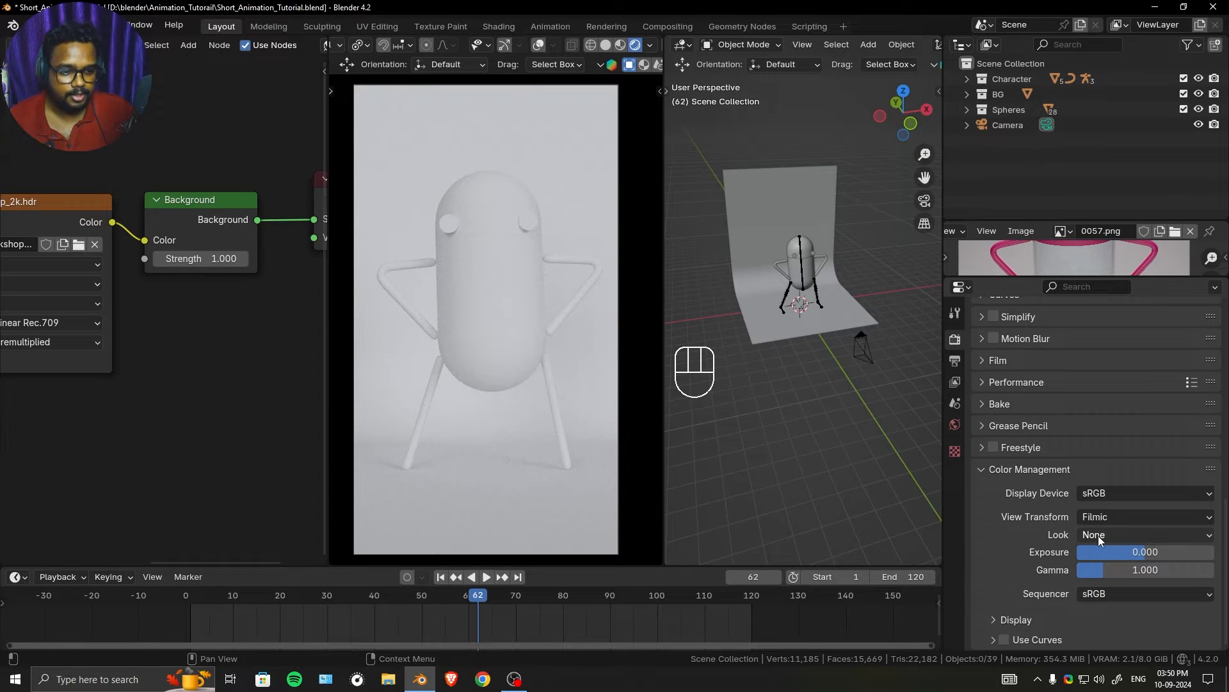
click(1131, 517)
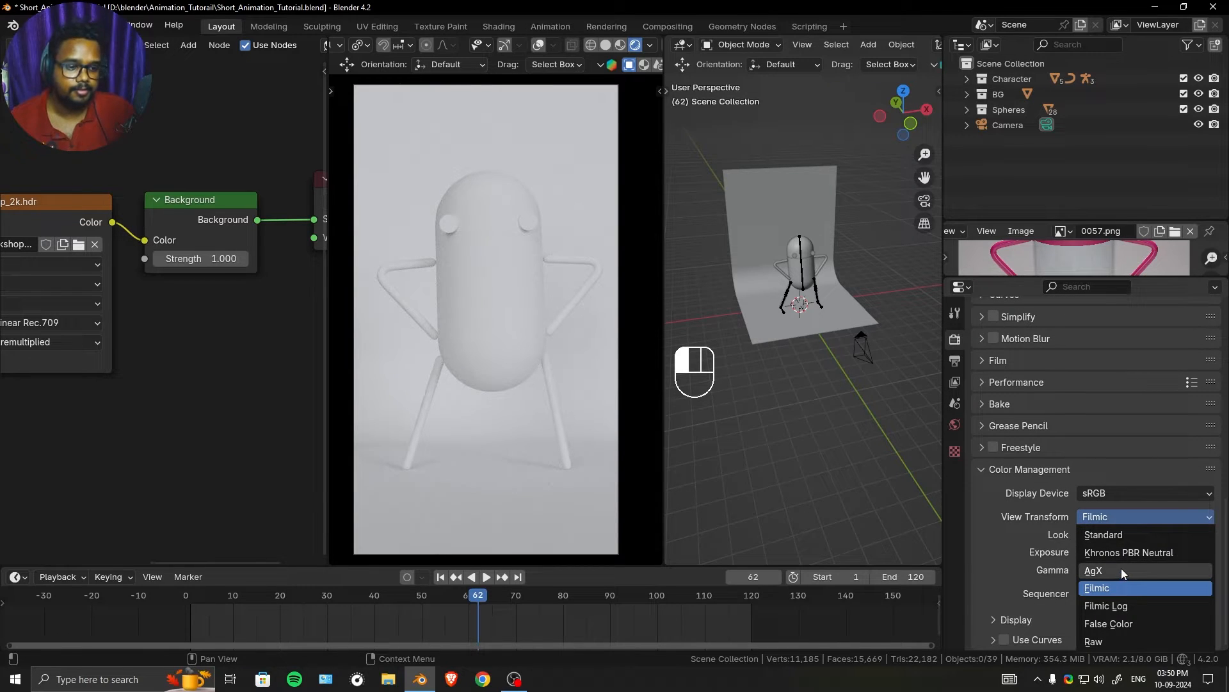
click(1121, 567)
ctrl+middle_drag(532, 303, 539, 298)
click(1108, 536)
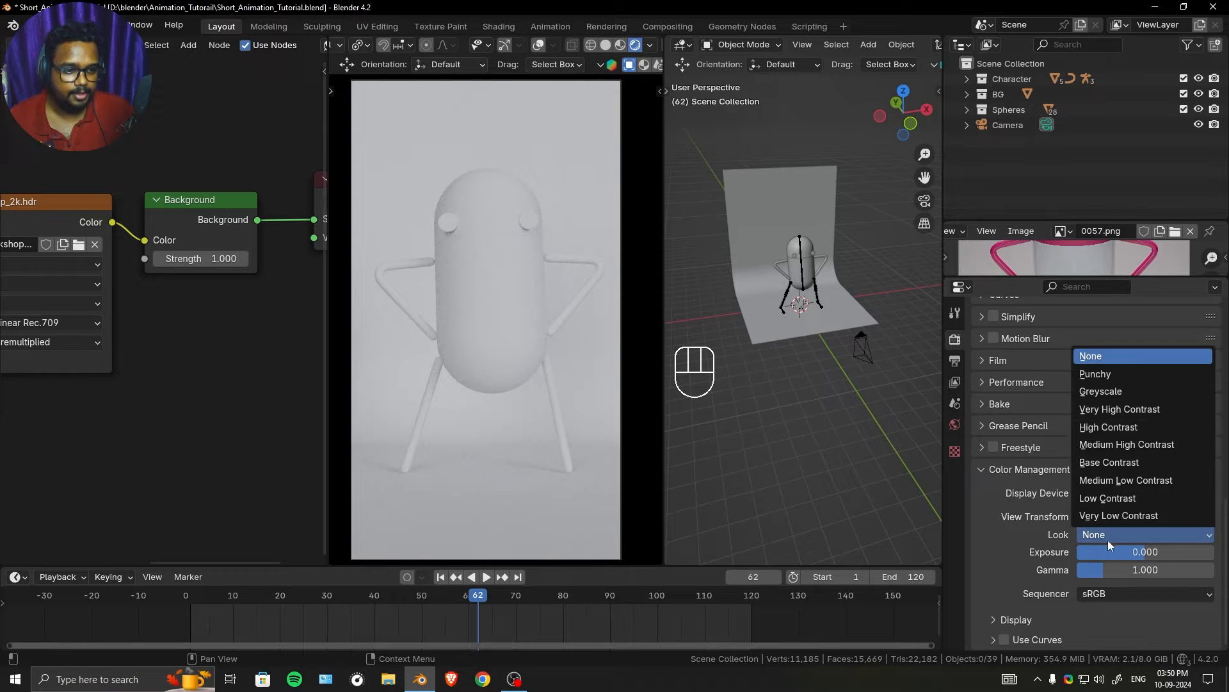
click(1131, 376)
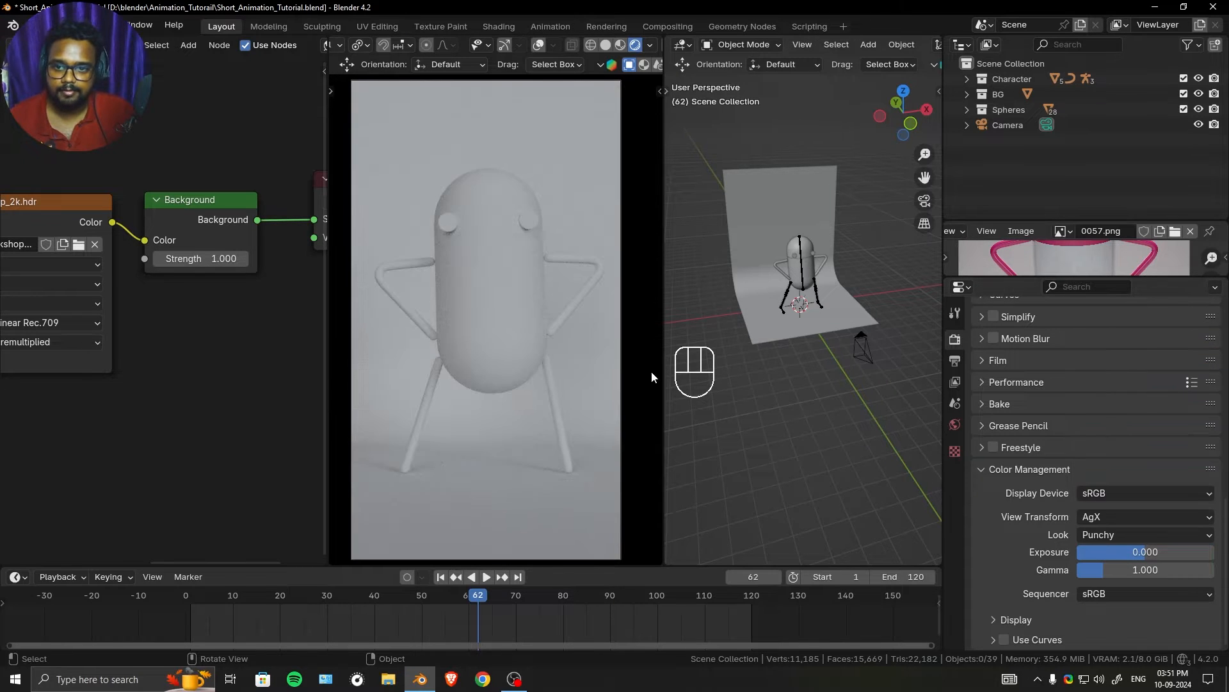
- Raise the color management exposure to about 0.515, lower the gamma to about 0.893, and save the file
shift+drag(1144, 557, 1159, 557)
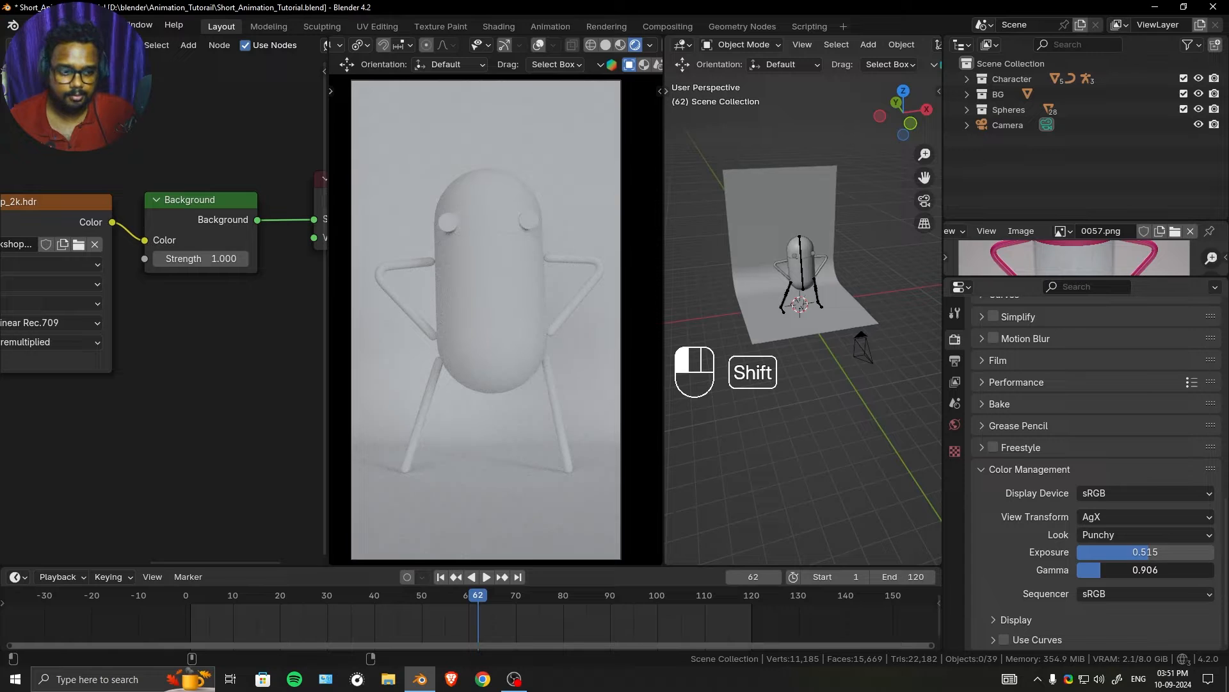
scroll(169, 321, down, 3)
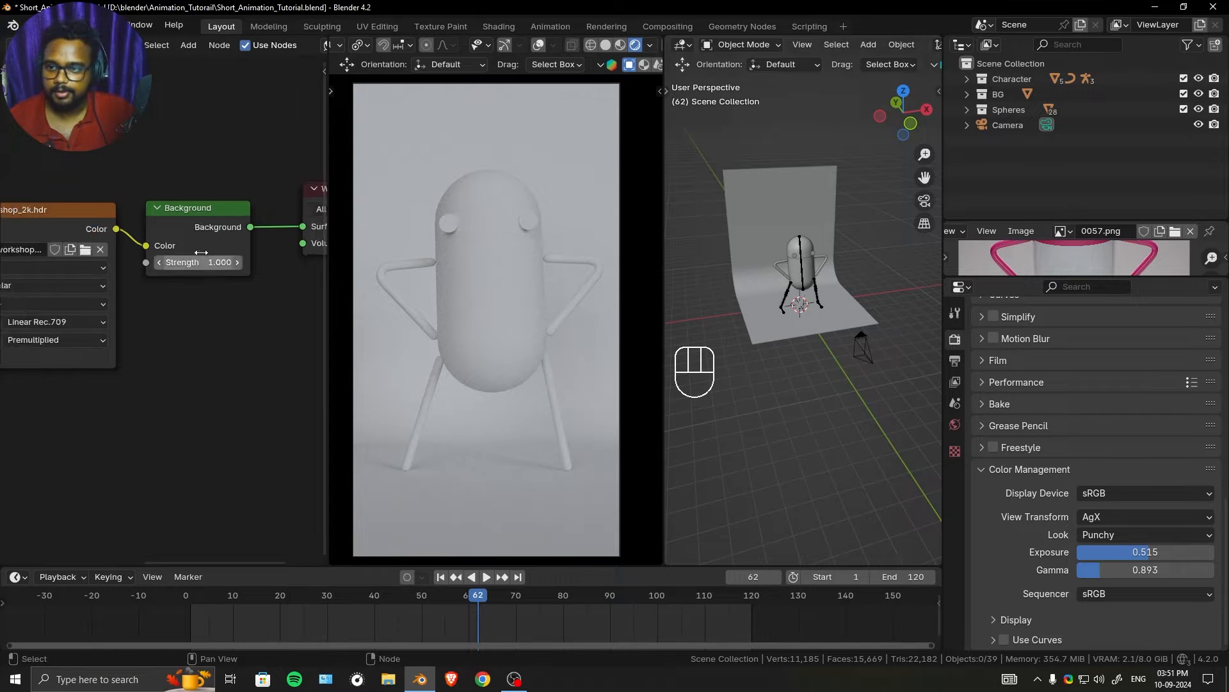
click(179, 329)
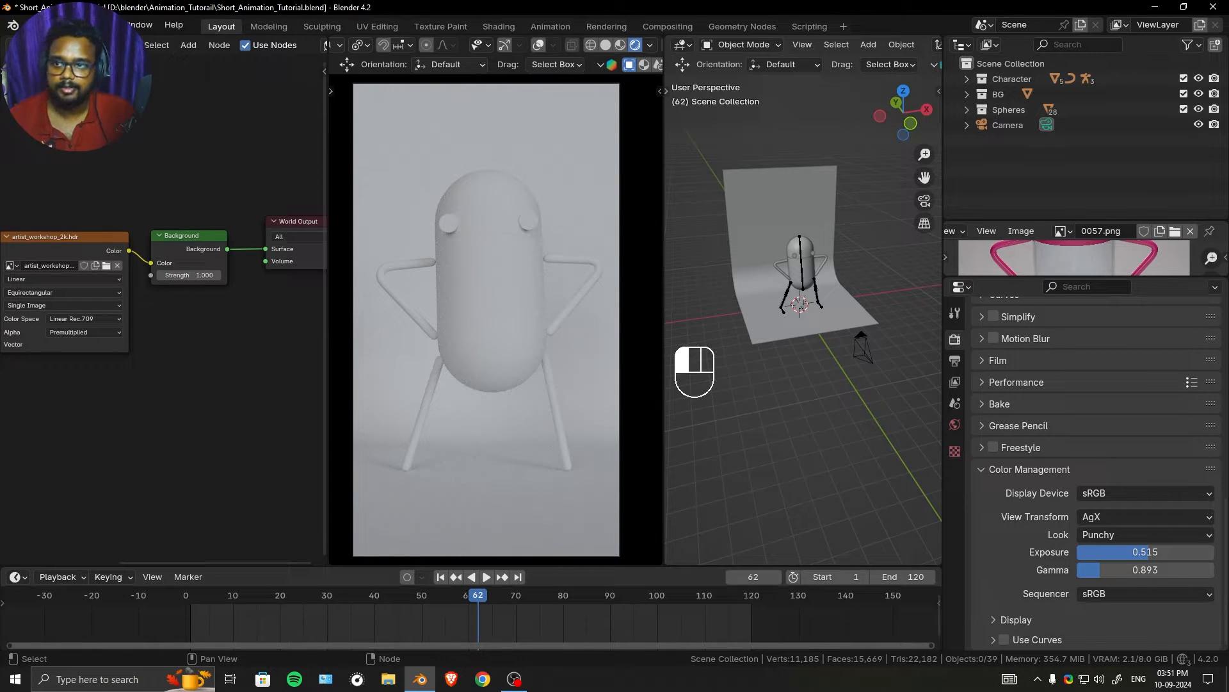
key(ctrl+s)
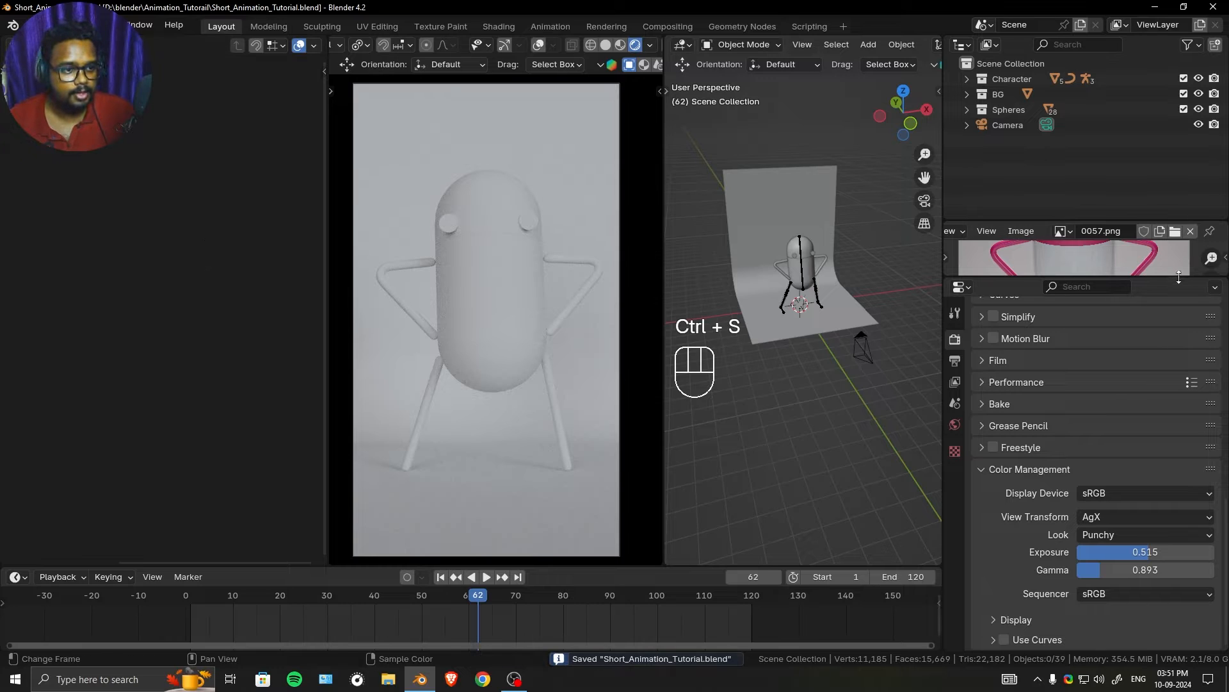
- Enlarge the reference image area until the whole pink capsule character fits in it
drag(1179, 276, 1177, 378)
drag(1167, 99, 1166, 97)
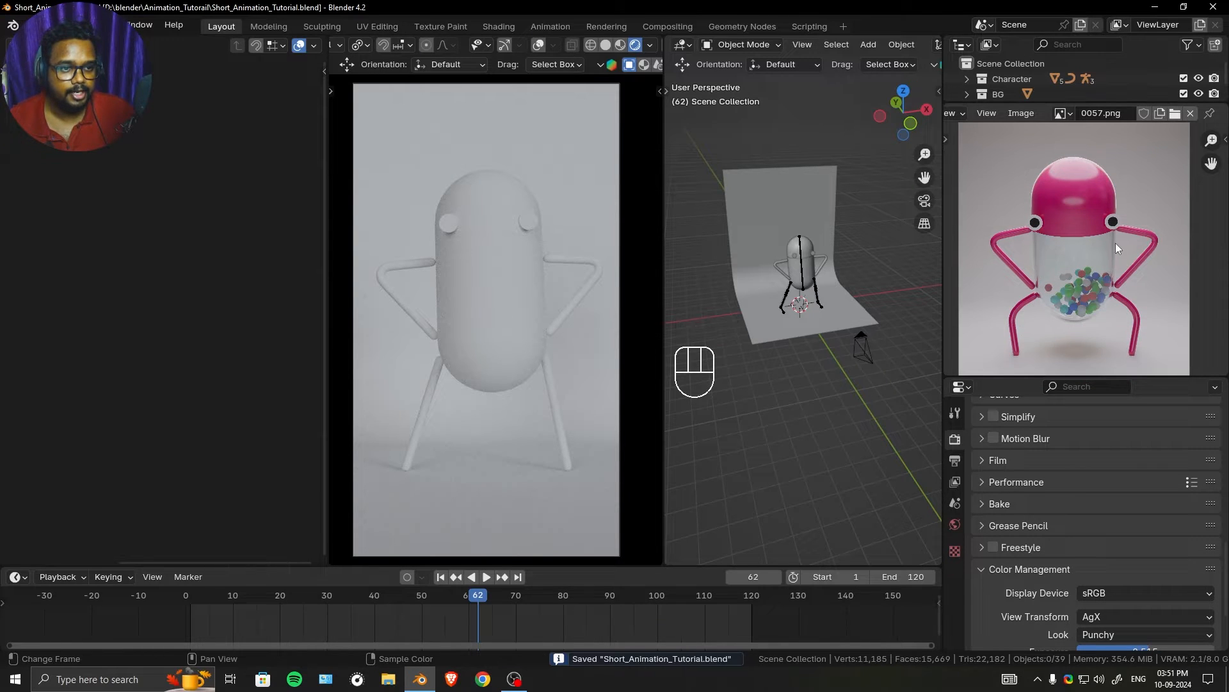
ctrl+middle_drag(1115, 244, 1114, 225)
- Select the capsule's upper half and give it a new material named Pink
ctrl+middle_drag(798, 346, 836, 307)
click(808, 272)
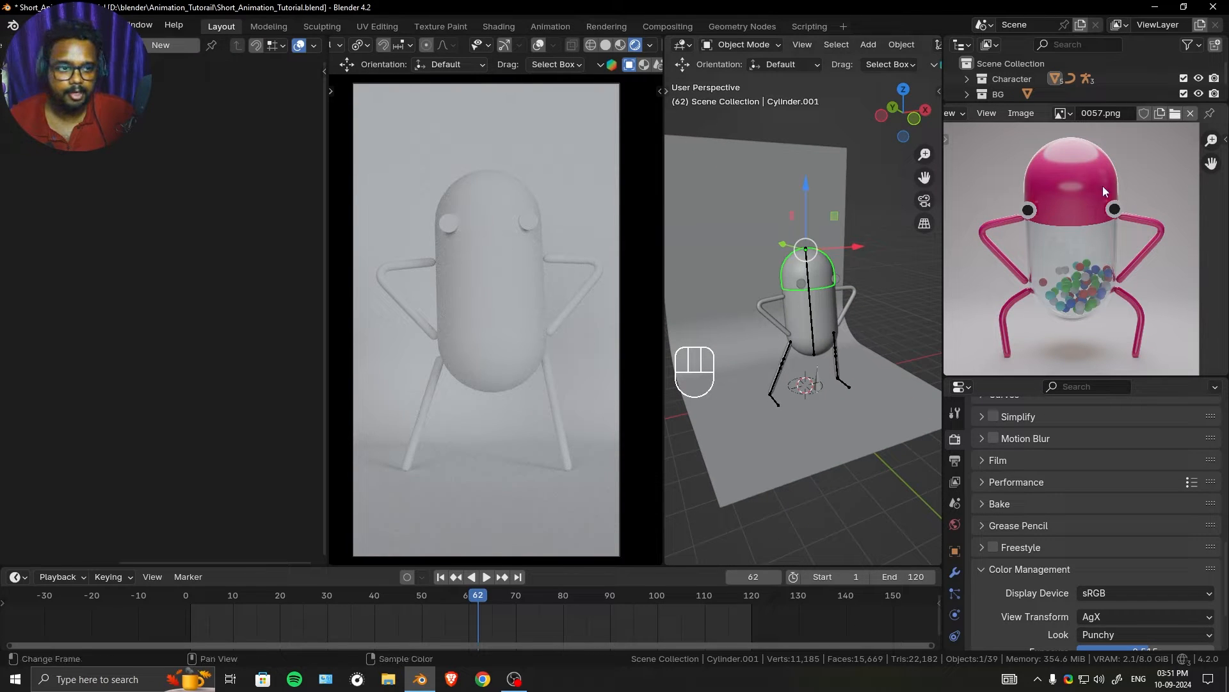
click(152, 46)
double_click(218, 46)
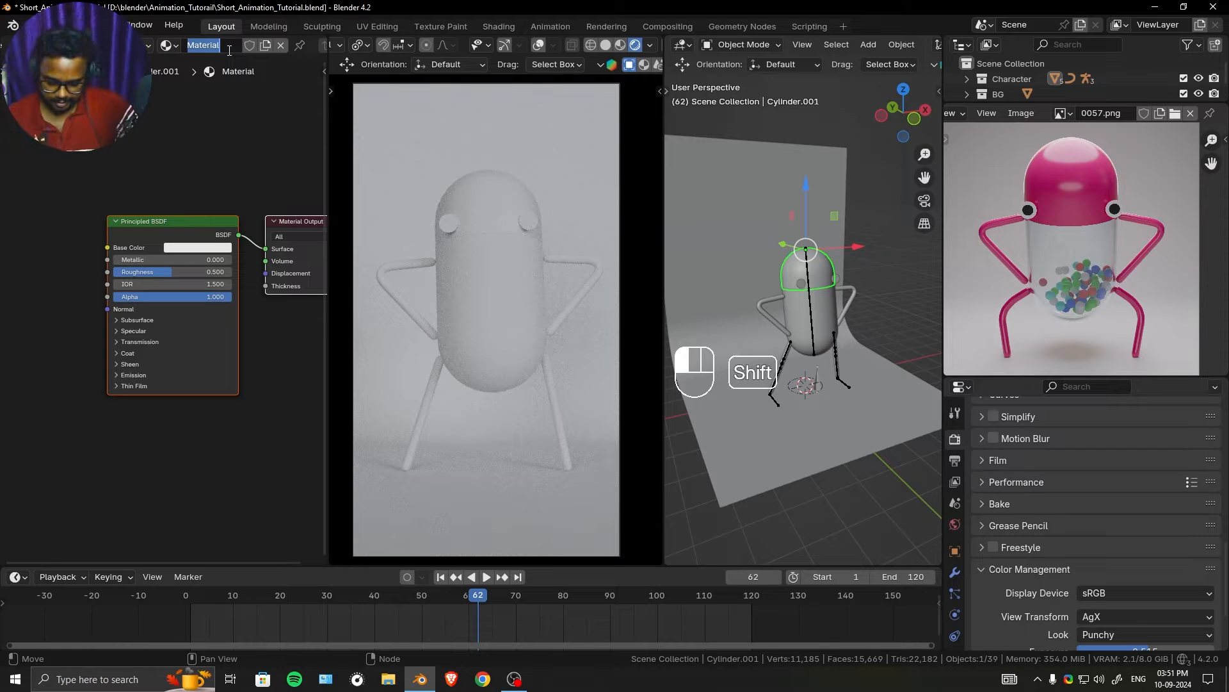
text(Pink)
key(Return)
- Sample the Pink material's base color from the character's pink cap in the reference image
scroll(193, 320, up, 2)
click(217, 210)
click(326, 422)
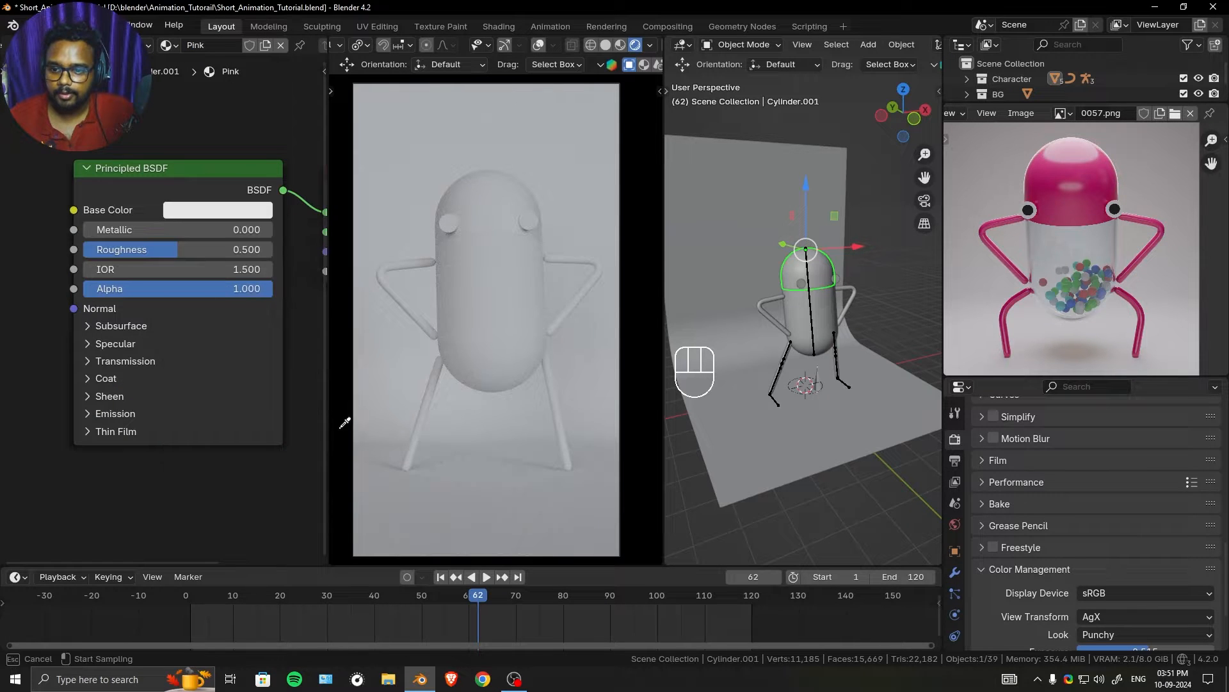
click(1094, 177)
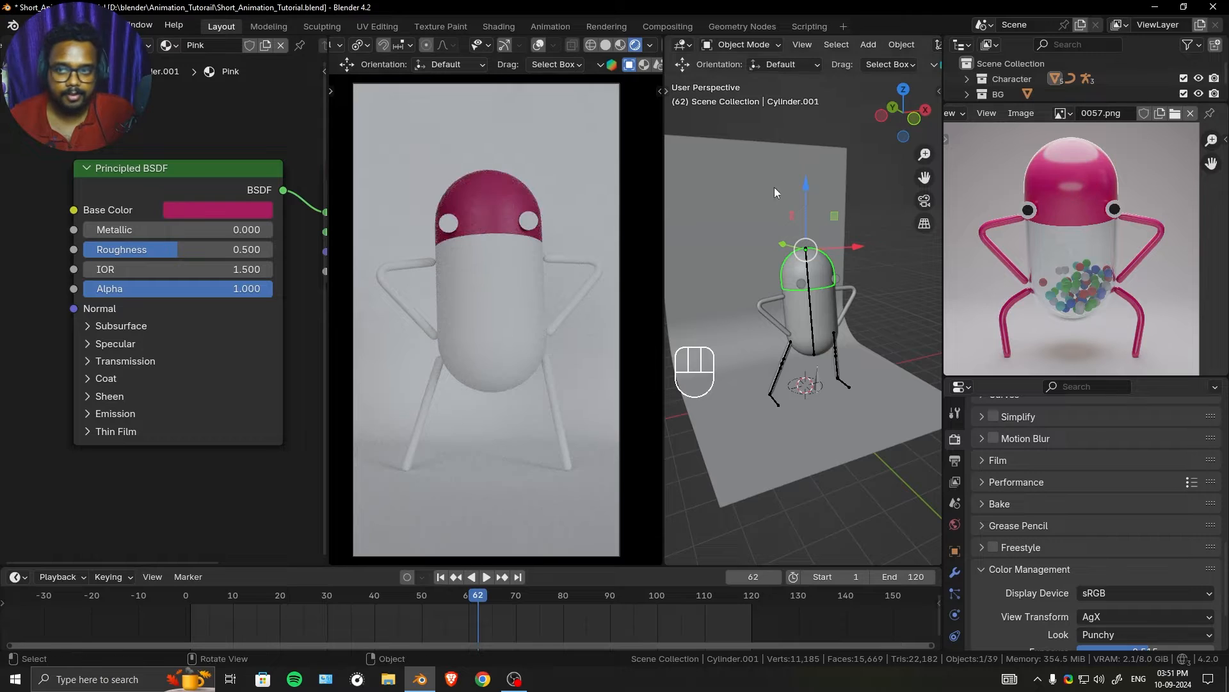
- Adjust the Pink material's base color to hue 0.950, saturation 1 and value 1
click(221, 213)
drag(275, 459, 355, 459)
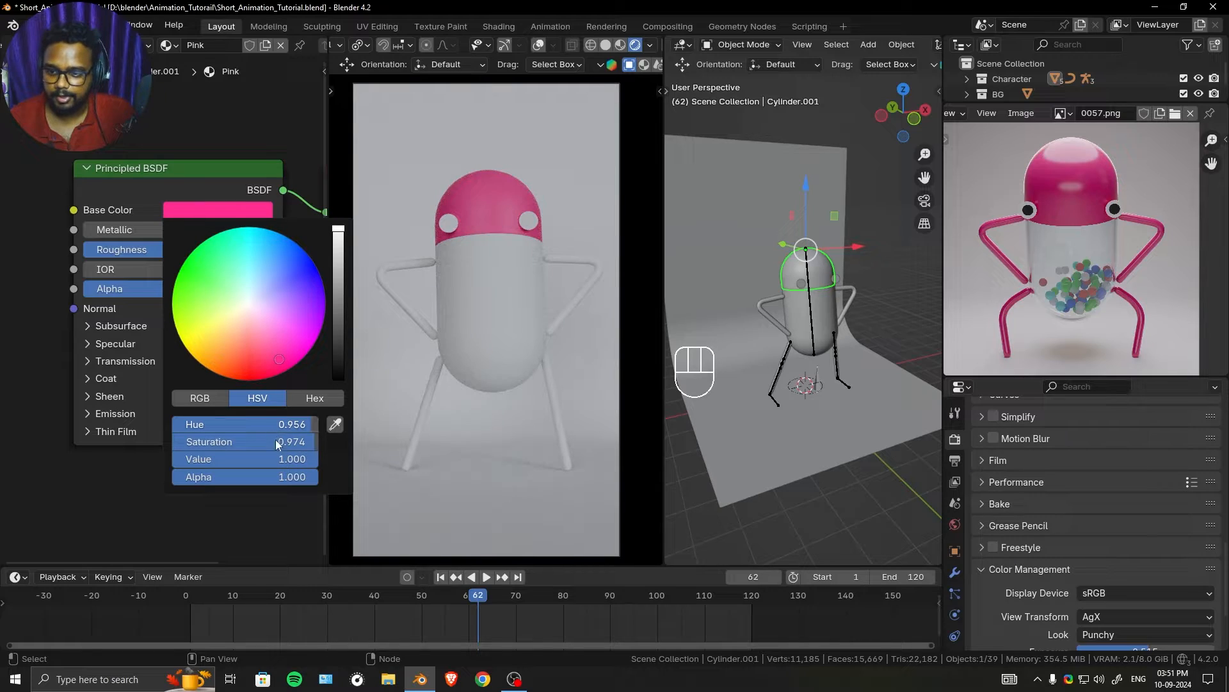
drag(306, 442, 311, 424)
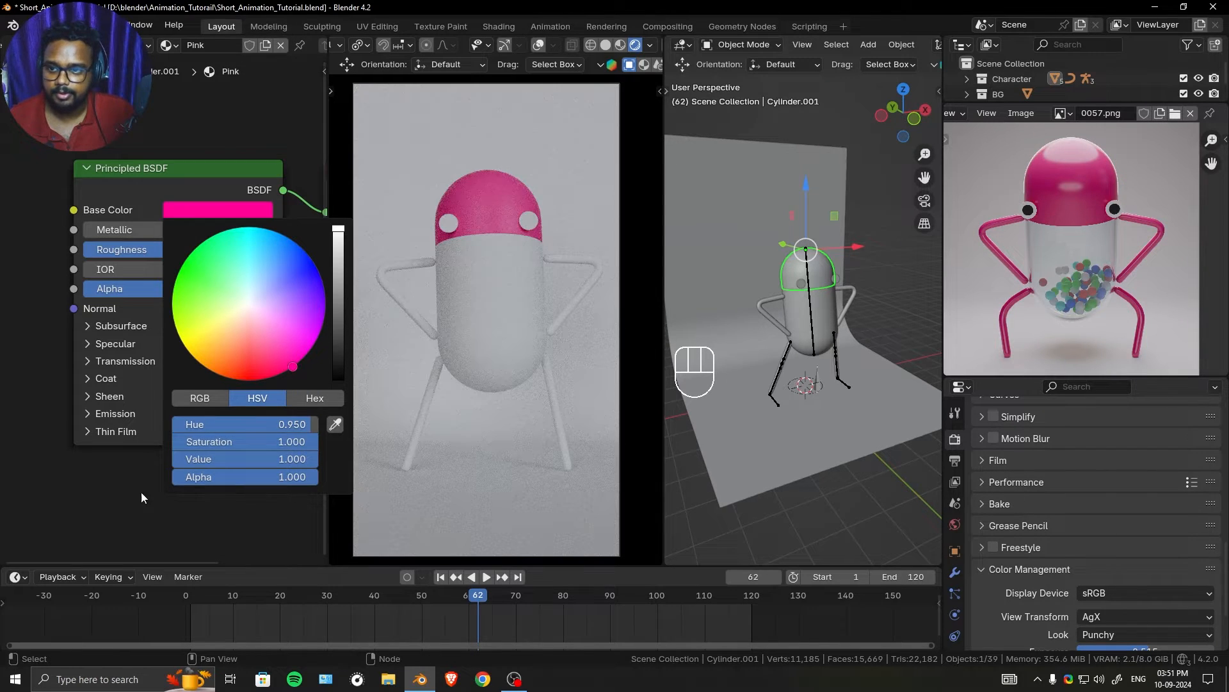
click(141, 492)
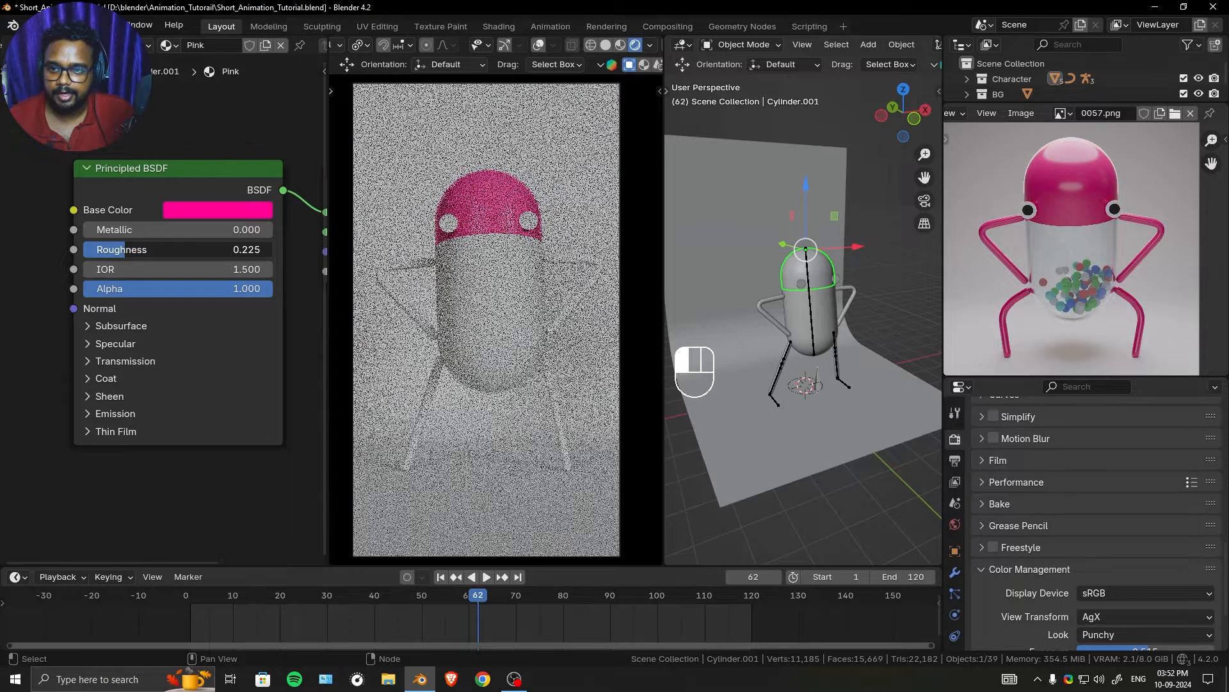
- Set the Pink material's roughness to 0.2 and its specular IOR Level to 0.4
drag(179, 249, 278, 361)
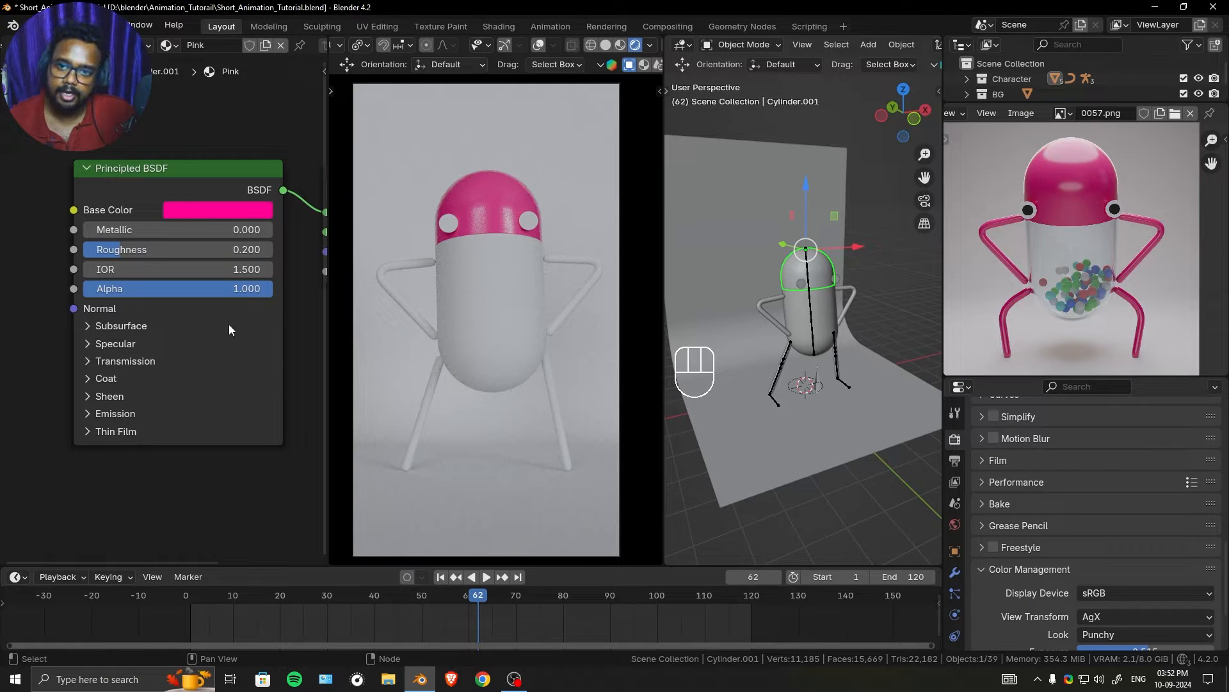
click(133, 344)
drag(193, 388, 203, 388)
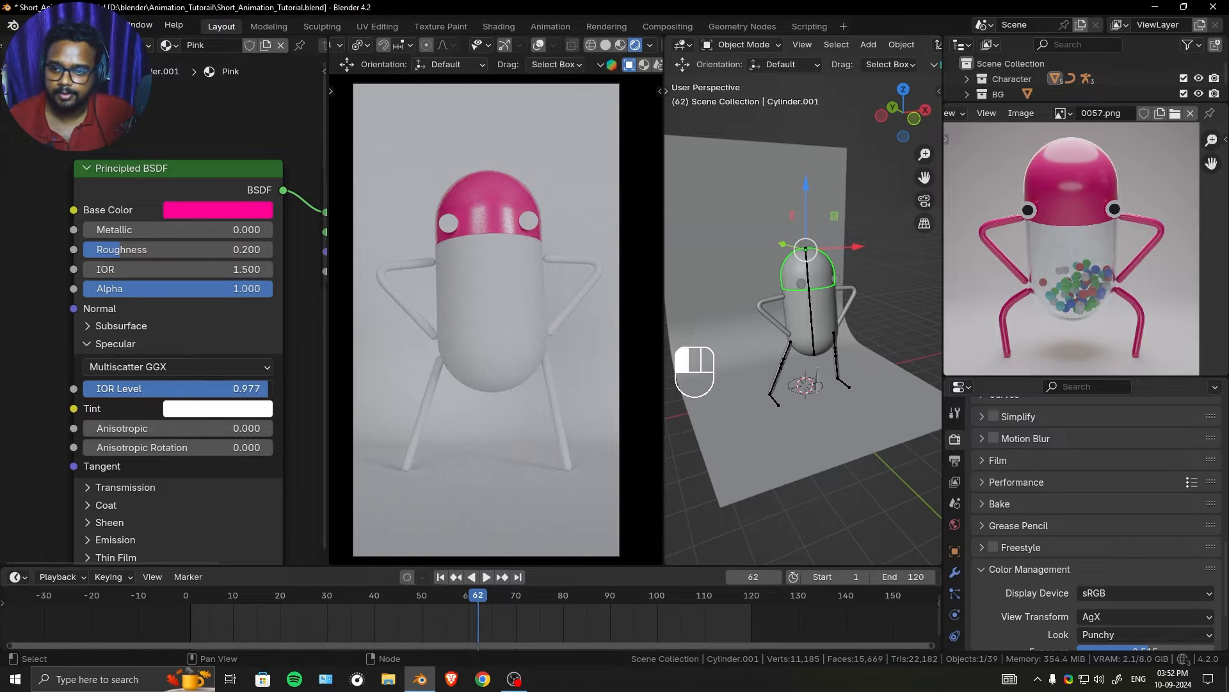
drag(268, 388, 218, 388)
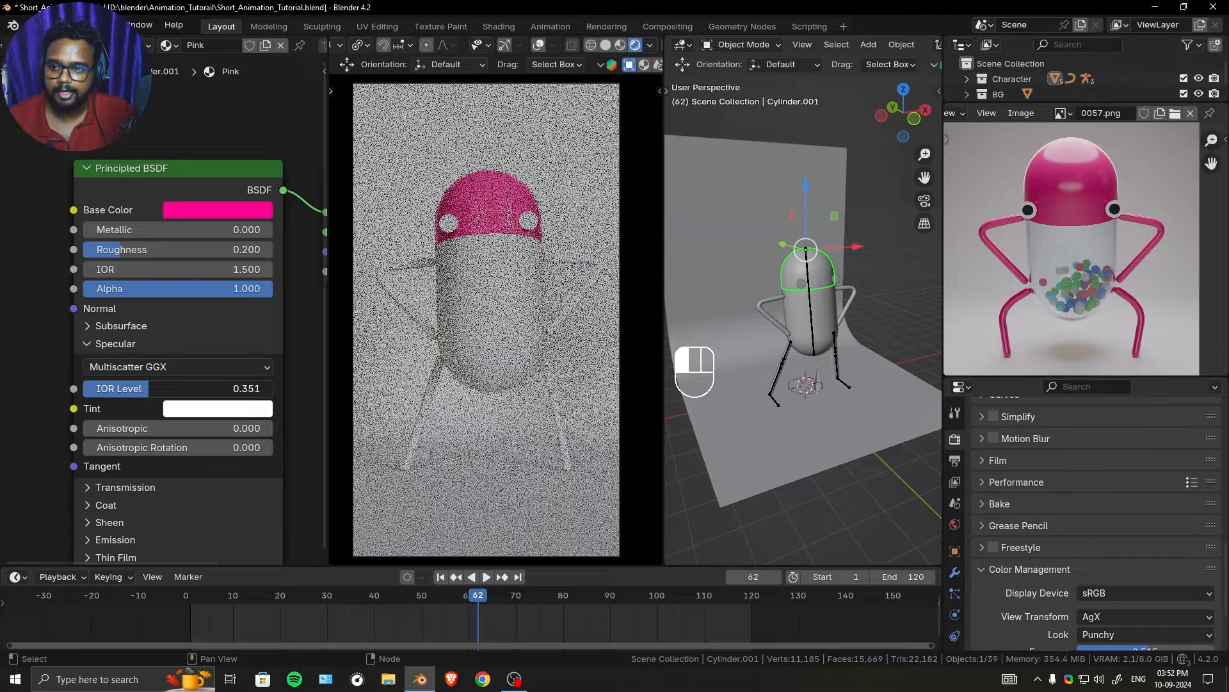
ctrl+drag(141, 388, 158, 388)
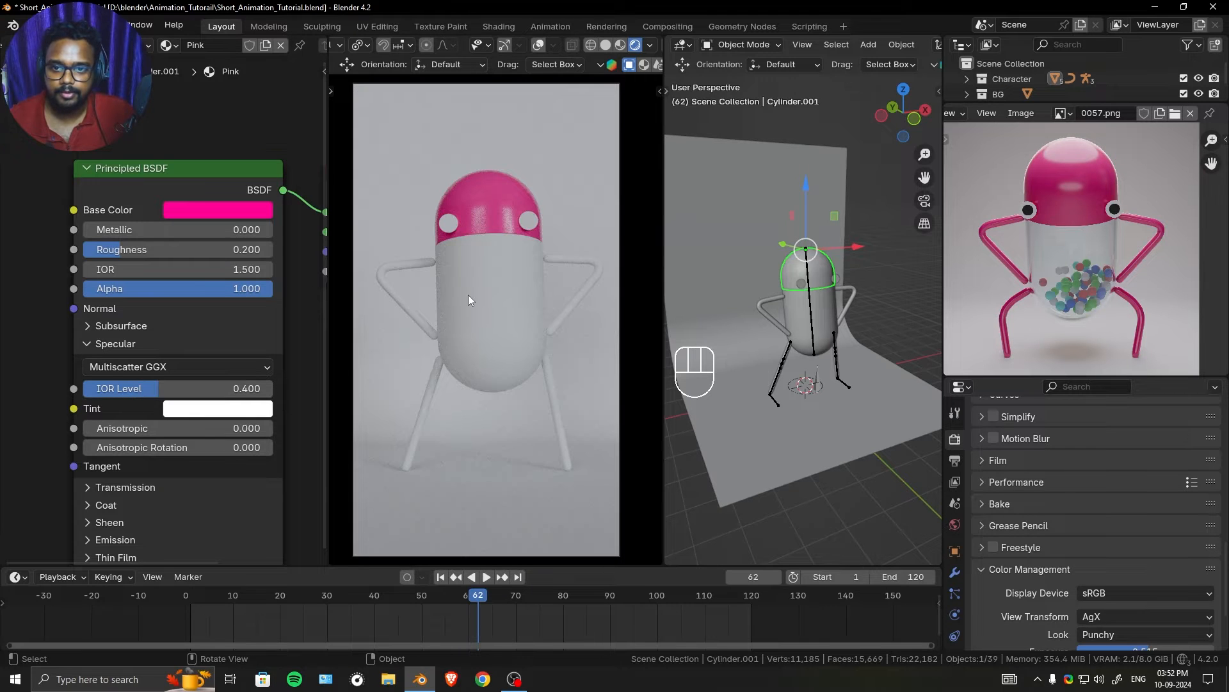
- Hide Armature, Armature.001, Armature.002 and BézierCircle from the Character collection in the viewport
scroll(133, 300, down, 2)
scroll(132, 300, down, 2)
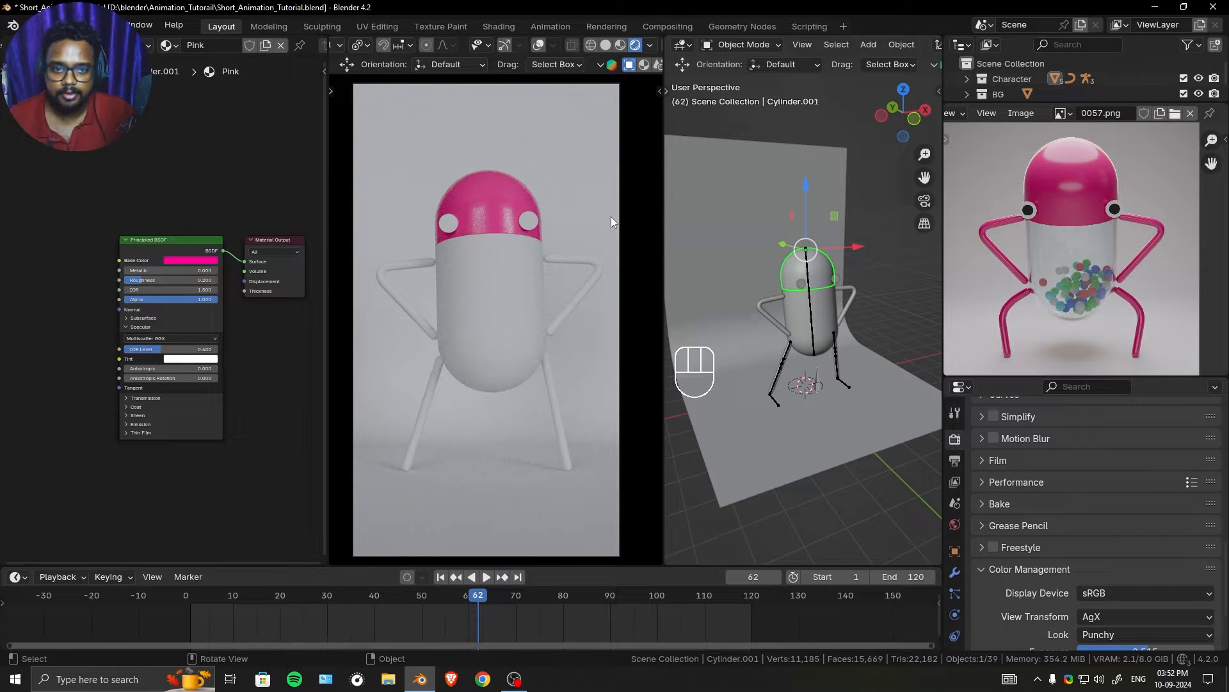
middle_drag(800, 298, 852, 388)
click(967, 79)
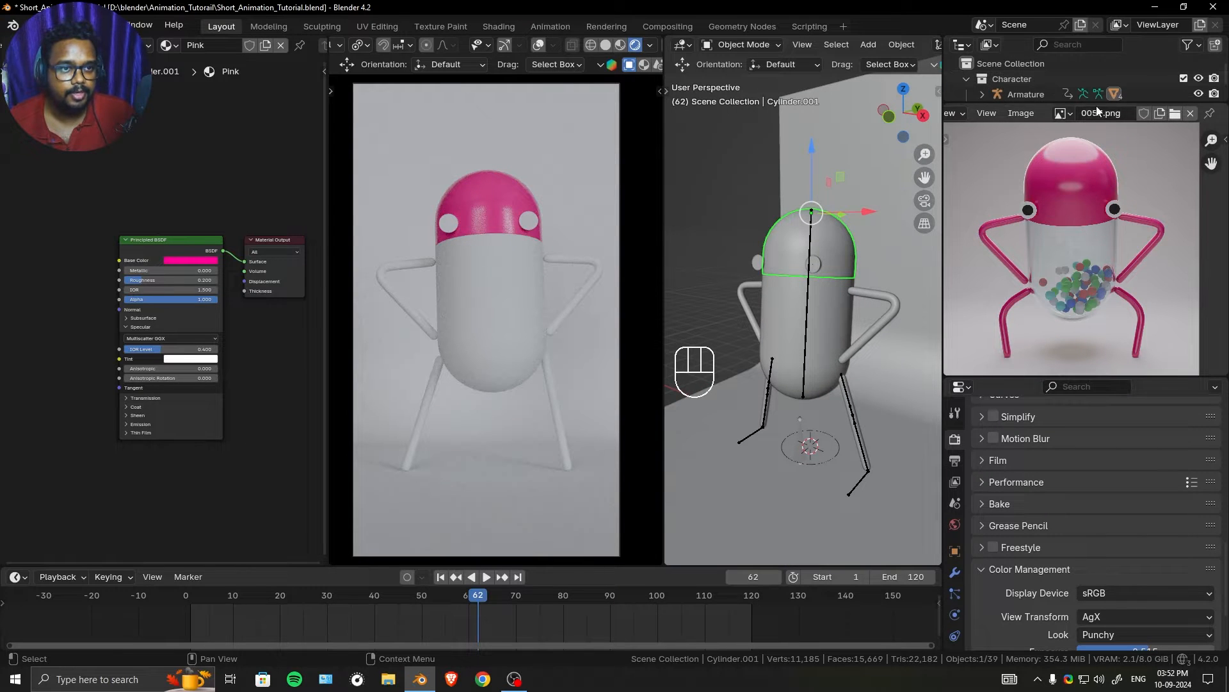
drag(1098, 106, 1119, 203)
drag(1199, 95, 1200, 110)
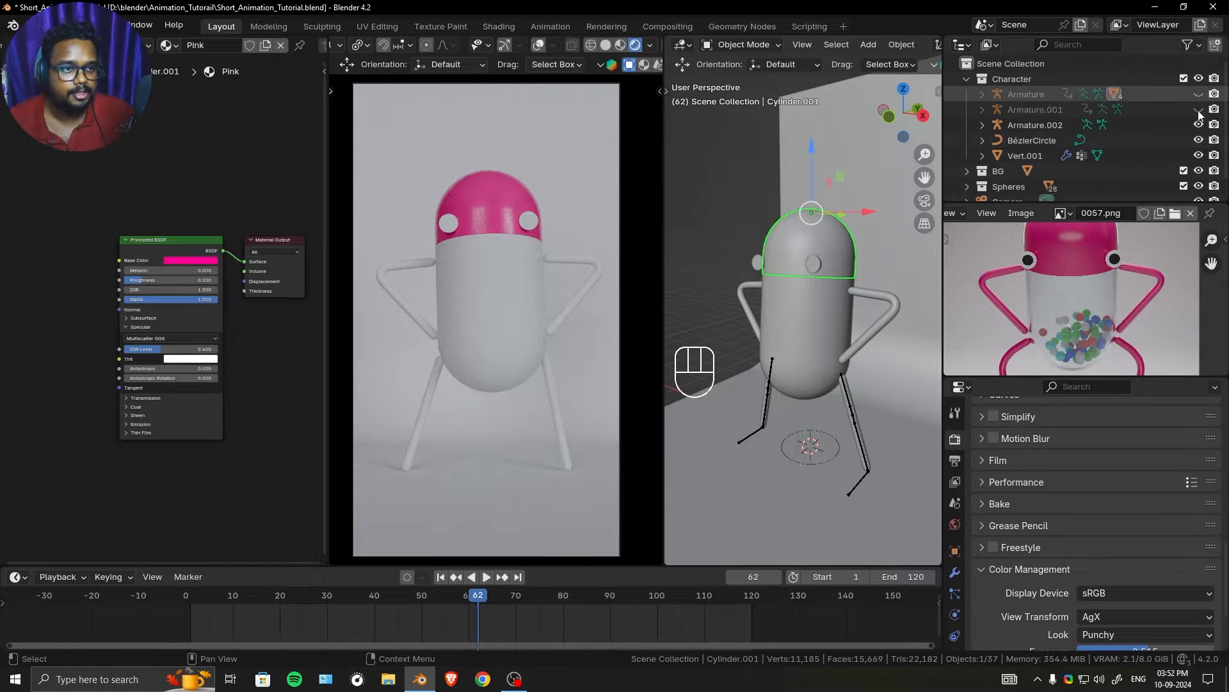
click(1199, 125)
click(1199, 140)
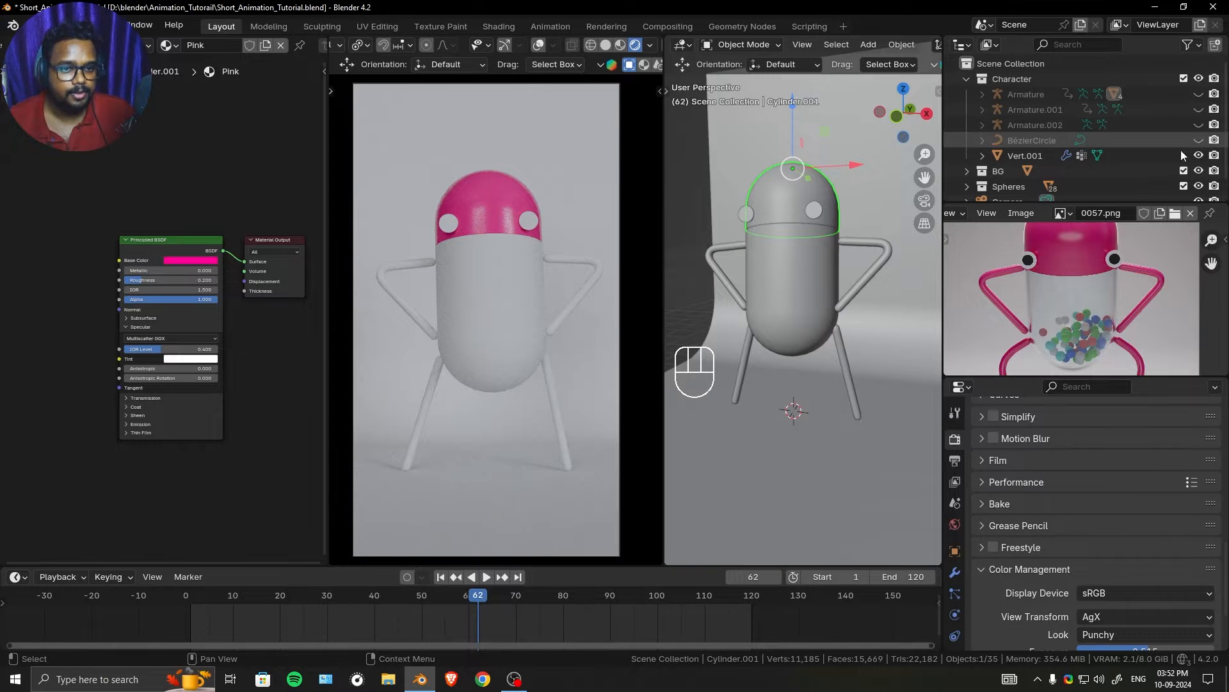
- Link the Pink material from the capsule's upper half to the character's arms and legs
ctrl+middle_drag(816, 347, 874, 282)
click(875, 281)
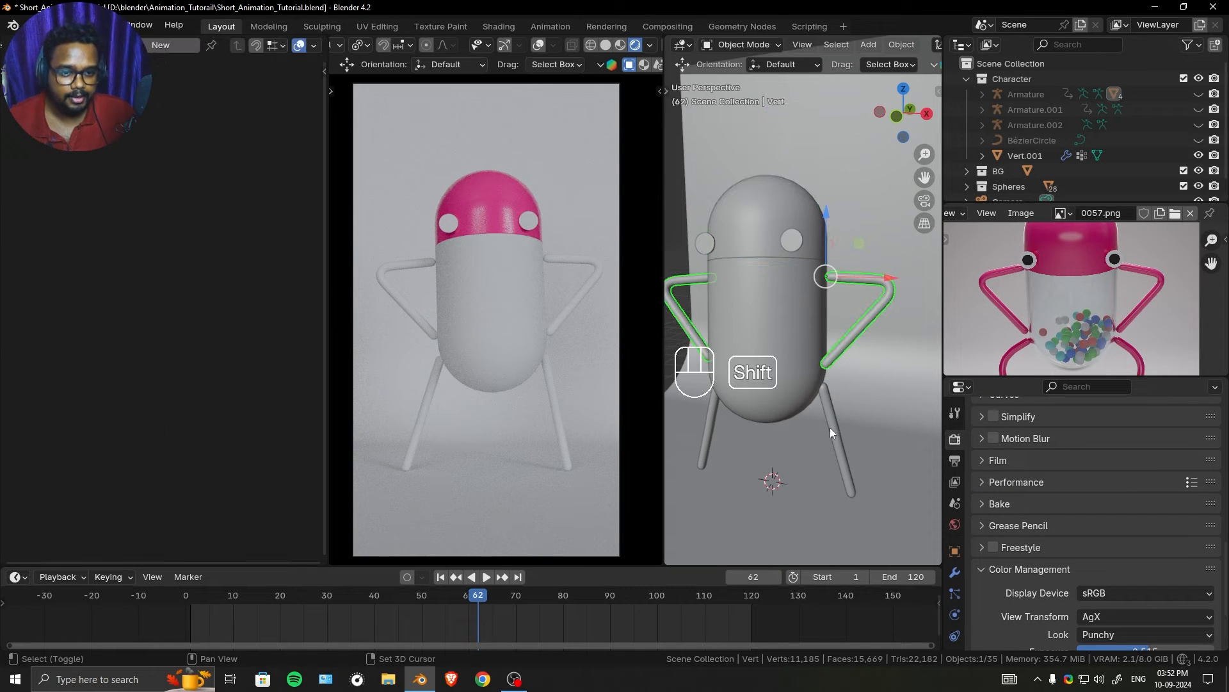
shift+click(831, 427)
shift+click(788, 201)
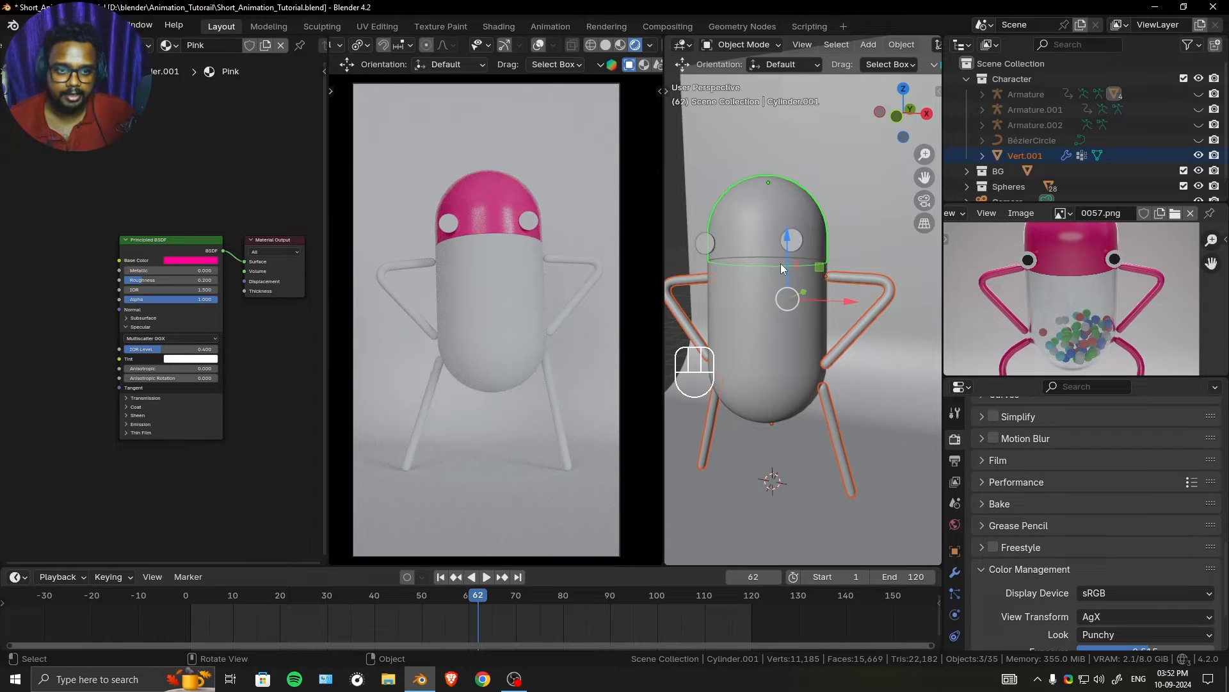
key(ctrl+l)
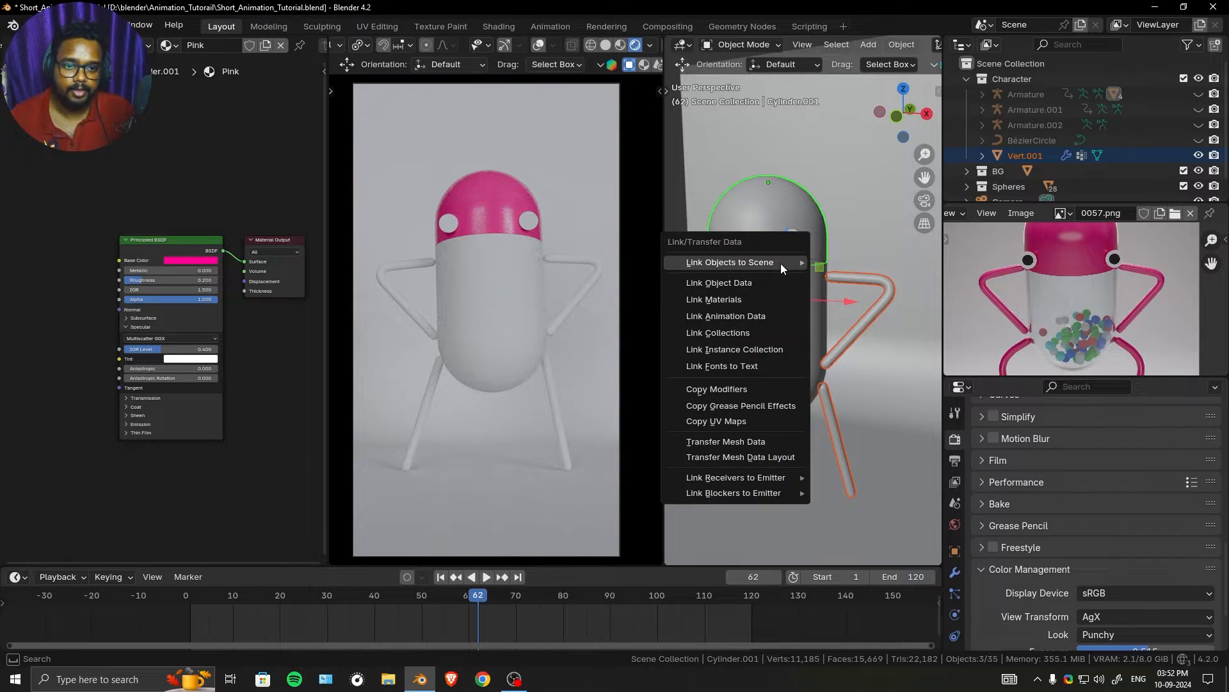
click(717, 304)
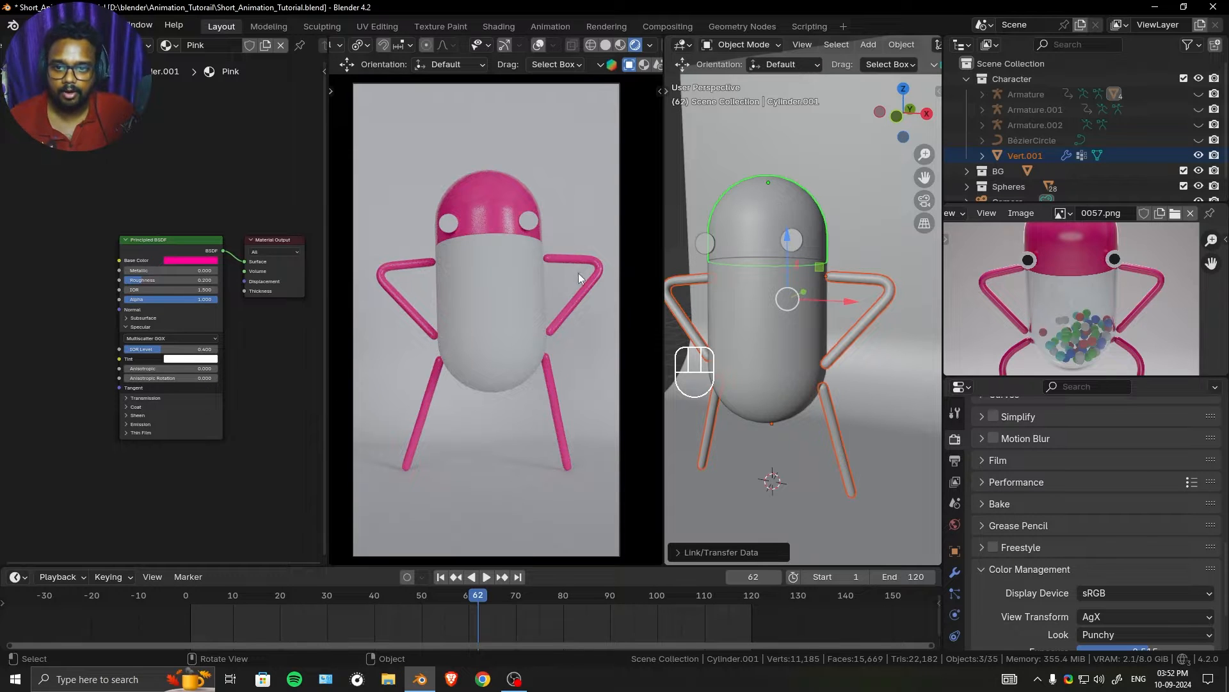
- Select the eye spheres and give them a new material named Eyes
click(794, 232)
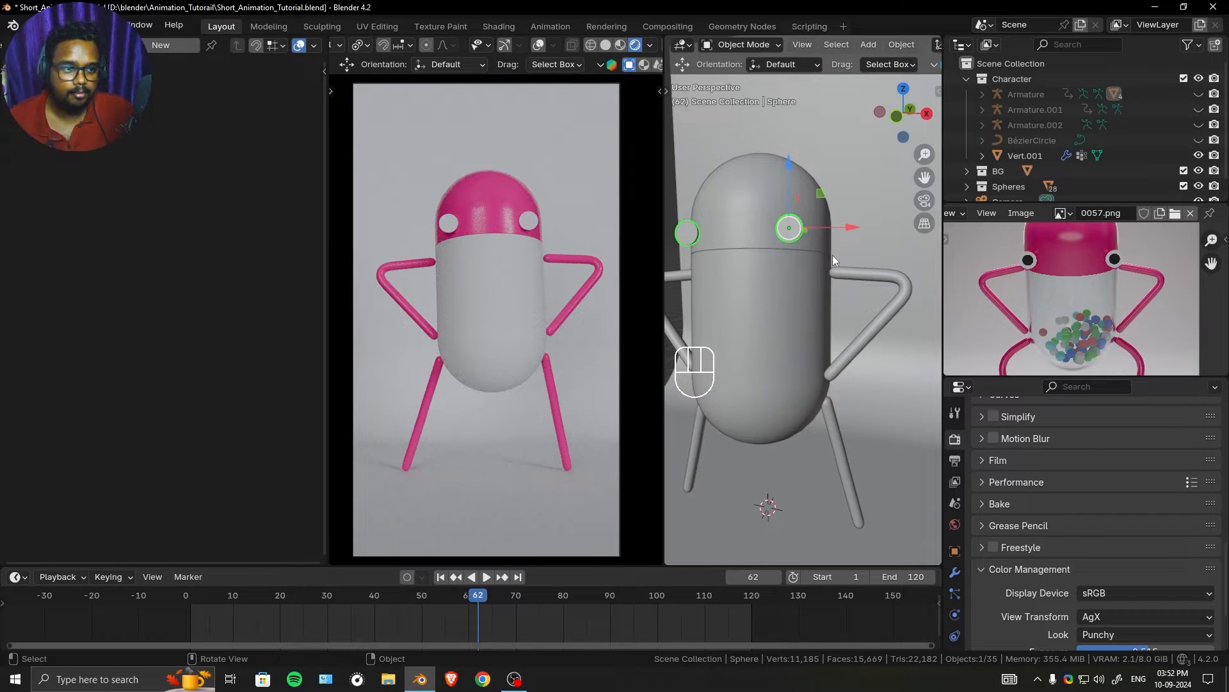
click(155, 46)
click(217, 45)
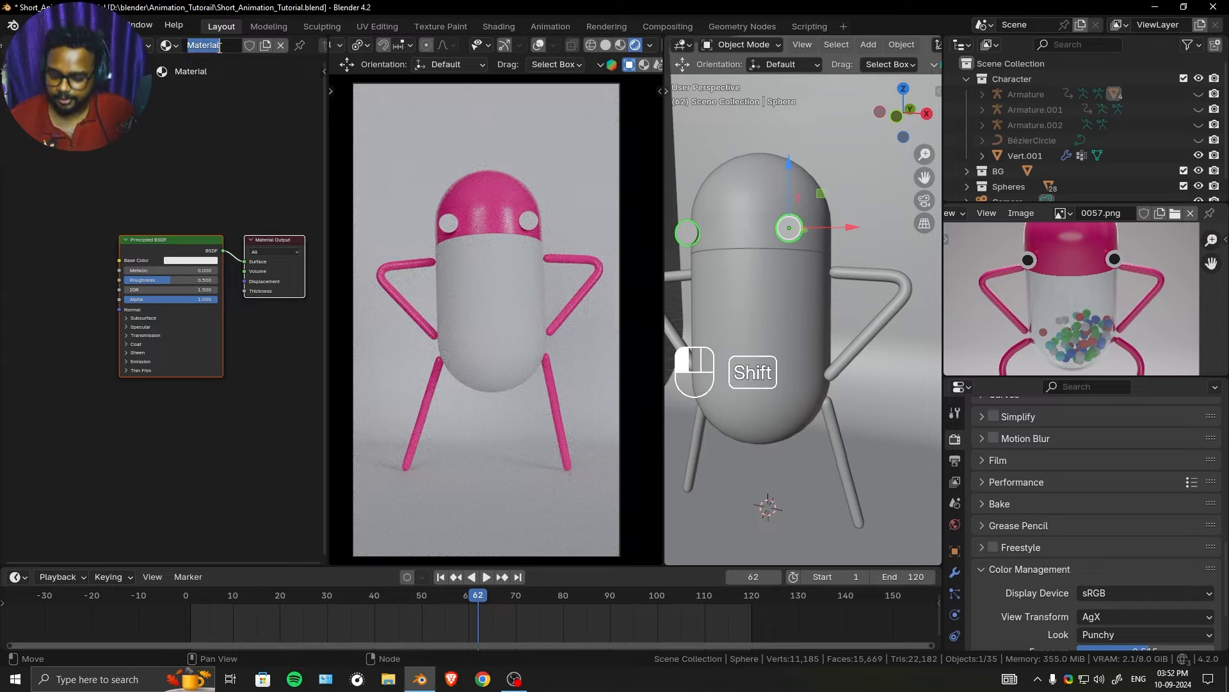
text(Eyes)
key(Return)
scroll(164, 205, up, 2)
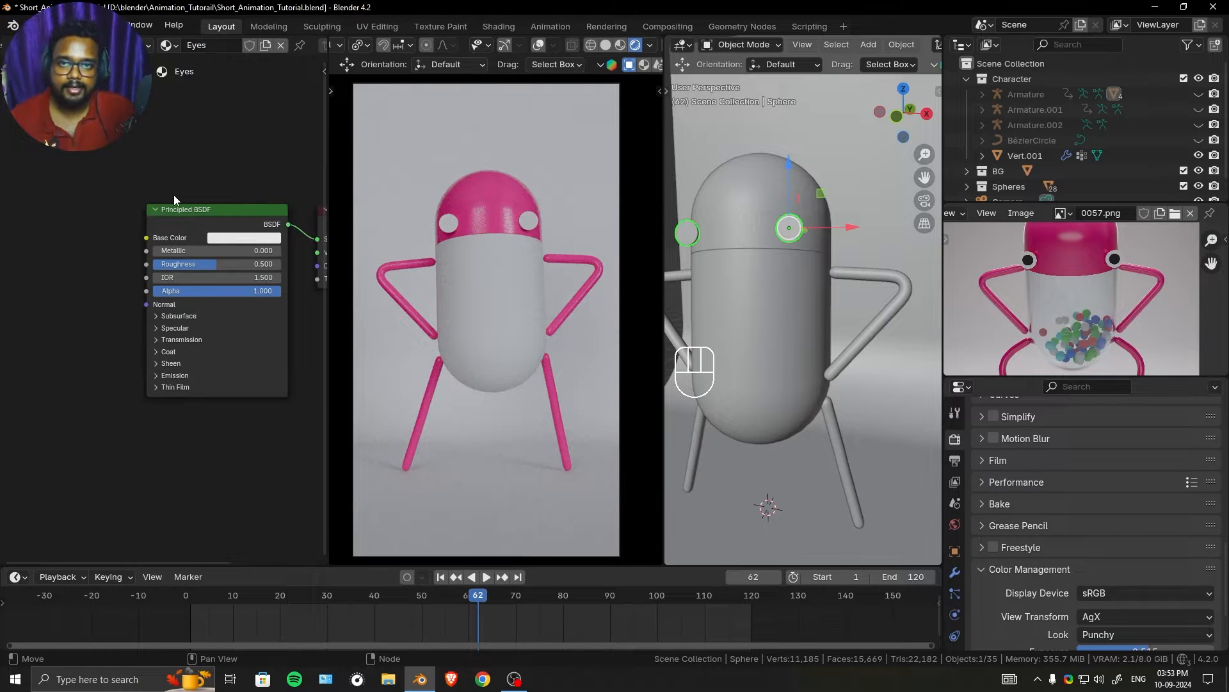
scroll(1121, 267, up, 5)
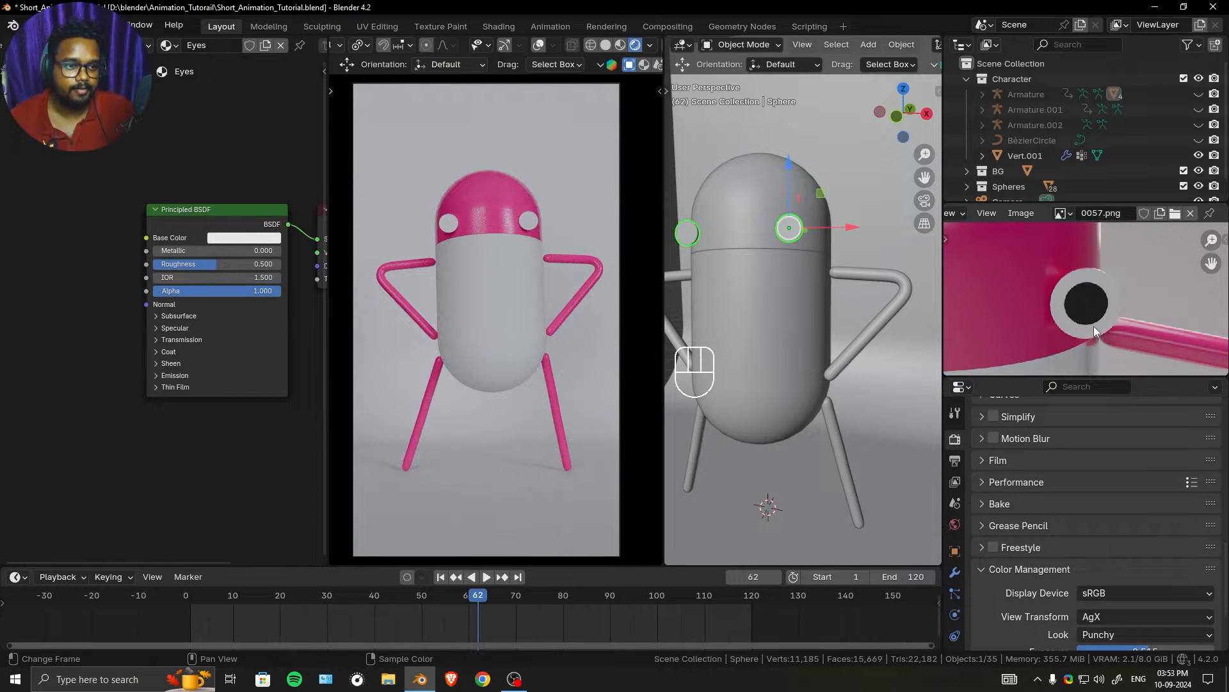
click(154, 210)
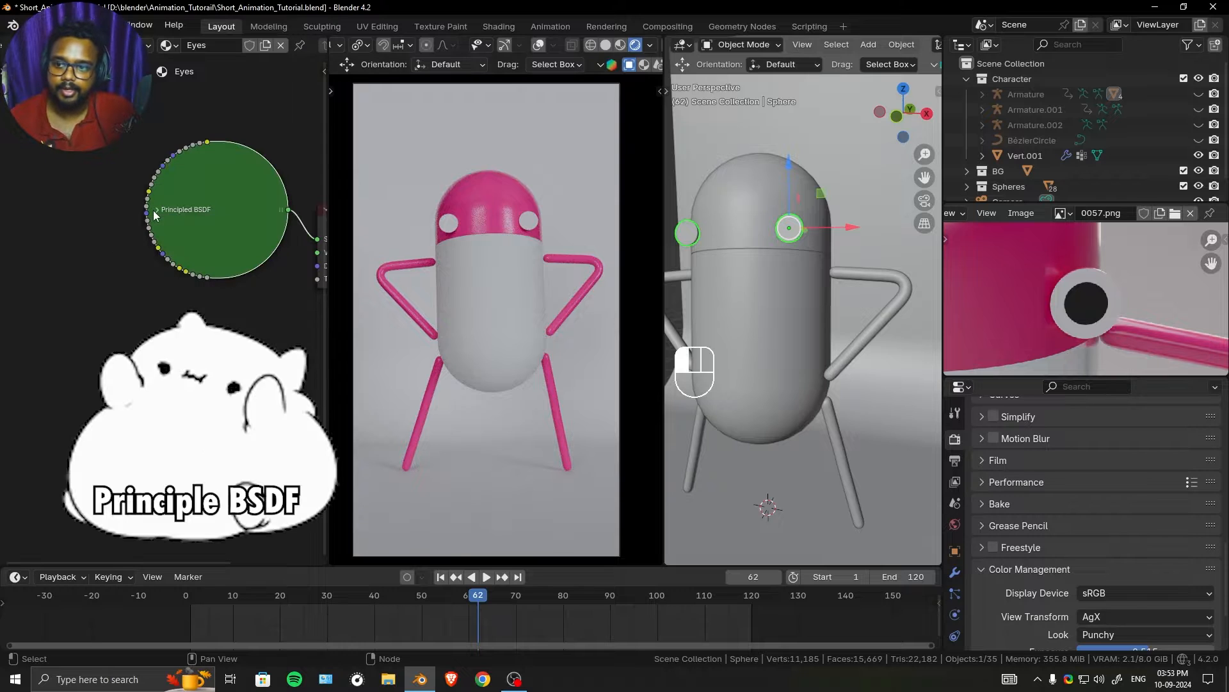
click(155, 211)
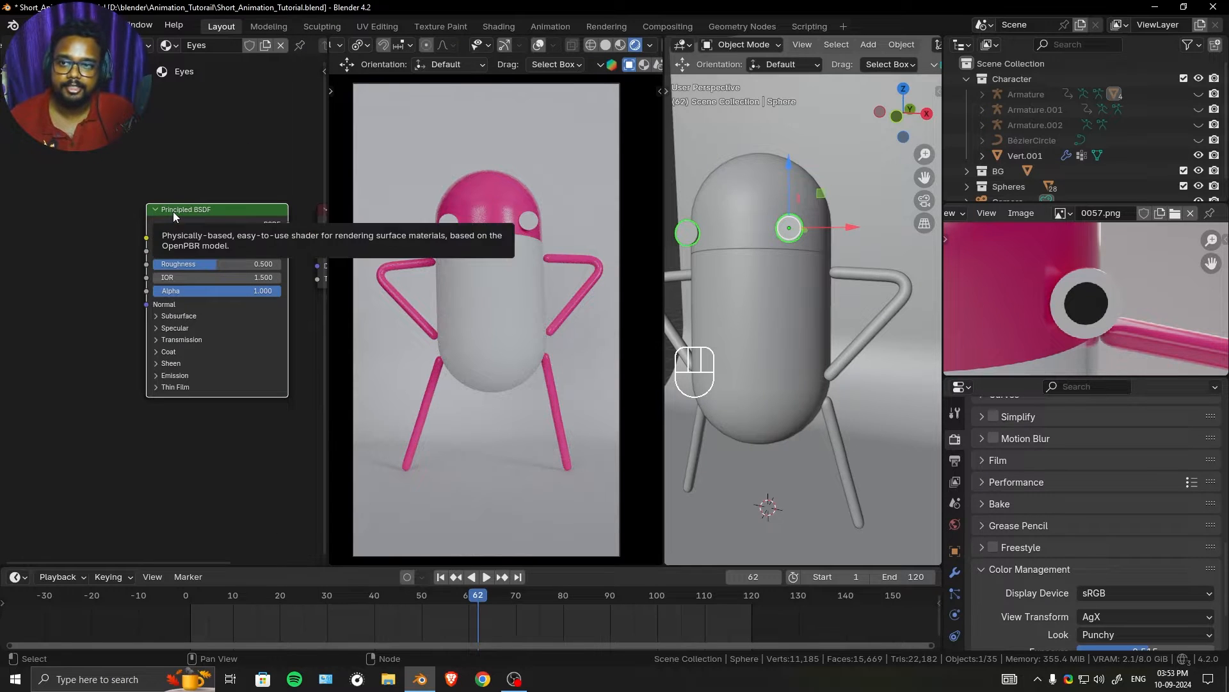
scroll(126, 229, up, 1)
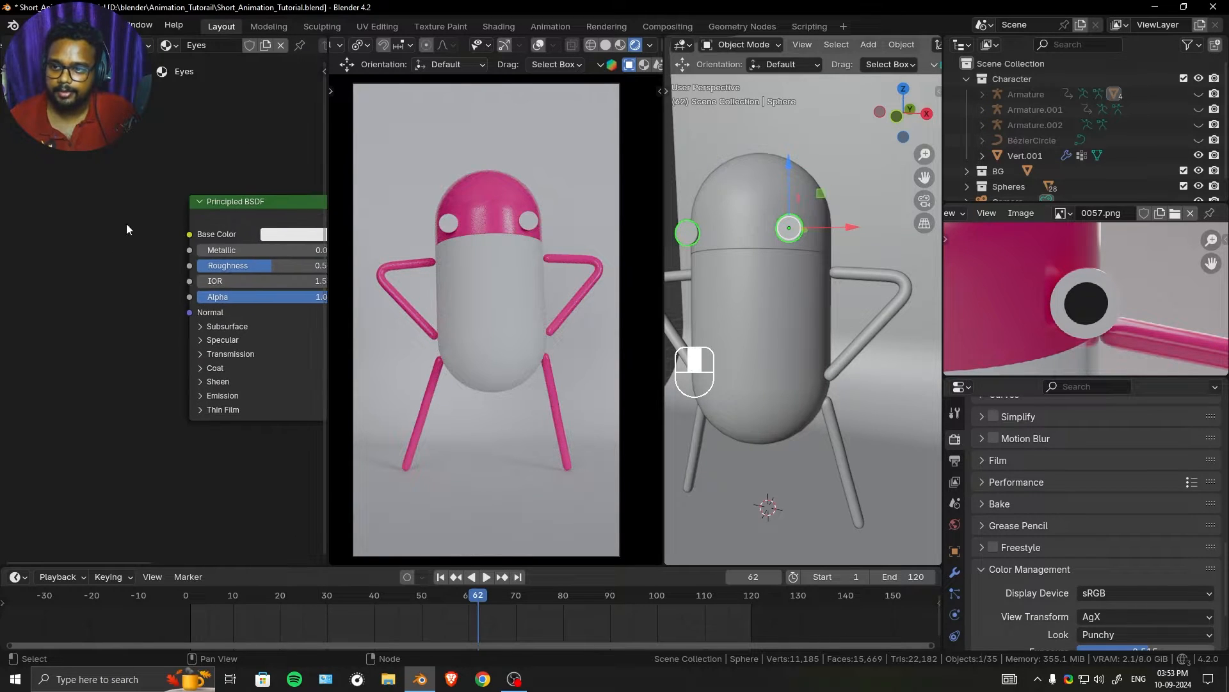
- Expand the eye mesh's UV Maps list and split the shader editor to add a UV Editor below it
scroll(981, 563, down, 2)
scroll(948, 582, down, 3)
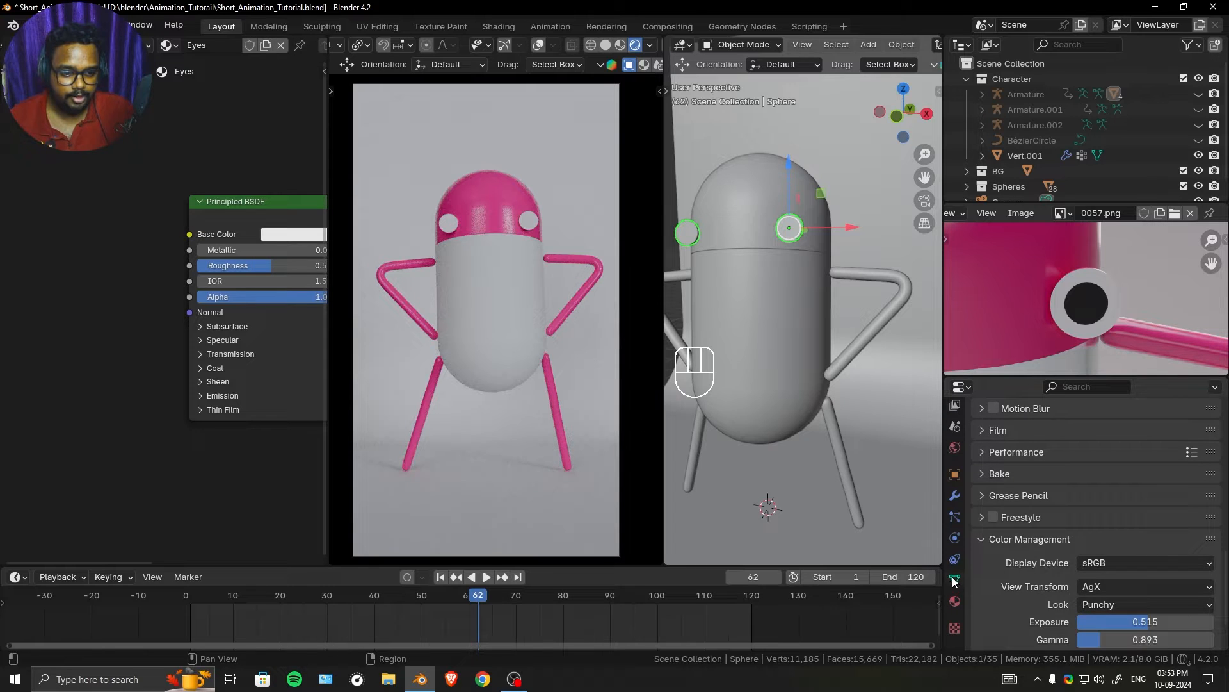
click(954, 579)
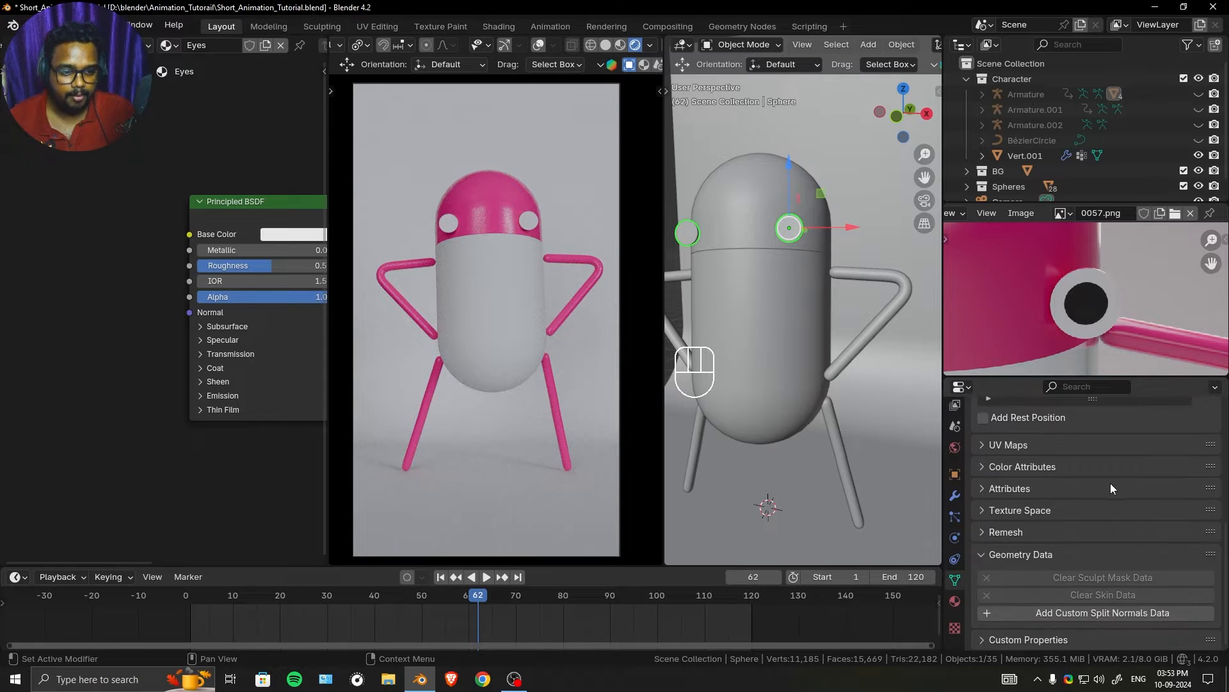
click(1038, 450)
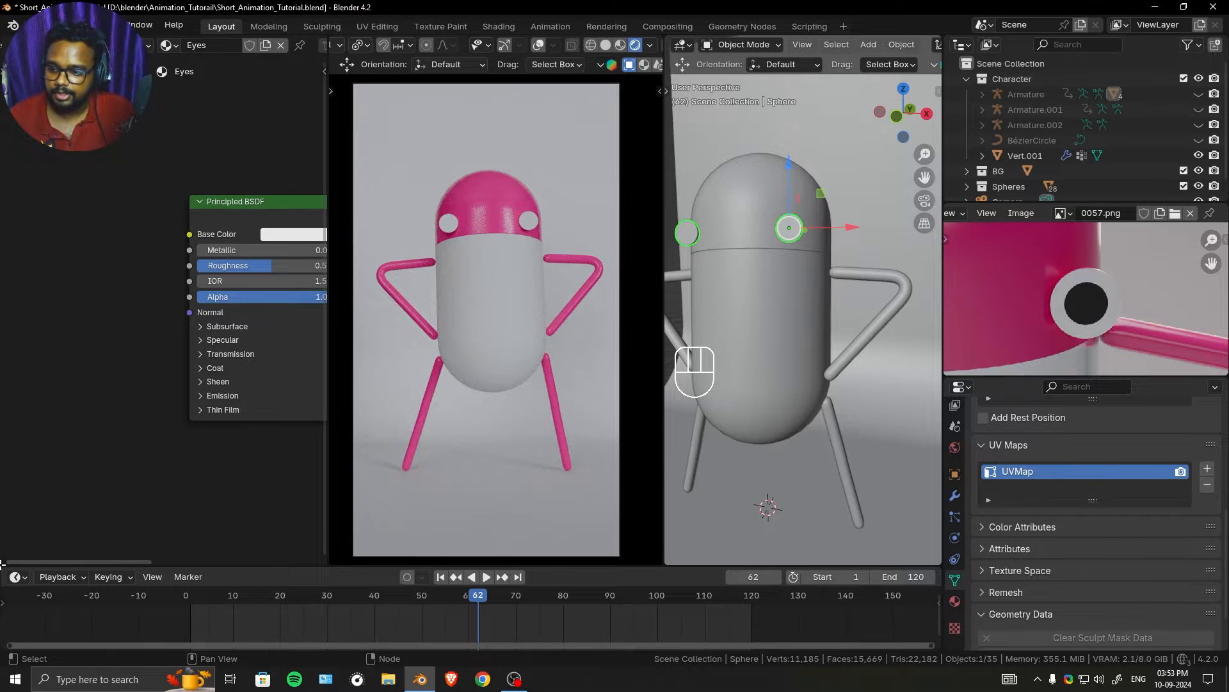
drag(2, 564, 16, 362)
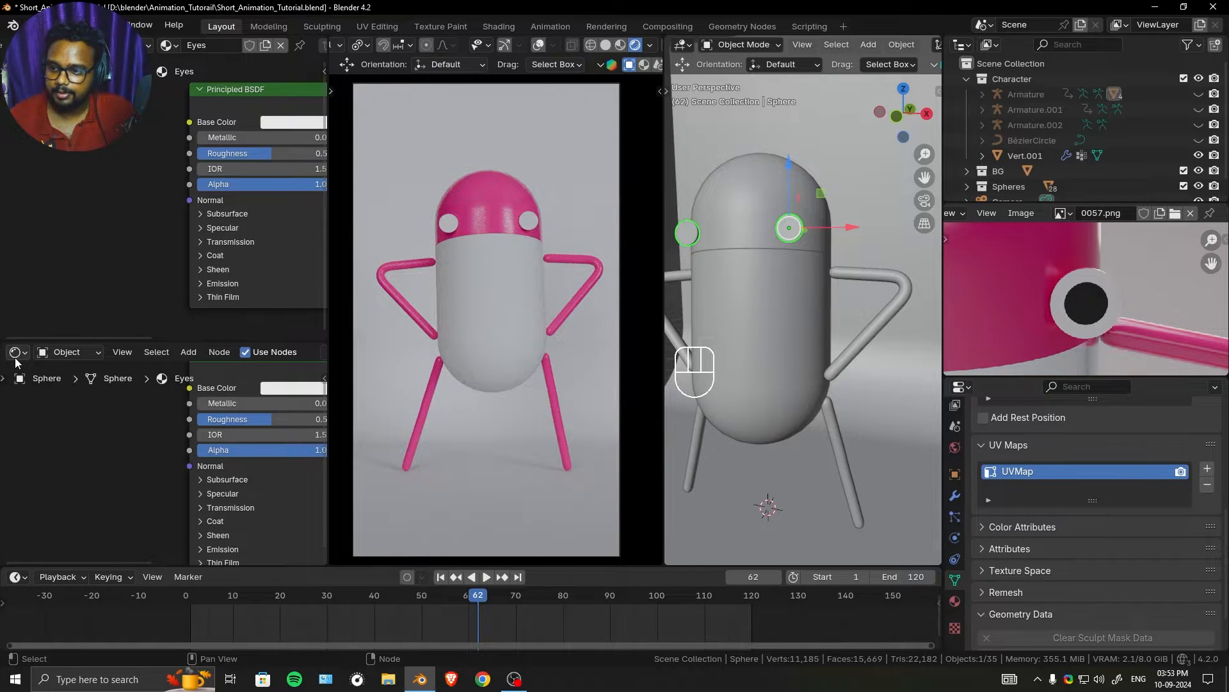
click(16, 356)
click(27, 428)
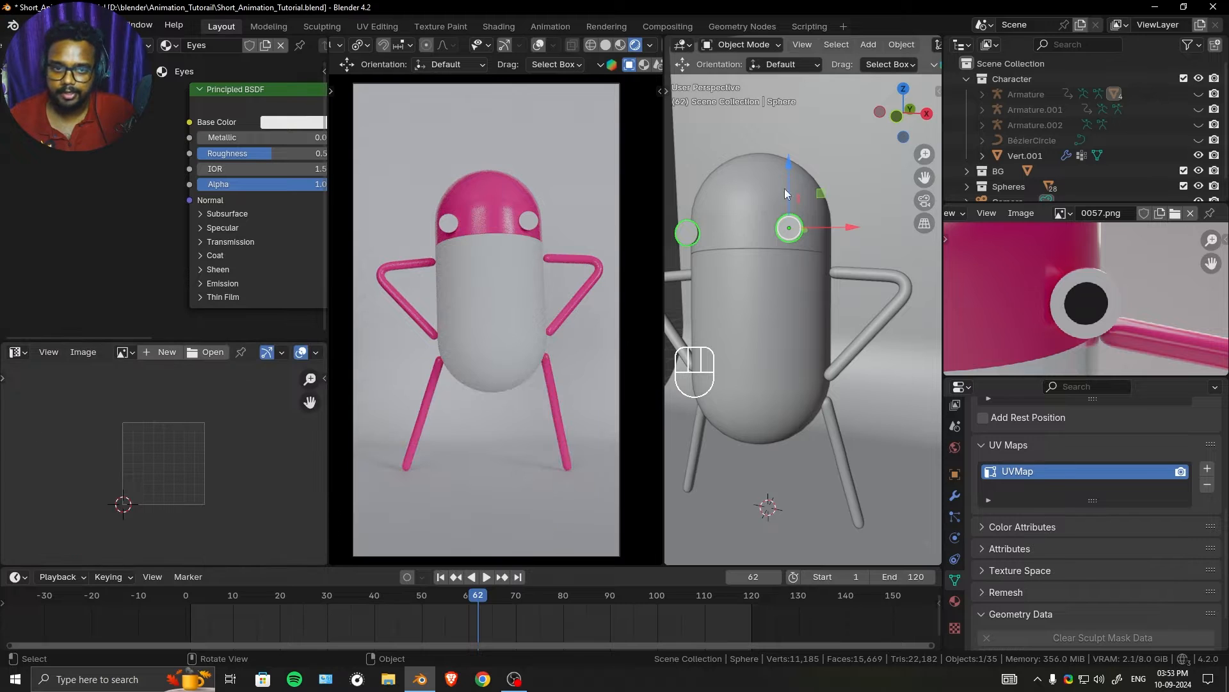
- Edit the eye mesh and select its front center vertex, growing the selection three times to cover the pupil area
key(Tab)
shift+middle_drag(794, 269, 798, 329)
ctrl+middle_drag(812, 374, 820, 269)
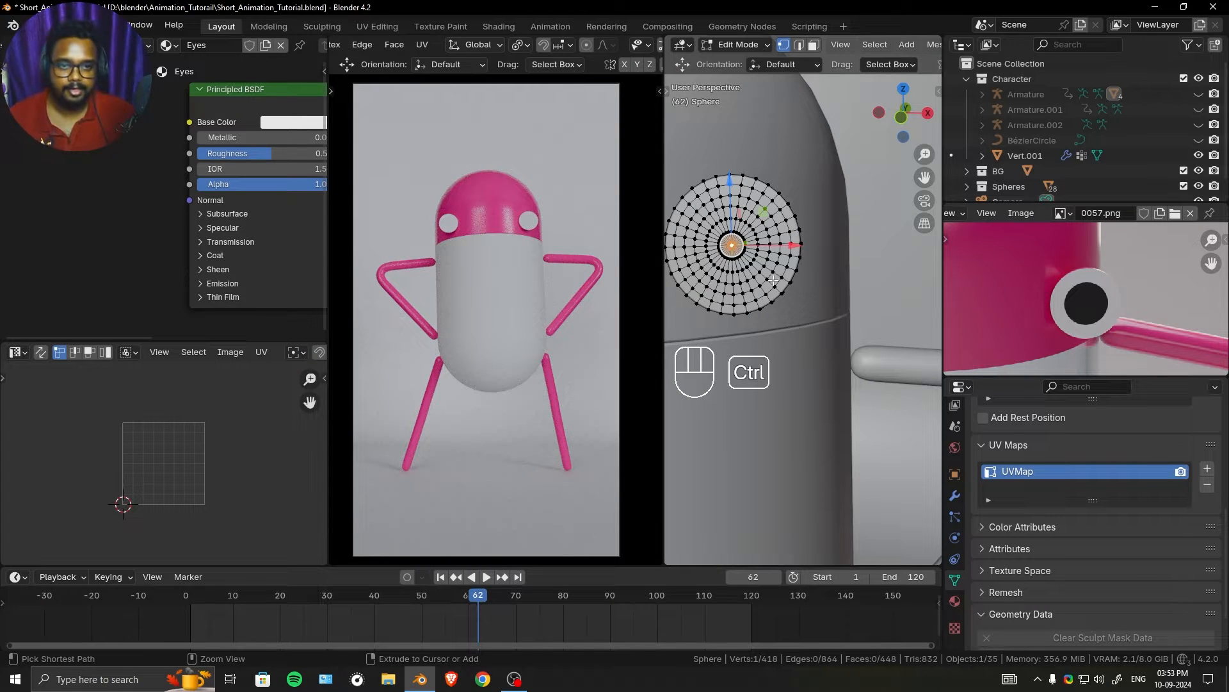
key(ctrl+KP_Add)
key(ctrl+KP_Add)
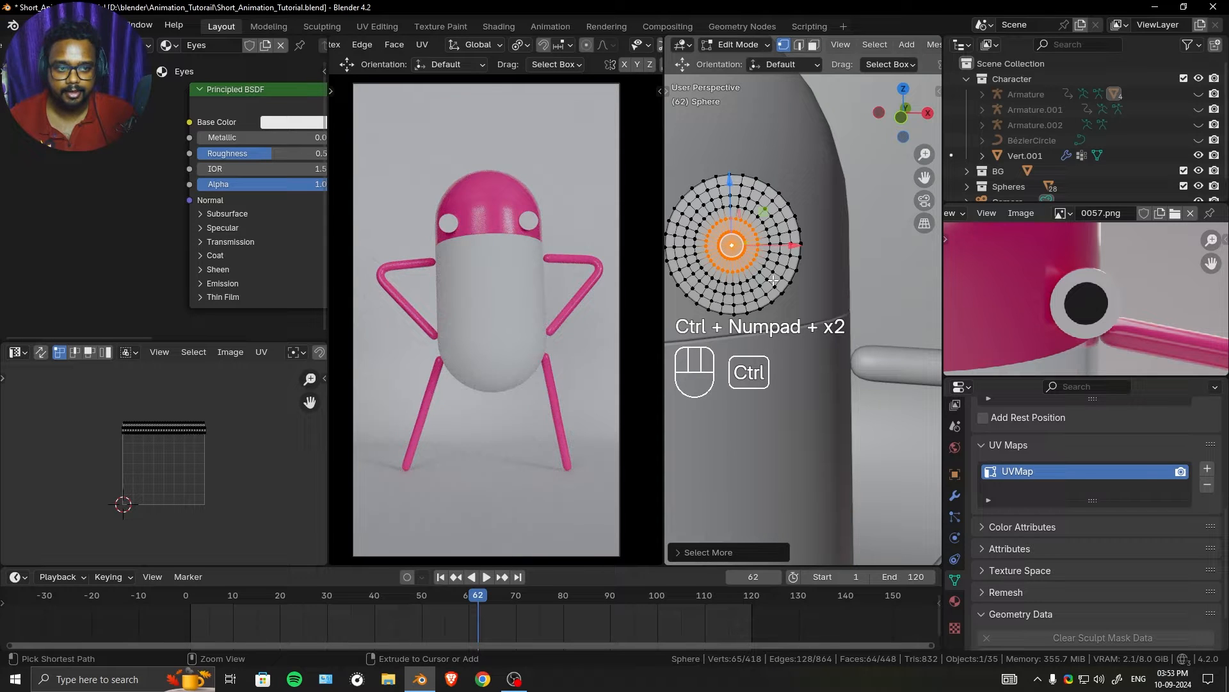
key(ctrl+KP_Add)
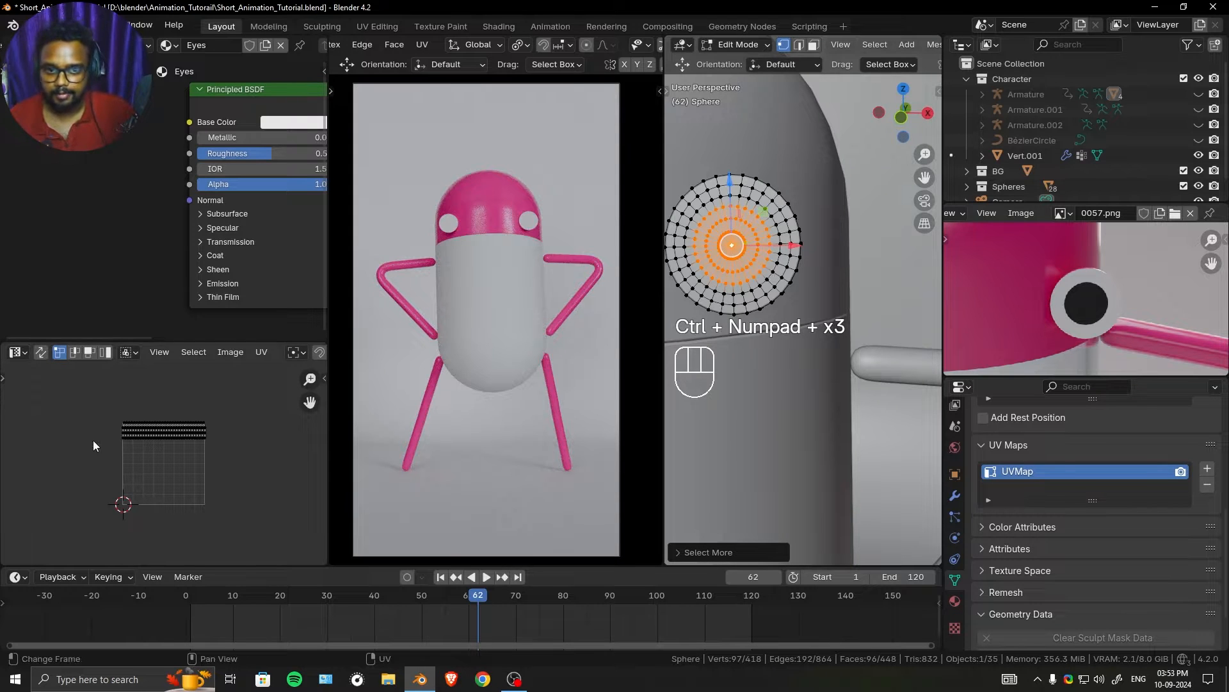
- Collapse all of the pupil area's UVs into a single point by scaling them to 0
scroll(136, 432, down, 2)
key(a)
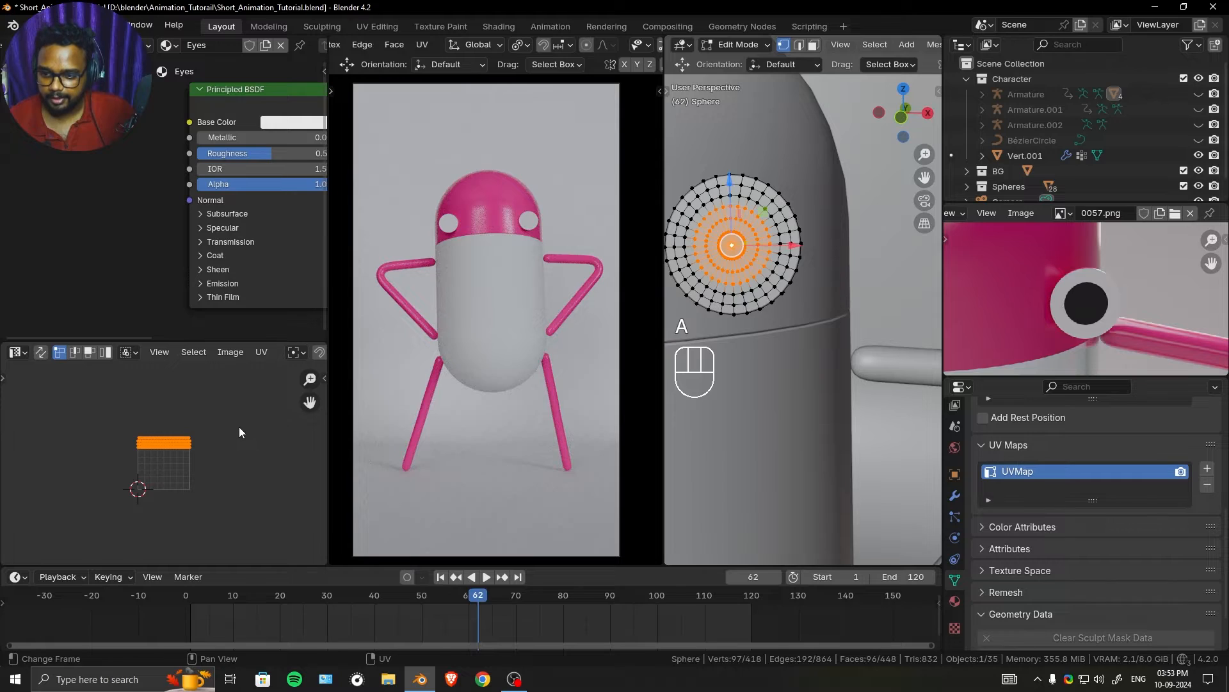
key(s)
key(0)
key(Return)
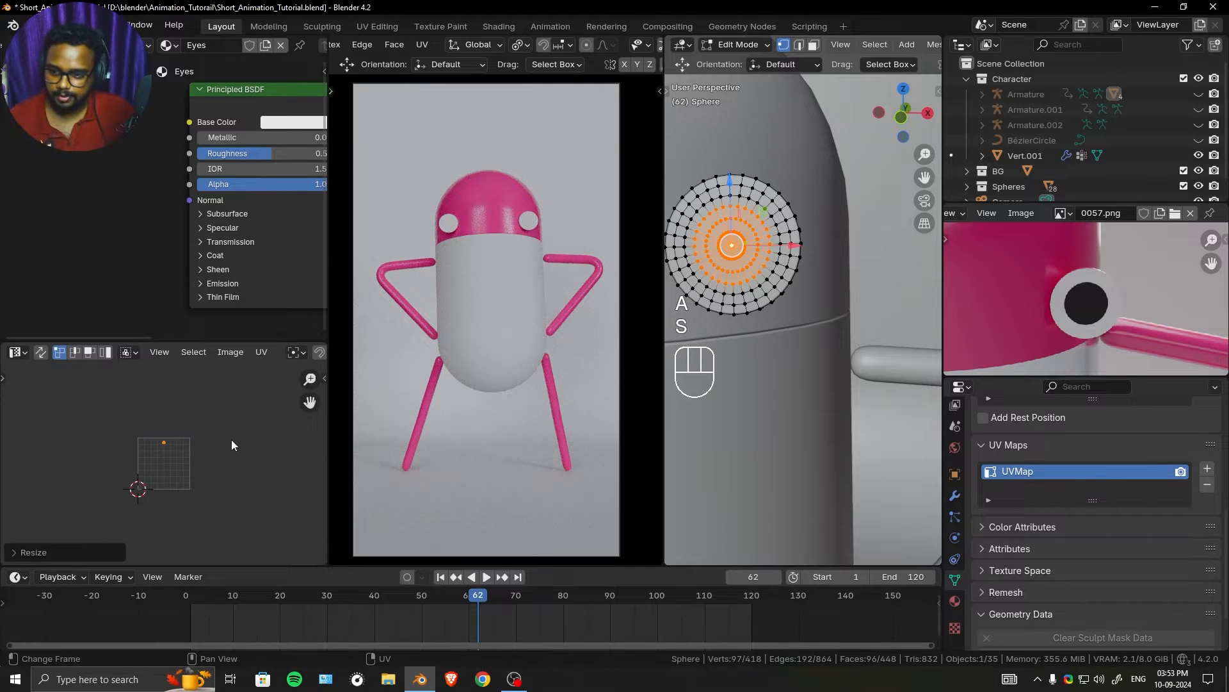
- Move the pupil's collapsed UV point just inside the lower-left corner of the UV square
scroll(210, 460, up, 4)
key(g)
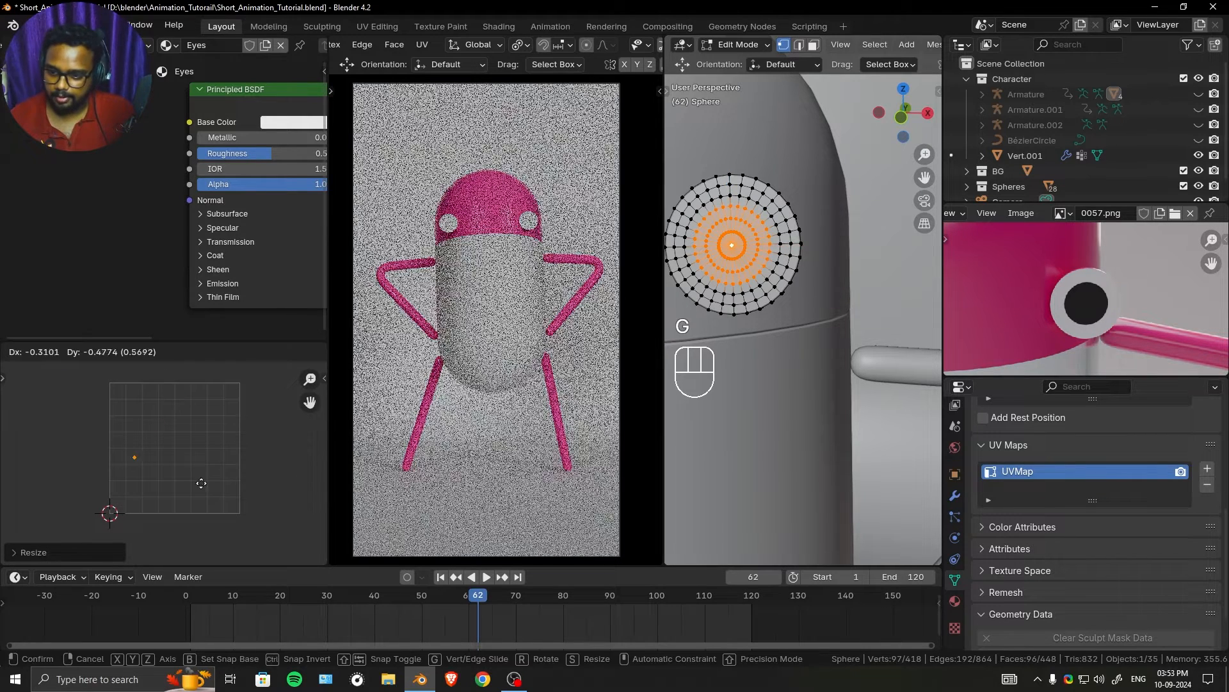
click(197, 508)
scroll(176, 456, up, 3)
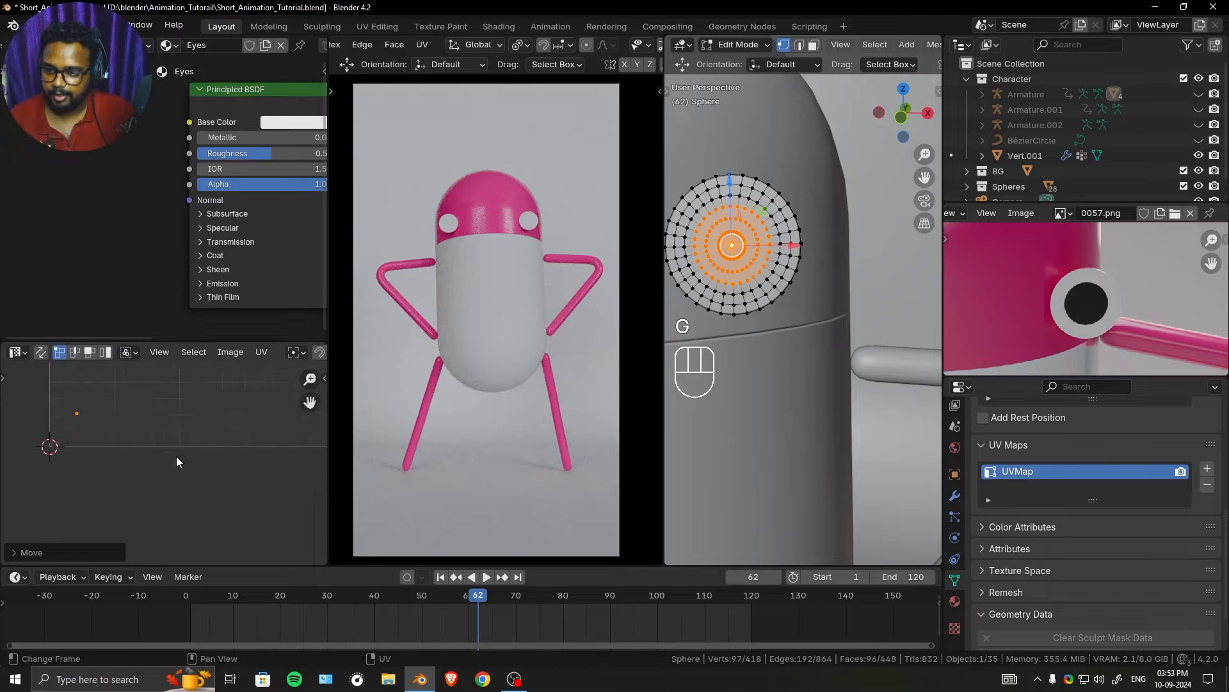
key(g)
click(132, 432)
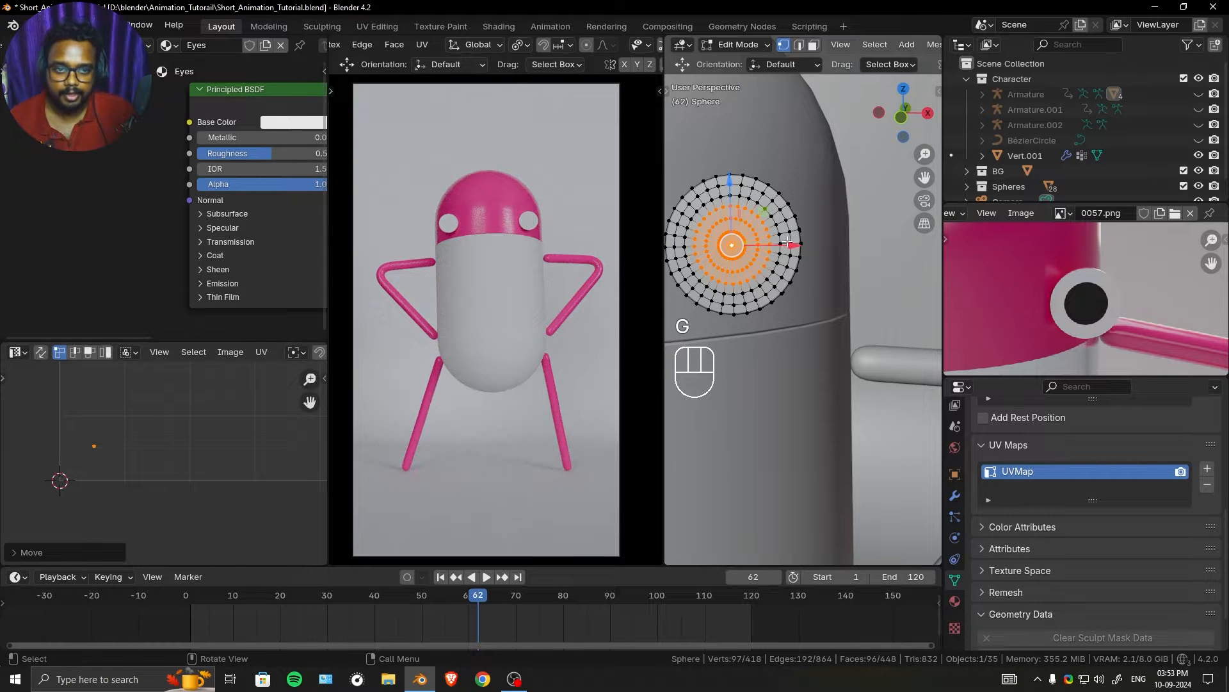
- Invert the eye's mesh selection and collapse the UVs of the remaining white area to one point with scale 0
middle_drag(834, 222, 823, 223)
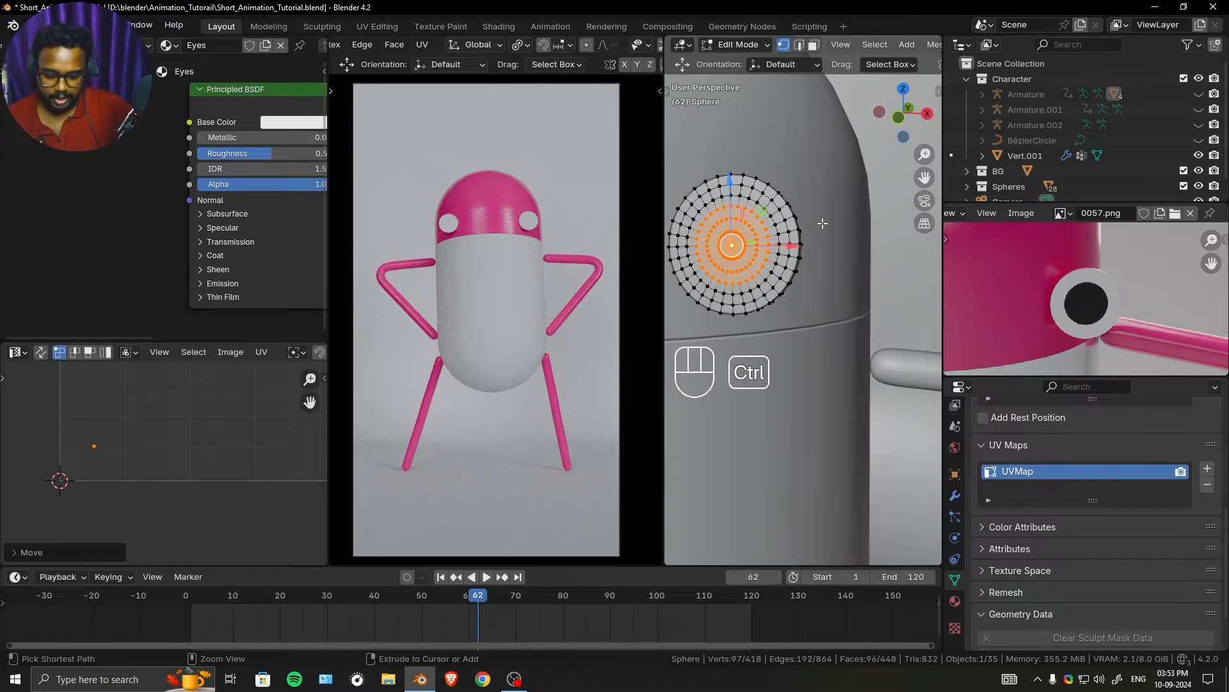
key(ctrl+i)
key(a)
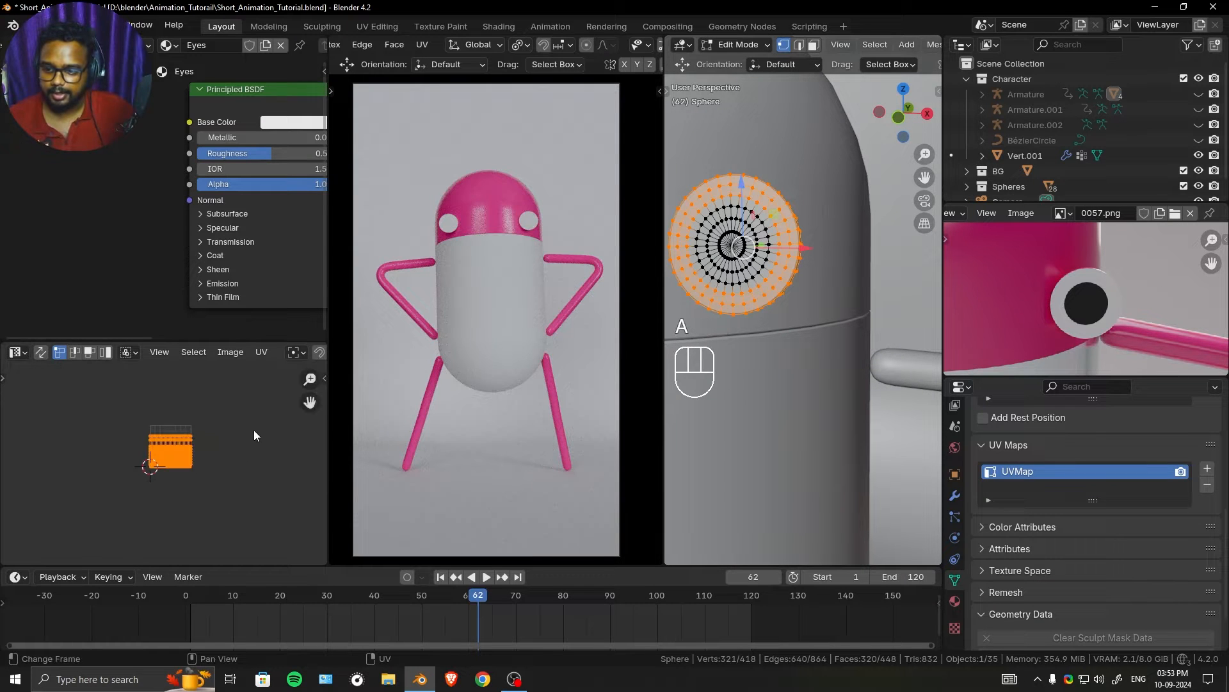
key(s)
key(0)
key(Return)
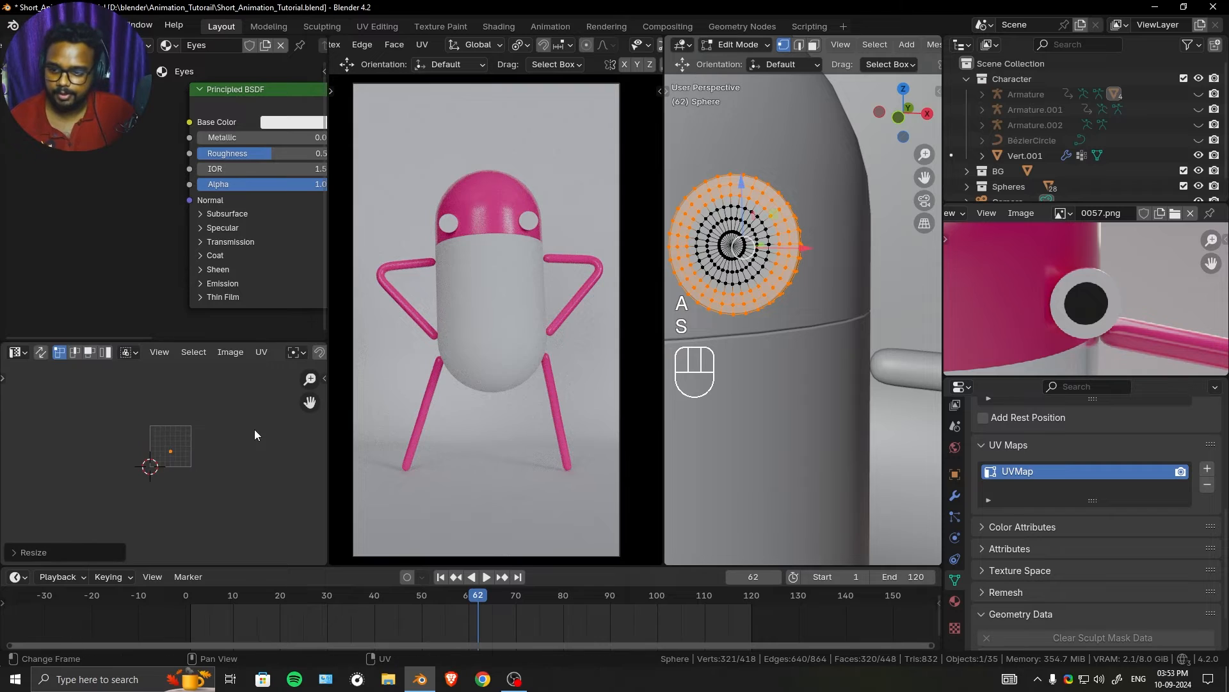
- Move the white area's collapsed UV point near the UV square's lower edge, to the right of the pupil's point
scroll(165, 468, up, 9)
key(g)
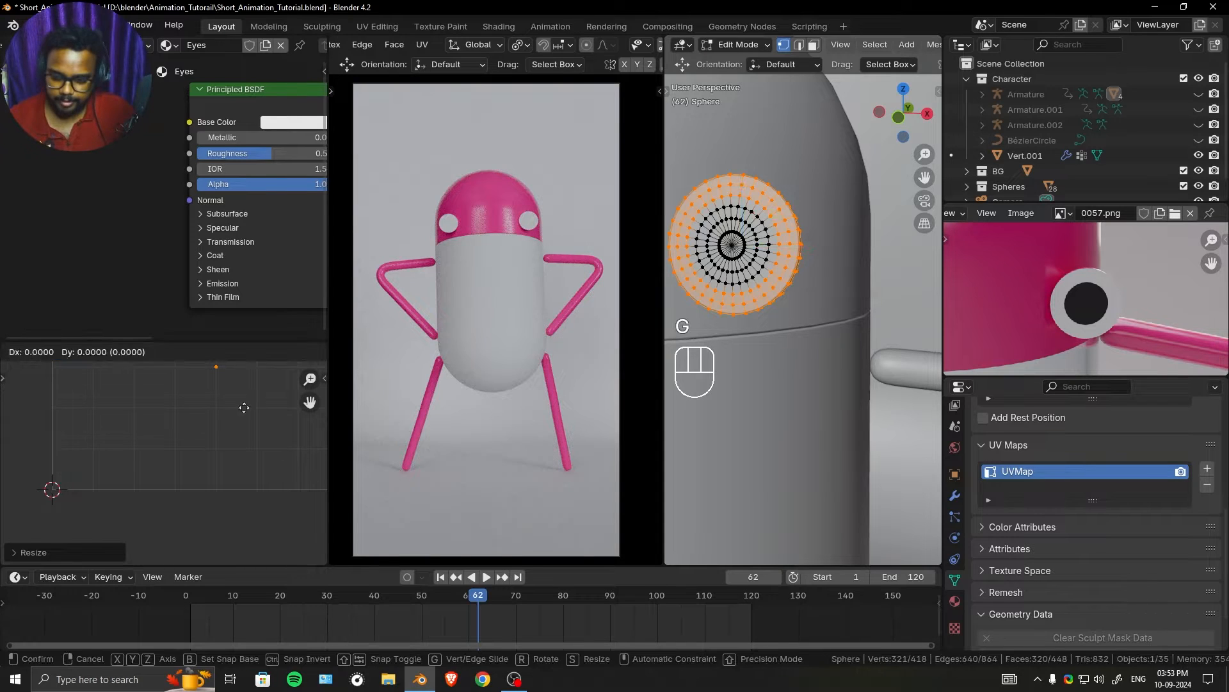
click(202, 489)
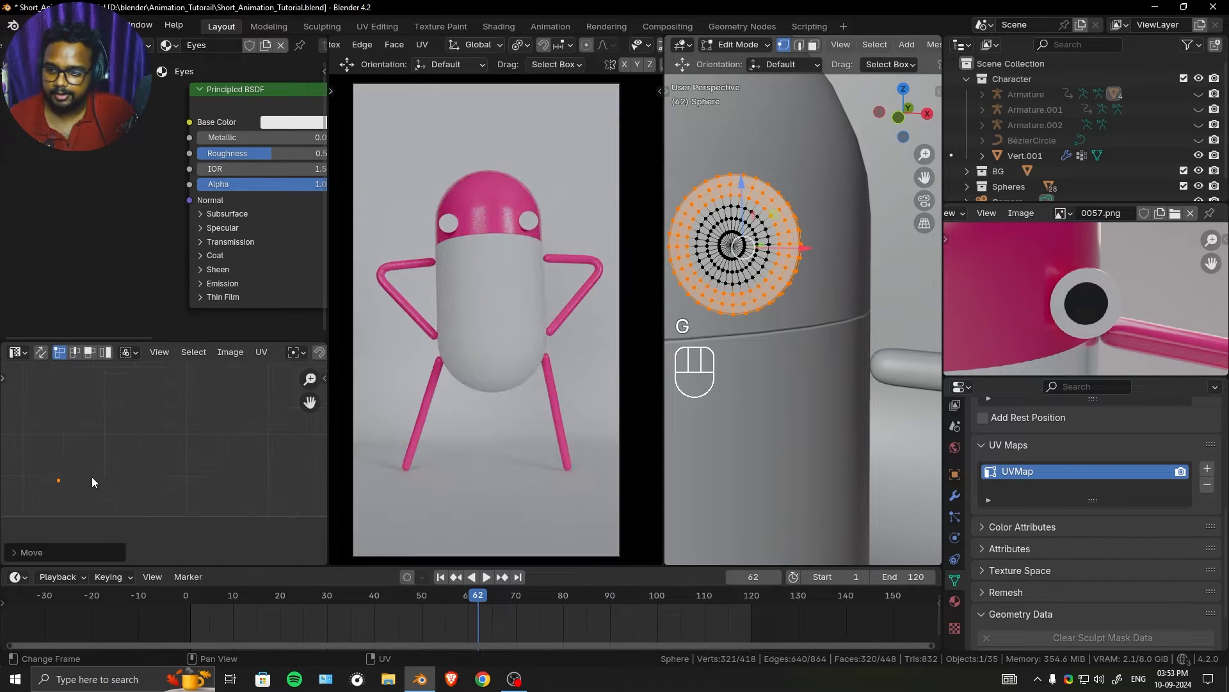
- Show all of the eye's UV points, nudge the pupil's point slightly closer to the UV square's lower-left corner, and leave mesh editing
key(a)
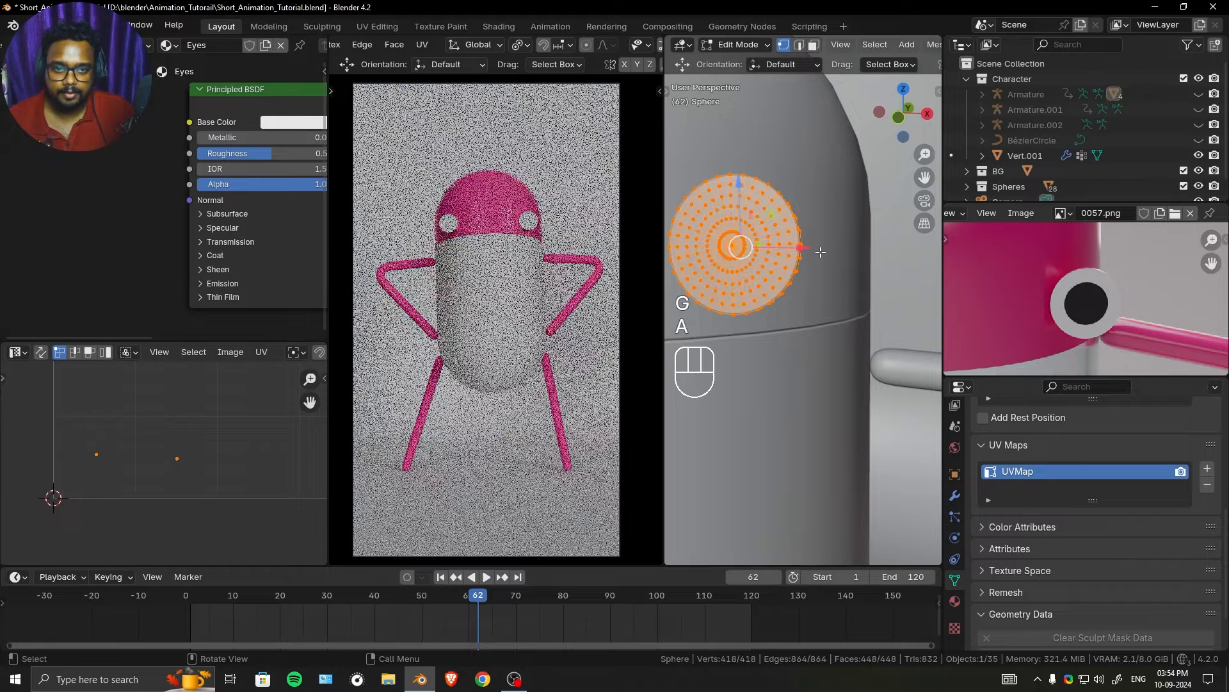
click(84, 461)
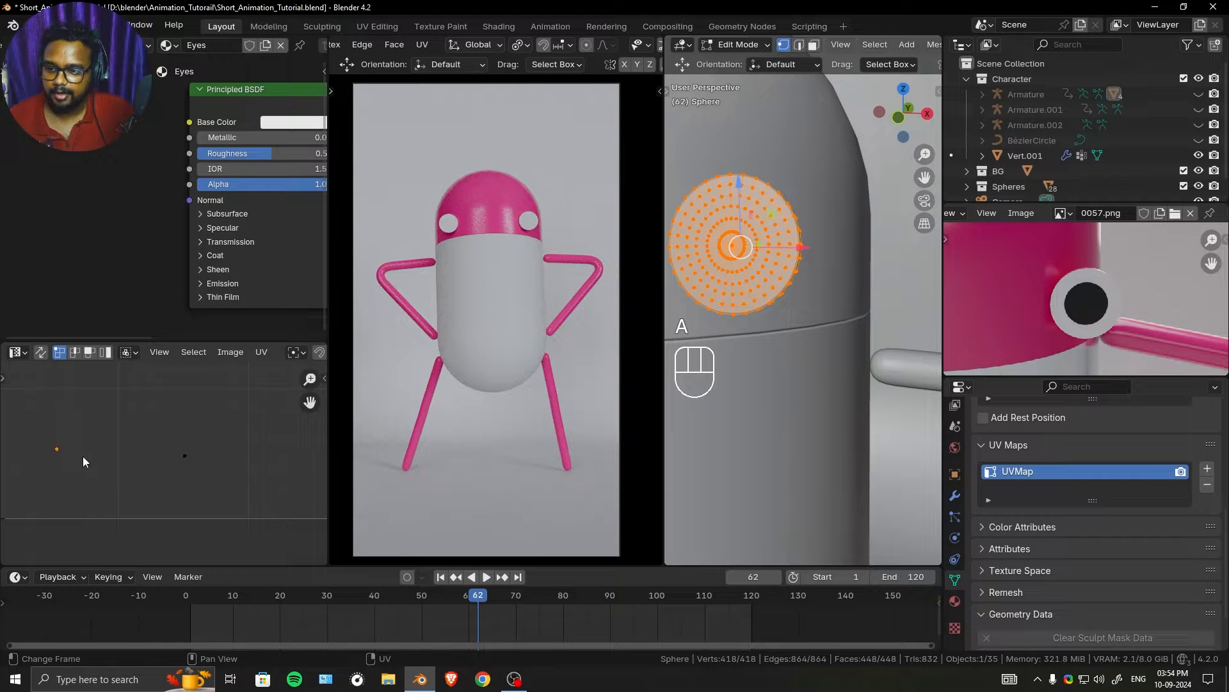
key(g)
click(101, 430)
scroll(205, 431, down, 2)
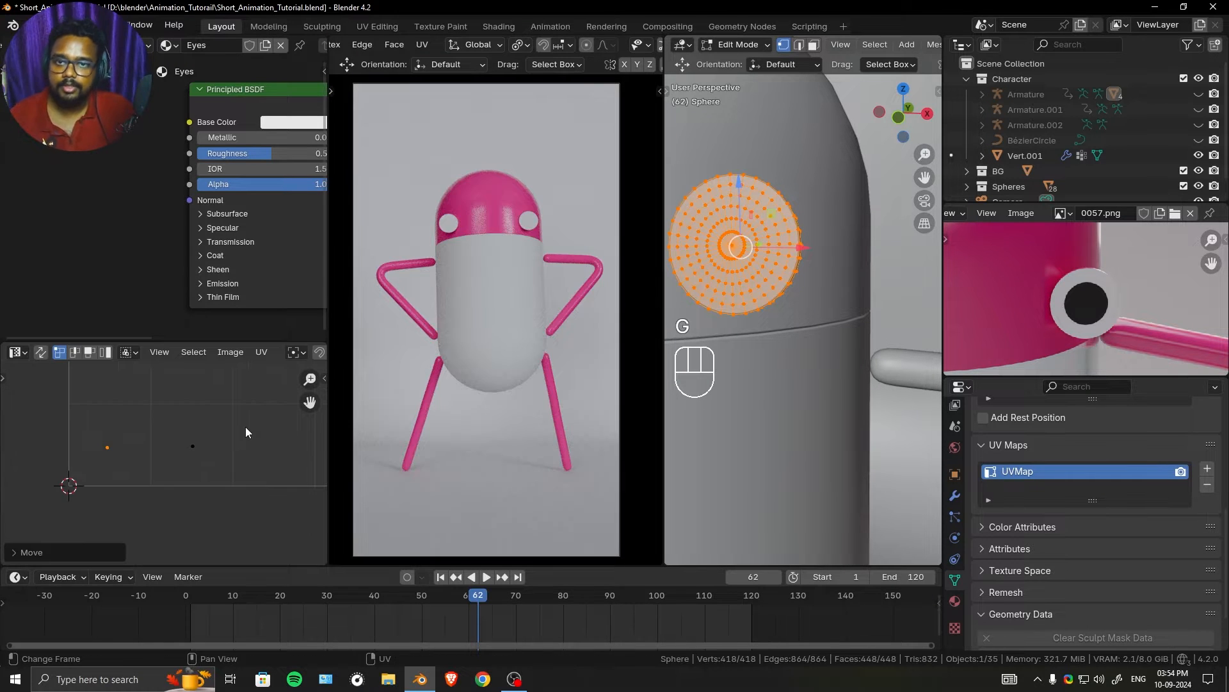
middle_drag(235, 438, 241, 412)
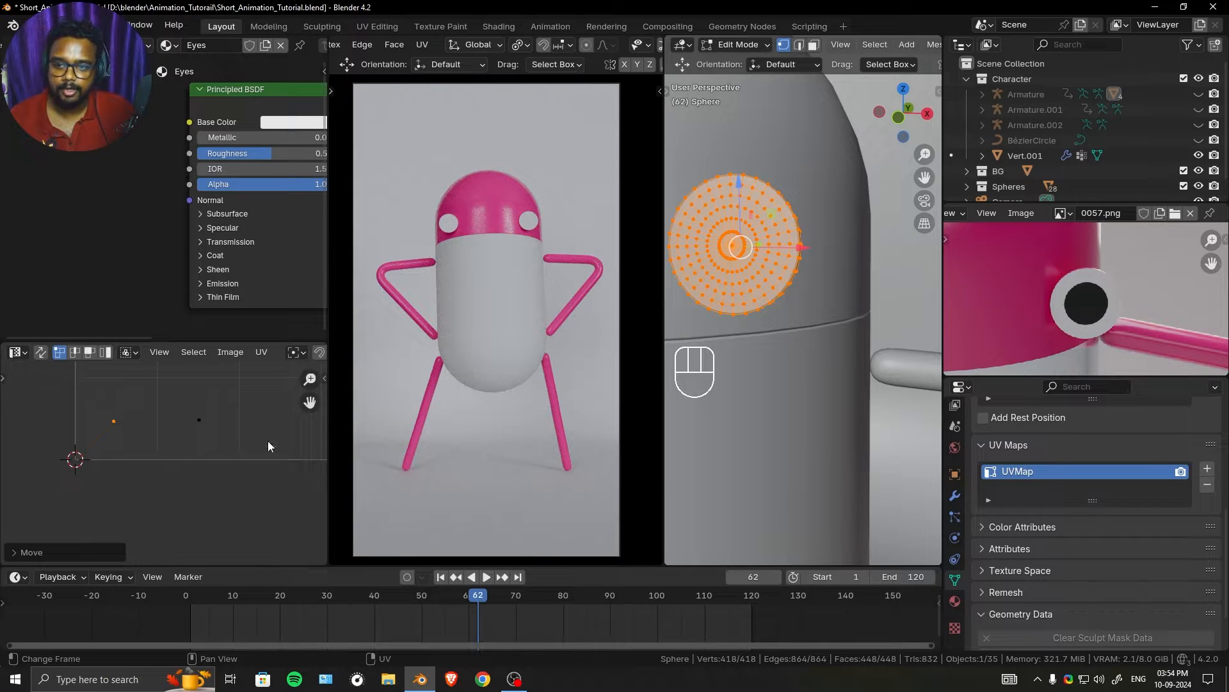
key(Tab)
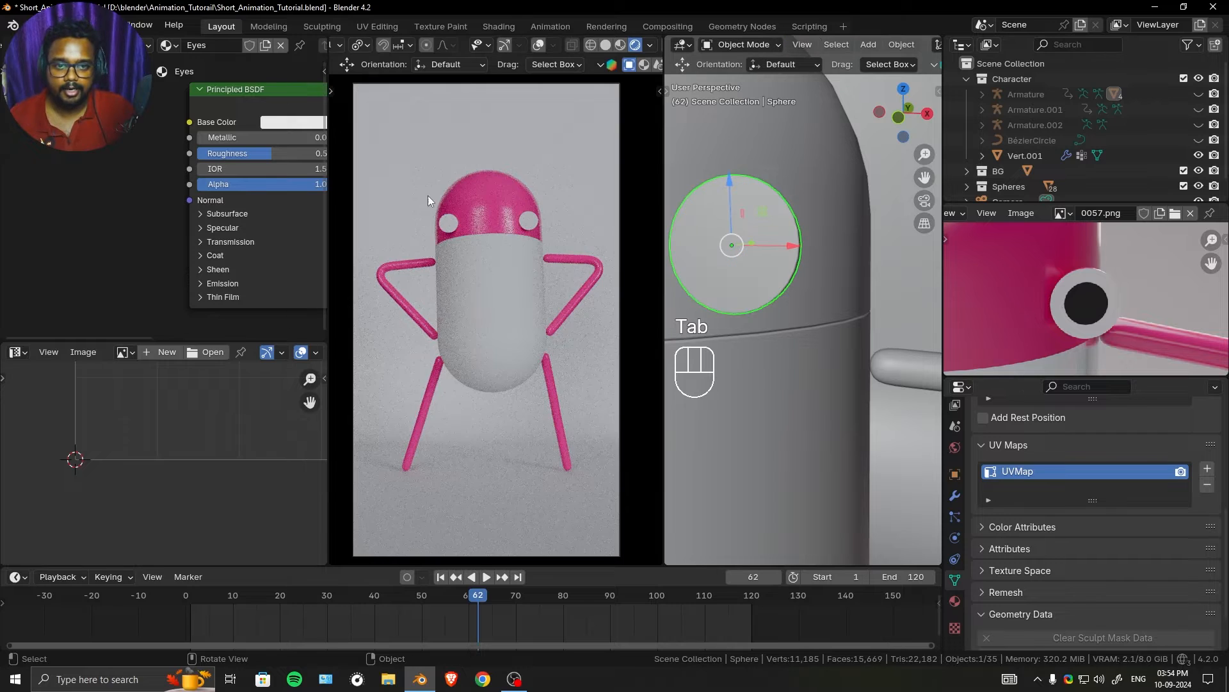
- Add a UV Map node to the Eyes material and set it to the UVMap layer
scroll(147, 179, down, 2)
key(shift+a)
click(121, 160)
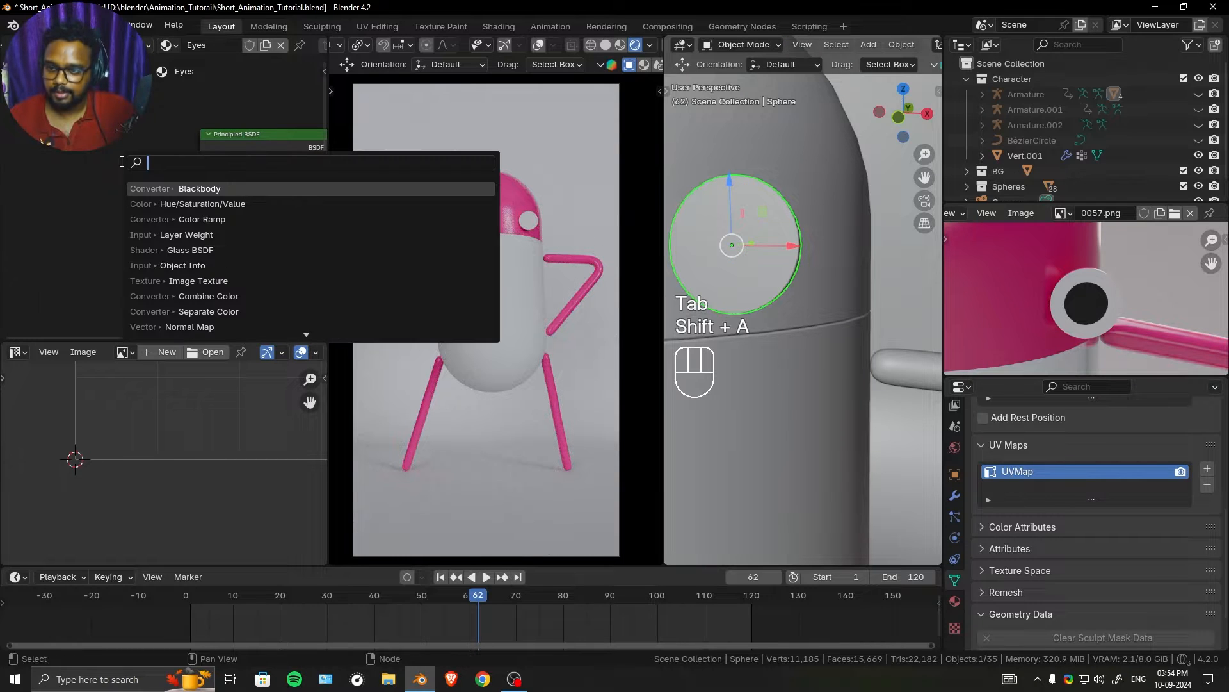
text(uv)
click(143, 189)
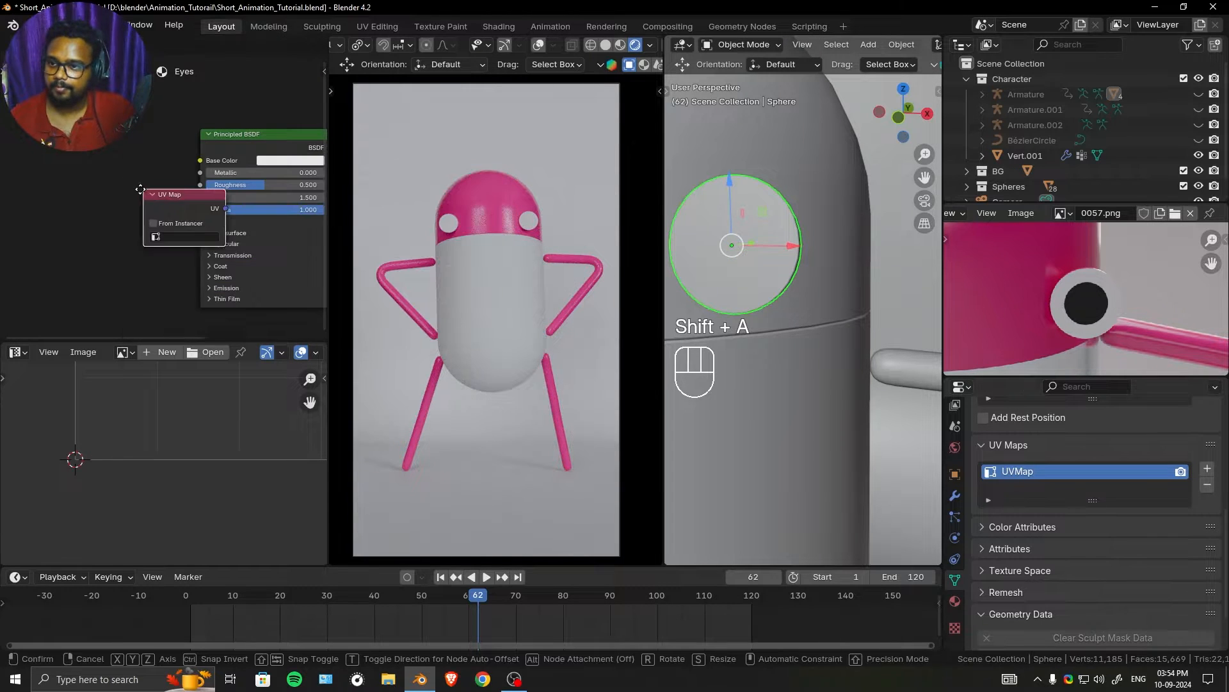
click(40, 156)
click(84, 205)
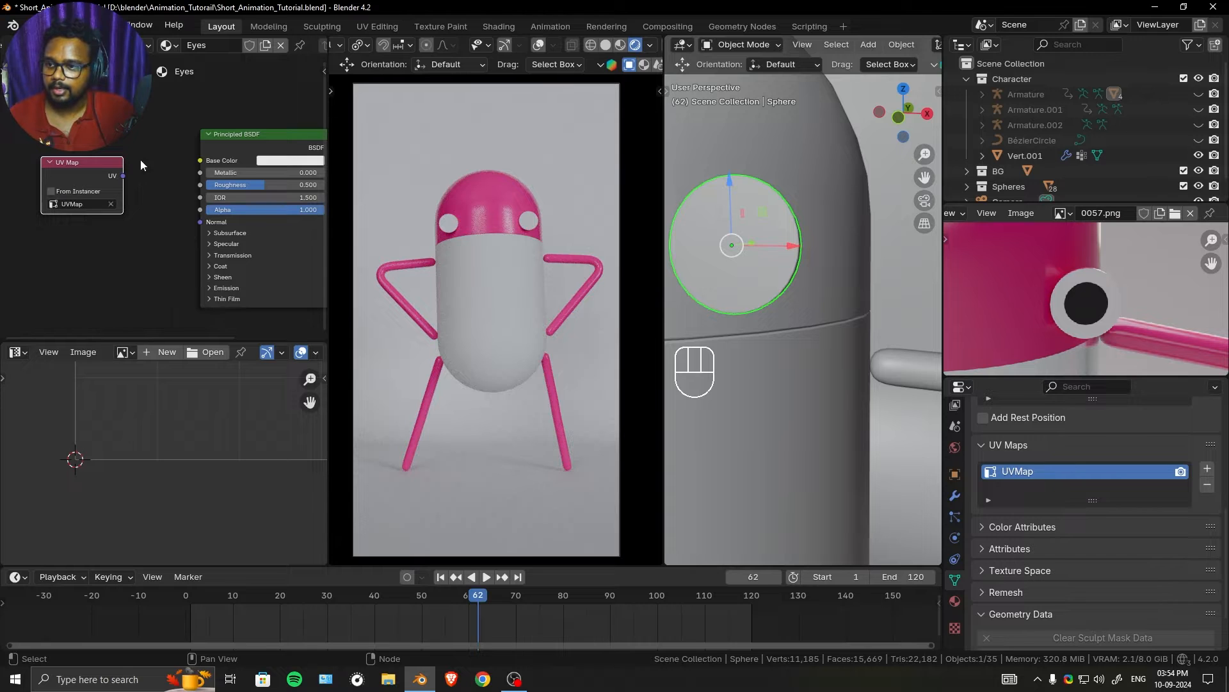
- Connect a Separate XYZ node to the UV Map node's UV output and arrange the nodes with room before the Principled BSDF
middle_drag(140, 160, 225, 173)
drag(157, 176, 141, 229)
text(sep)
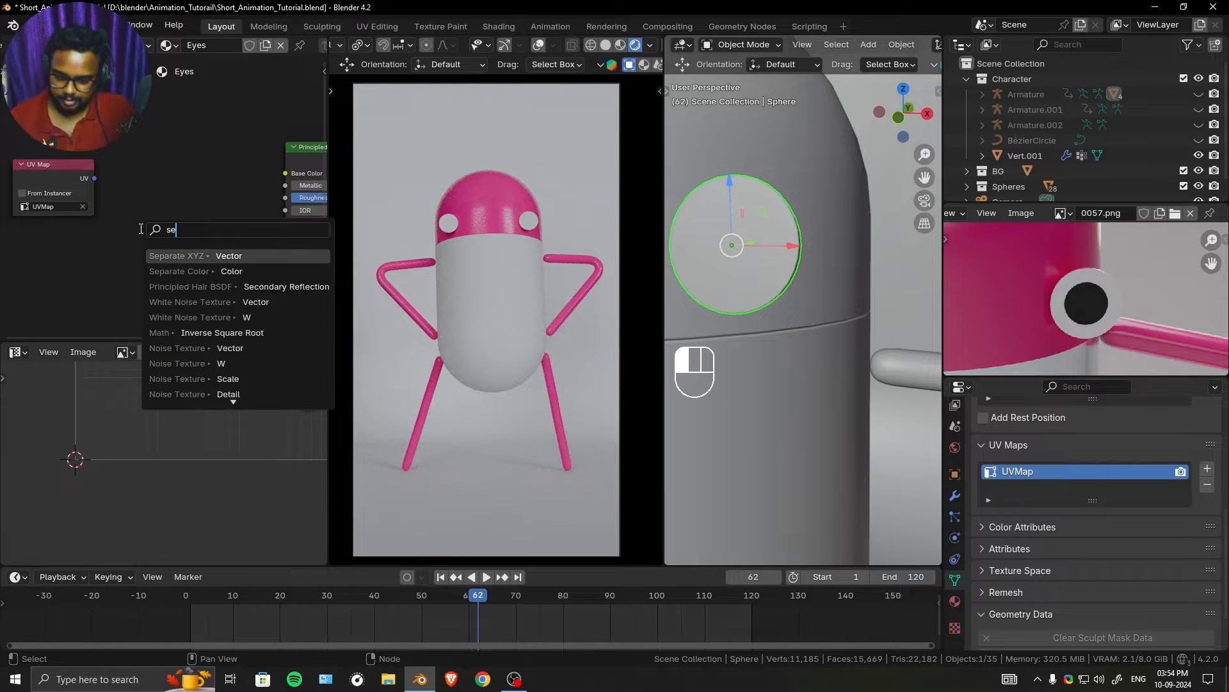
click(190, 255)
click(157, 175)
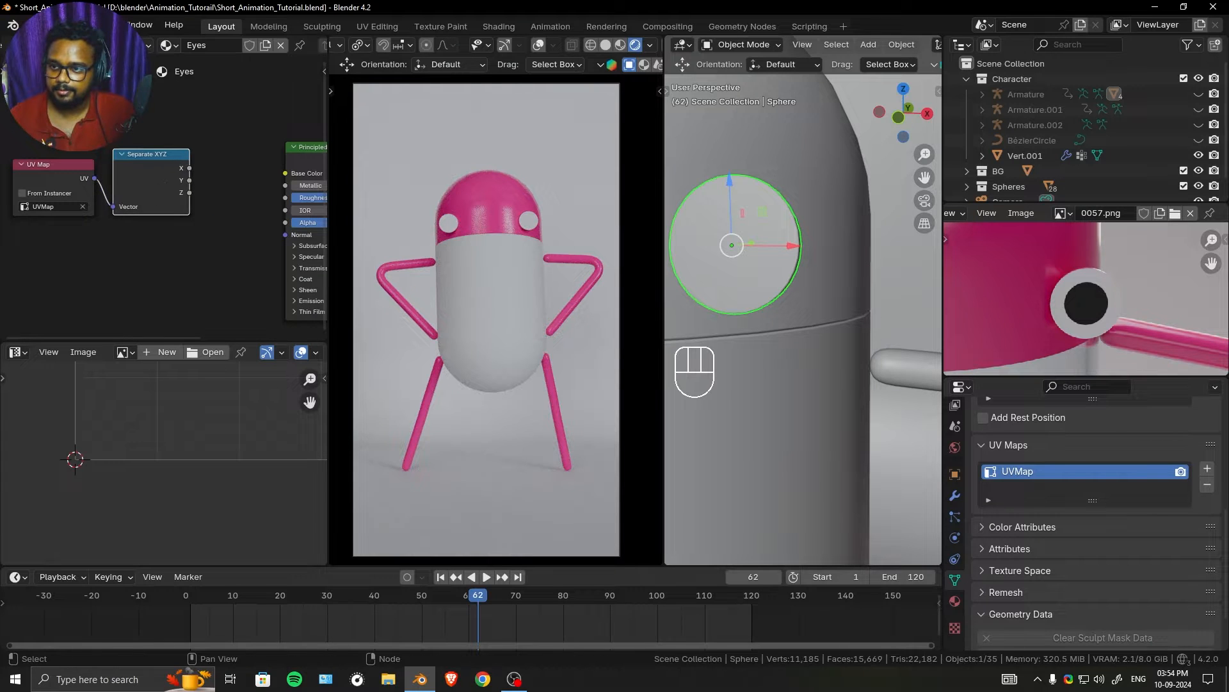
shift+click(72, 162)
drag(155, 165, 111, 182)
- Add a Math node fed by the X output of Separate XYZ and set its operation to Greater Than
scroll(211, 427, down, 5)
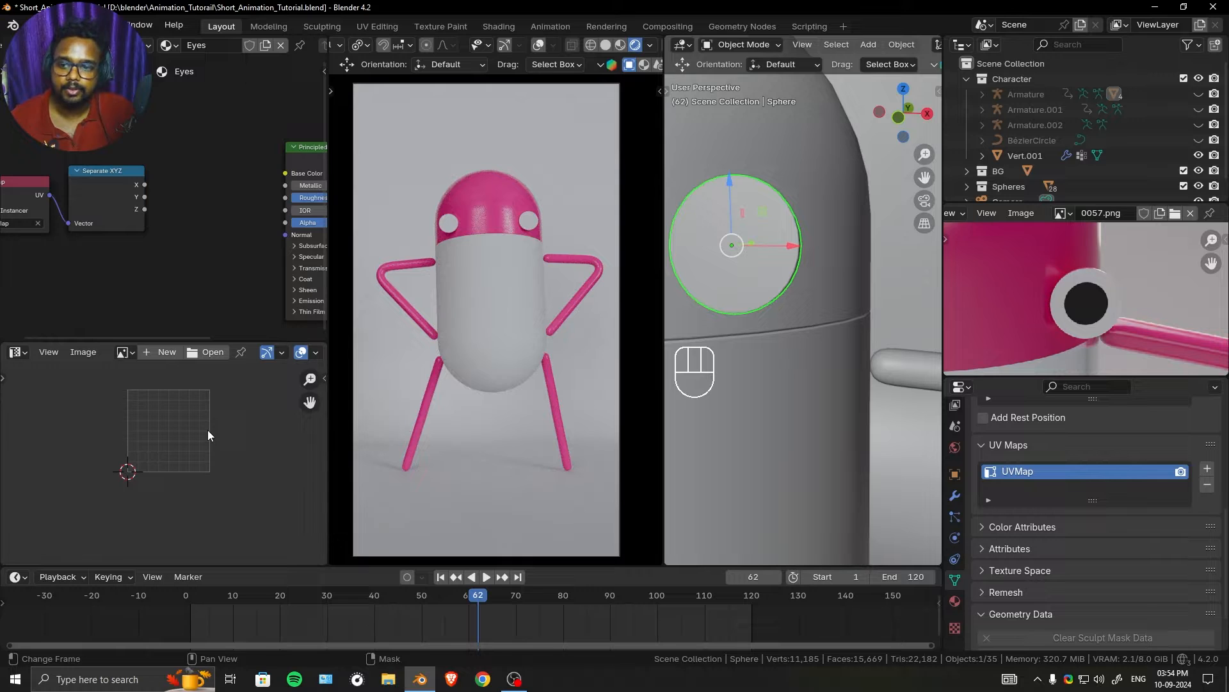
scroll(208, 425, up, 3)
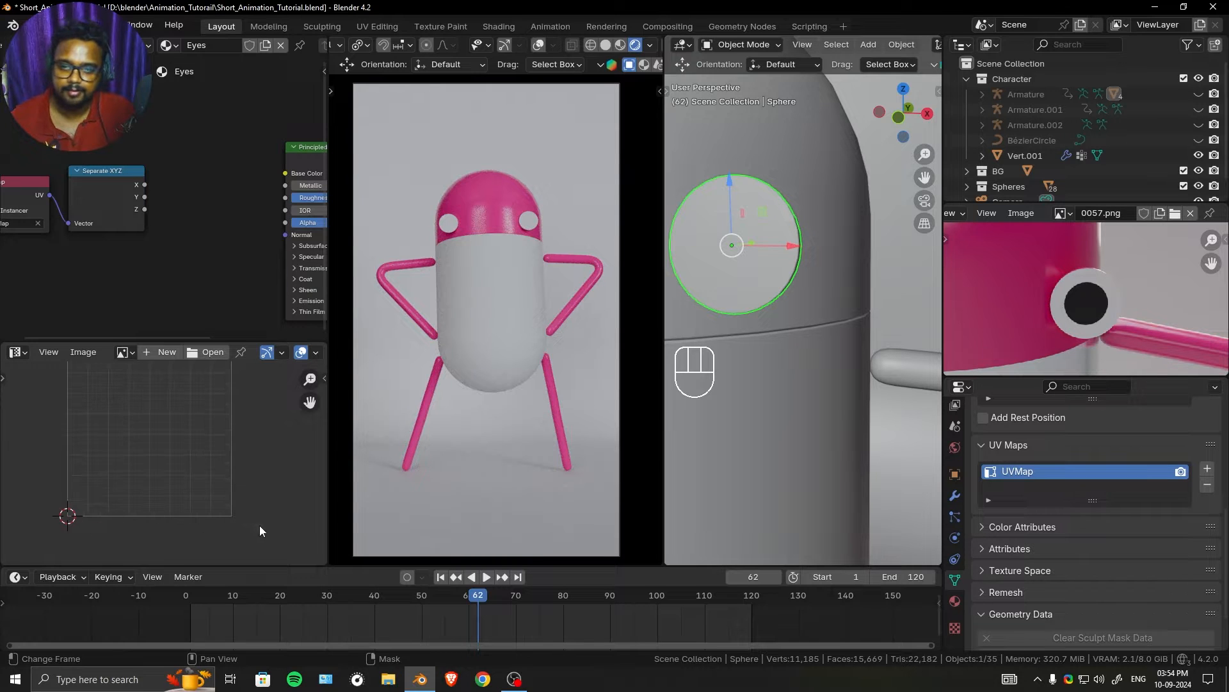
middle_drag(82, 389, 70, 427)
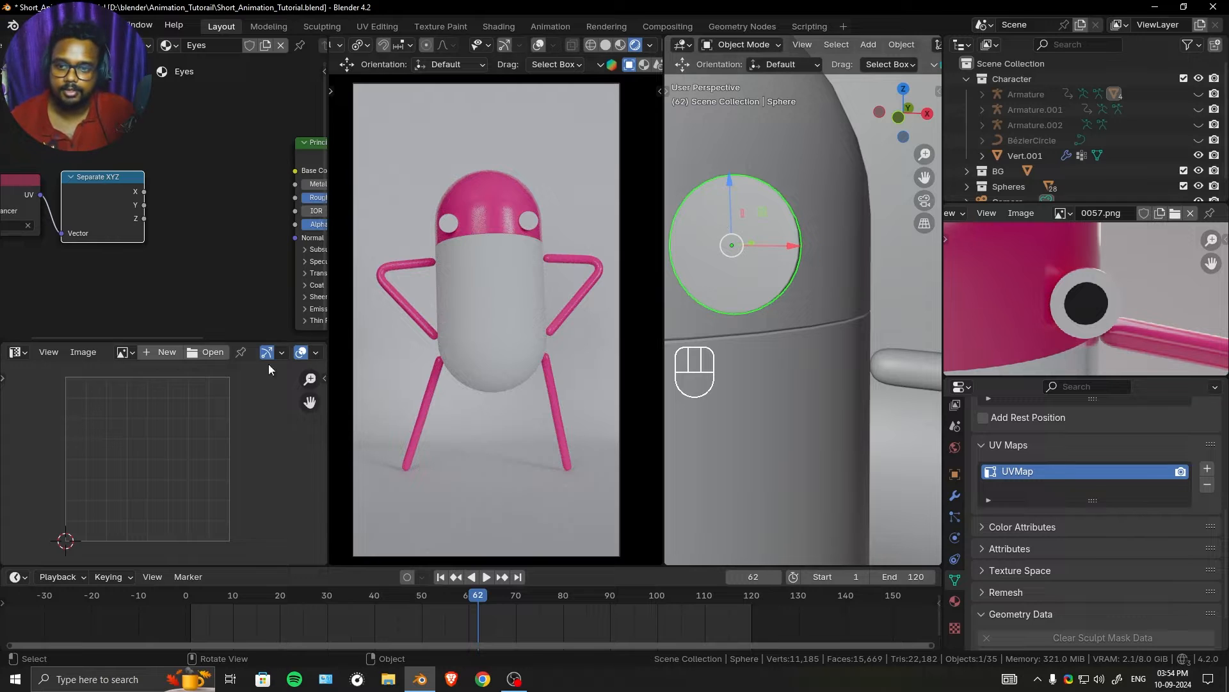
scroll(164, 198, up, 2)
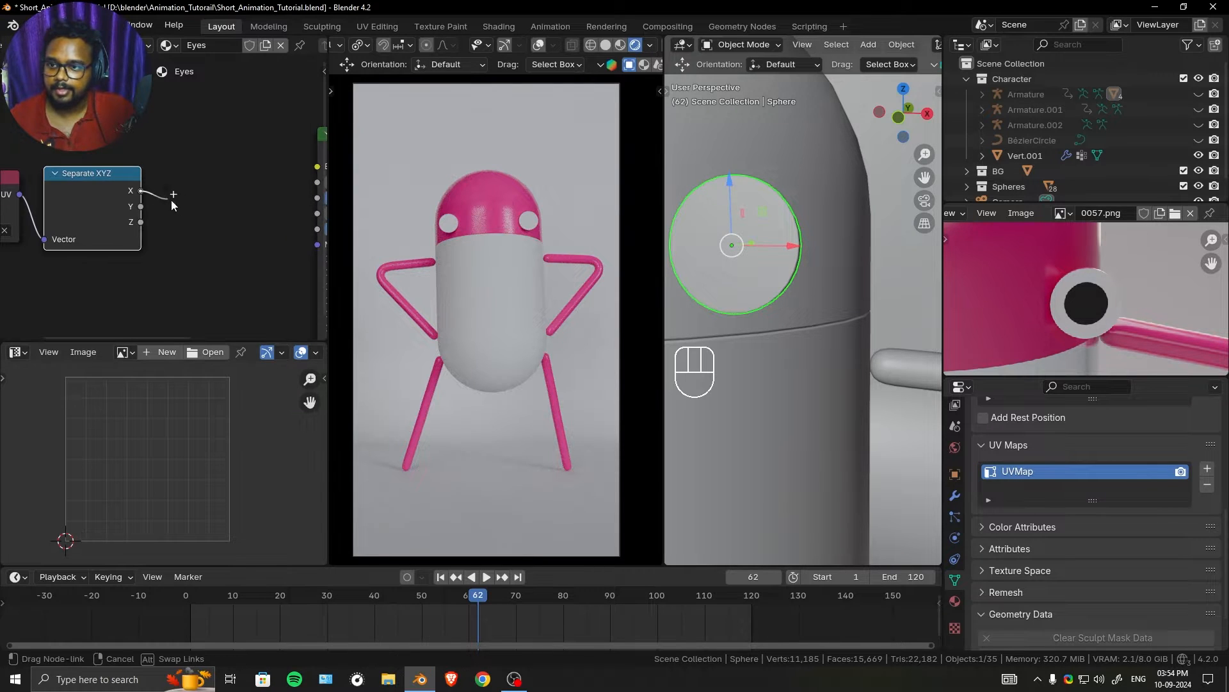
drag(140, 206, 201, 230)
text(add)
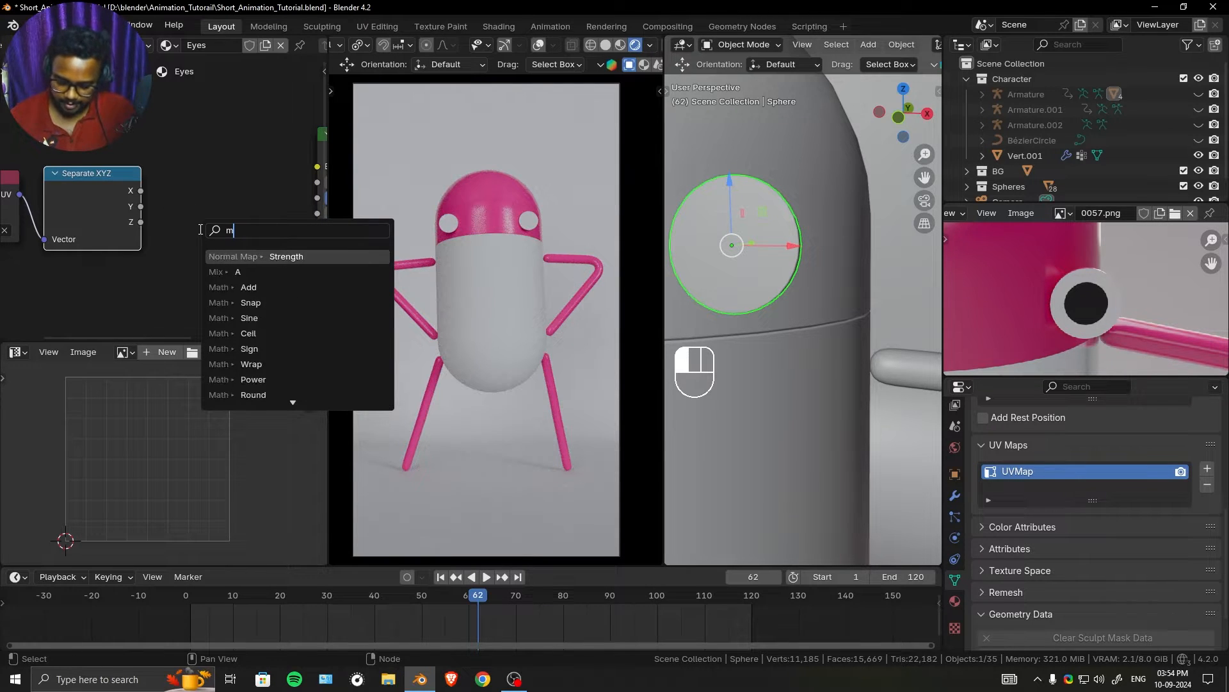
key(Return)
click(232, 205)
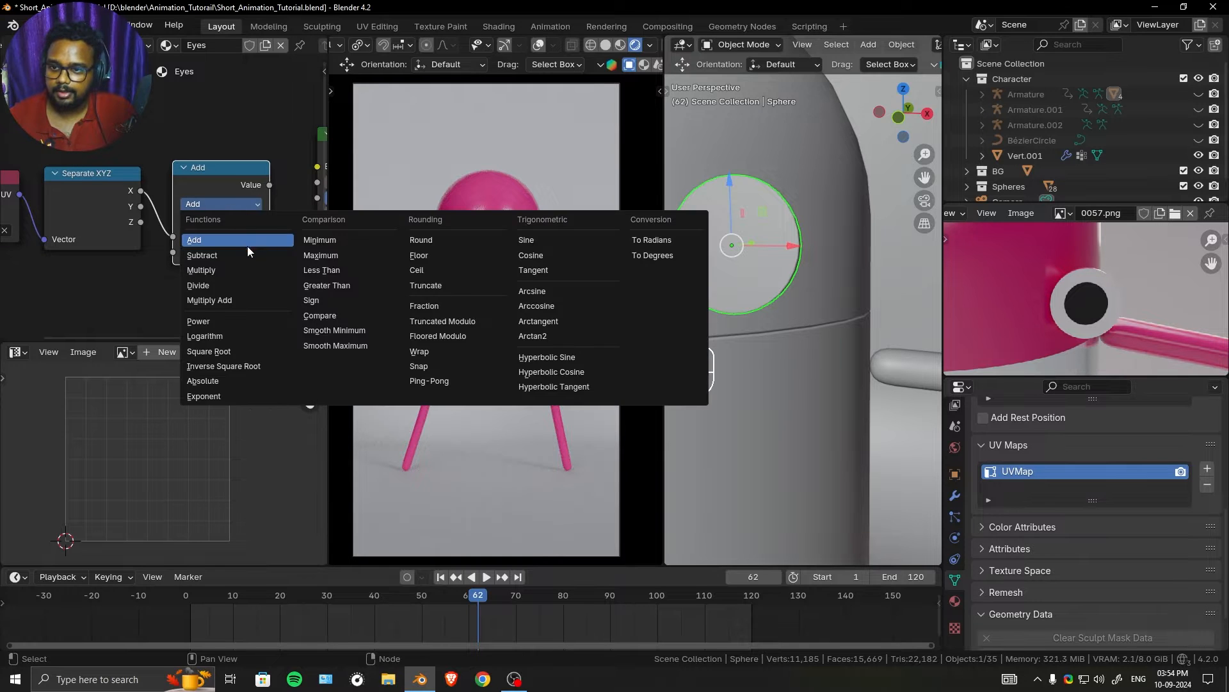
click(339, 284)
- Connect the Greater Than node's Value output to the Principled BSDF's Base Color and inspect the eyes up close
scroll(164, 197, down, 5)
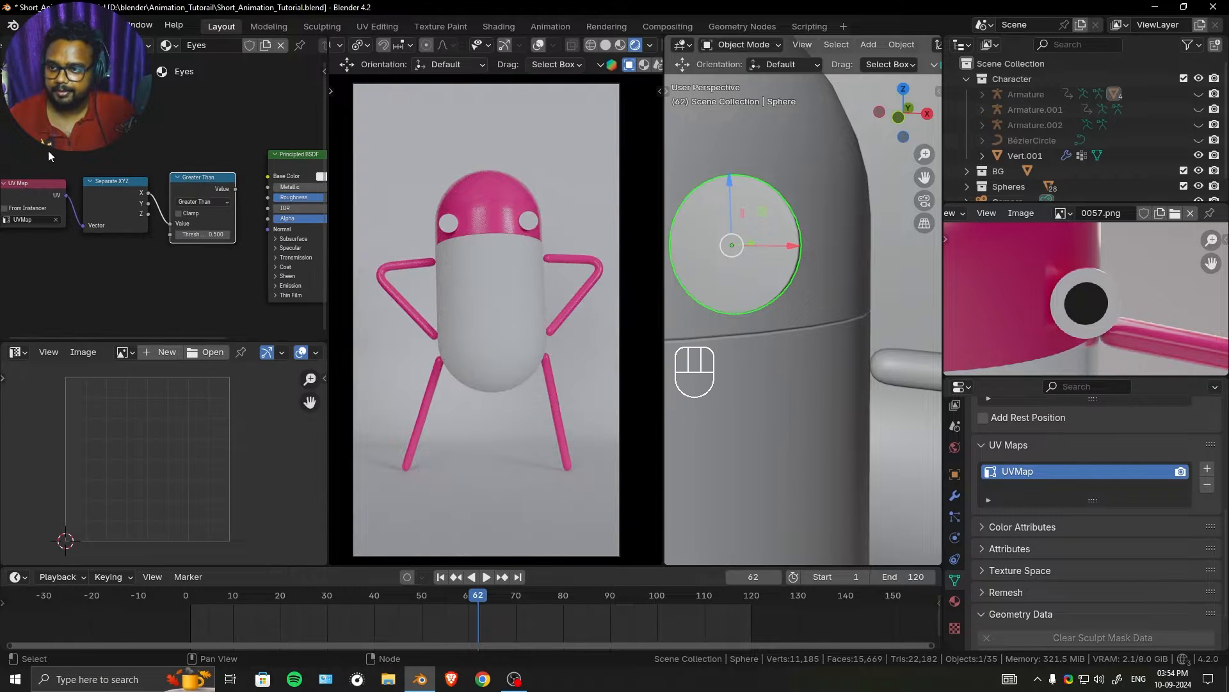
ctrl+shift+click(114, 179)
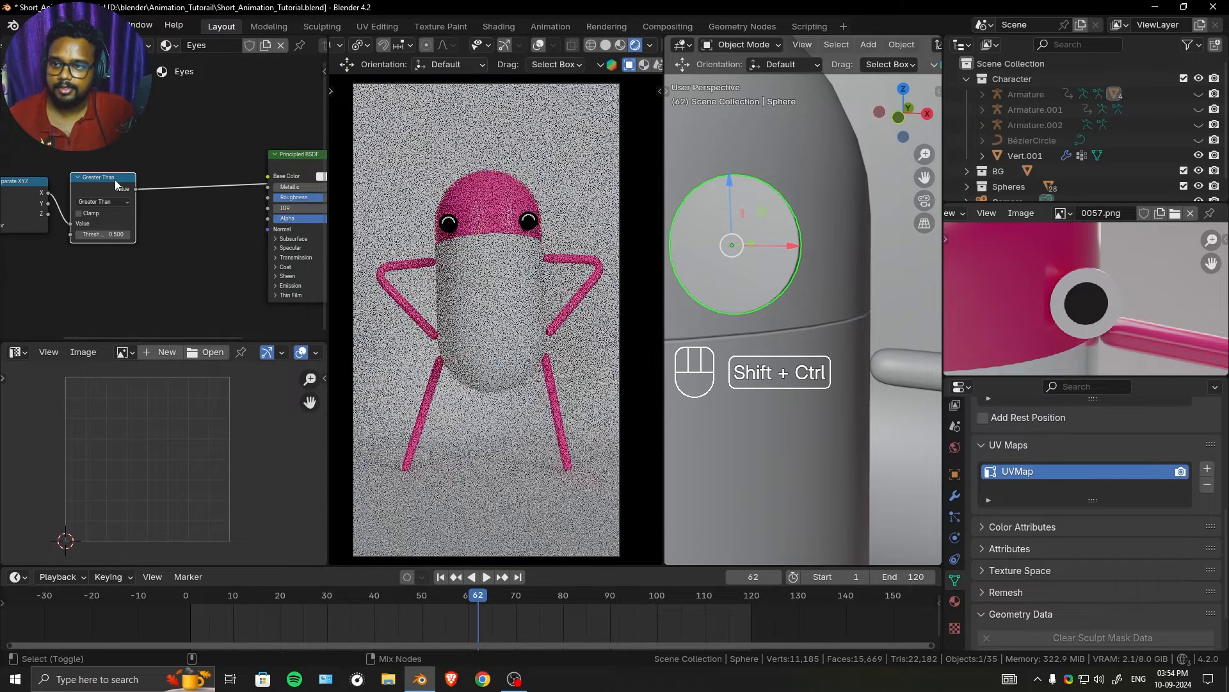
scroll(150, 207, up, 2)
scroll(154, 213, up, 2)
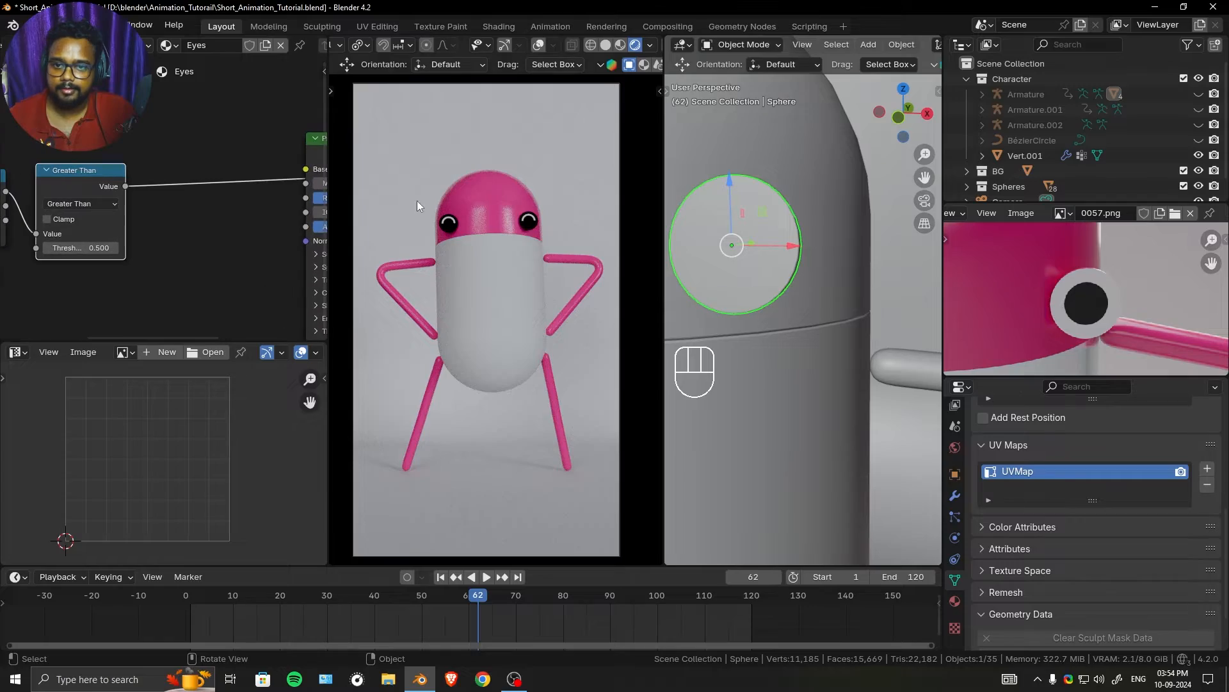
middle_drag(464, 237, 515, 245)
shift+middle_drag(522, 254, 530, 301)
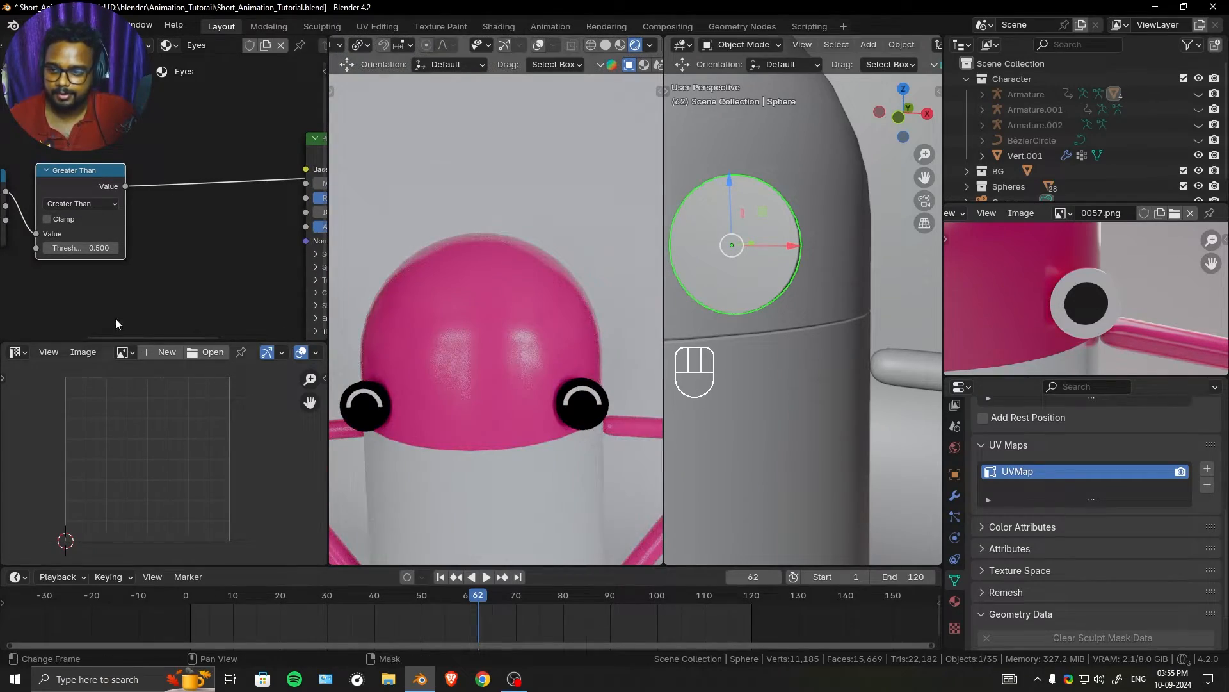
- Set the Greater Than node's threshold to 0.050
middle_drag(115, 251, 156, 242)
mouse_move(146, 238)
shift+mouse_down()
mouse_move(192, 238)
mouse_move(115, 238)
mouse_move(126, 238)
shift+mouse_up()
shift+middle_drag(477, 311, 507, 264)
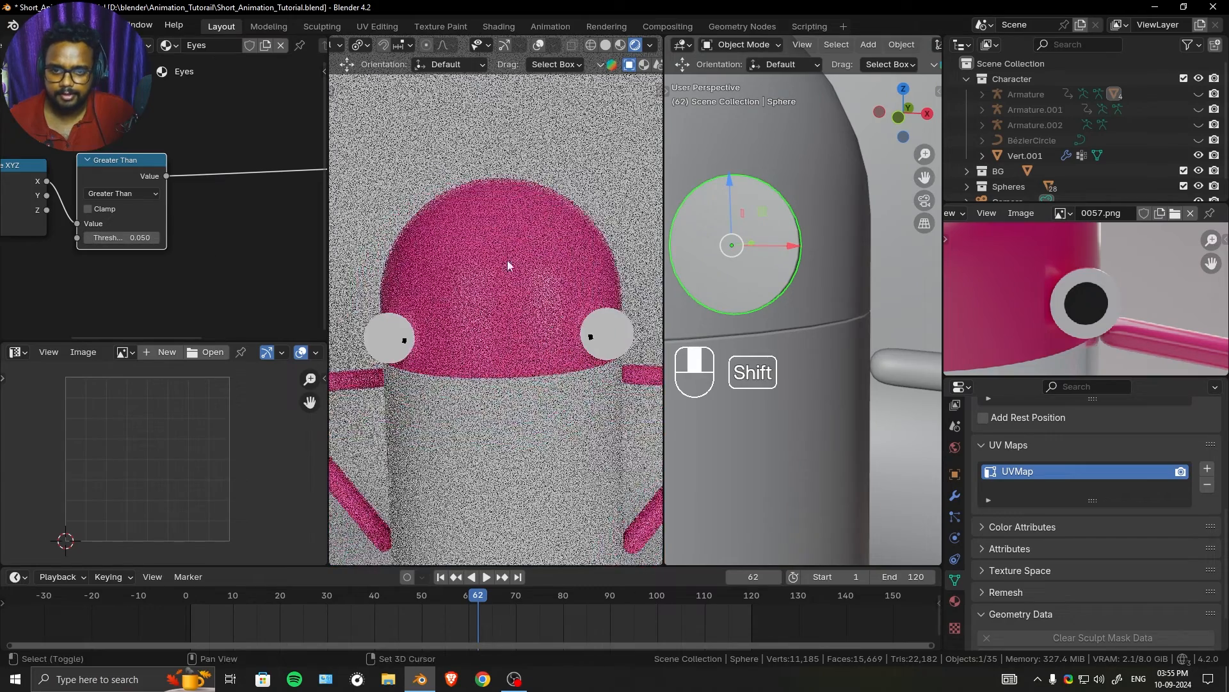
- Show overlays and gizmos in the rendered viewport and open the eye mesh for editing
click(539, 50)
click(505, 47)
key(Tab)
shift+middle_drag(592, 397, 513, 372)
ctrl+middle_drag(512, 372, 512, 242)
click(559, 345)
- Select the eye's entire mesh and merge its vertices by distance
key(a)
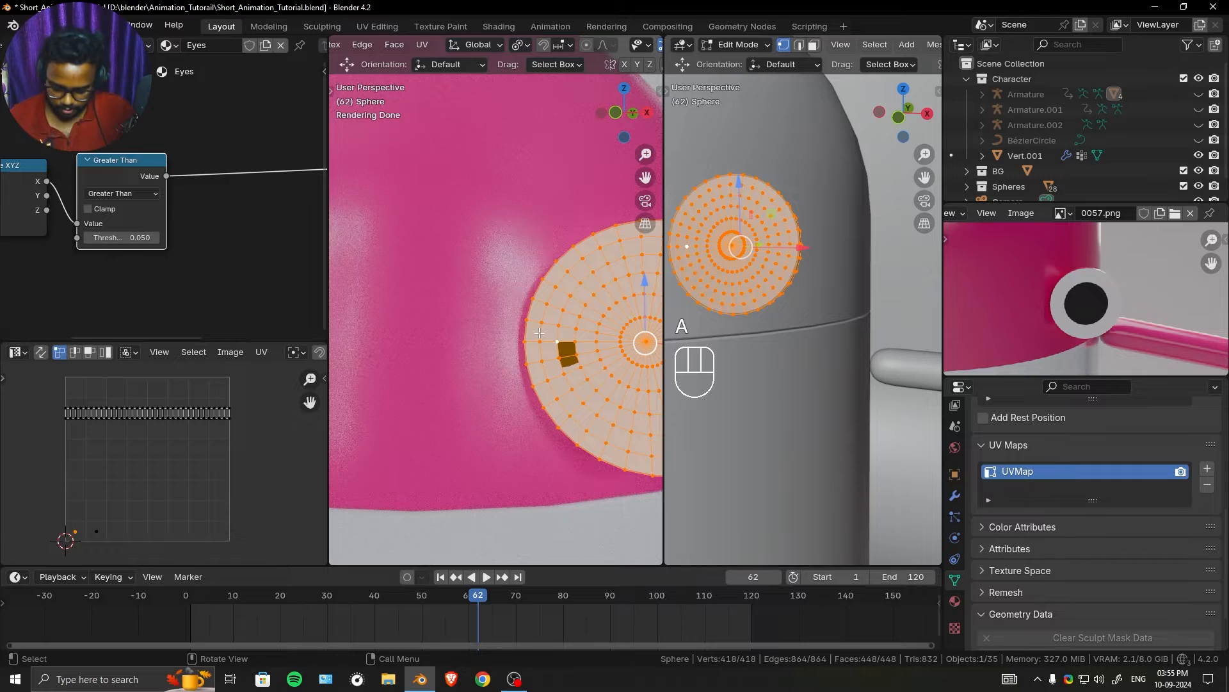
key(m)
click(509, 418)
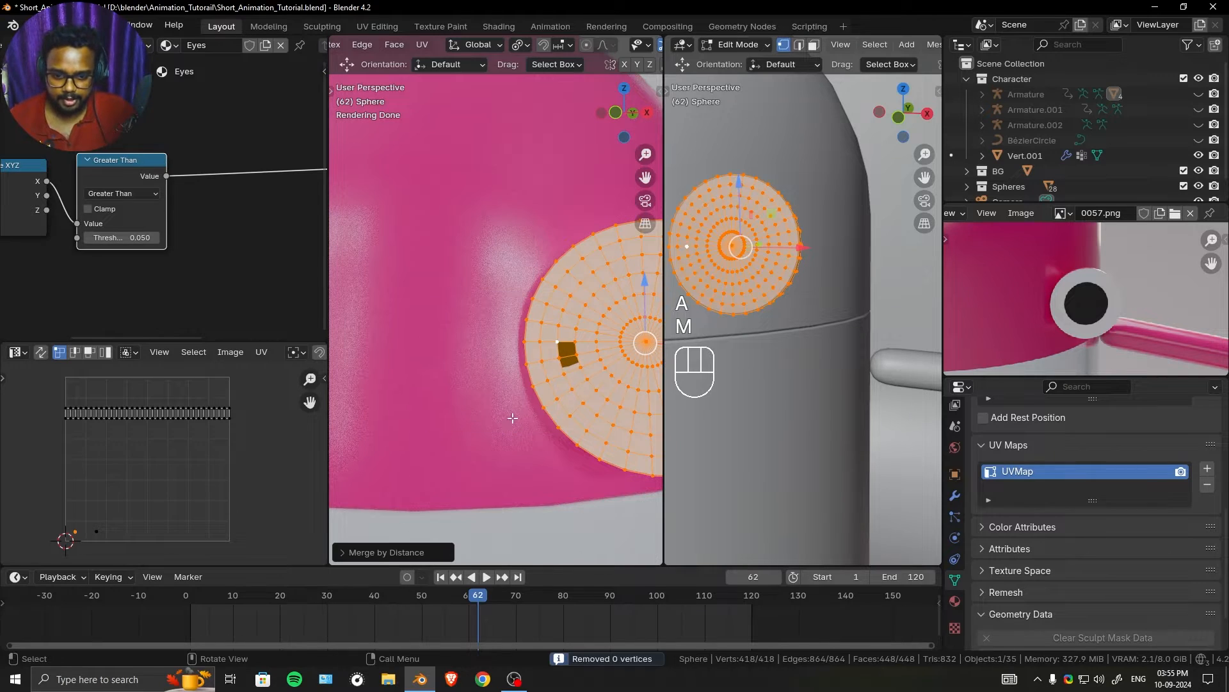
shift+middle_drag(574, 369, 442, 335)
scroll(192, 428, down, 1)
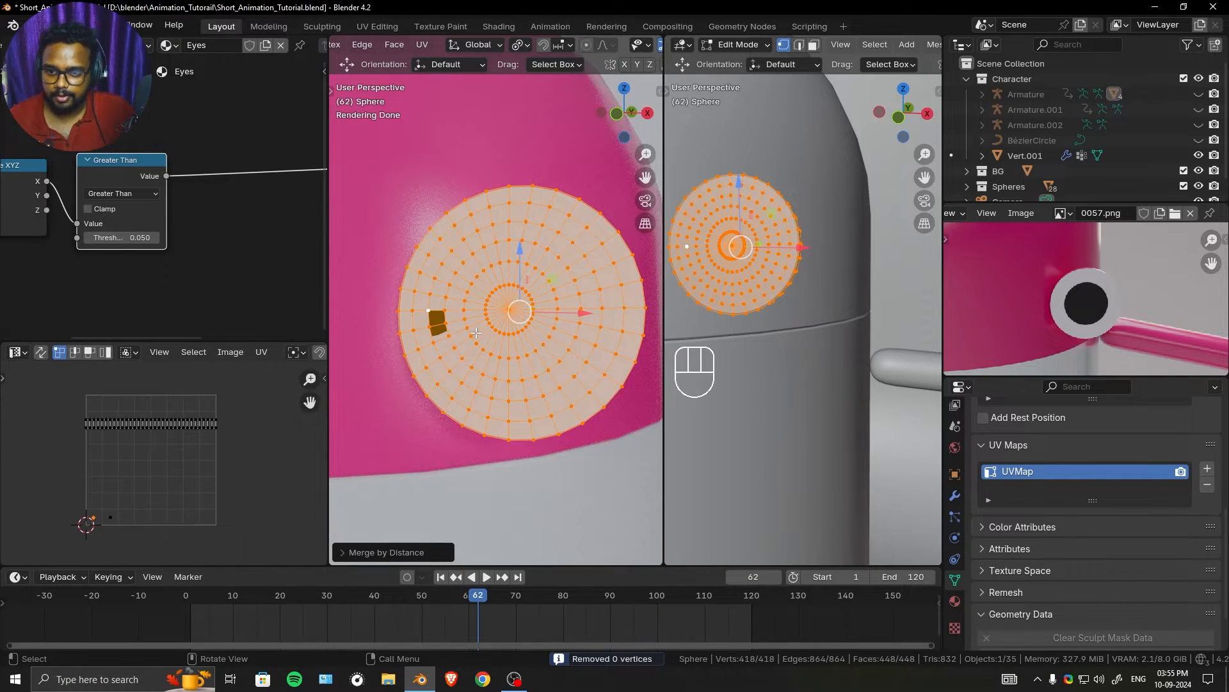
- Switch to face selection and circle-select the full disc of front faces for the pupil, leaving the outer rings unselected
click(473, 333)
key(3)
click(477, 320)
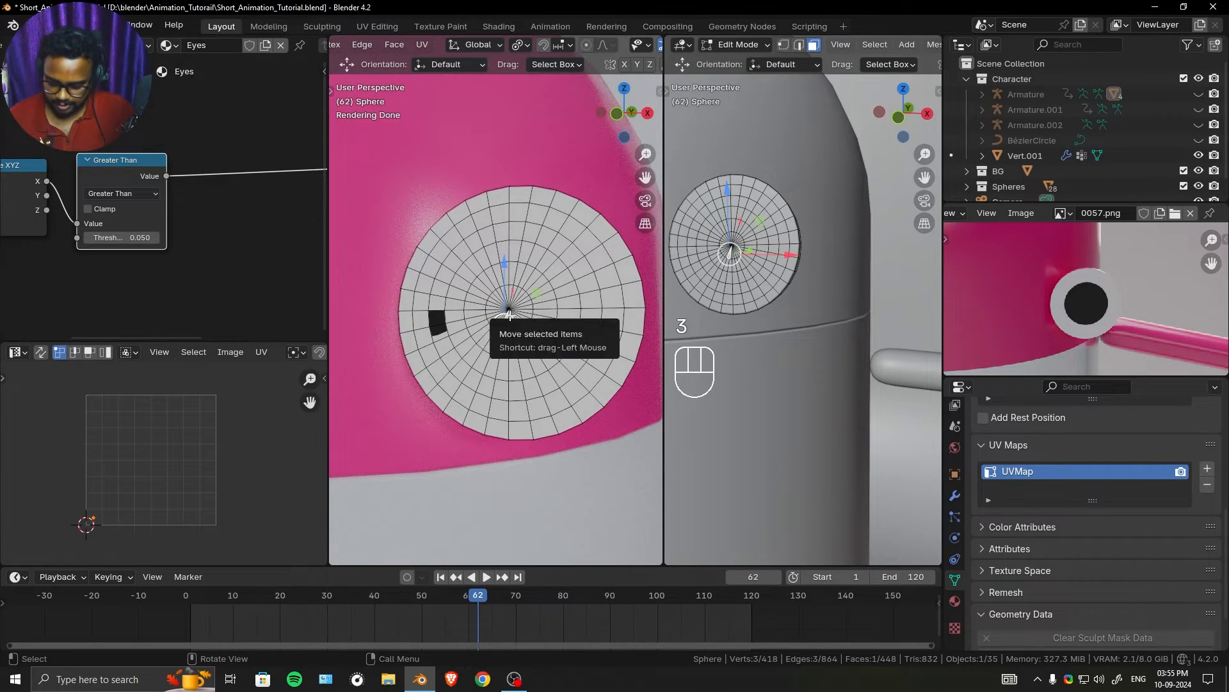
click(506, 320)
key(c)
click(507, 306)
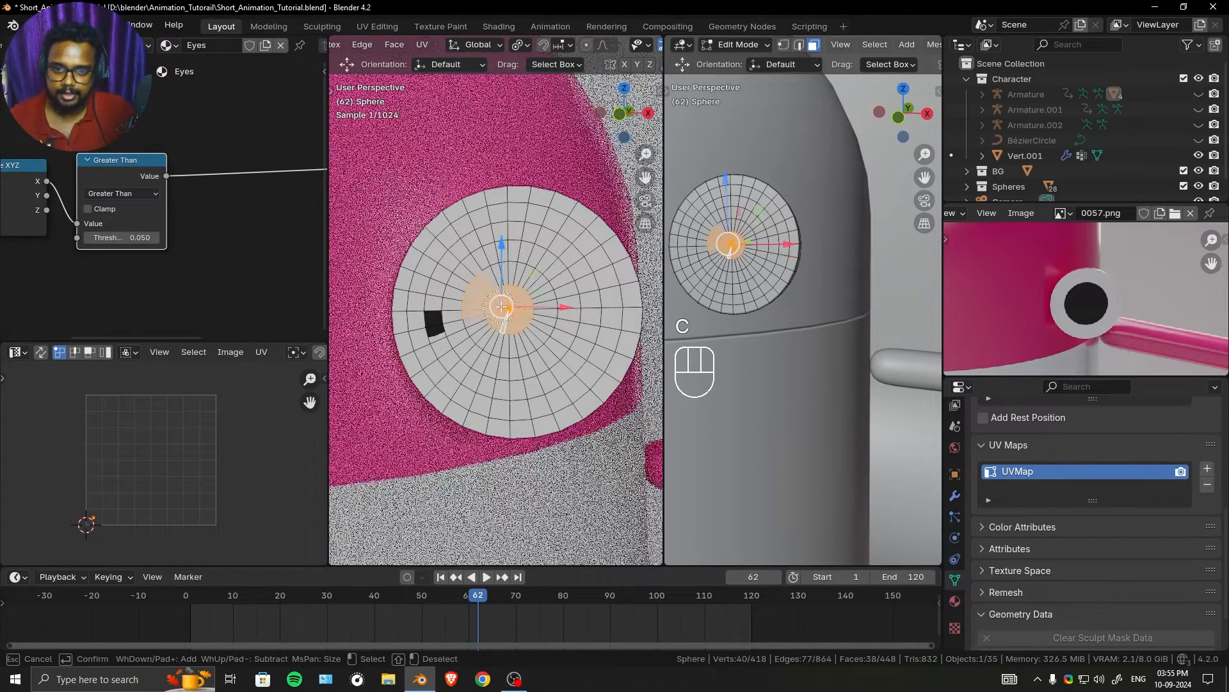
key(c)
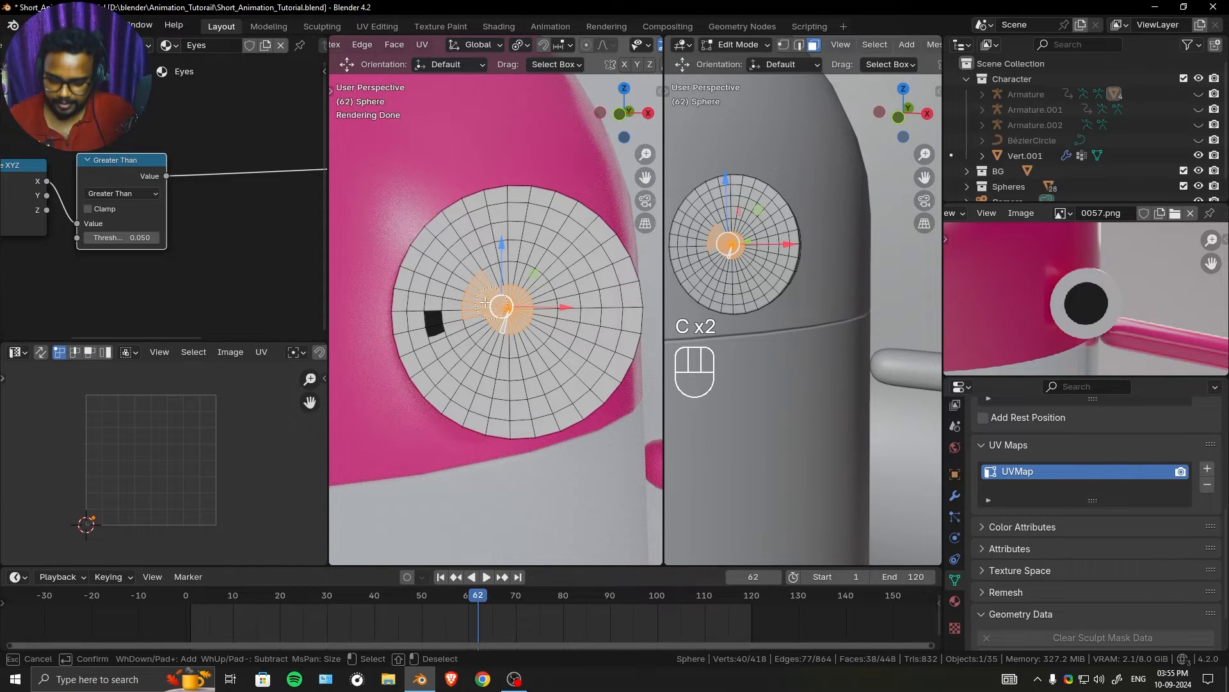
mouse_move(502, 307)
mouse_down()
mouse_move(486, 281)
mouse_move(519, 253)
mouse_move(567, 278)
mouse_move(554, 355)
mouse_move(499, 368)
mouse_move(469, 331)
mouse_up()
click(444, 328)
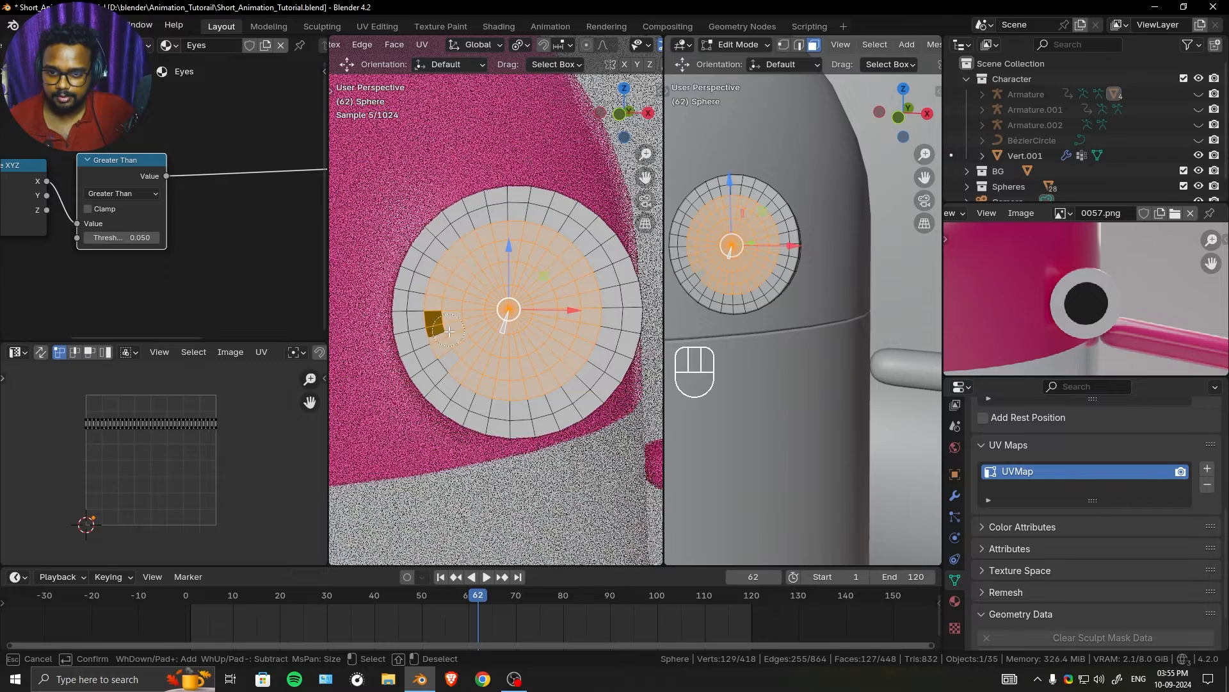
right_click(461, 343)
- Select all UVs of the pupil faces and collapse them into a single point by scaling
scroll(197, 456, down, 2)
key(s)
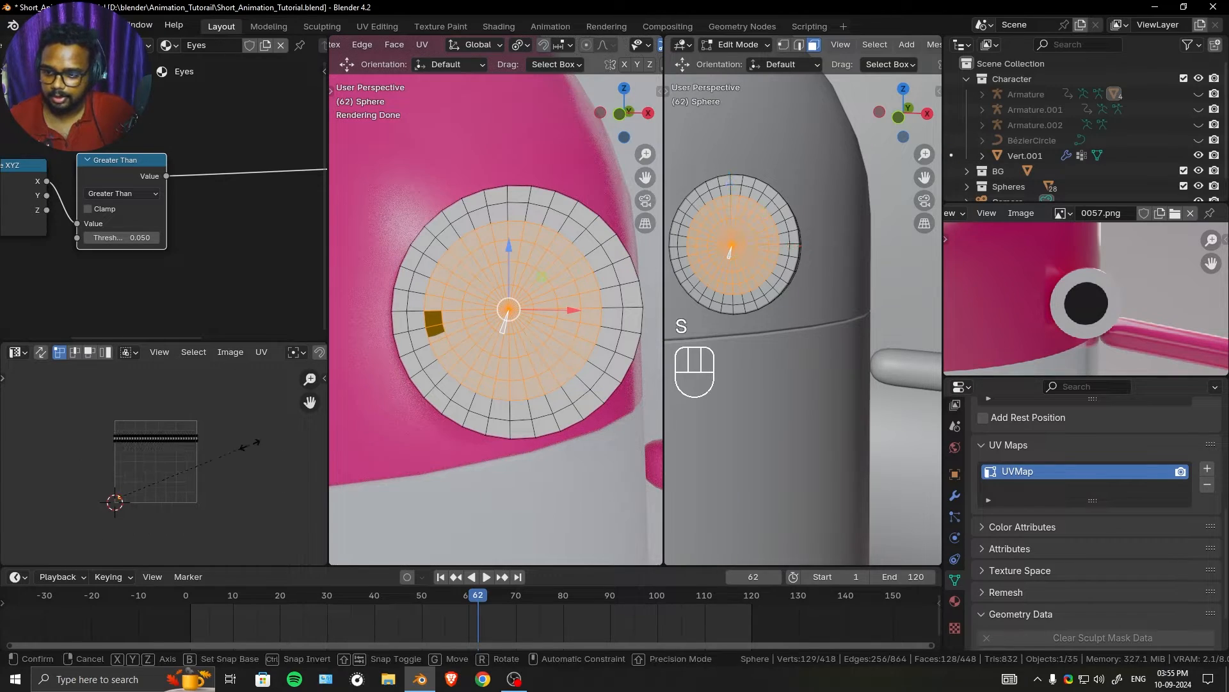
right_click(250, 445)
key(a)
key(s)
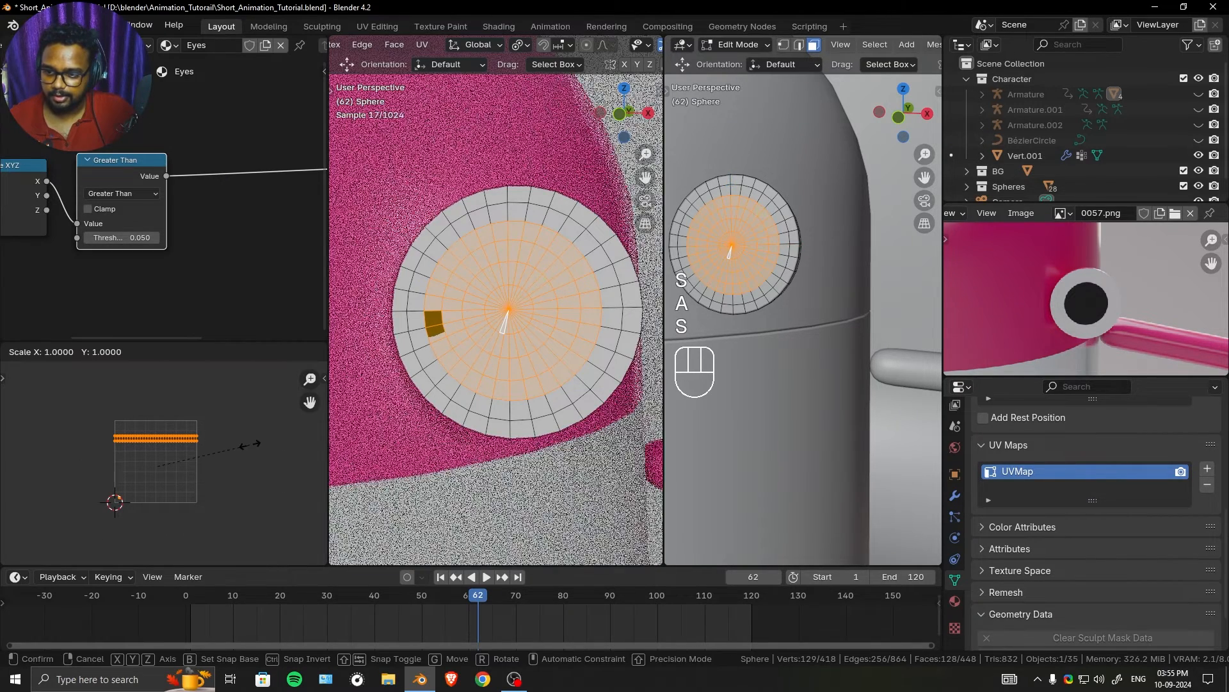
key(Return)
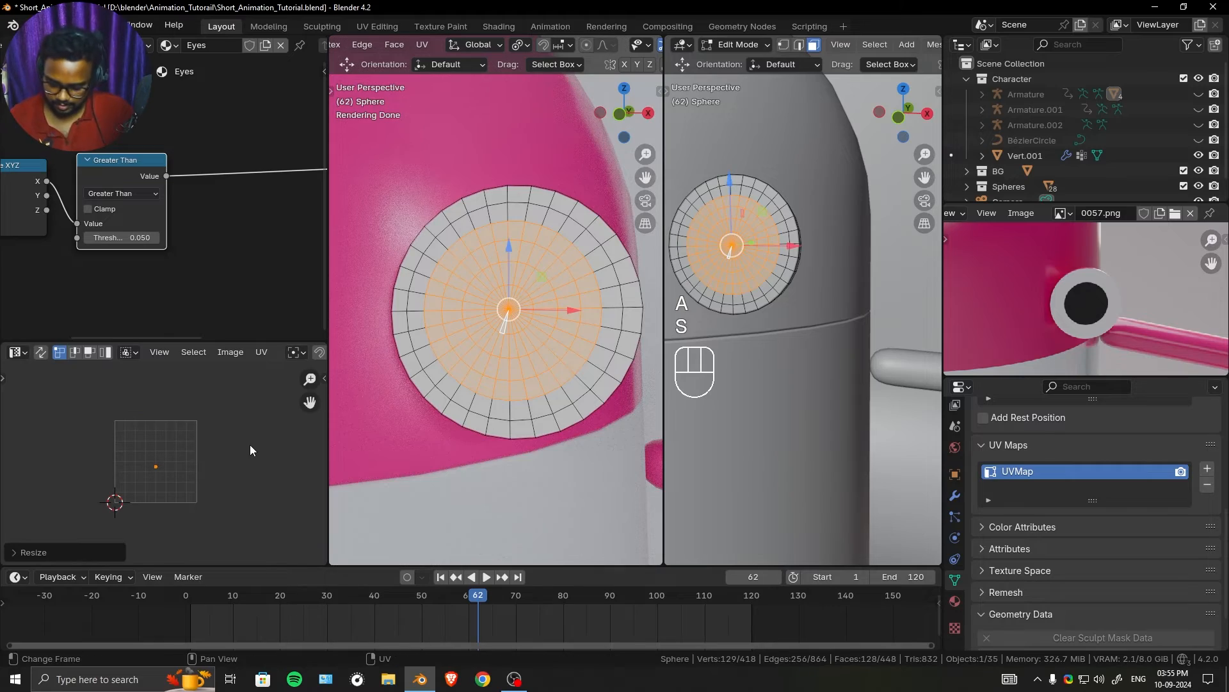
- Move the pupil's UV point by about -0.45 in X and -0.38 in Y, leave mesh editing and return to the camera view
key(g)
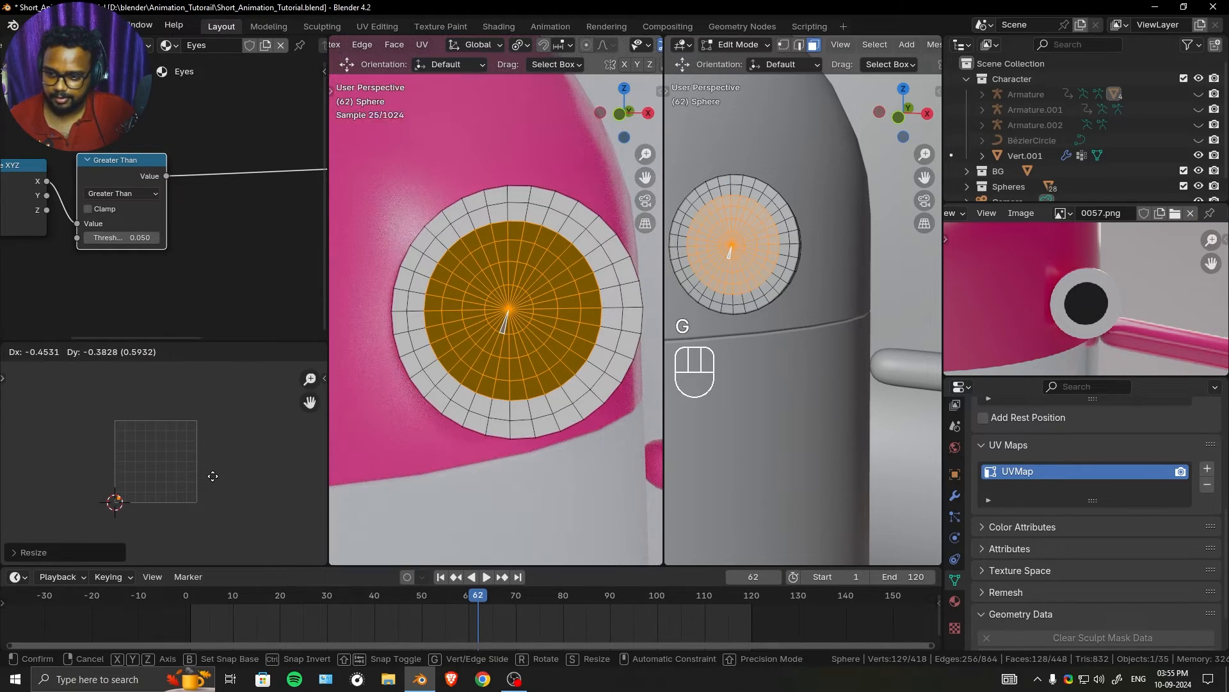
click(213, 477)
key(Tab)
mouse_move(567, 237)
ctrl+middle_down()
mouse_move(553, 280)
mouse_move(562, 253)
ctrl+middle_up()
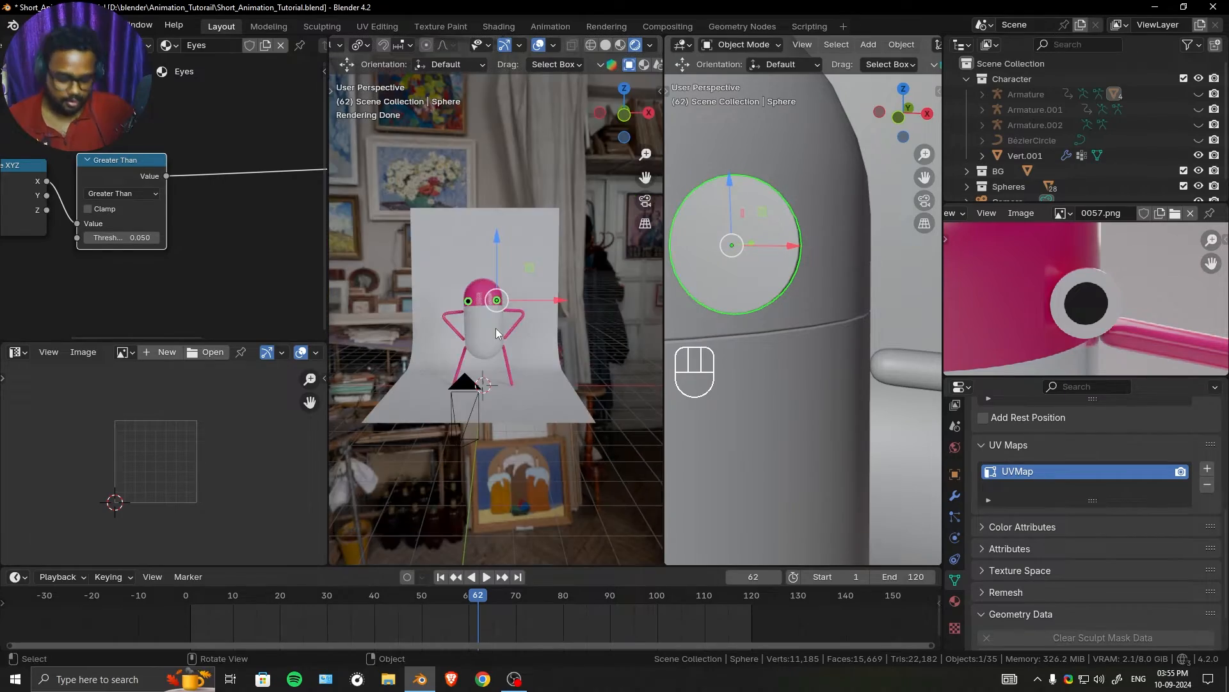
key(KP_0)
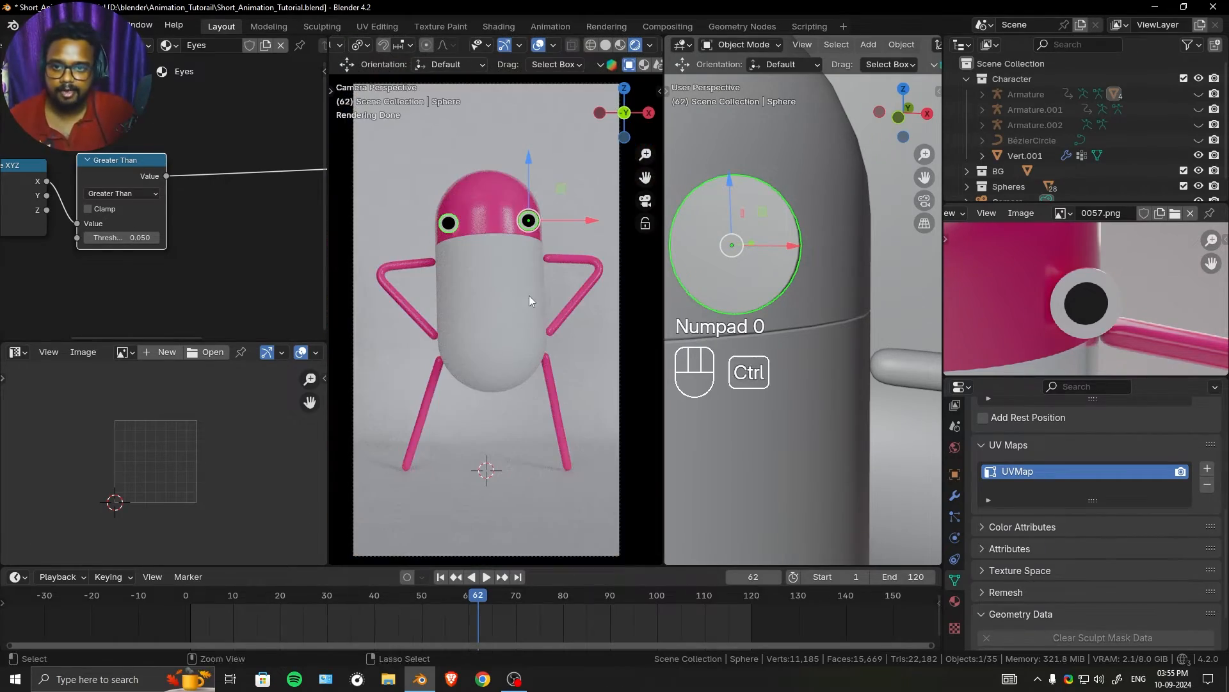
- Scale the eye's selected pupil faces down slightly and leave mesh editing
ctrl+middle_drag(529, 294, 503, 361)
ctrl+middle_drag(503, 362, 517, 329)
ctrl+middle_drag(517, 329, 538, 253)
key(Tab)
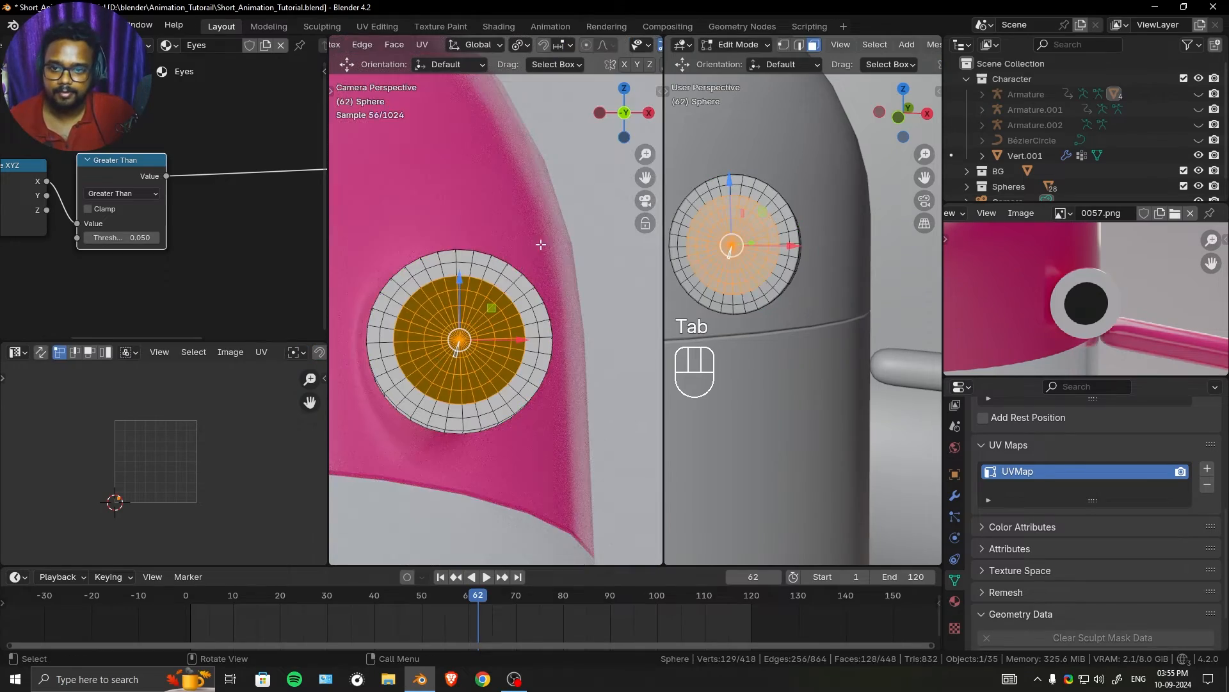
key(s)
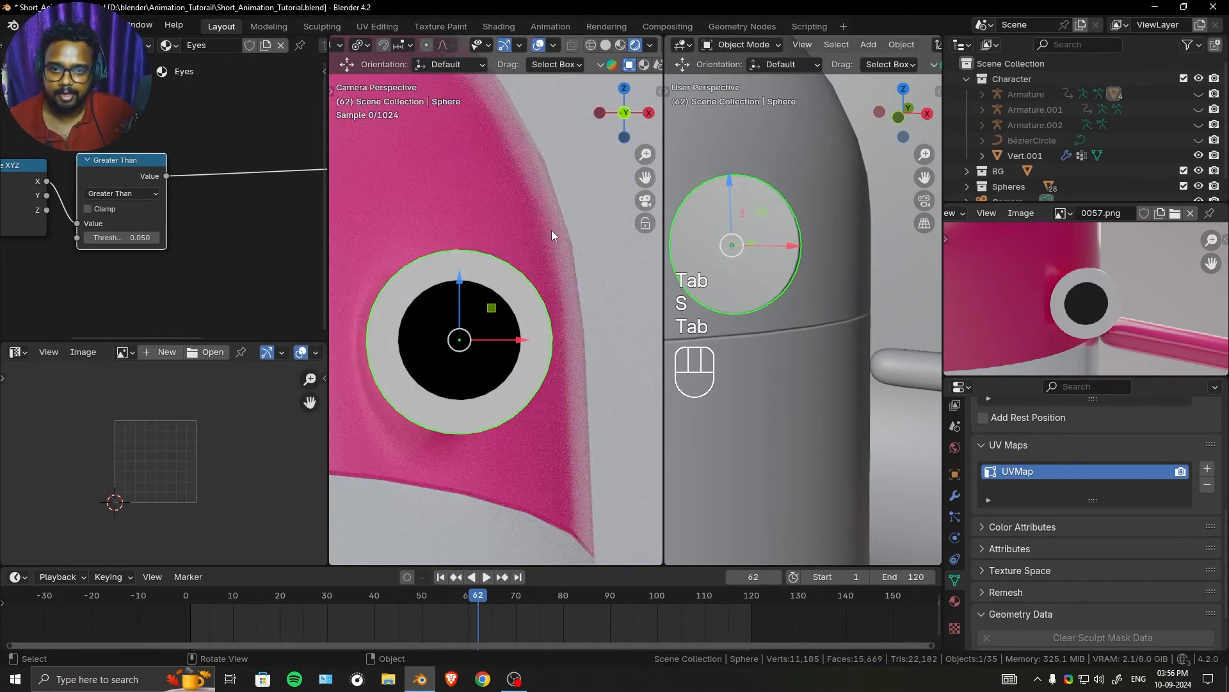
- Scale the pupil faces down once more by a factor of about 0.95 and leave mesh editing
scroll(551, 230, down, 4)
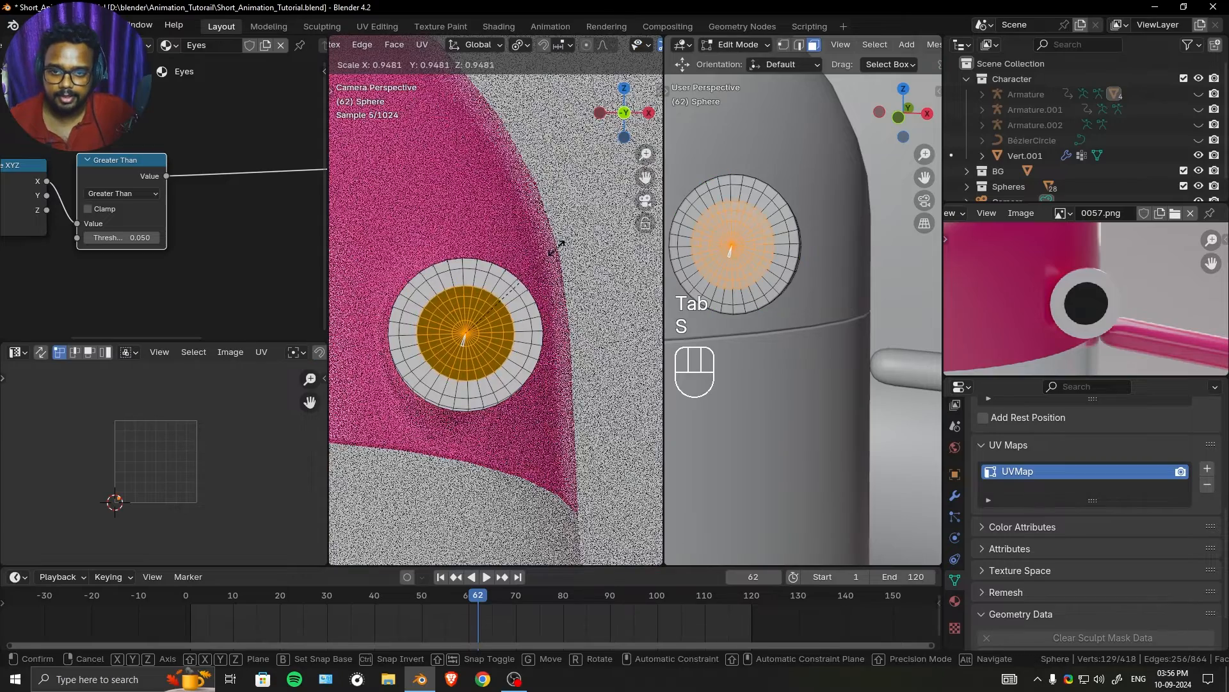
click(563, 244)
key(Tab)
scroll(556, 249, down, 5)
scroll(549, 287, up, 3)
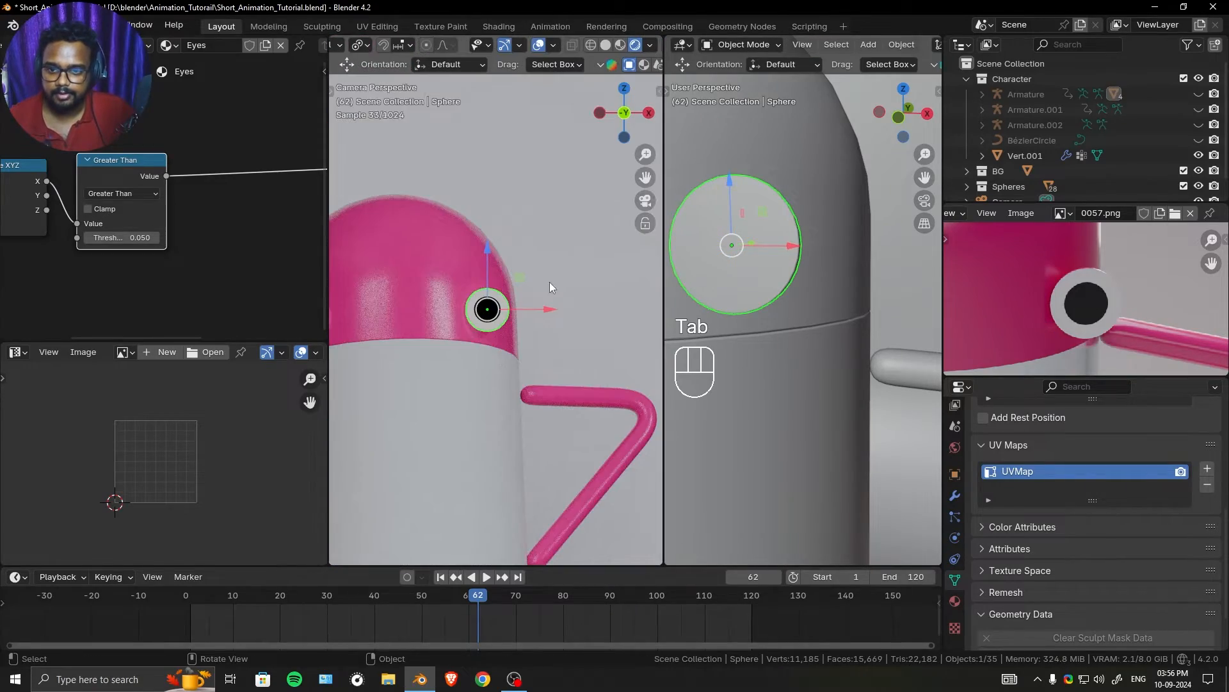
scroll(136, 249, down, 5)
scroll(149, 235, up, 5)
- Test a lower threshold on the Greater Than node, such as 0.02, and reset it to 0.05
mouse_move(141, 240)
shift+mouse_down()
mouse_move(153, 240)
mouse_move(121, 240)
mouse_move(137, 243)
shift+mouse_up()
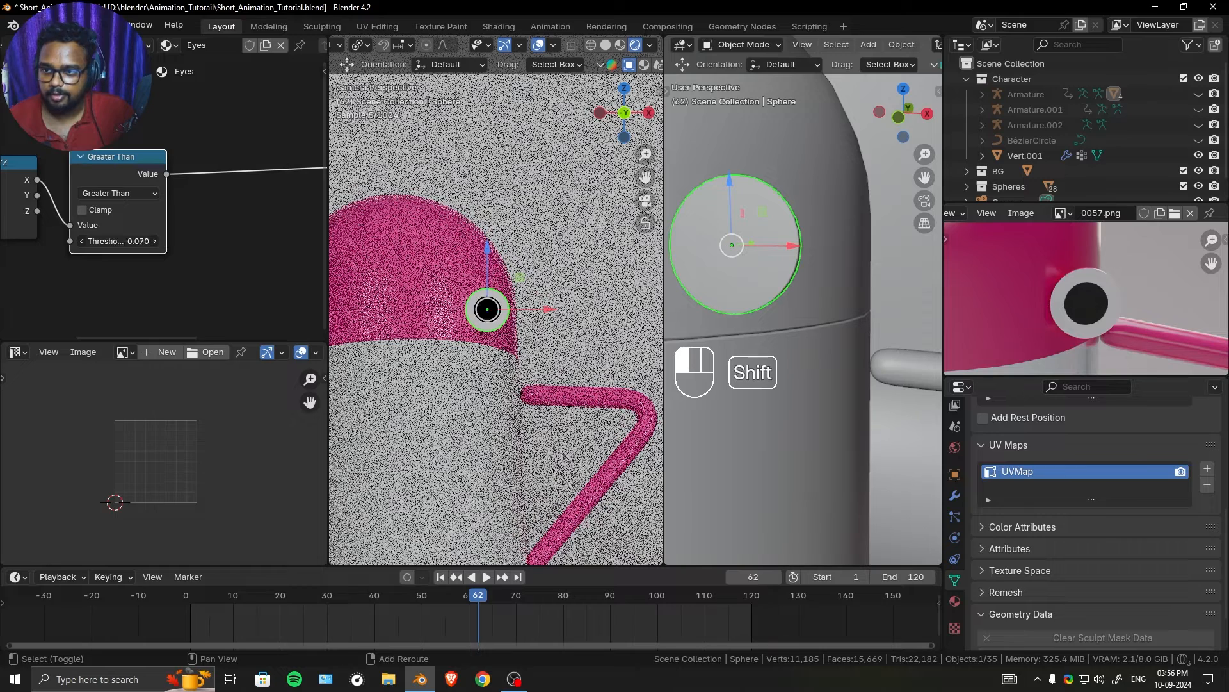
click(137, 243)
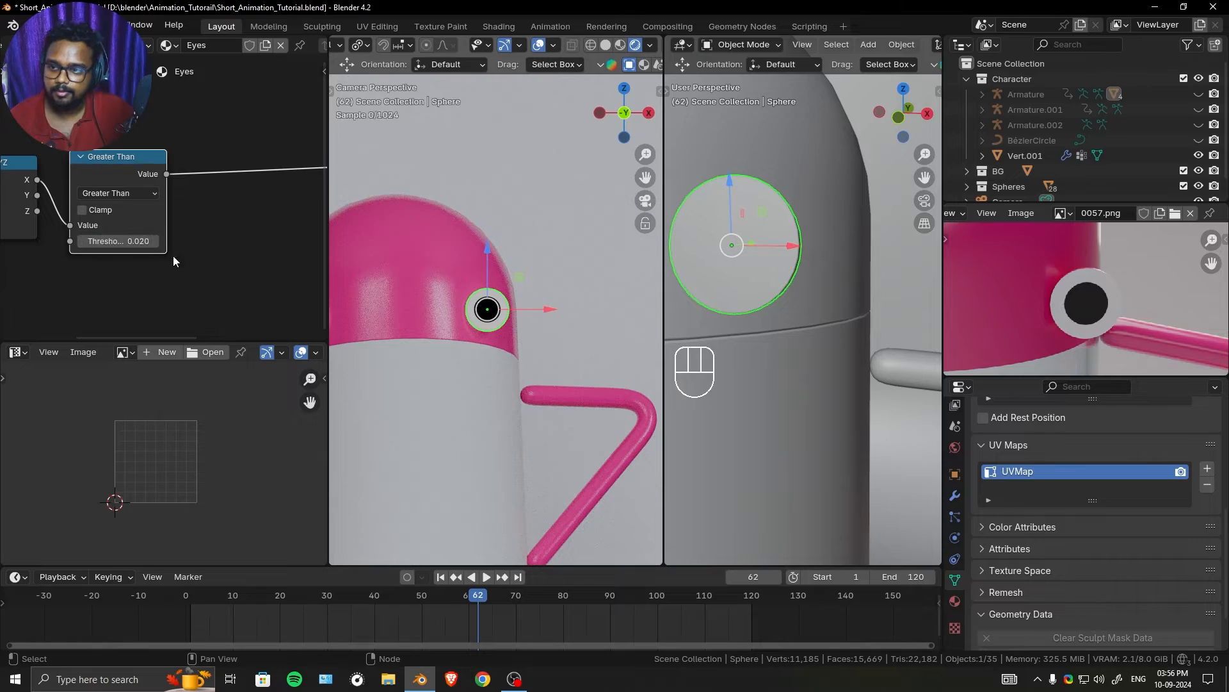
click(125, 243)
text(0.05)
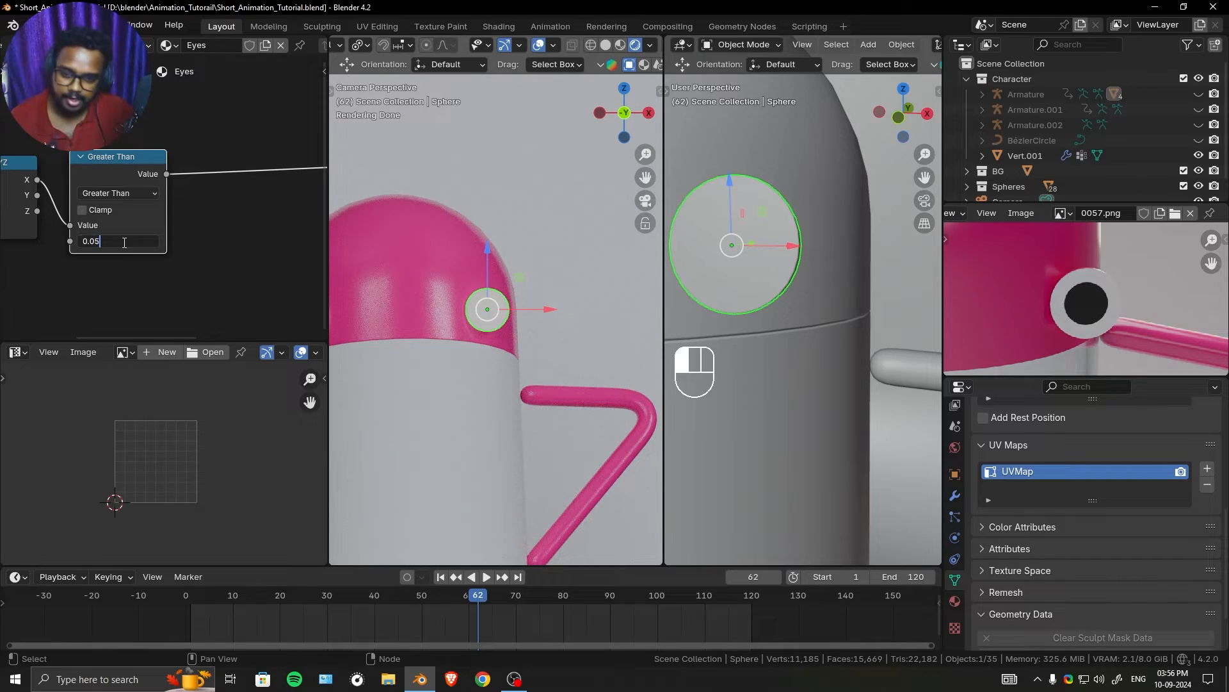
key(Return)
- Add a Mix Color node between the Greater Than node and the Principled BSDF in the Eyes material
scroll(506, 269, up, 1)
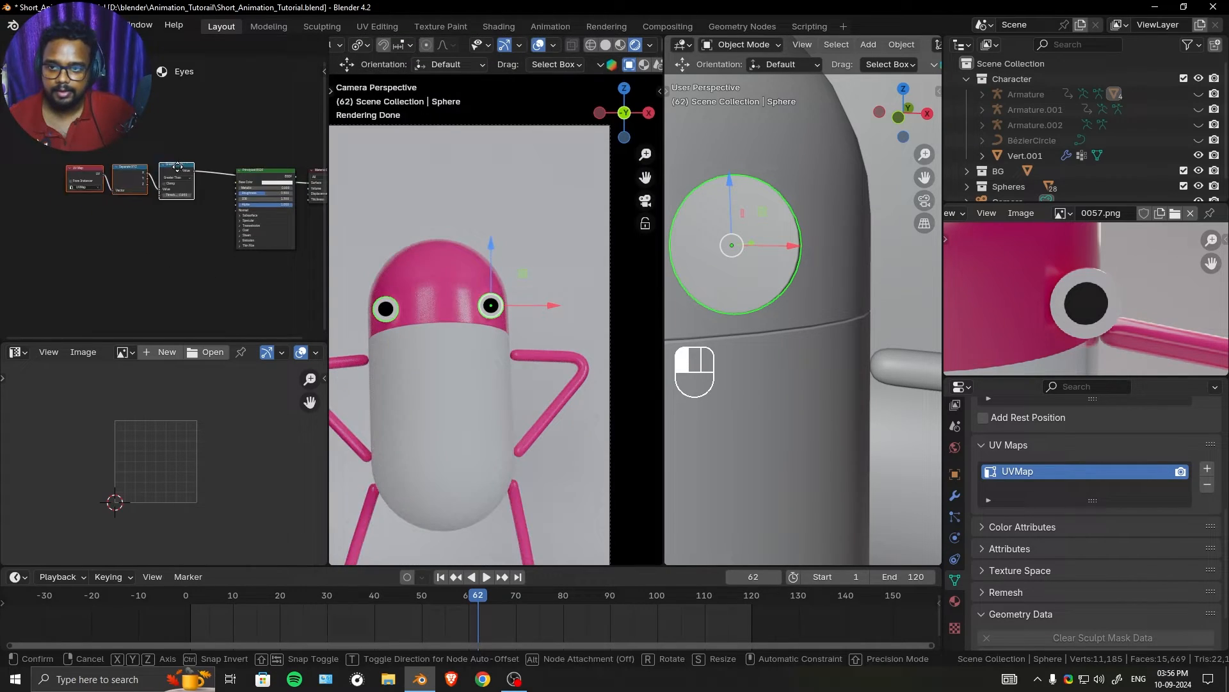
drag(182, 167, 114, 147)
scroll(165, 194, up, 4)
click(178, 178)
key(shift+a)
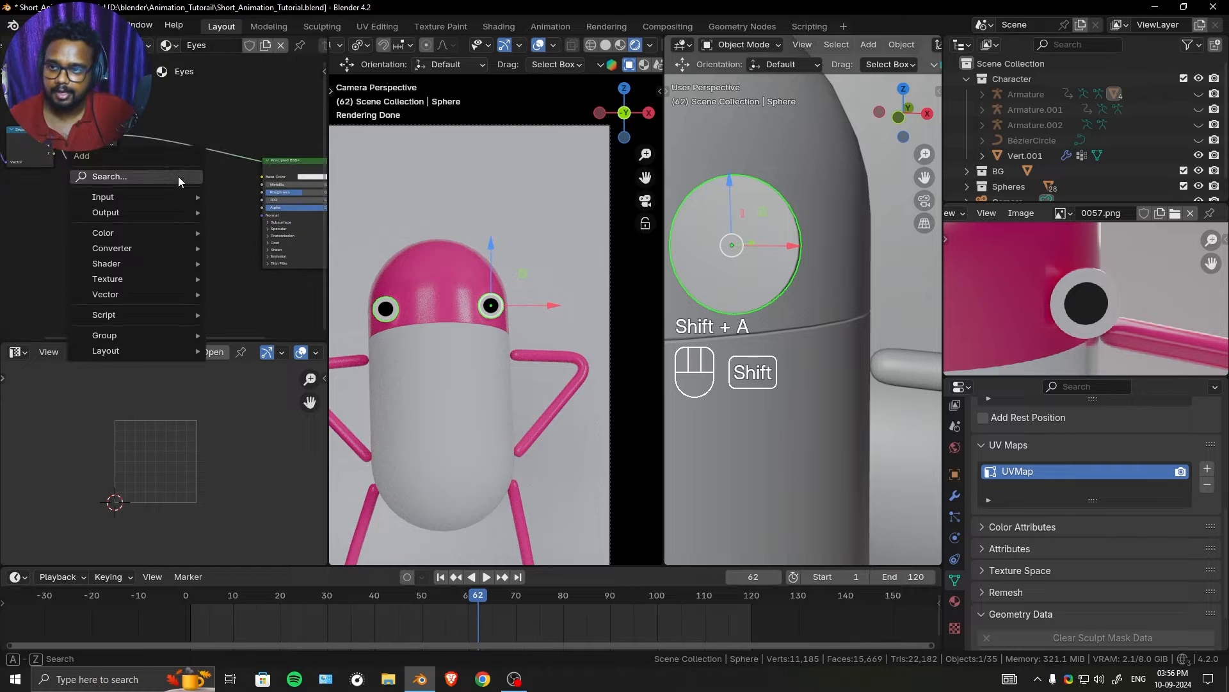
click(178, 176)
text(mix)
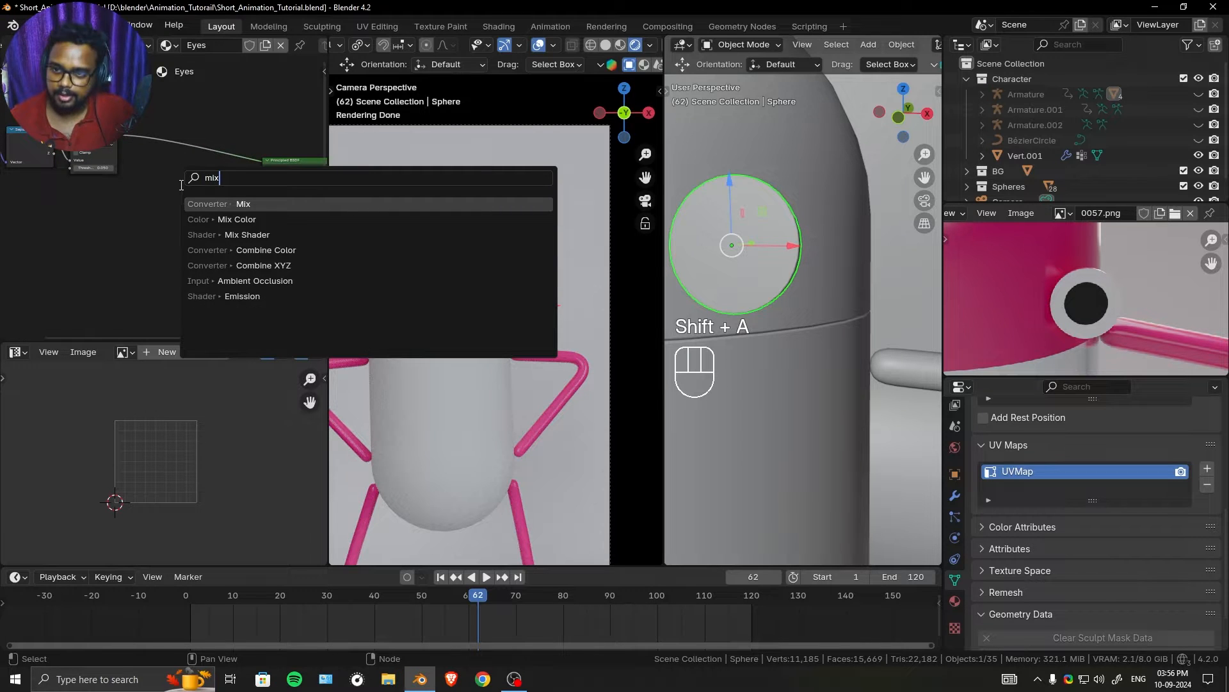
click(226, 218)
click(190, 160)
scroll(125, 137, up, 5)
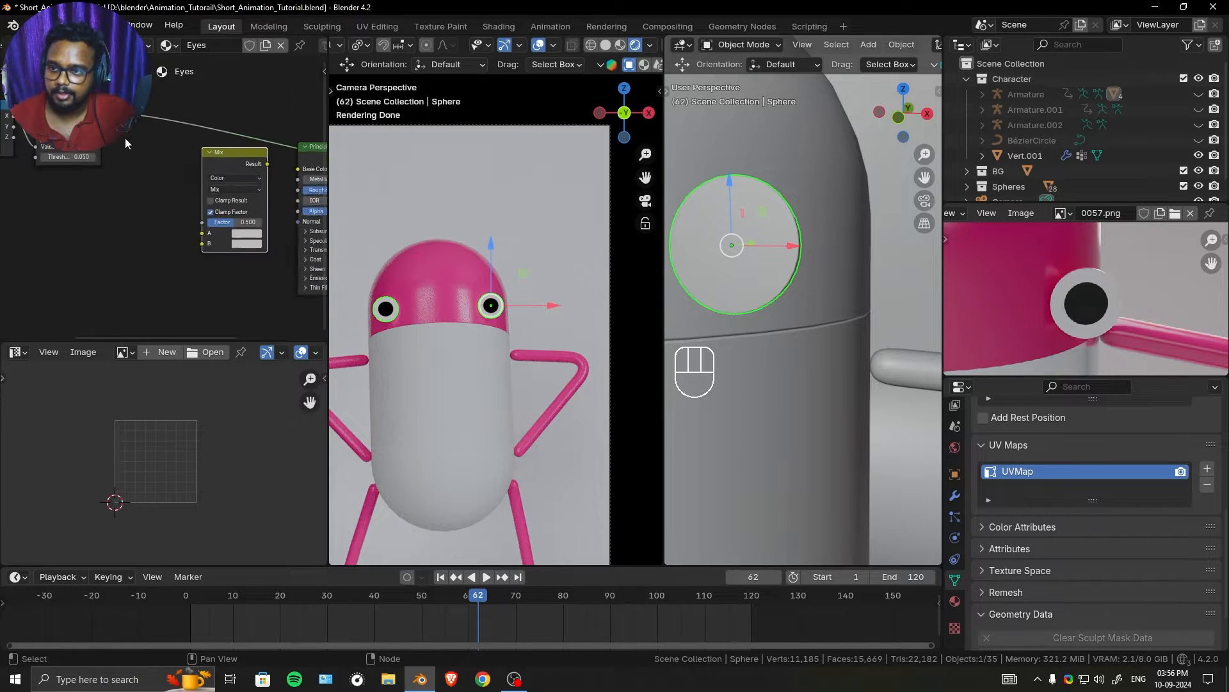
- Connect the Greater Than value to the Mix node's Factor and the Mix result to the Principled BSDF's Base Color
drag(95, 103, 212, 232)
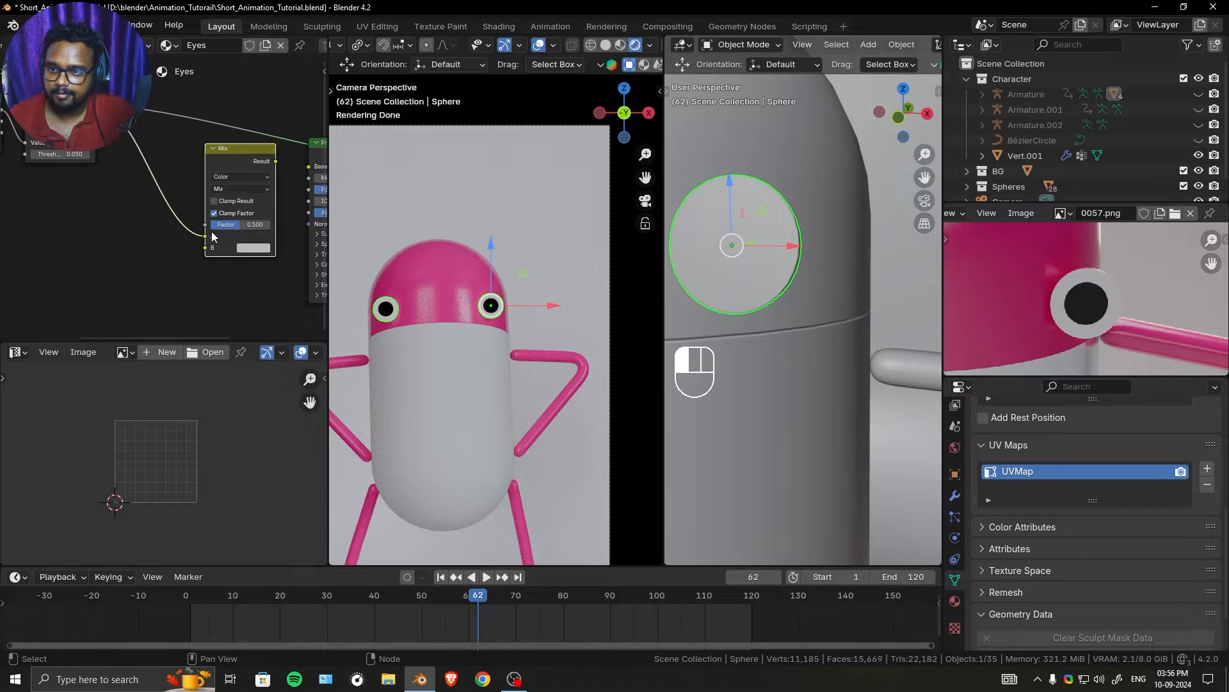
drag(95, 103, 141, 130)
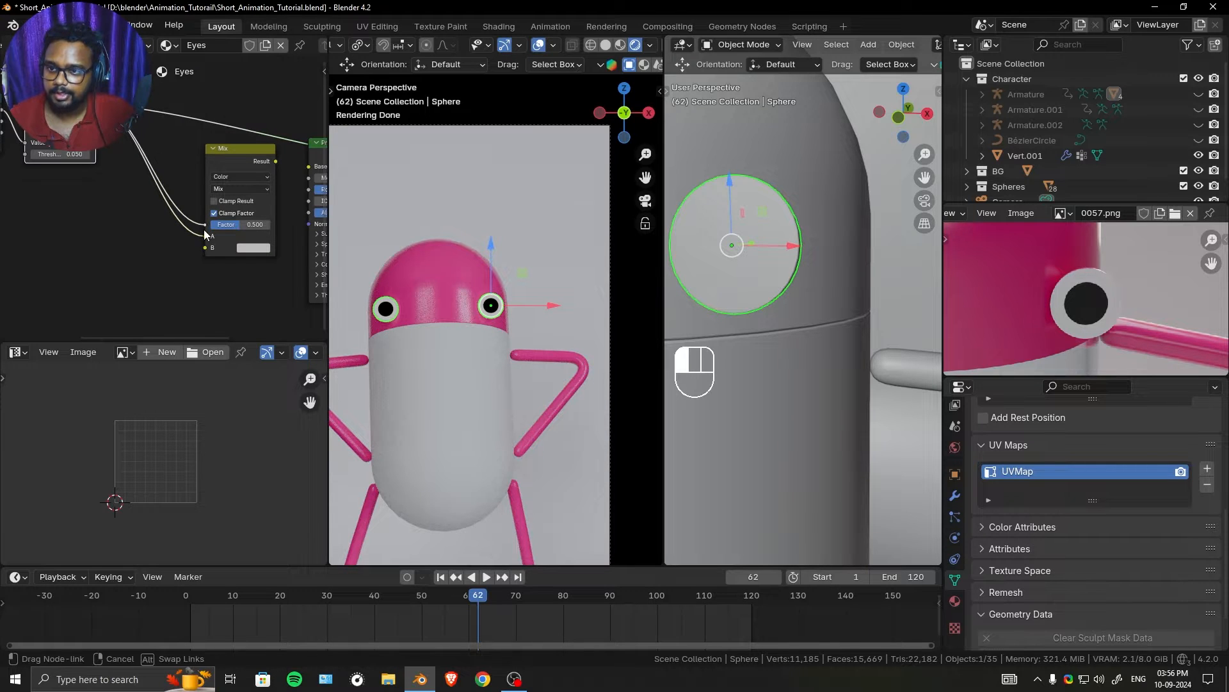
drag(205, 234, 206, 226)
middle_drag(225, 208, 168, 208)
ctrl+right_drag(135, 231, 136, 246)
drag(219, 162, 169, 142)
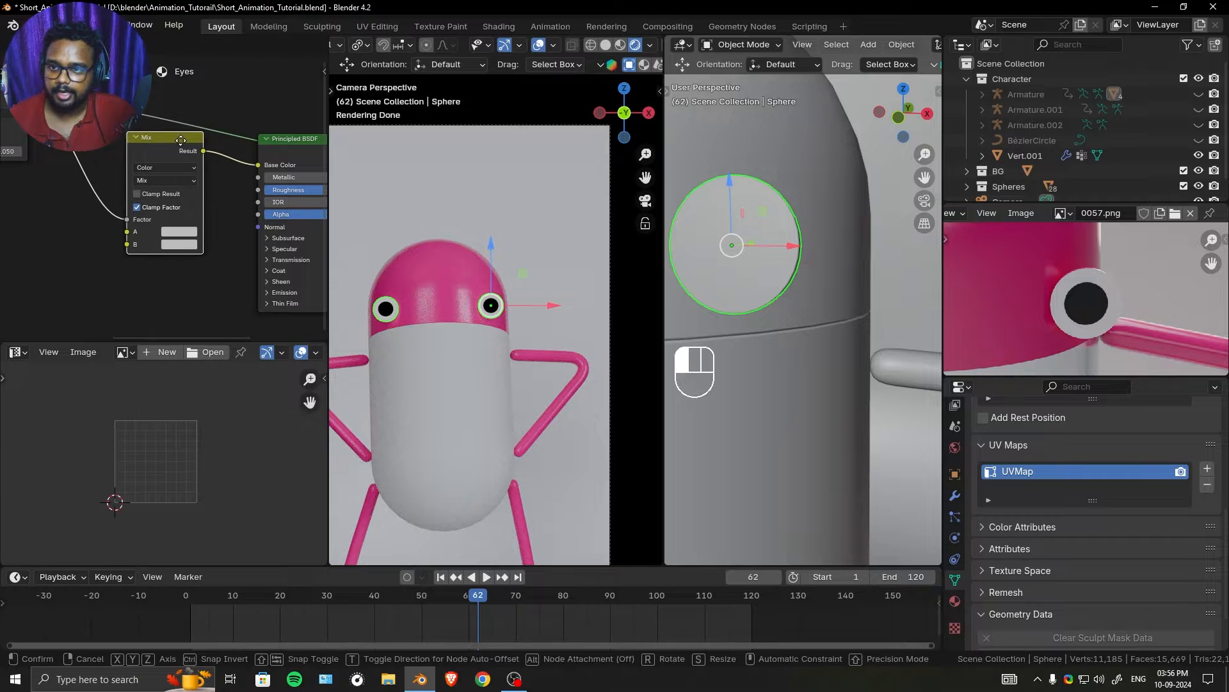
- Set the Mix node's A colour to black and its B colour to white
middle_drag(256, 205, 201, 206)
scroll(224, 154, up, 1)
ctrl+shift+click(289, 146)
middle_drag(115, 238, 156, 182)
scroll(156, 182, up, 4)
click(156, 182)
drag(281, 207, 281, 326)
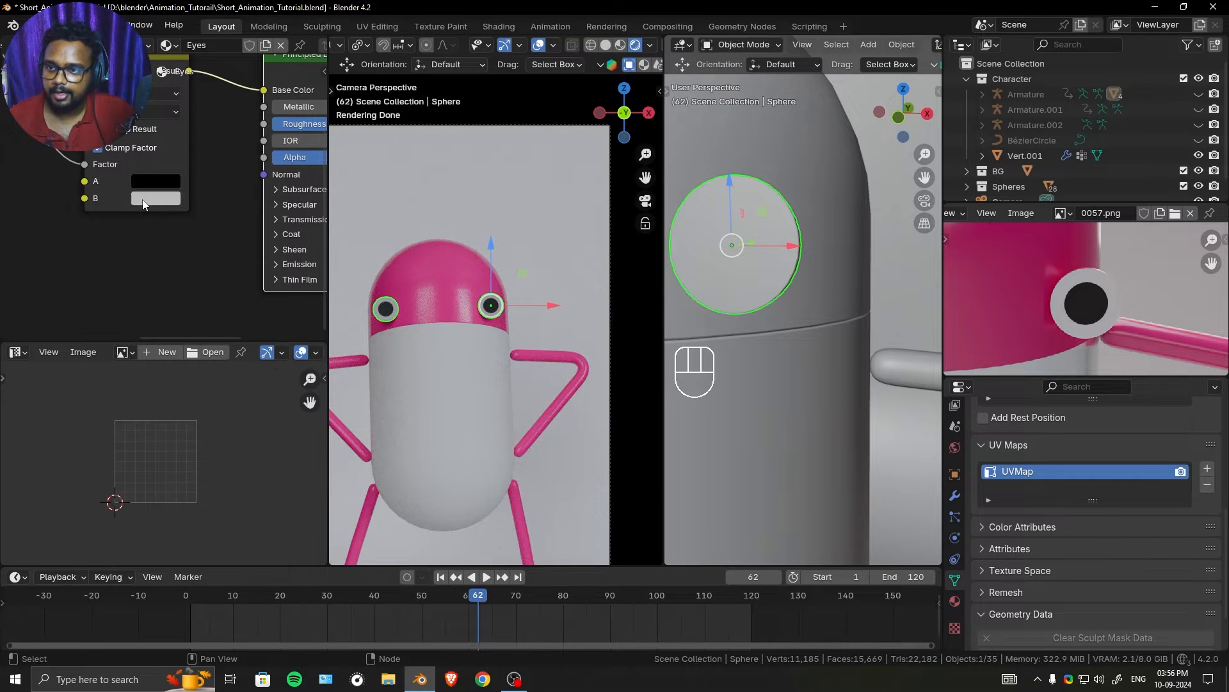
click(142, 201)
click(137, 198)
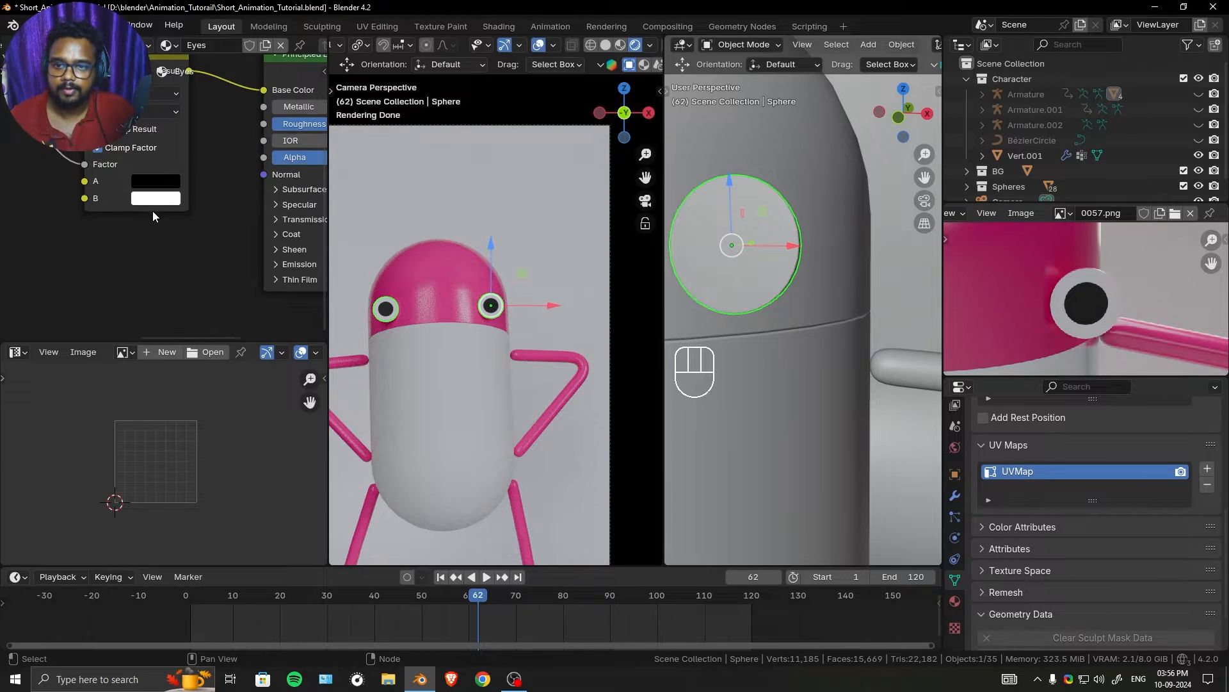
- Set the Eyes material's roughness to 0.8 and expand the shader's Specular settings
middle_drag(153, 210, 60, 221)
scroll(141, 185, down, 4)
drag(154, 170, 133, 155)
scroll(134, 155, up, 4)
middle_drag(134, 155, 195, 104)
ctrl+drag(180, 154, 226, 154)
click(137, 237)
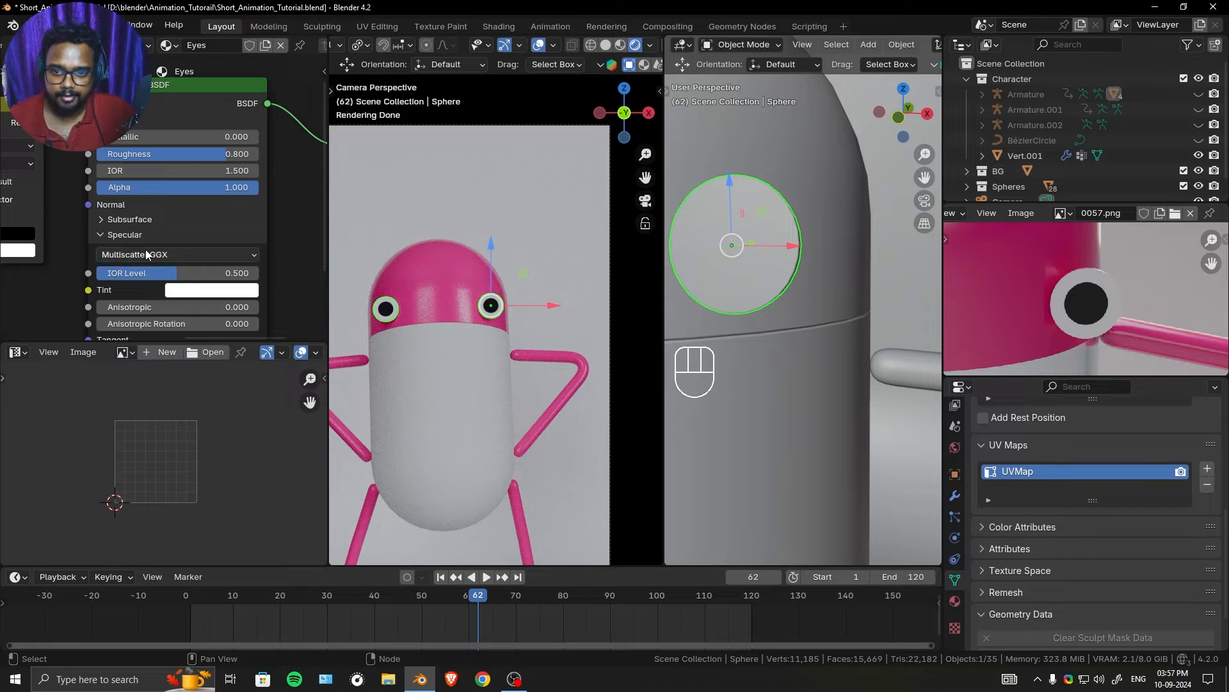
- Select the capsule's lower body cylinder and give it a new material named Tran_Plastic
scroll(146, 254, down, 4)
scroll(477, 324, down, 2)
shift+middle_drag(478, 327, 498, 269)
click(504, 306)
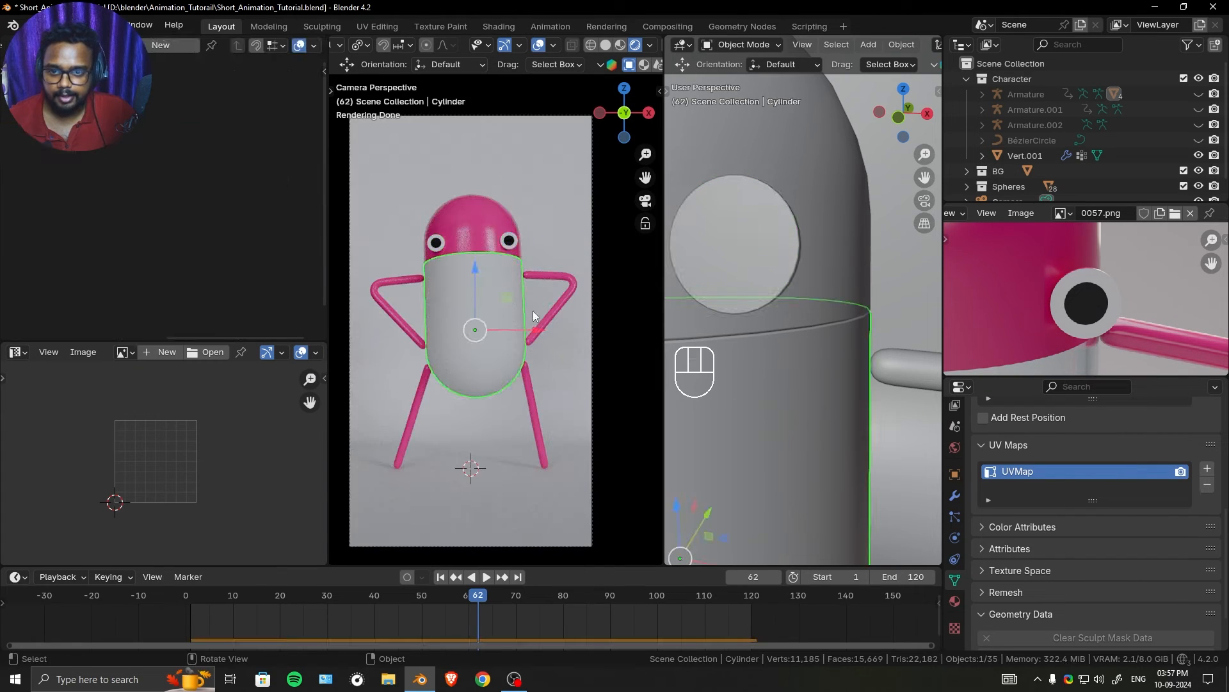
click(154, 46)
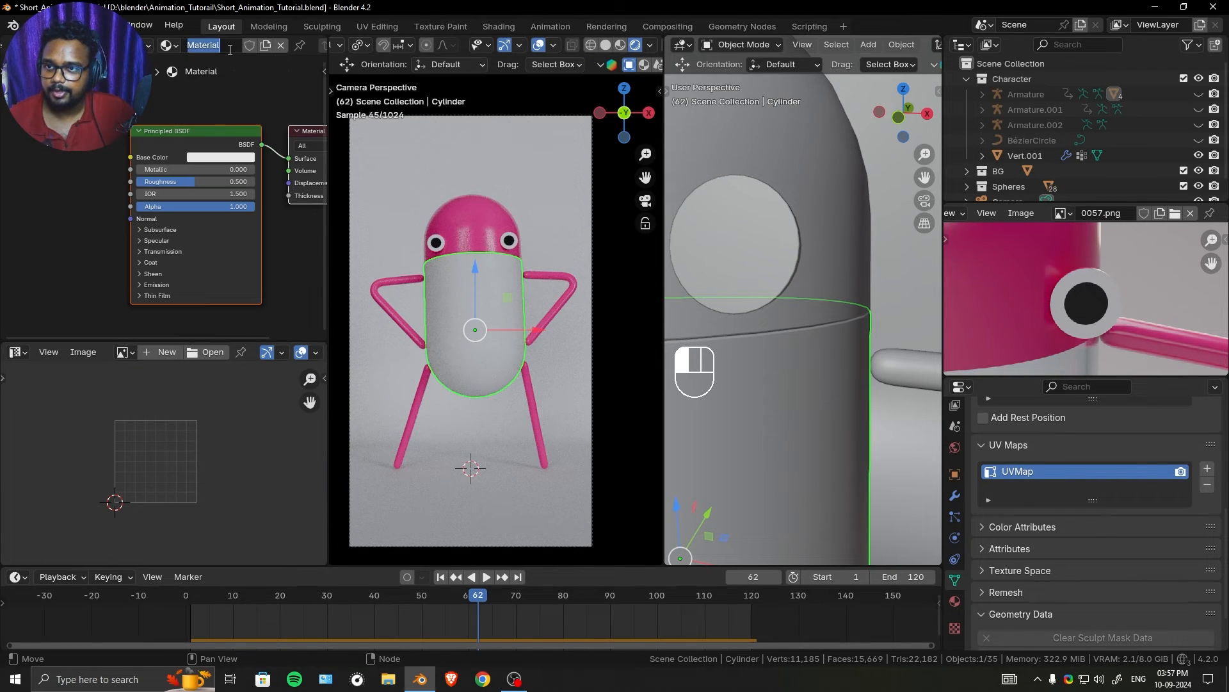
text(Gl)
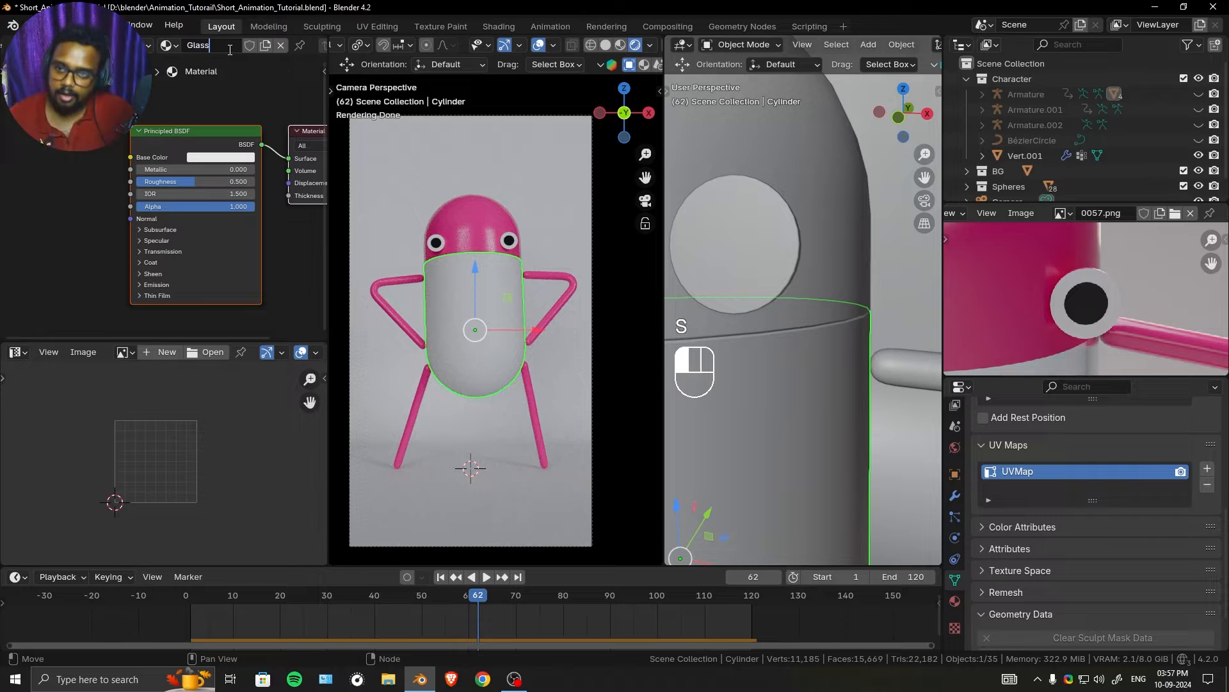
text(ass)
text(T)
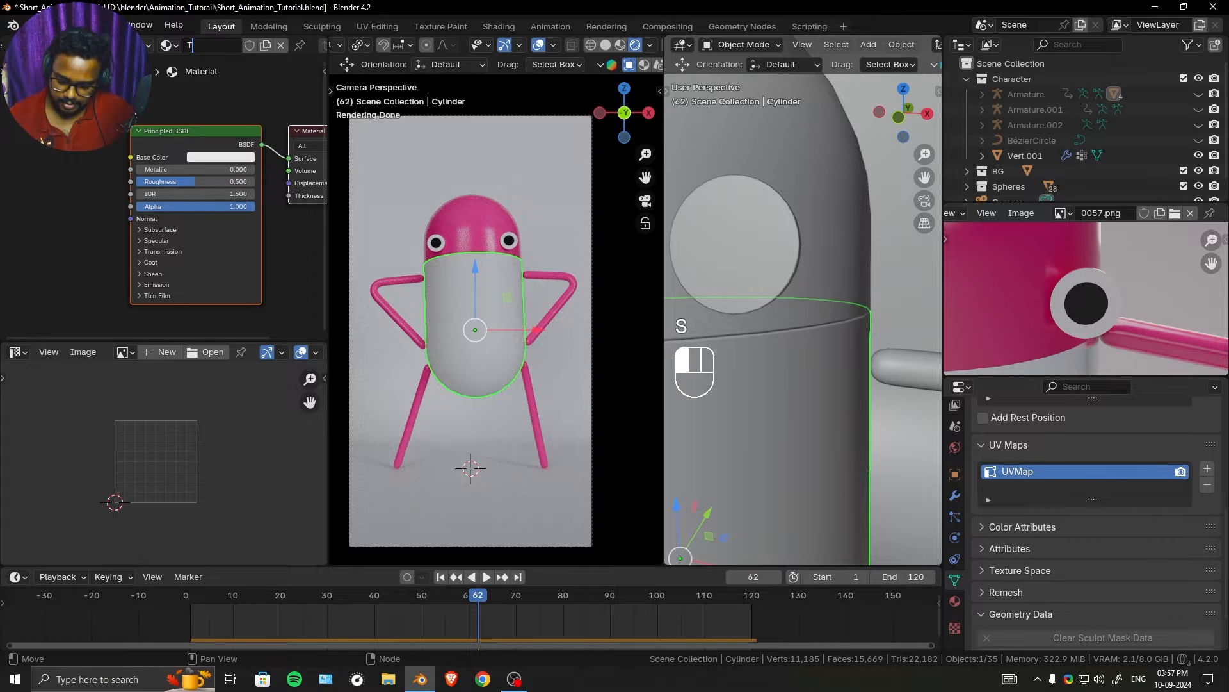
text(ran)
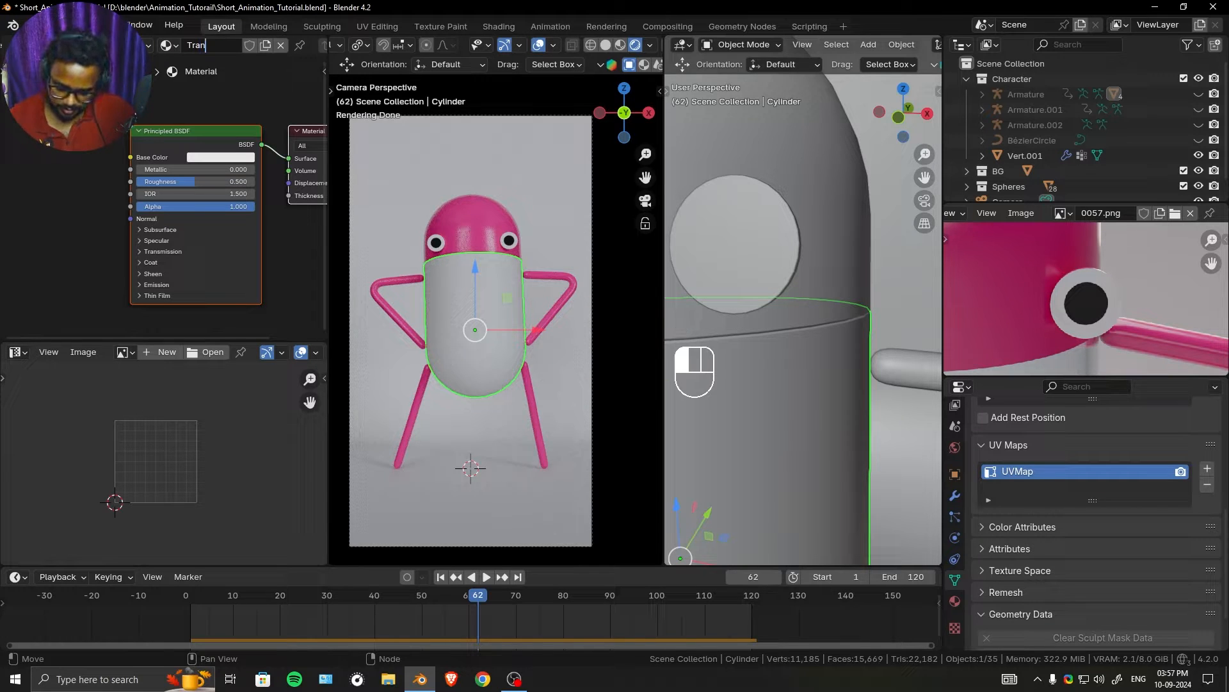
text(_Plastic)
key(Return)
- Set the Tran_Plastic base colour to pure white and its roughness to about 0.038
scroll(143, 197, up, 1)
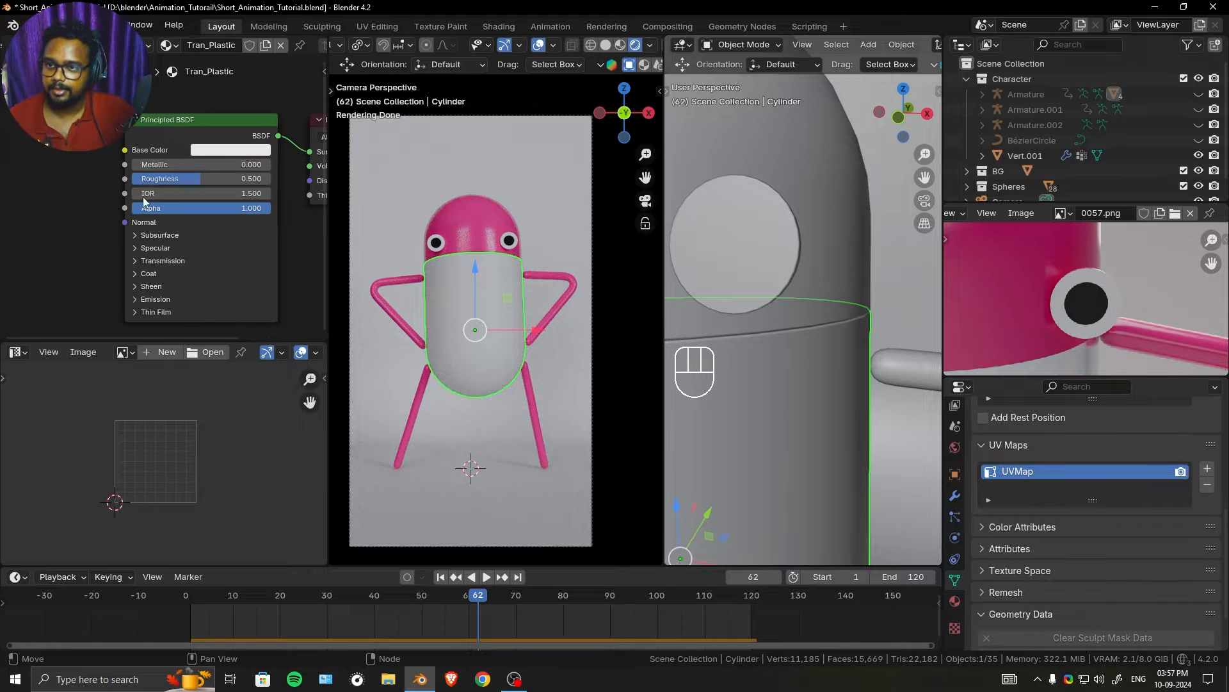
scroll(144, 197, up, 2)
click(205, 135)
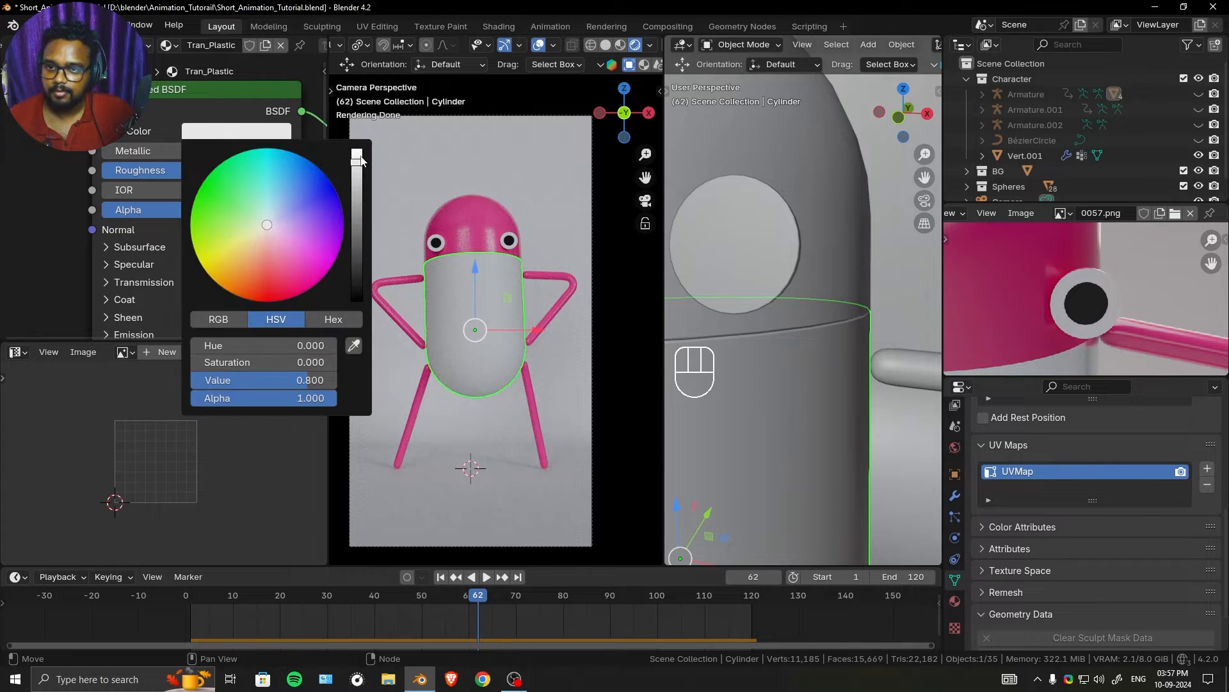
drag(357, 163, 357, 149)
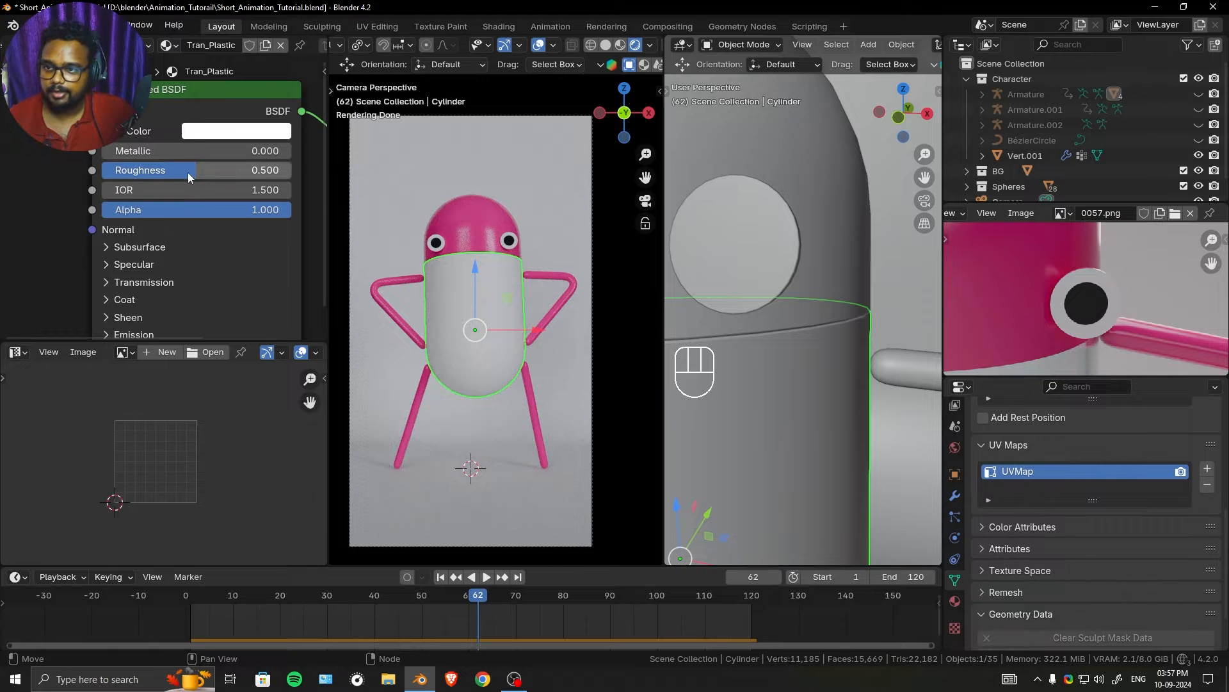
drag(187, 172, 128, 173)
- Set the transmission weight of the Tran_Plastic material to 1
middle_drag(138, 308, 112, 255)
click(118, 232)
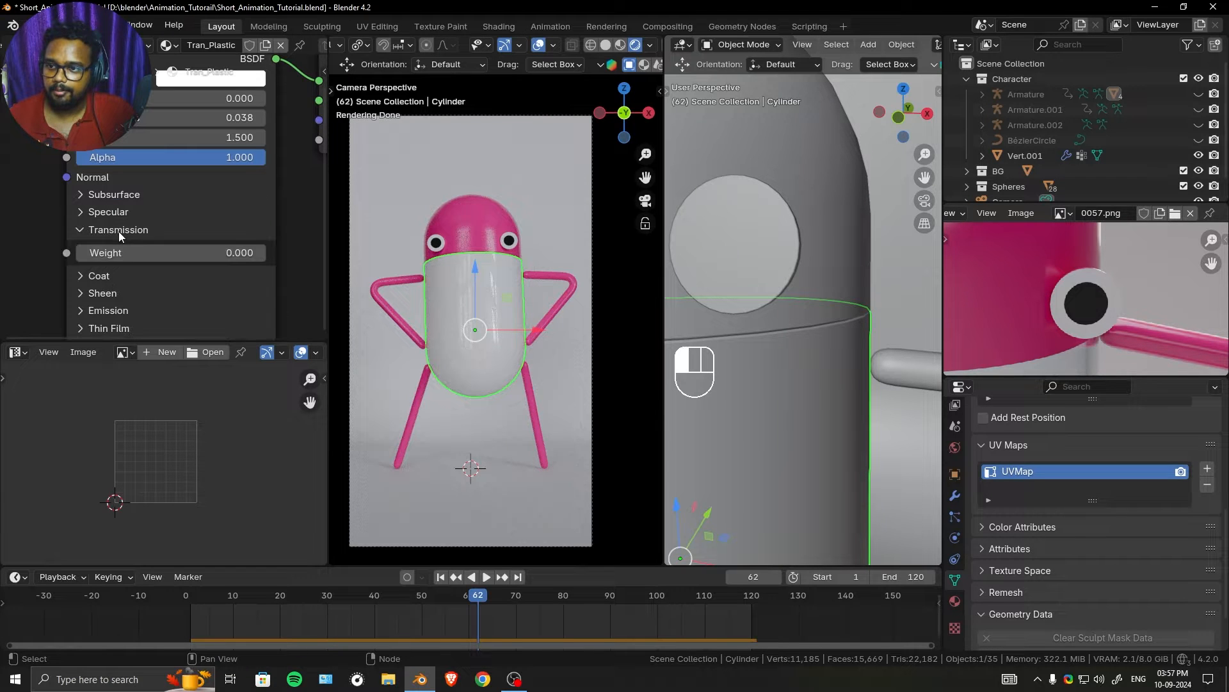
drag(127, 252, 179, 252)
middle_drag(128, 152, 124, 205)
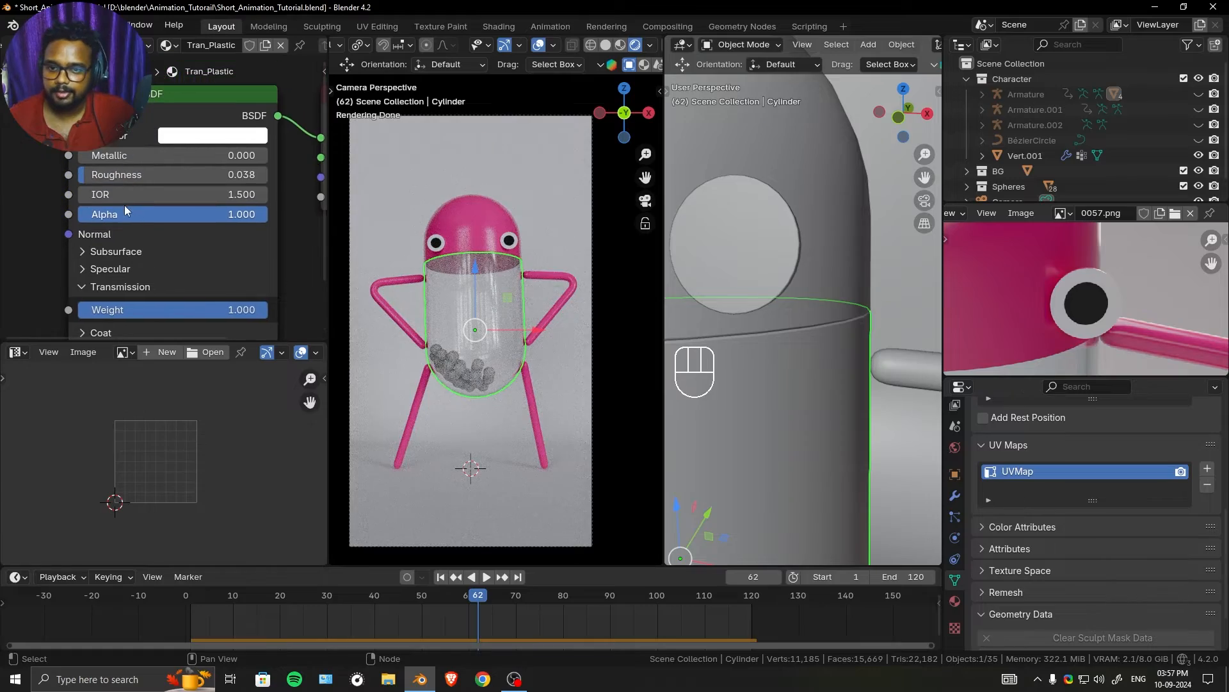
ctrl+middle_drag(510, 381, 509, 279)
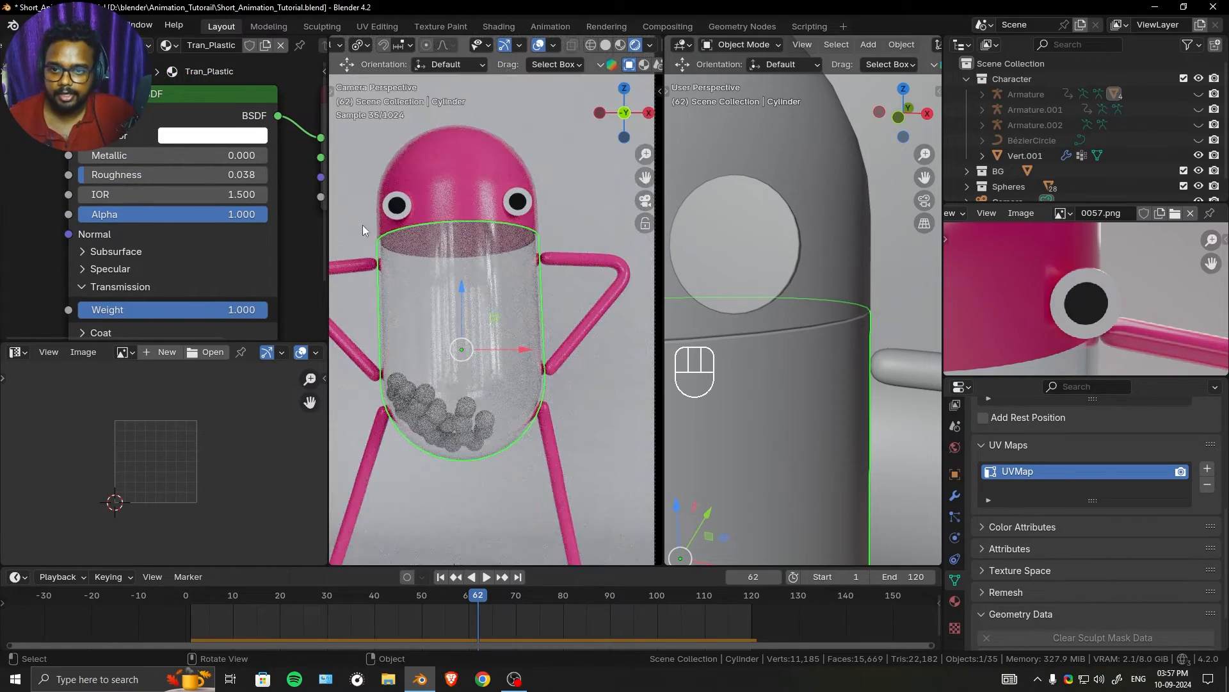
- Raise the Tran_Plastic material's metallic value to 0.043 and its roughness to 0.045
drag(118, 161, 123, 160)
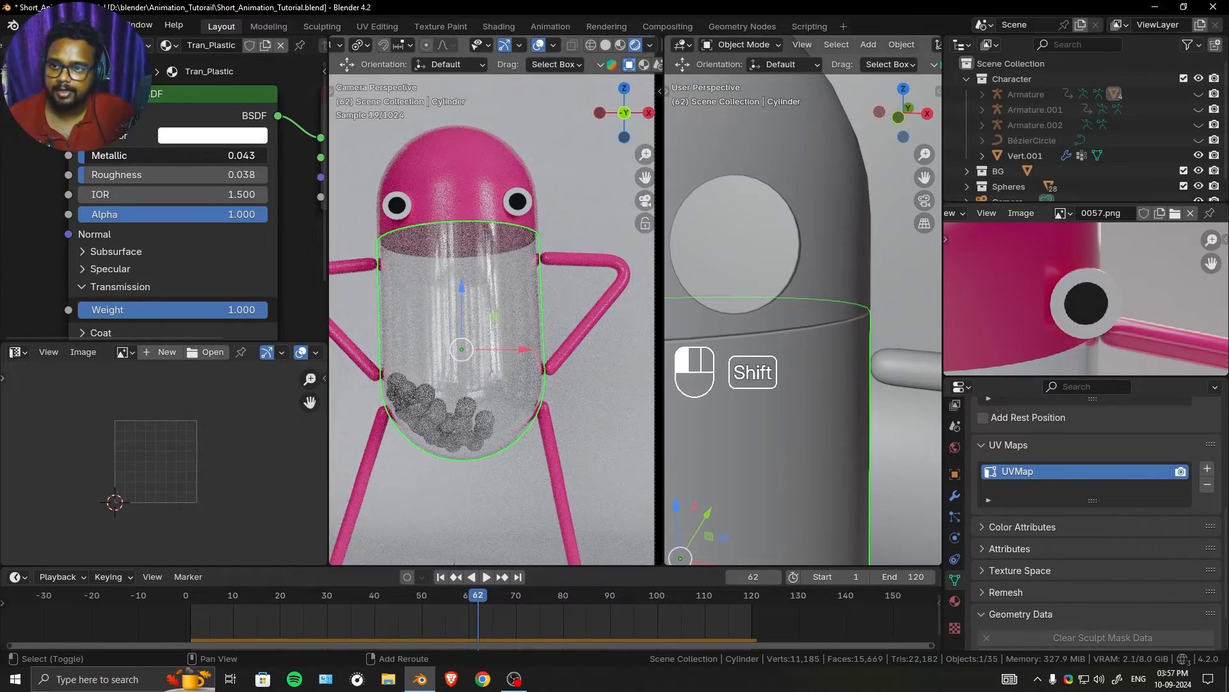
scroll(174, 119, down, 2)
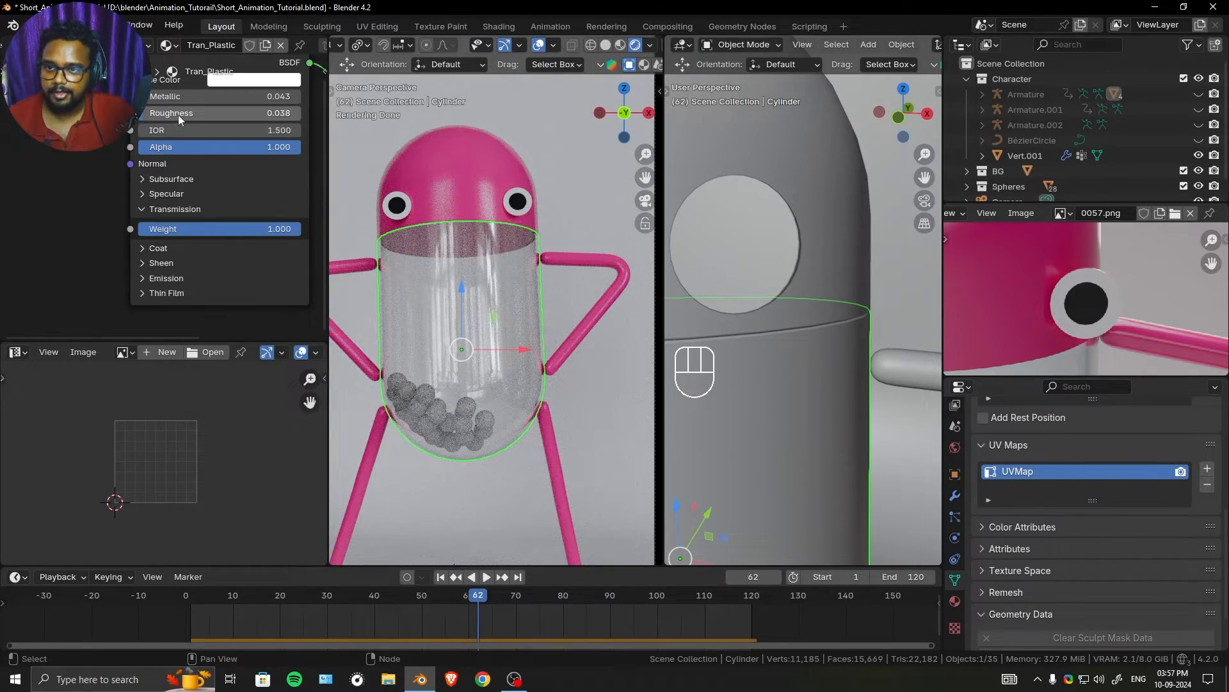
shift+drag(178, 114, 181, 114)
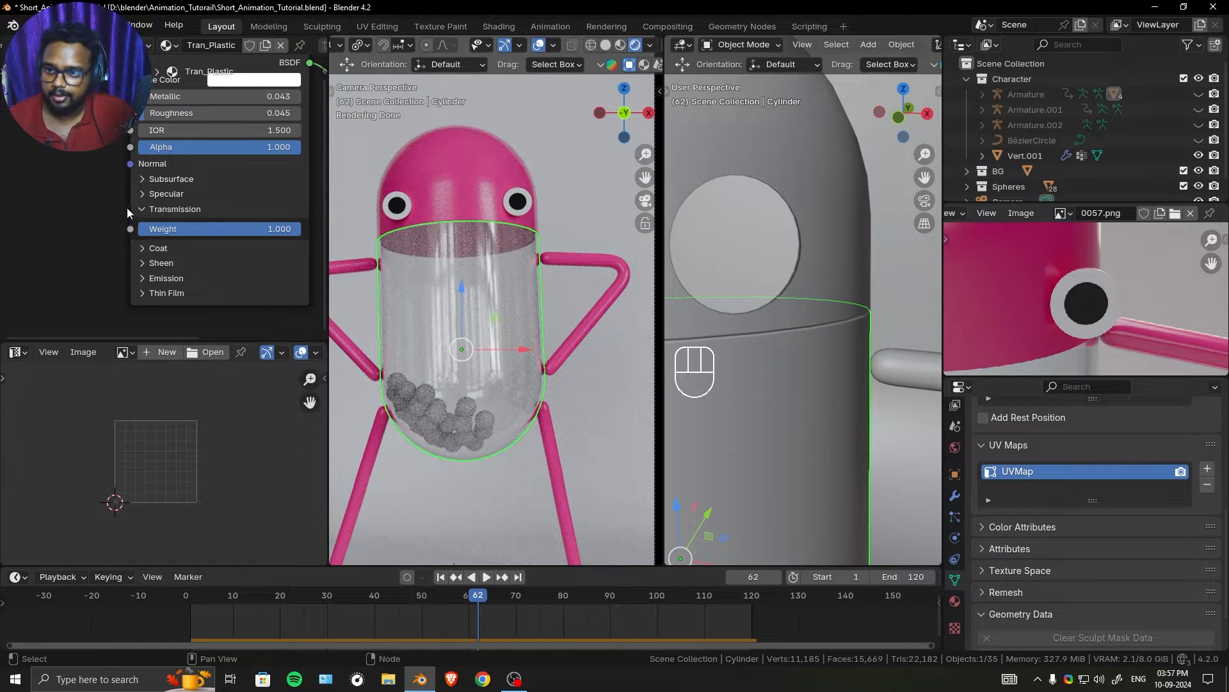
- Add a Layer Weight node beside the Tran_Plastic material's Principled BSDF
scroll(127, 207, down, 2)
key(shift+a)
text(layer)
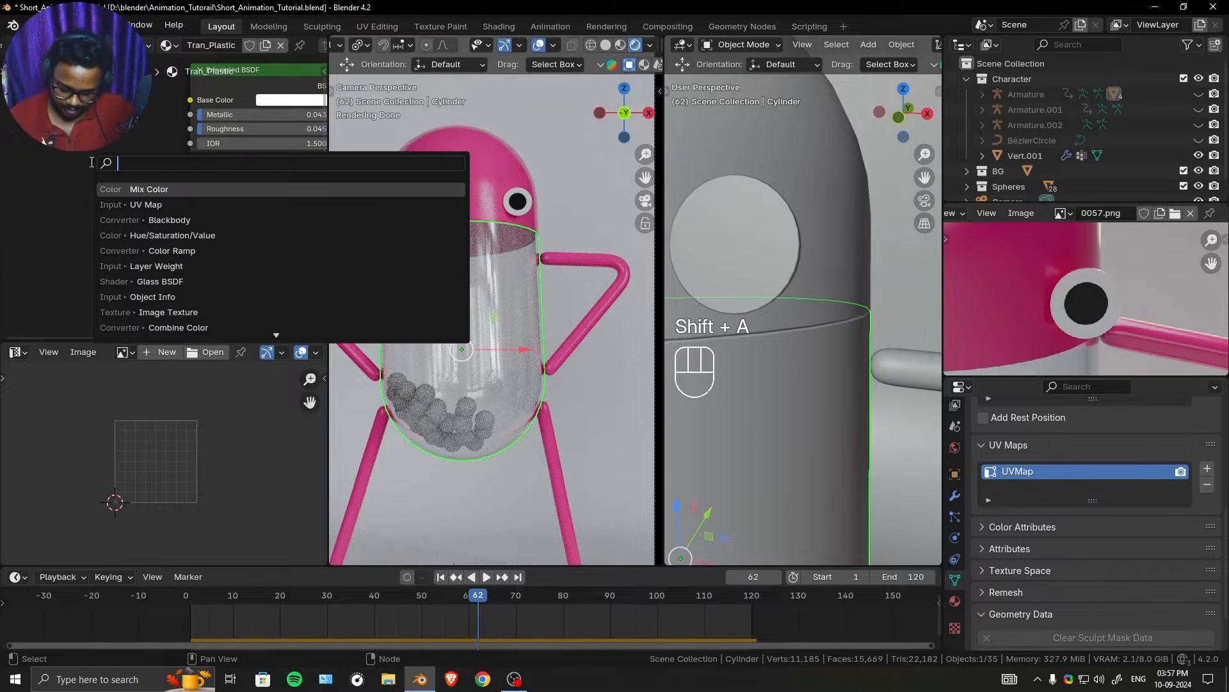
click(121, 189)
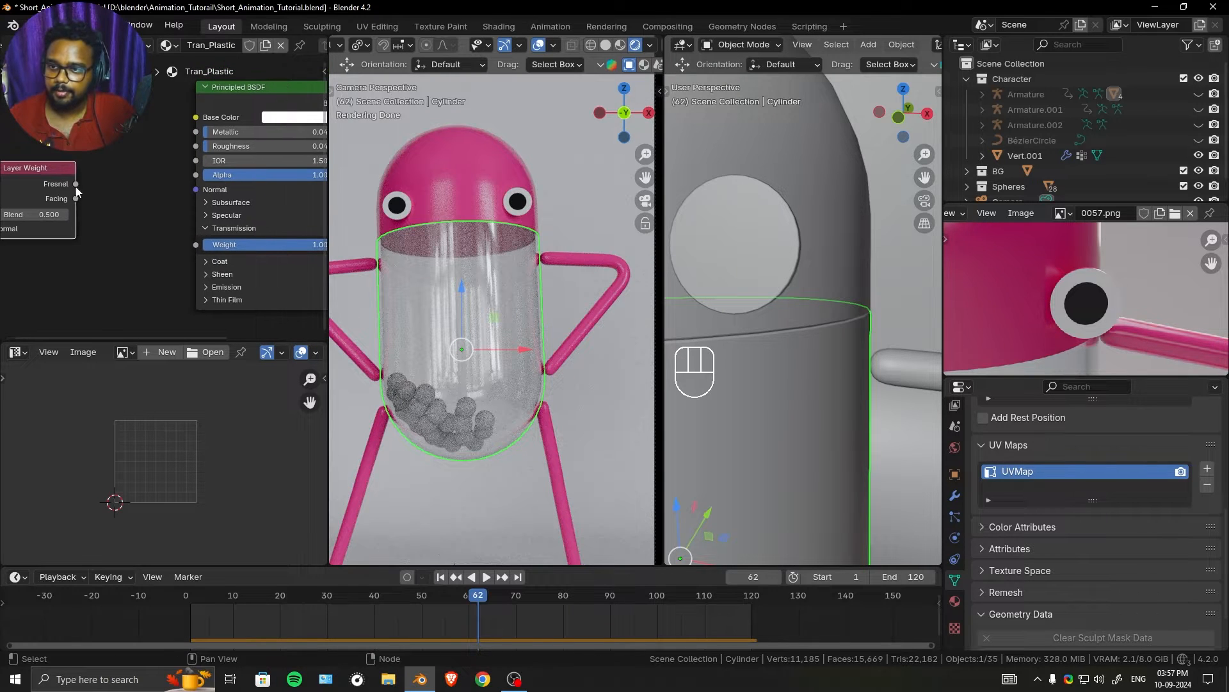
- Connect the Layer Weight's Facing output to IOR and to the factor of a new Color Ramp placed before the shader
drag(77, 198, 106, 216)
text(colo)
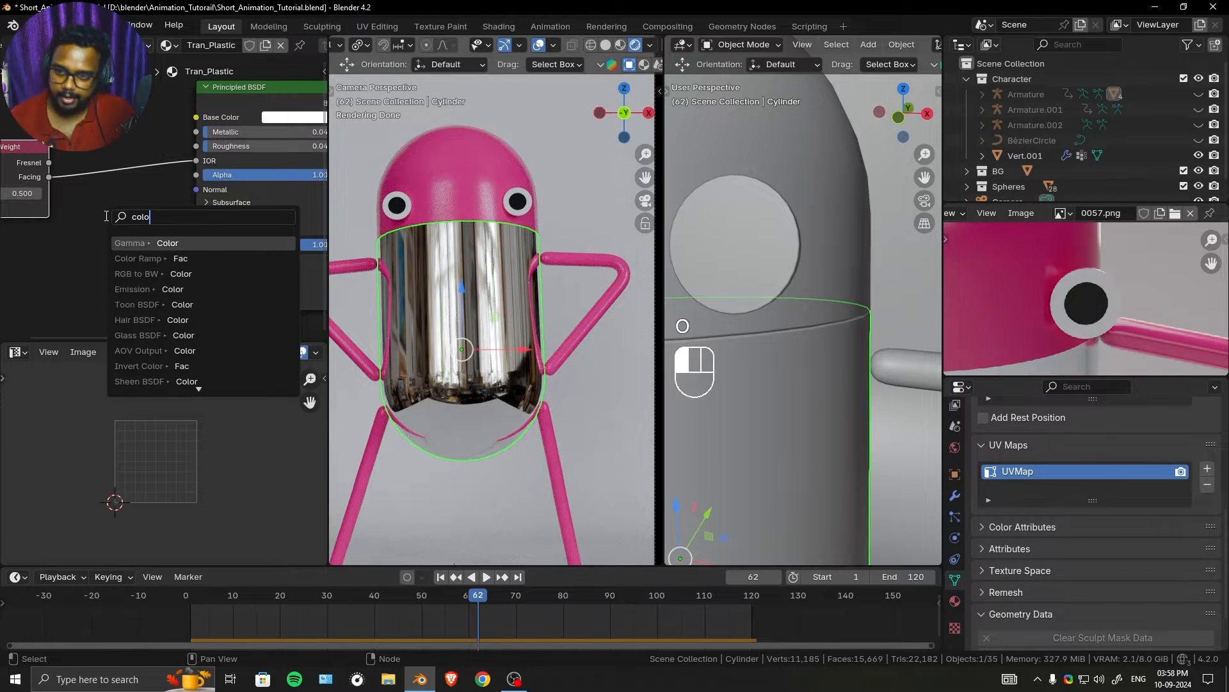
click(139, 258)
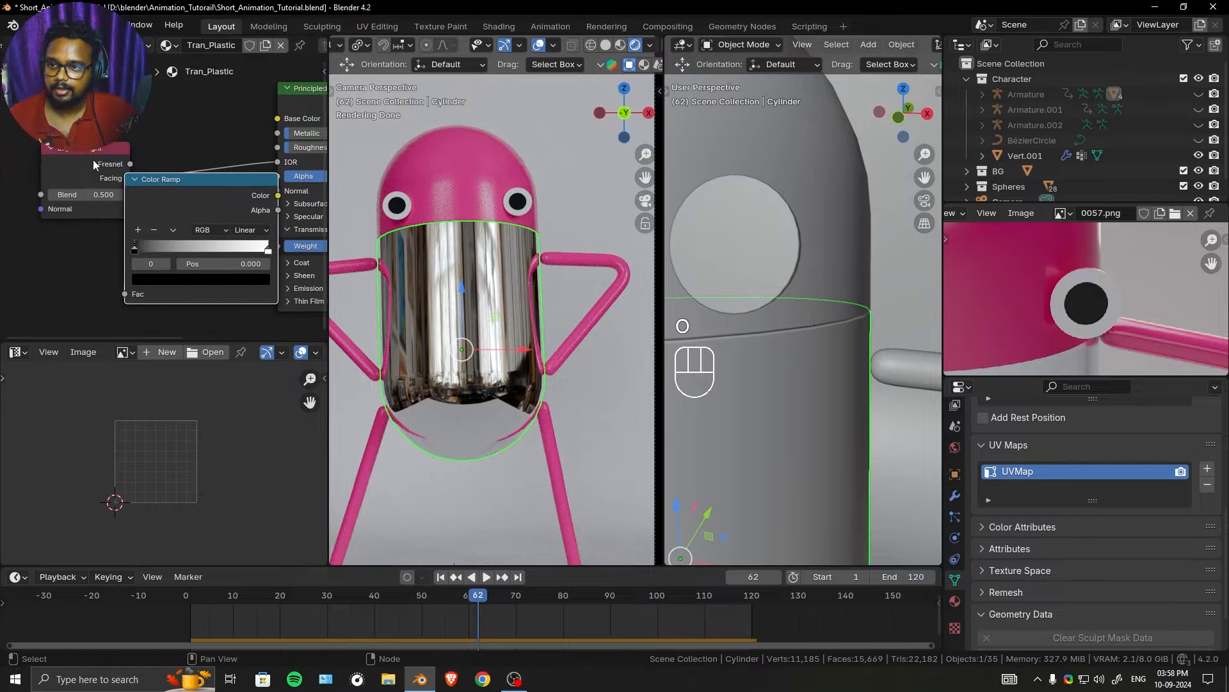
drag(94, 159, 18, 166)
drag(198, 204, 163, 165)
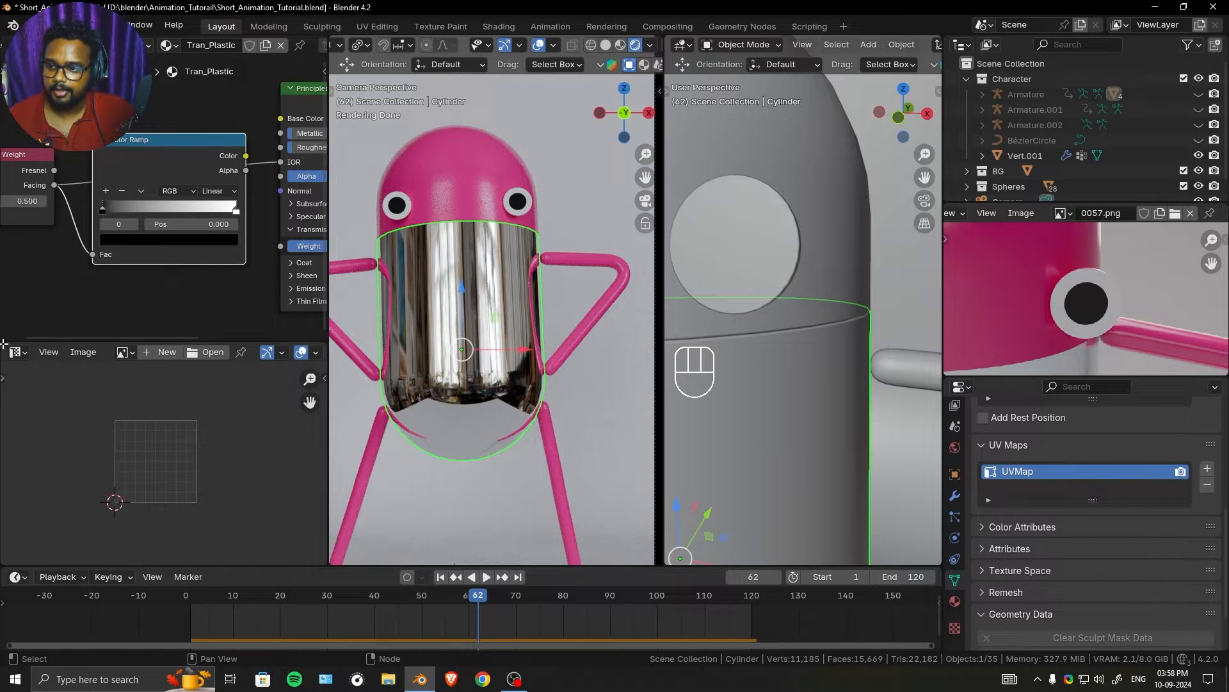
- Enlarge the node editor and preview the Color Ramp's output directly on the body
drag(2, 337, 21, 382)
drag(200, 280, 274, 274)
drag(140, 275, 143, 255)
scroll(115, 287, up, 4)
scroll(150, 273, down, 3)
middle_drag(150, 272, 109, 256)
ctrl+shift+click(150, 225)
ctrl+right_drag(241, 222, 230, 256)
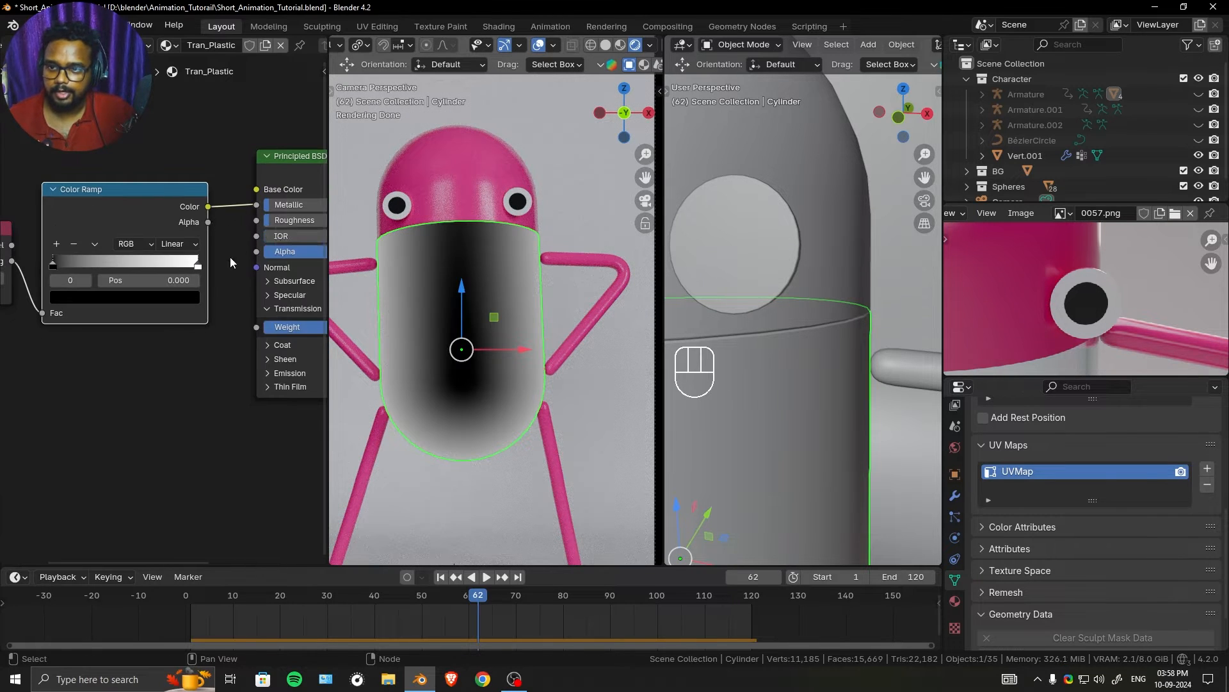
- Connect the Color Ramp's colour to the Principled BSDF's IOR and return the preview to the full shader
drag(253, 236, 257, 236)
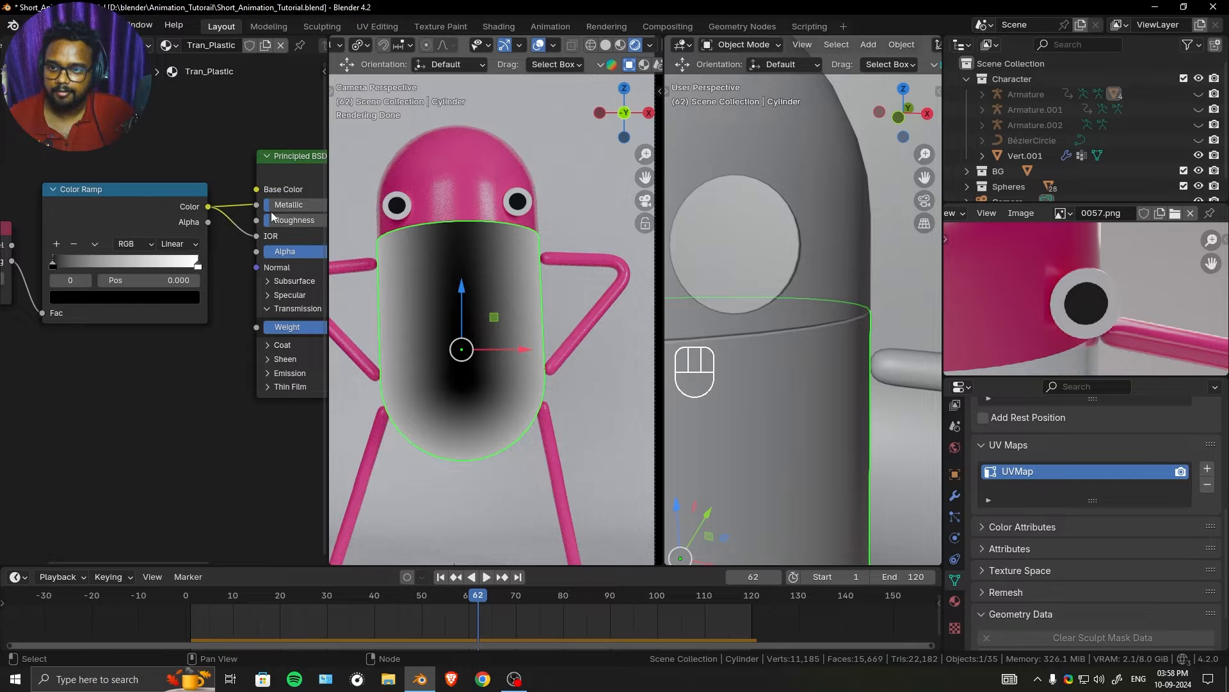
middle_drag(314, 217, 196, 243)
ctrl+shift+click(224, 172)
middle_drag(92, 291, 232, 272)
scroll(56, 306, up, 2)
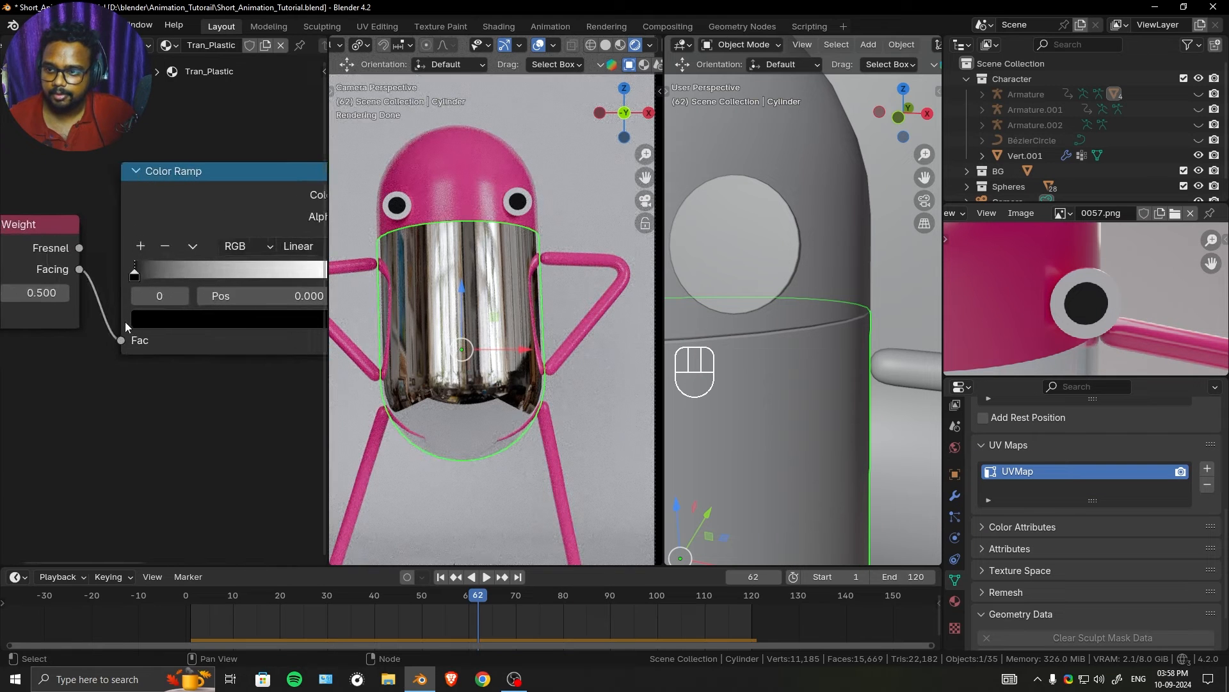
- Flip the Color Ramp's gradient and set the Layer Weight's Blend to 0.05
click(147, 241)
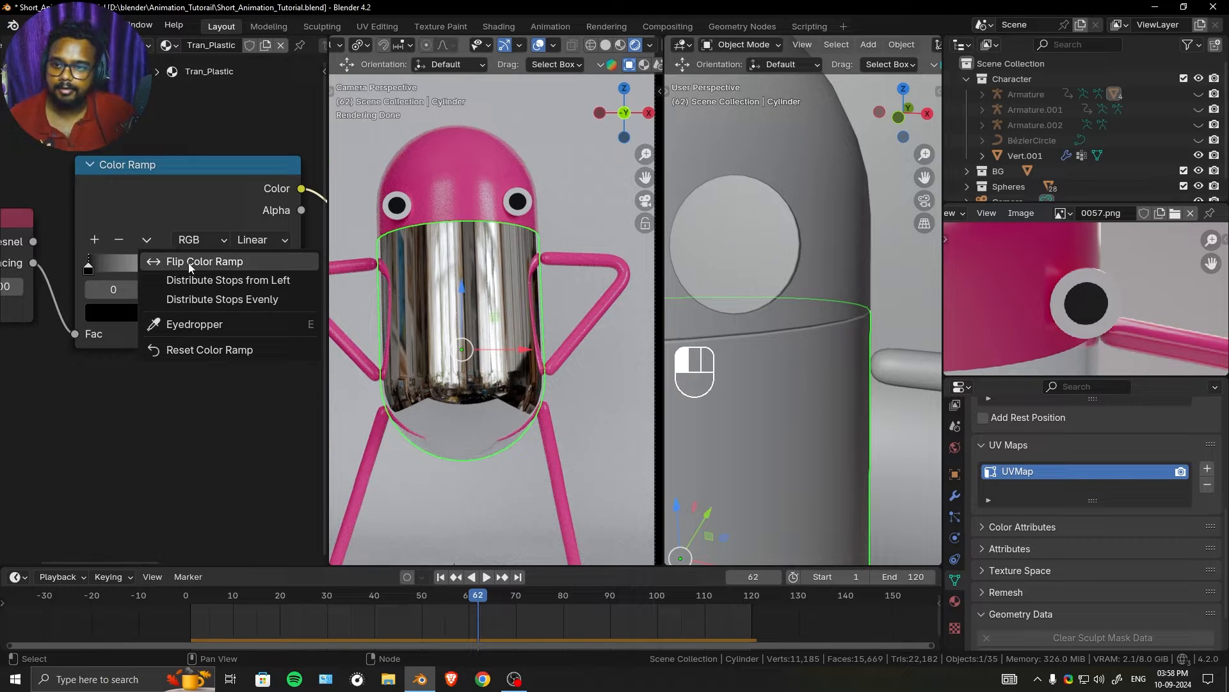
click(218, 261)
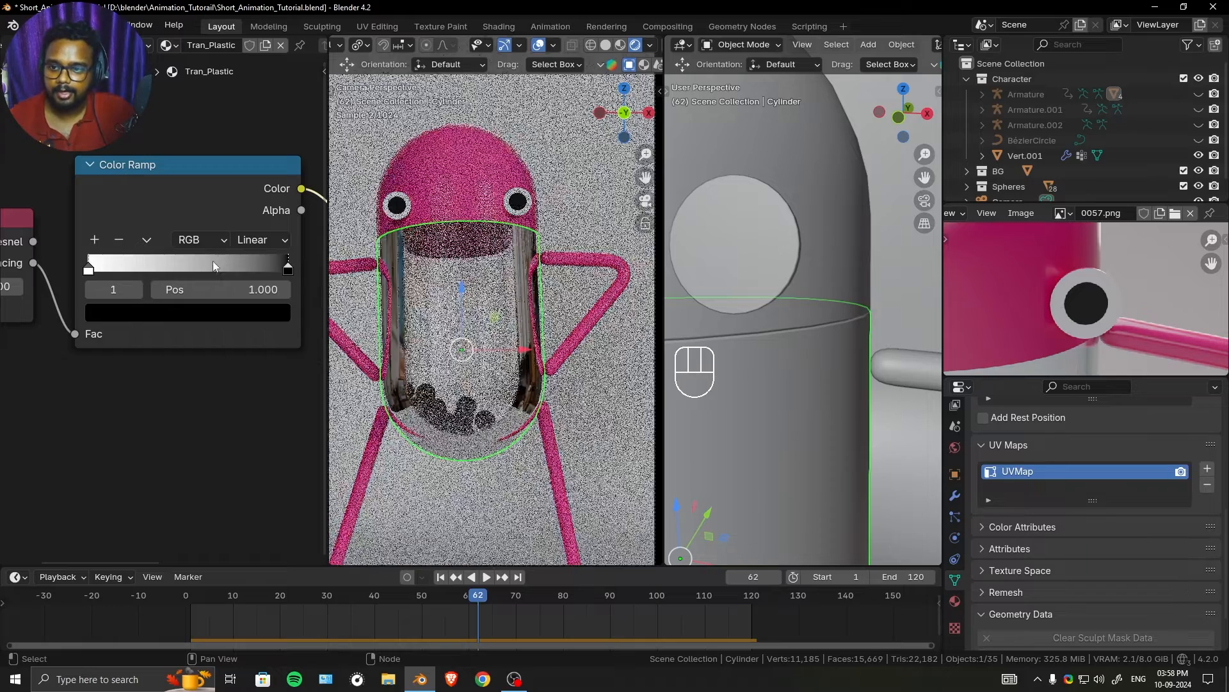
middle_drag(98, 352, 216, 334)
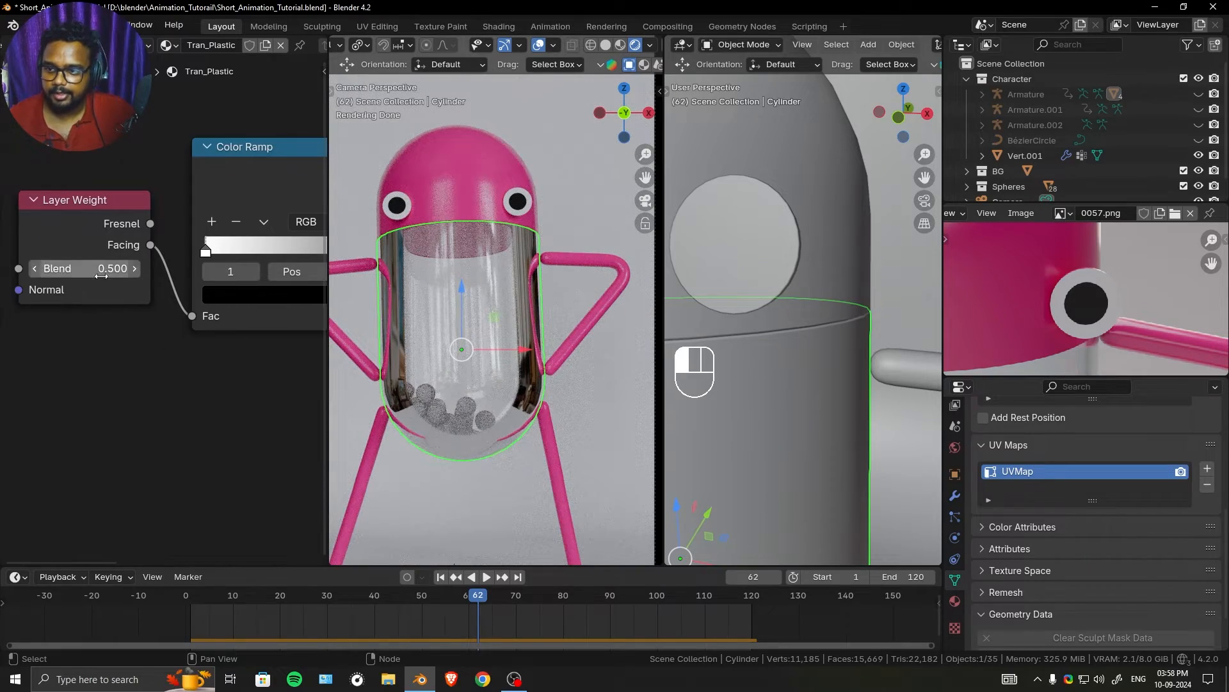
shift+drag(101, 271, 24, 272)
middle_drag(186, 368, 137, 377)
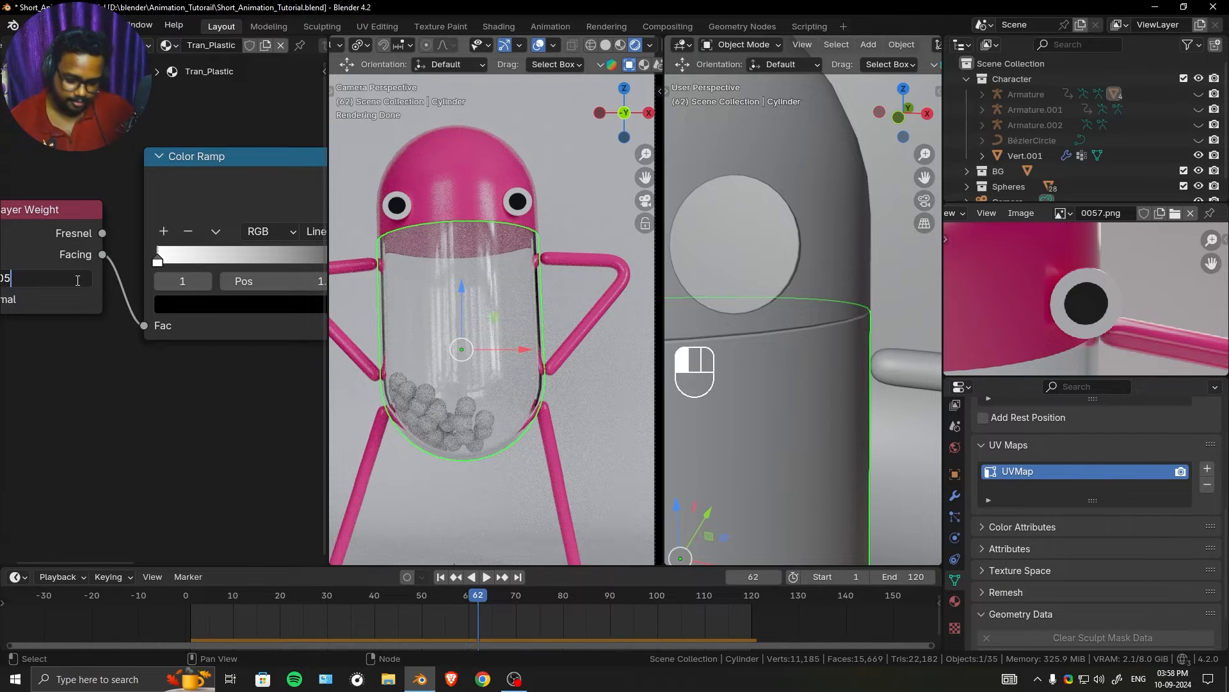
key(Return)
- Lighten the Color Ramp's black stop to grey, then move the white stop to 0.073 and the grey stop to 0.798
middle_drag(94, 351, 25, 361)
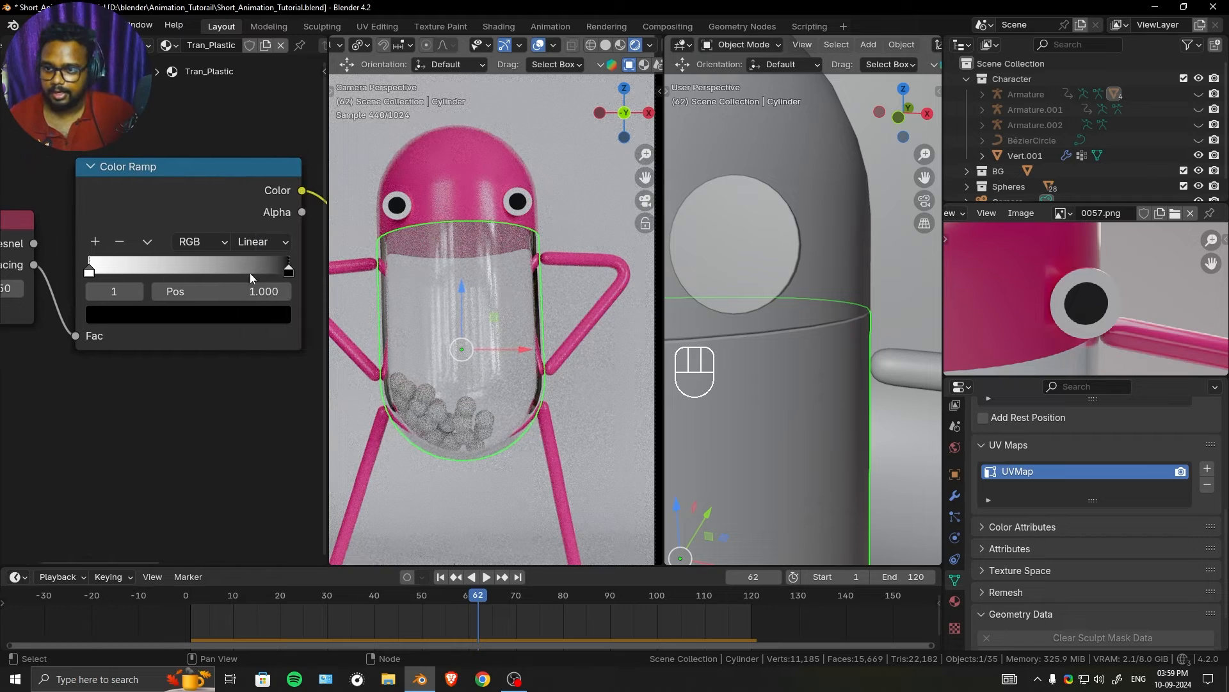
click(258, 320)
drag(275, 491, 275, 464)
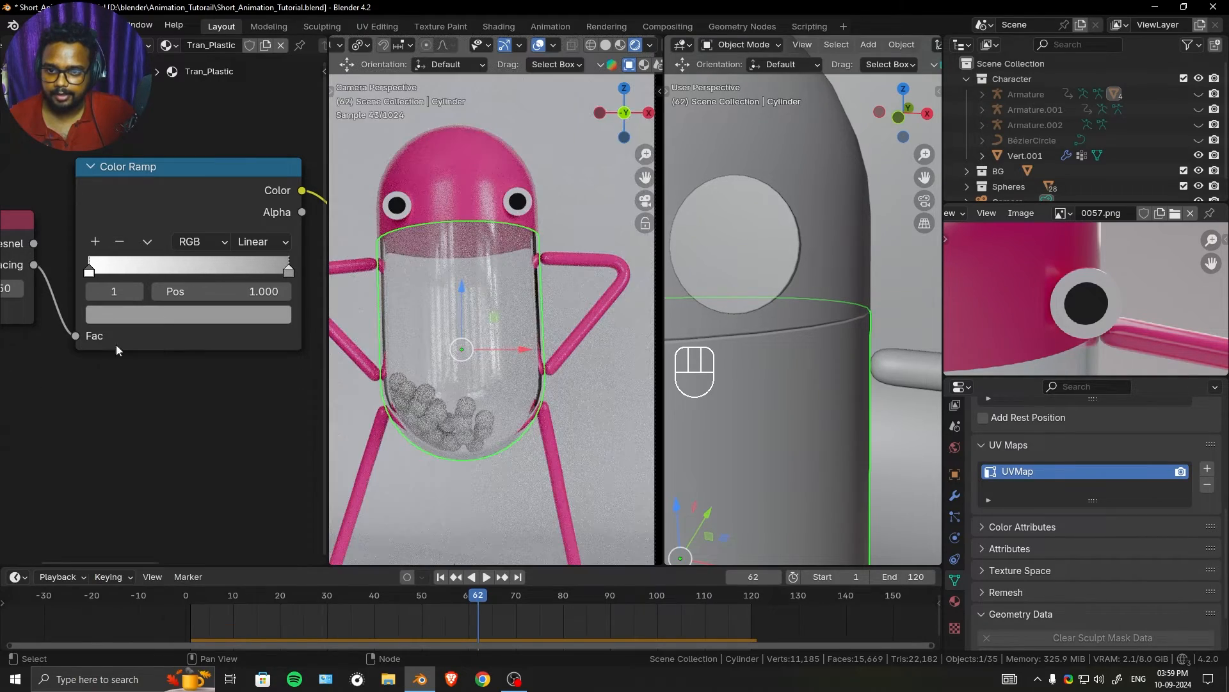
mouse_move(90, 275)
mouse_down()
mouse_move(139, 275)
mouse_move(104, 281)
mouse_up()
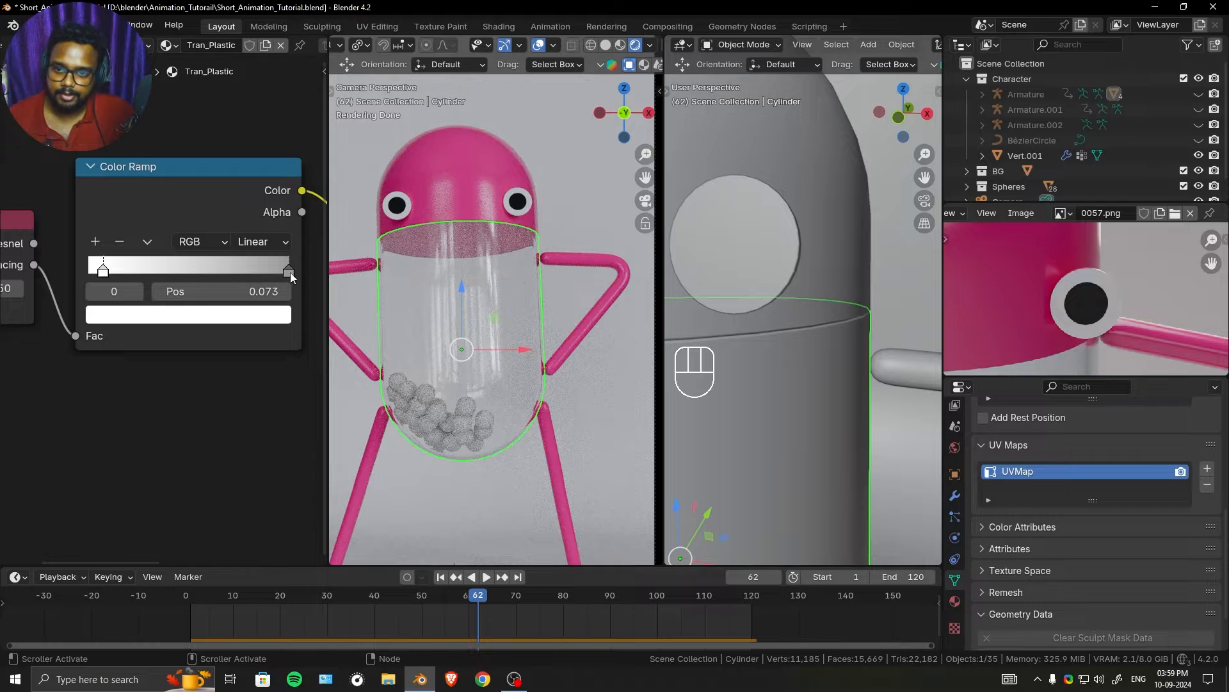
mouse_move(289, 272)
mouse_down()
mouse_move(218, 283)
mouse_move(290, 276)
mouse_up()
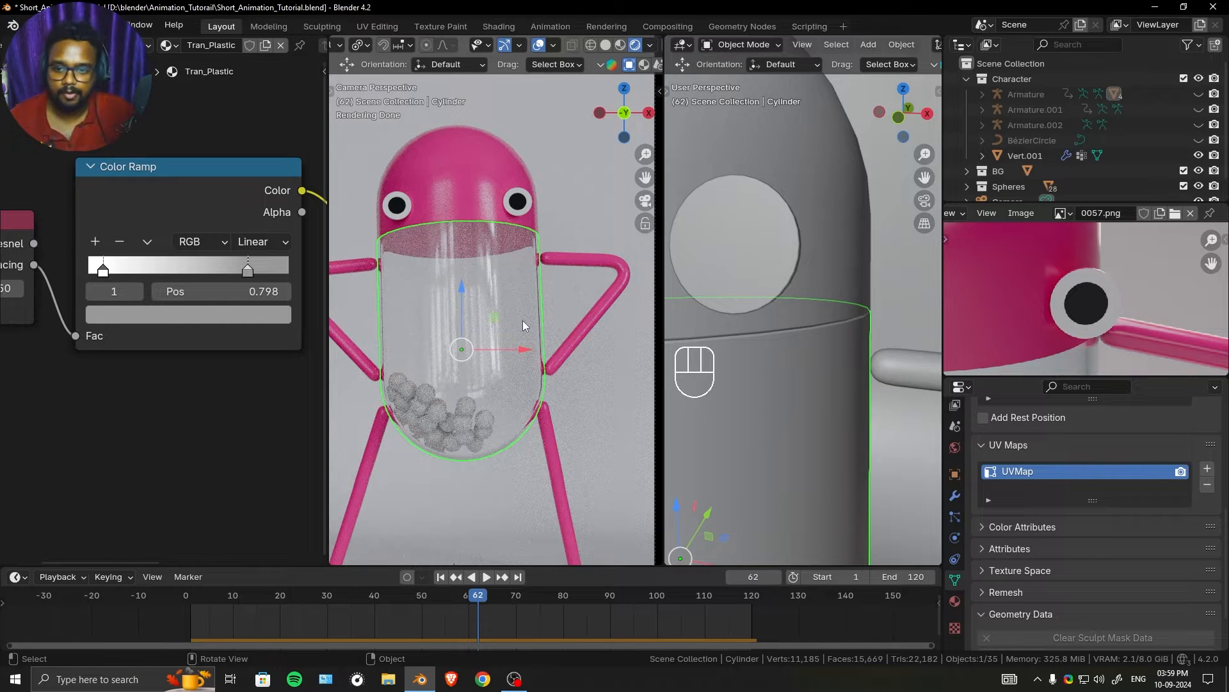
- Try tinting and slightly darkening the Base Color of the Tran_Plastic material's Principled BSDF
scroll(154, 363, down, 6)
middle_drag(212, 298, 125, 346)
scroll(165, 347, up, 4)
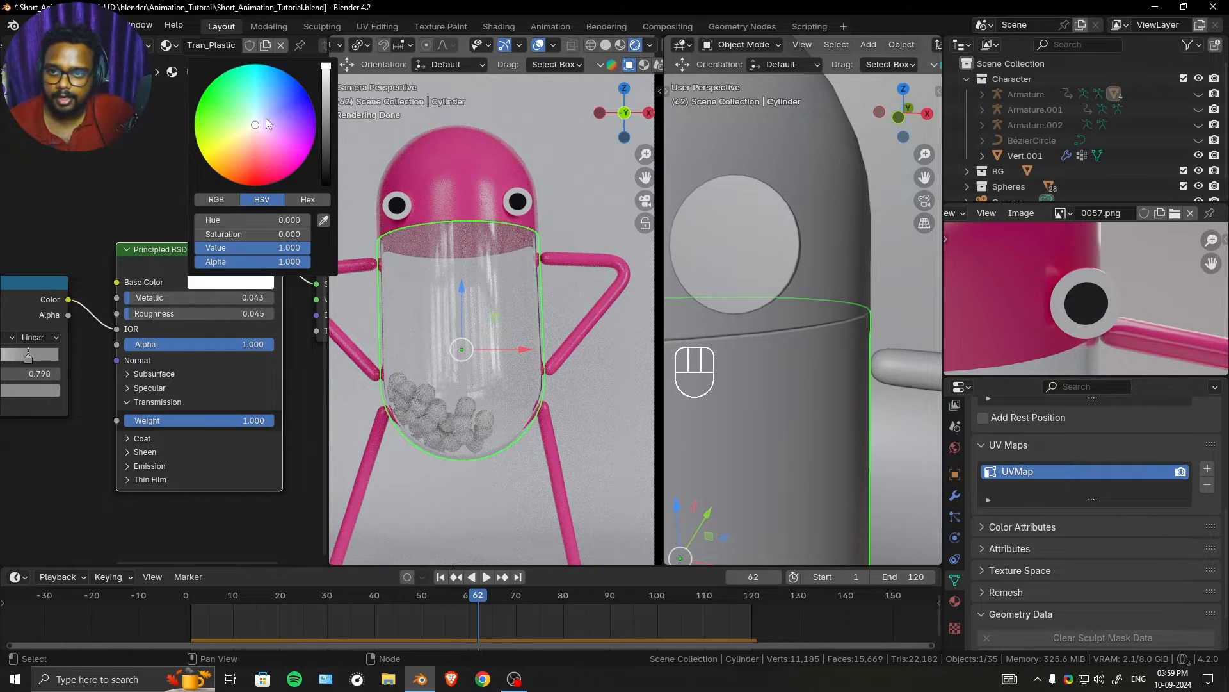
click(269, 117)
drag(269, 116, 239, 117)
key(ctrl+z)
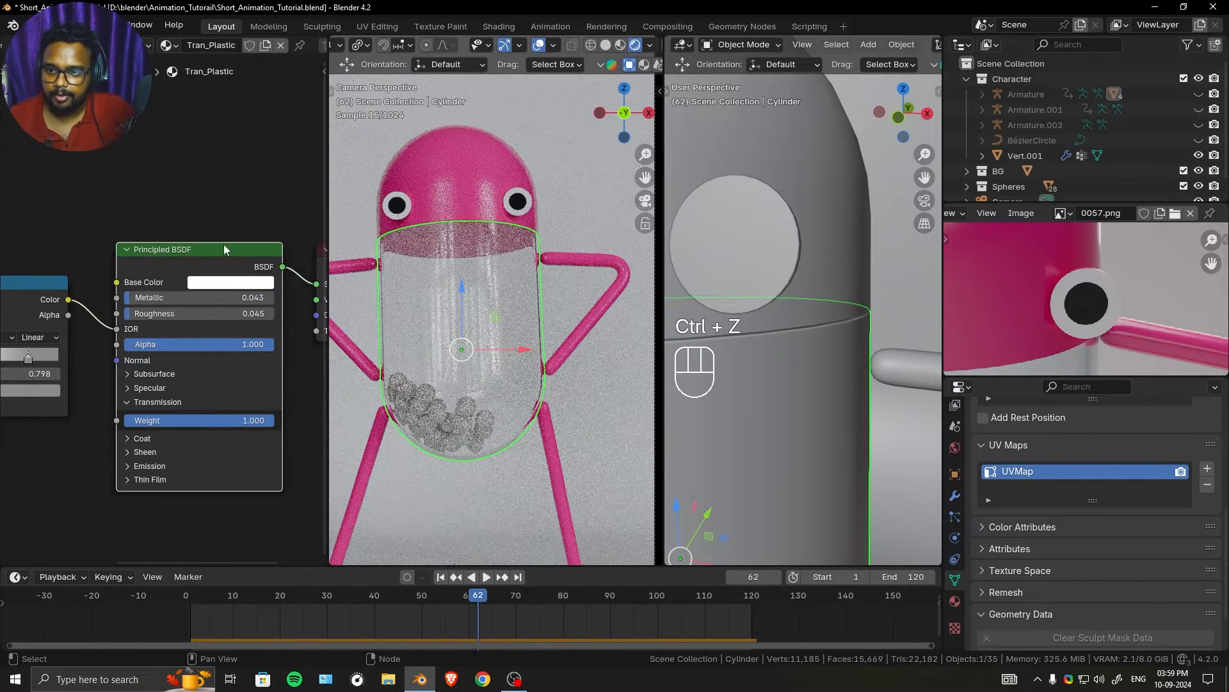
click(245, 285)
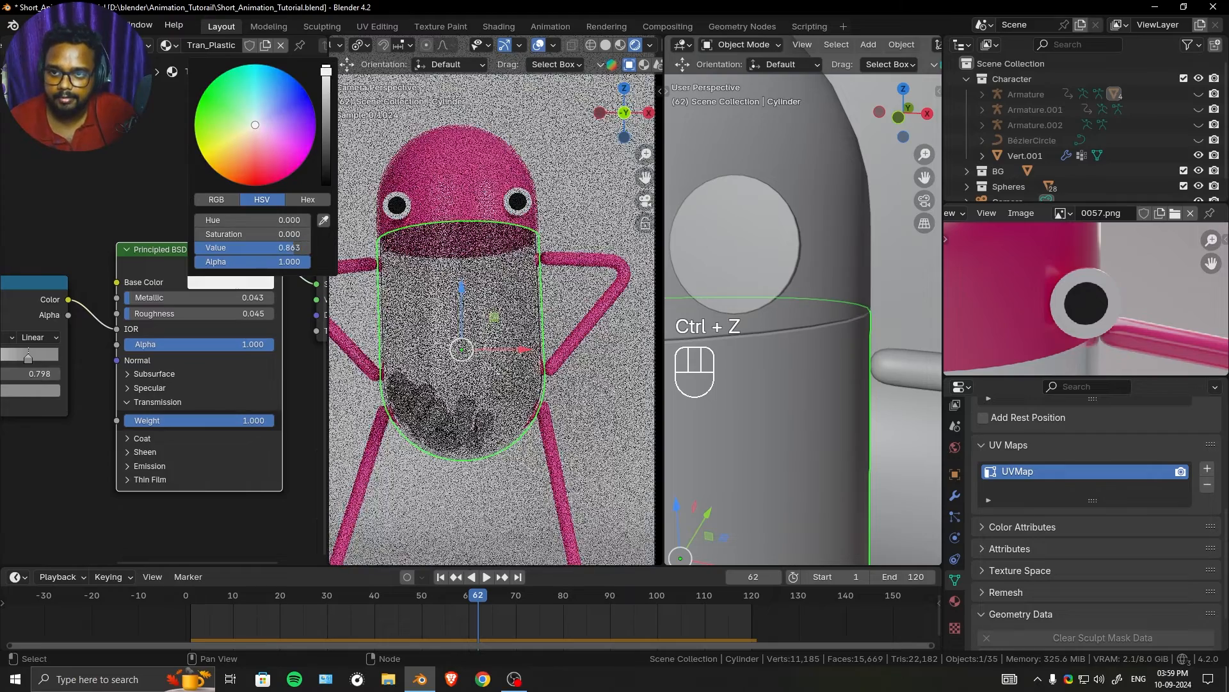
drag(326, 71, 326, 65)
shift+drag(293, 248, 290, 248)
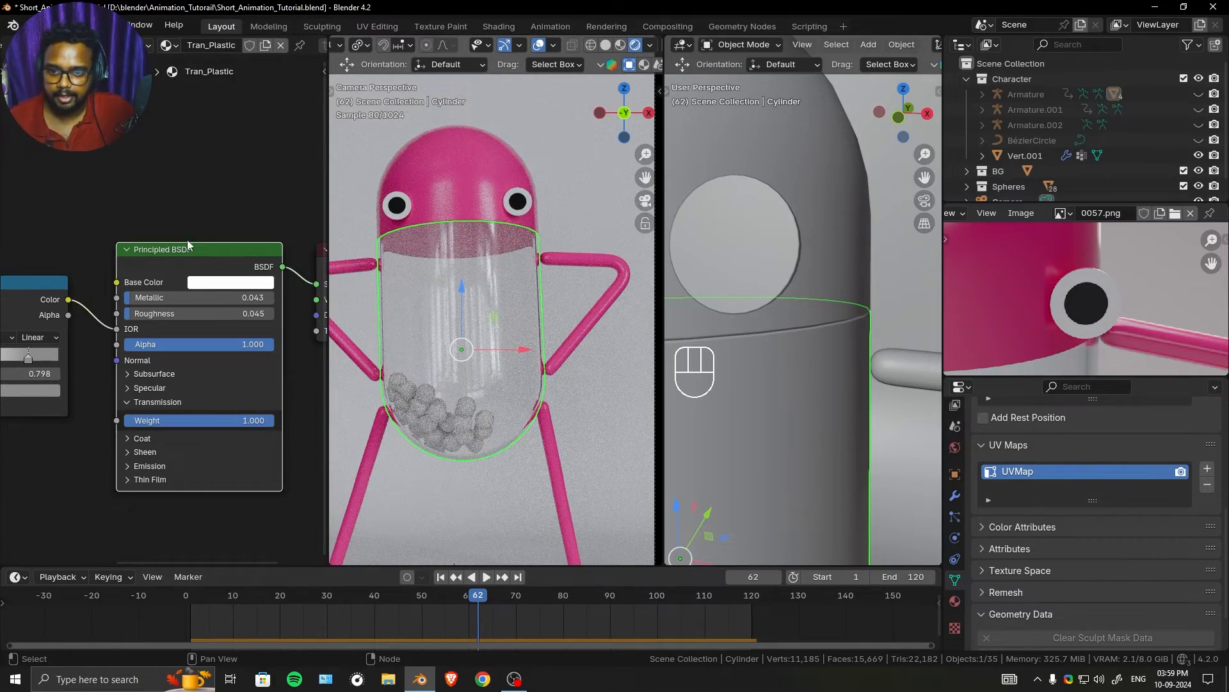
- Expand the Principled BSDF's Specular settings and try a blue specular Tint on the transparent plastic
scroll(163, 310, up, 3)
drag(195, 354, 280, 358)
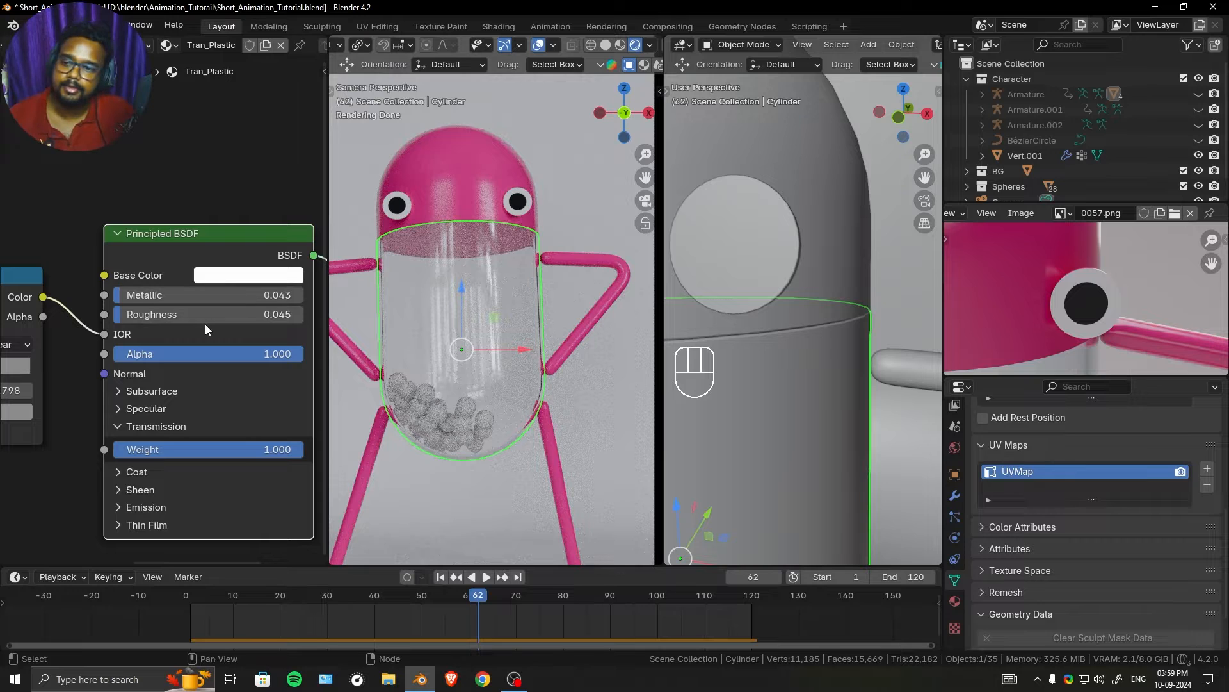
click(174, 392)
click(175, 391)
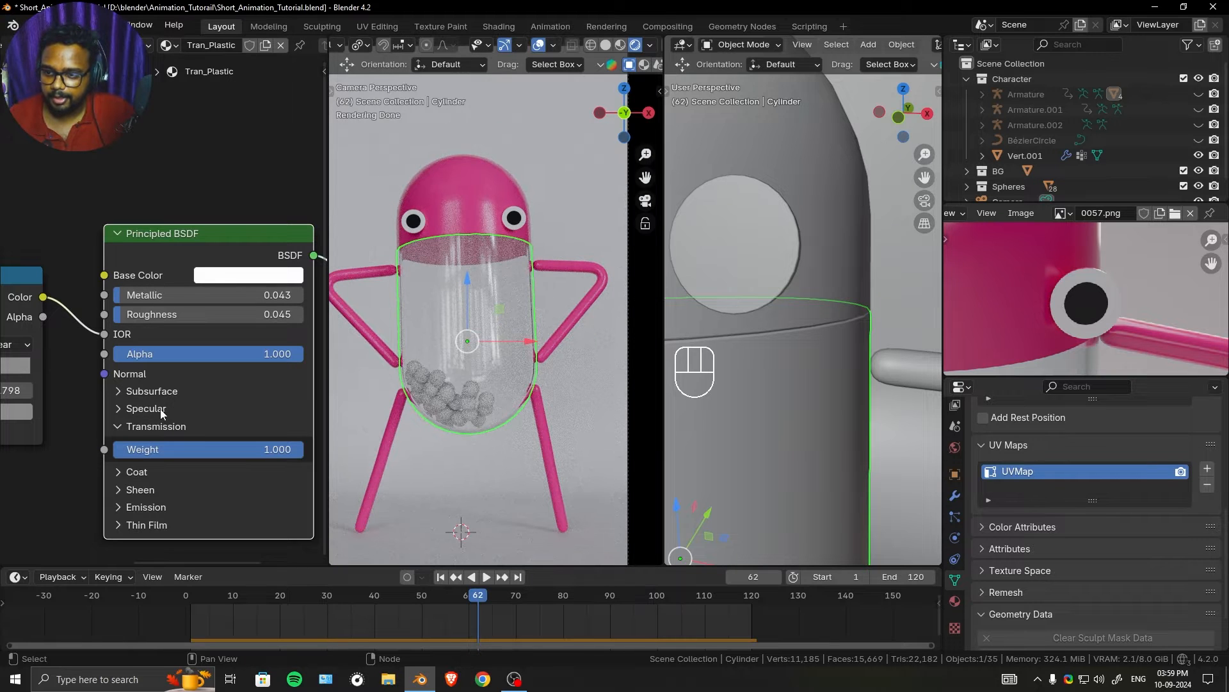
click(160, 409)
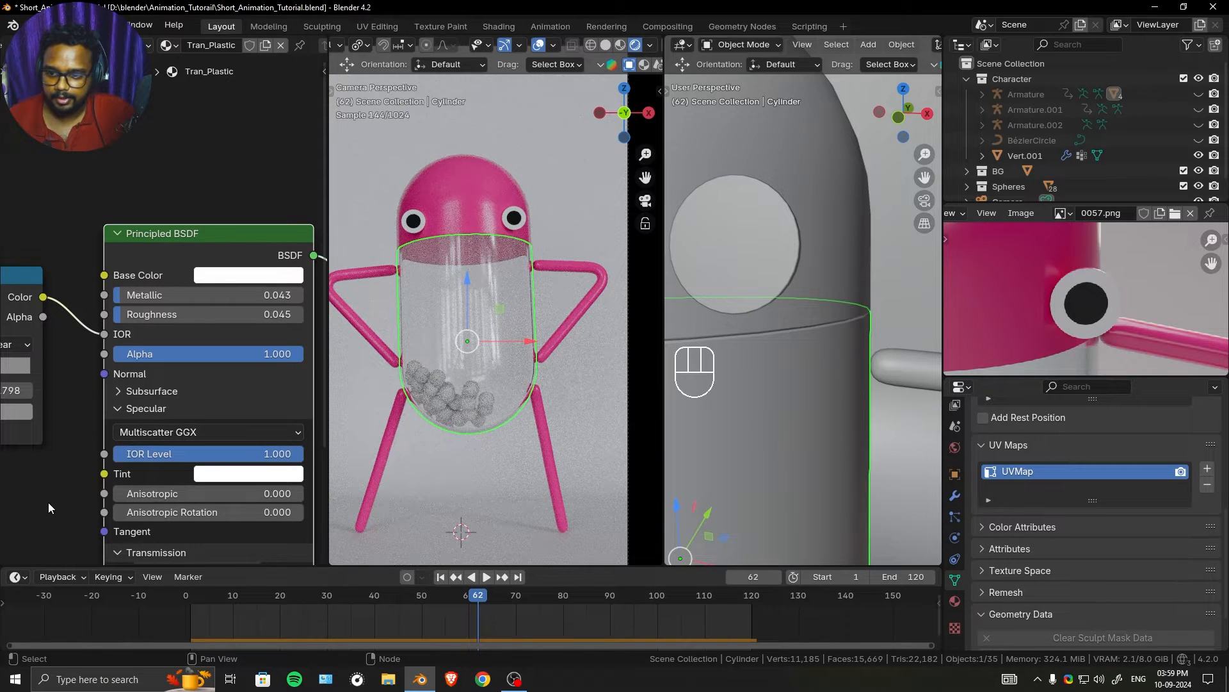
scroll(50, 499, down, 2)
click(212, 375)
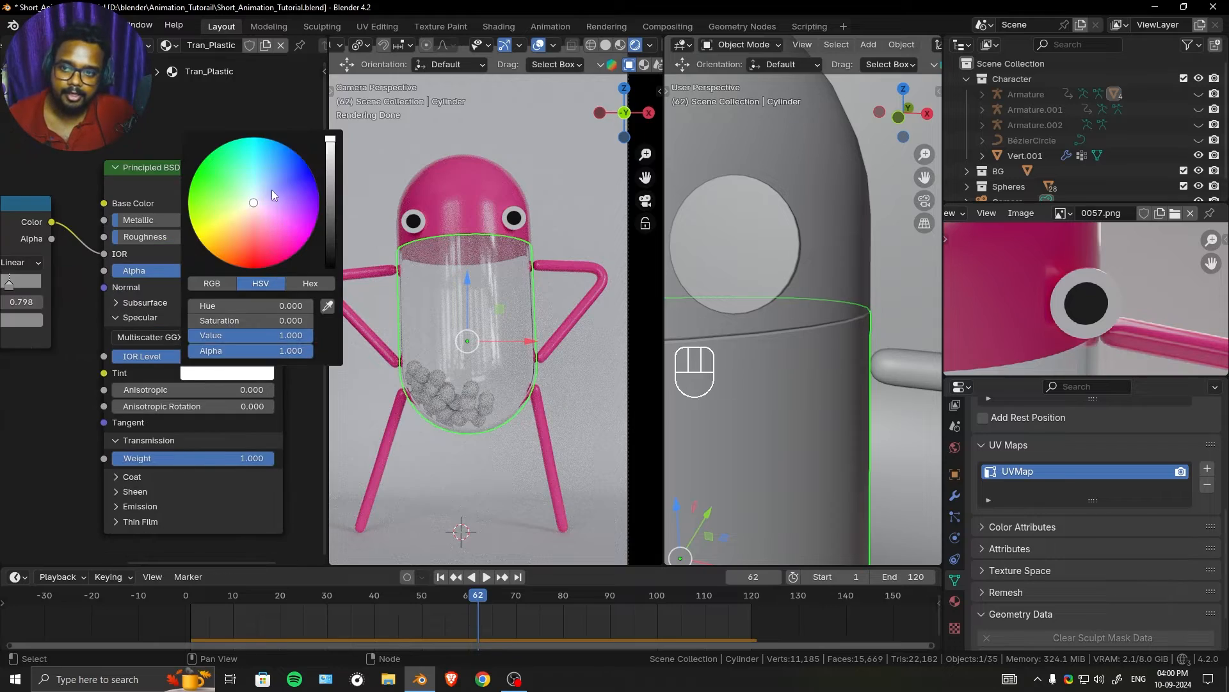
click(286, 184)
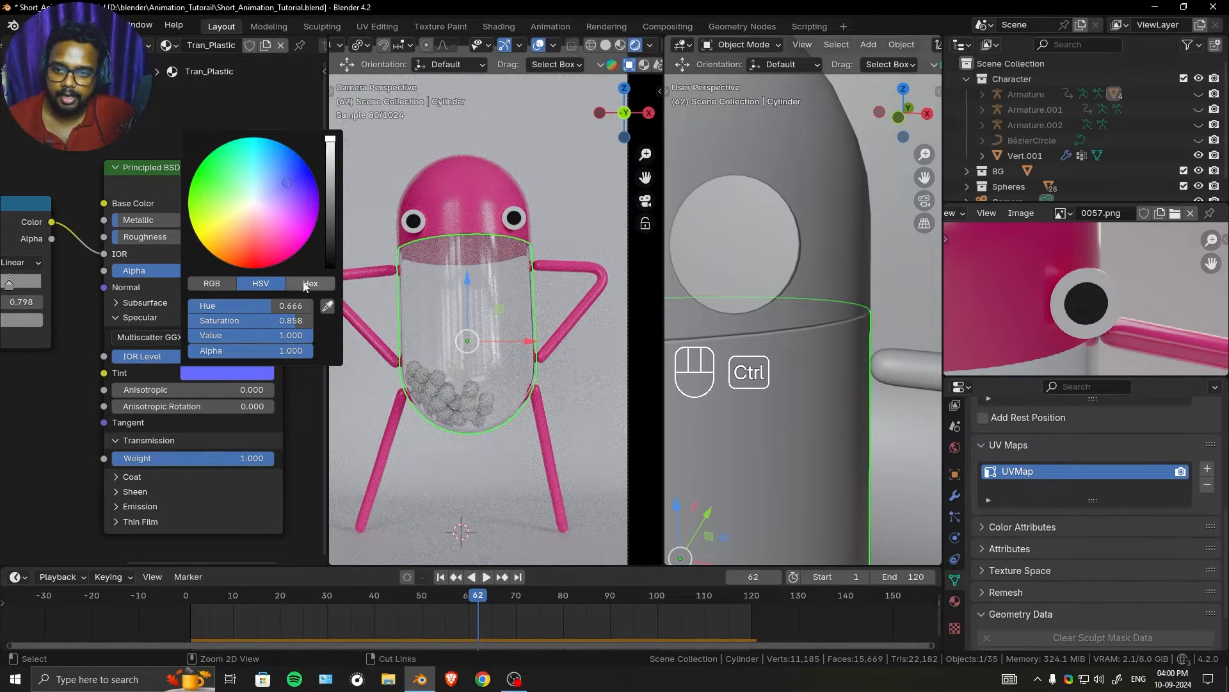
key(ctrl+z)
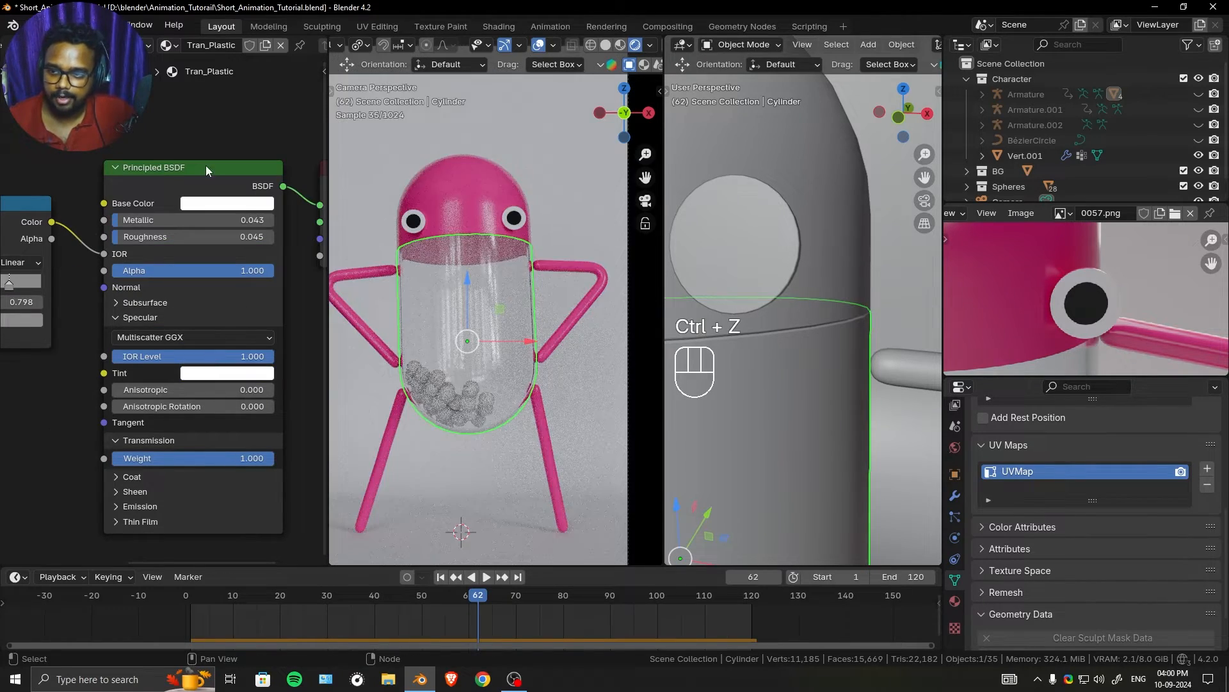
- Save the file and give the first Icosphere in the Spheres collection a new material named Ball
key(ctrl+s)
scroll(478, 279, up, 2)
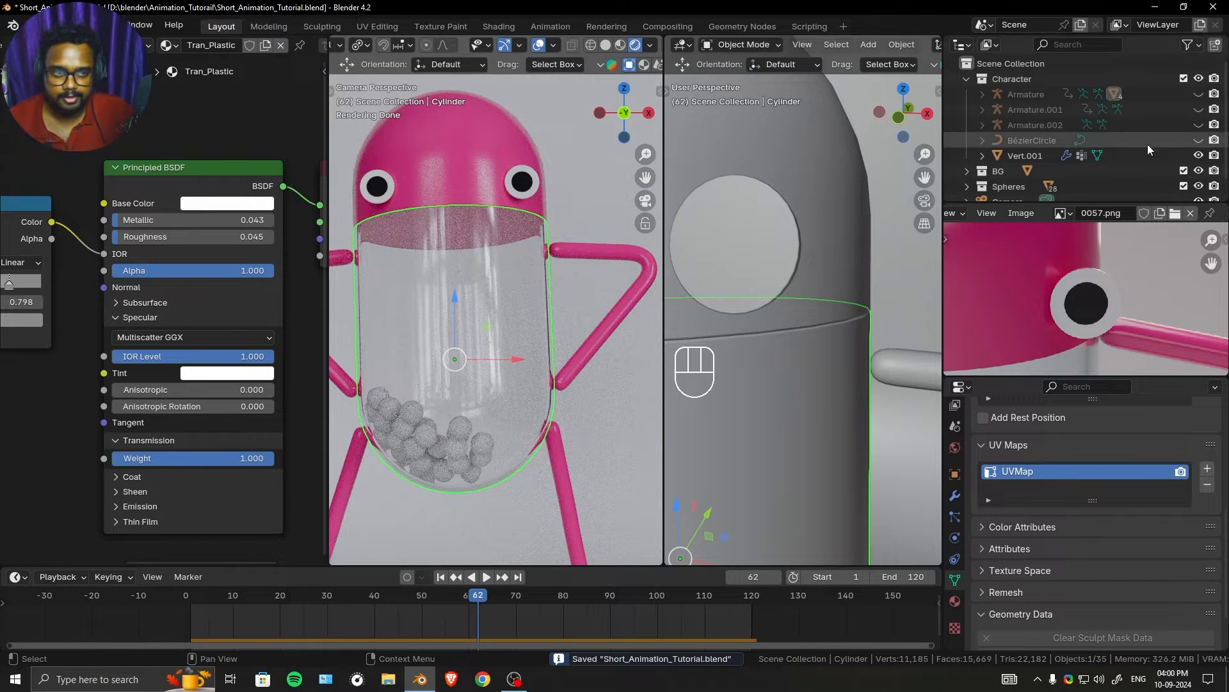
scroll(1039, 165, down, 1)
click(967, 171)
scroll(1008, 90, down, 3)
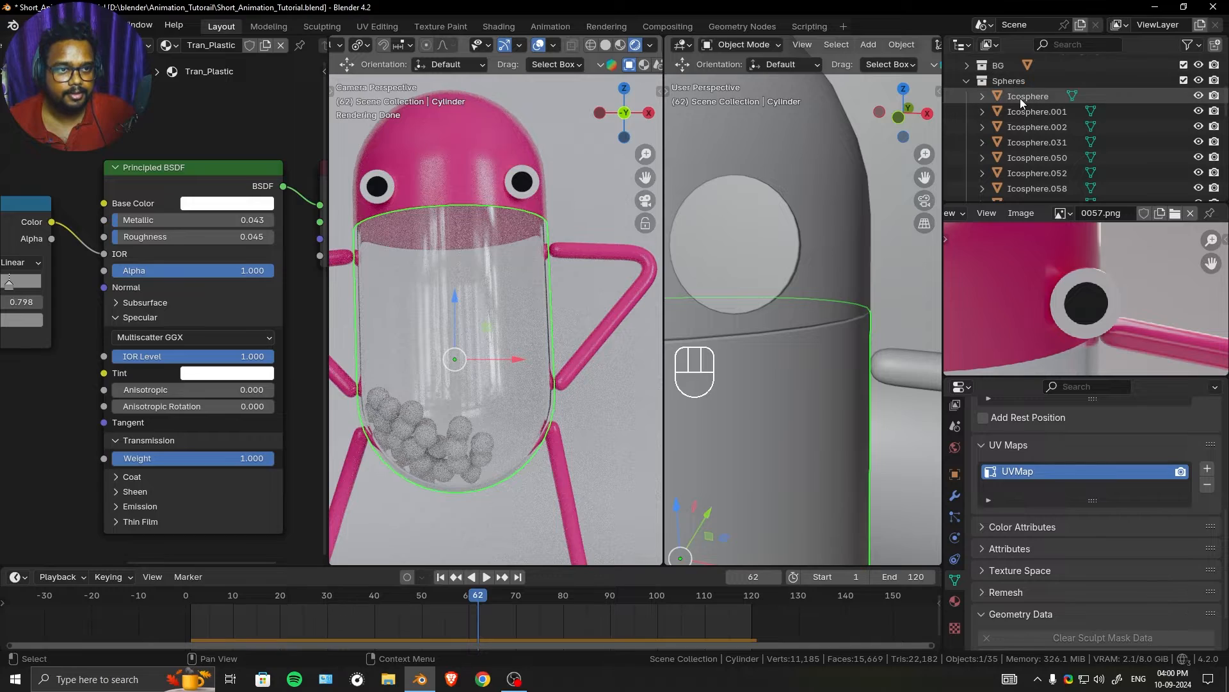
click(1020, 96)
click(161, 44)
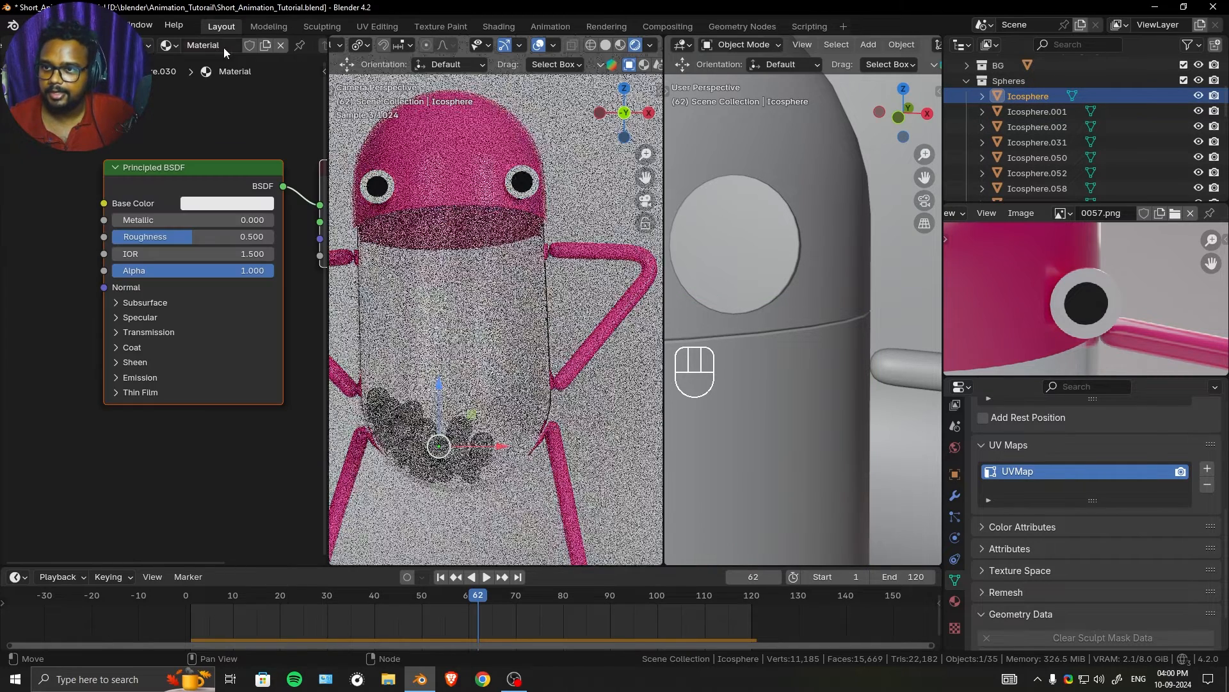
click(204, 45)
text(Bal)
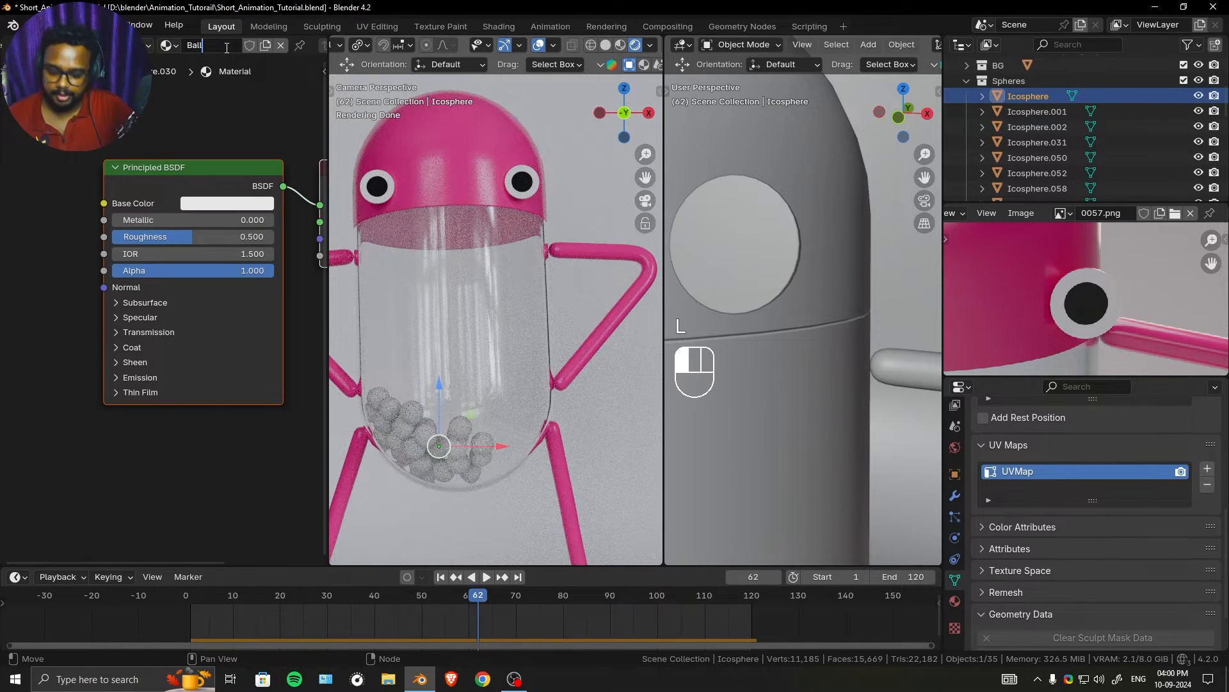
text(l)
key(Return)
- Select all objects in the Spheres collection with Icosphere active and link its Ball material to them
right_click(1032, 80)
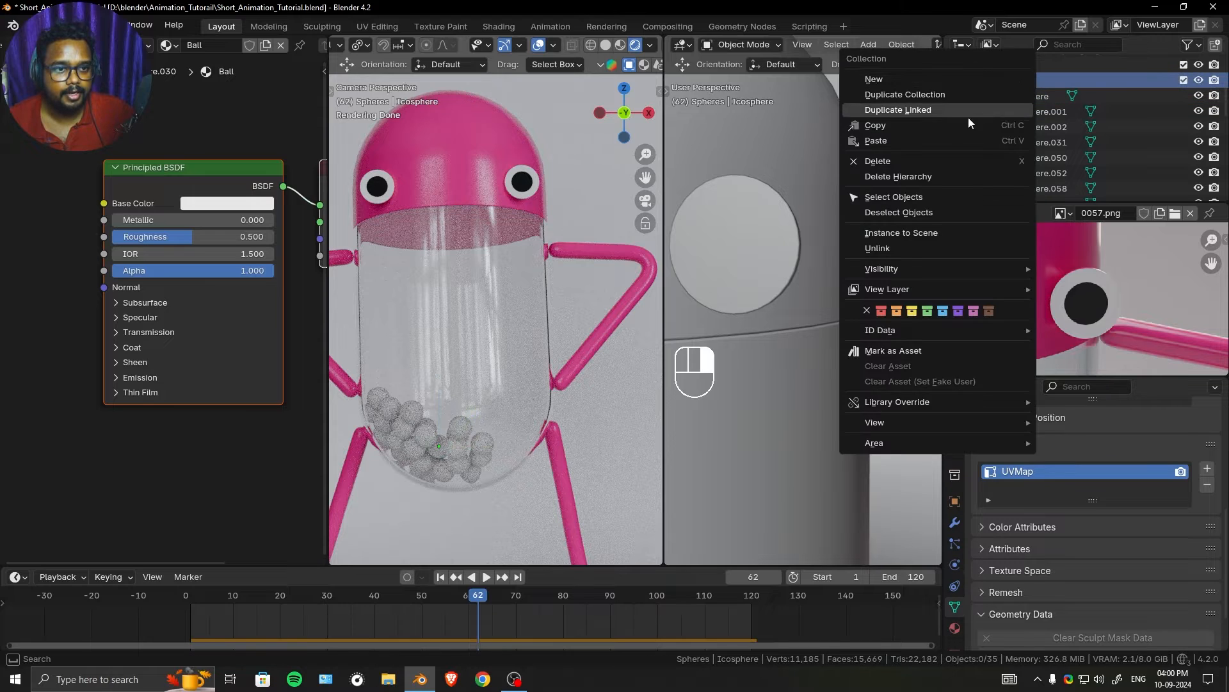
click(928, 198)
key(Home)
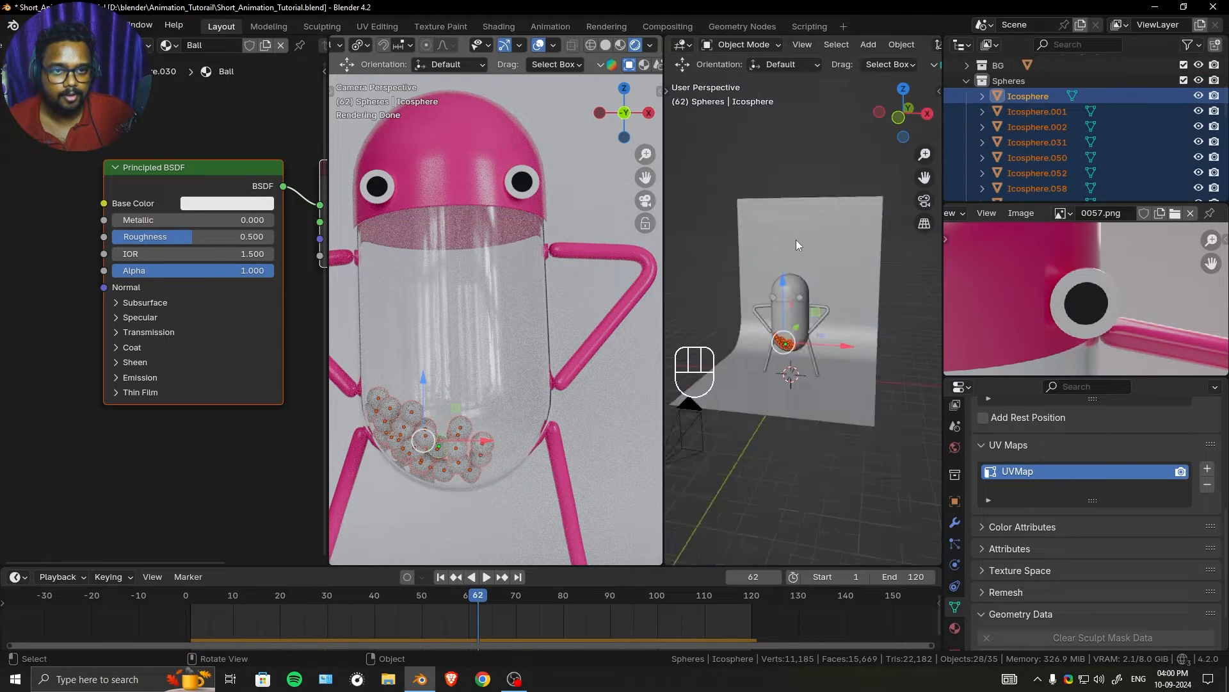
scroll(797, 239, down, 4)
ctrl+click(1046, 97)
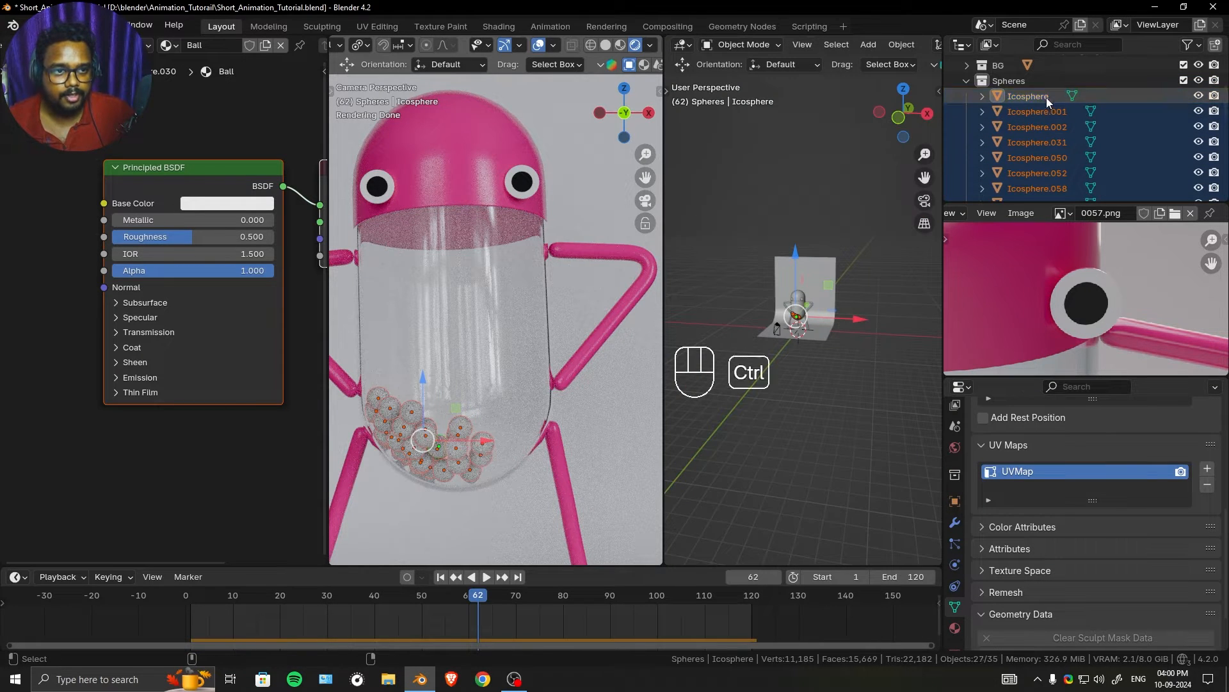
ctrl+click(1039, 96)
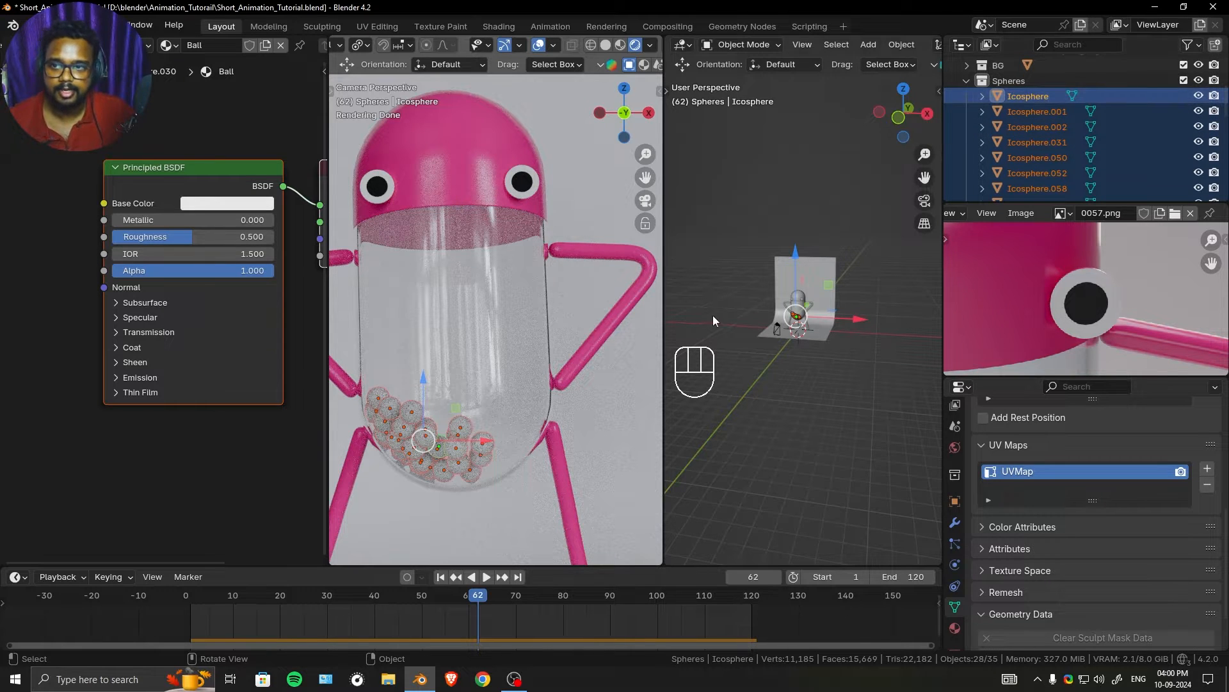
key(ctrl+l)
click(776, 254)
- Tint the Ball material's Base Color a pale pinkish purple
scroll(244, 192, up, 2)
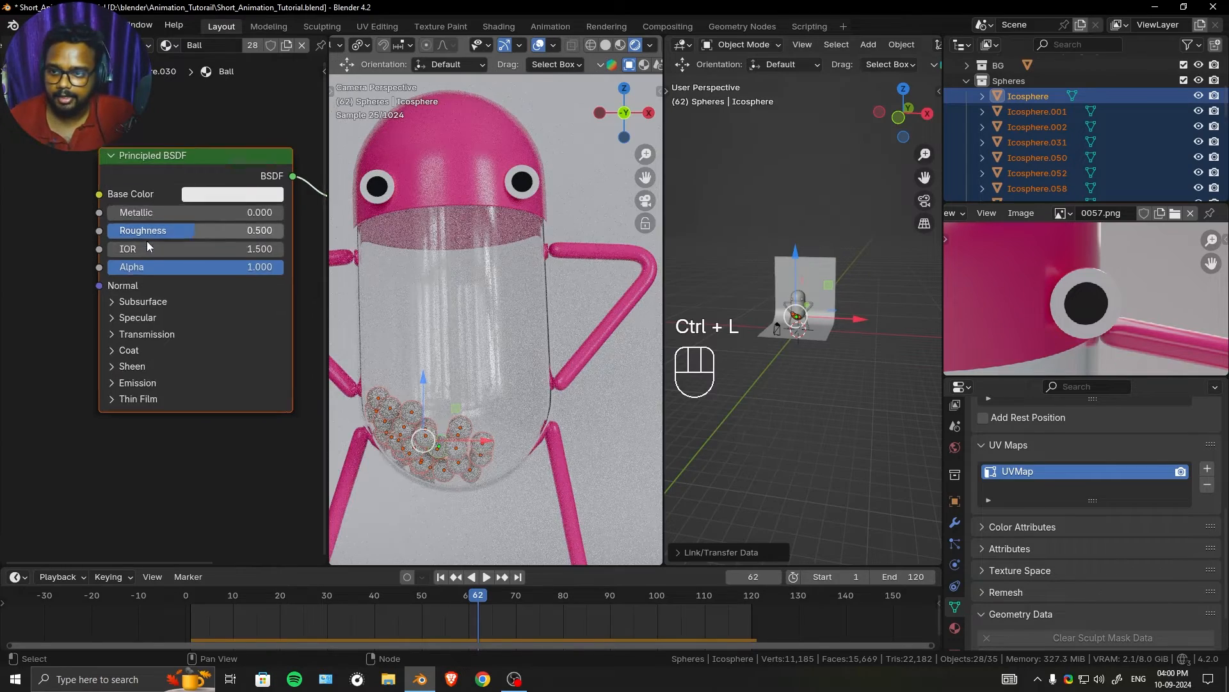
click(243, 175)
mouse_move(303, 257)
mouse_down()
mouse_move(273, 282)
mouse_move(288, 281)
mouse_up()
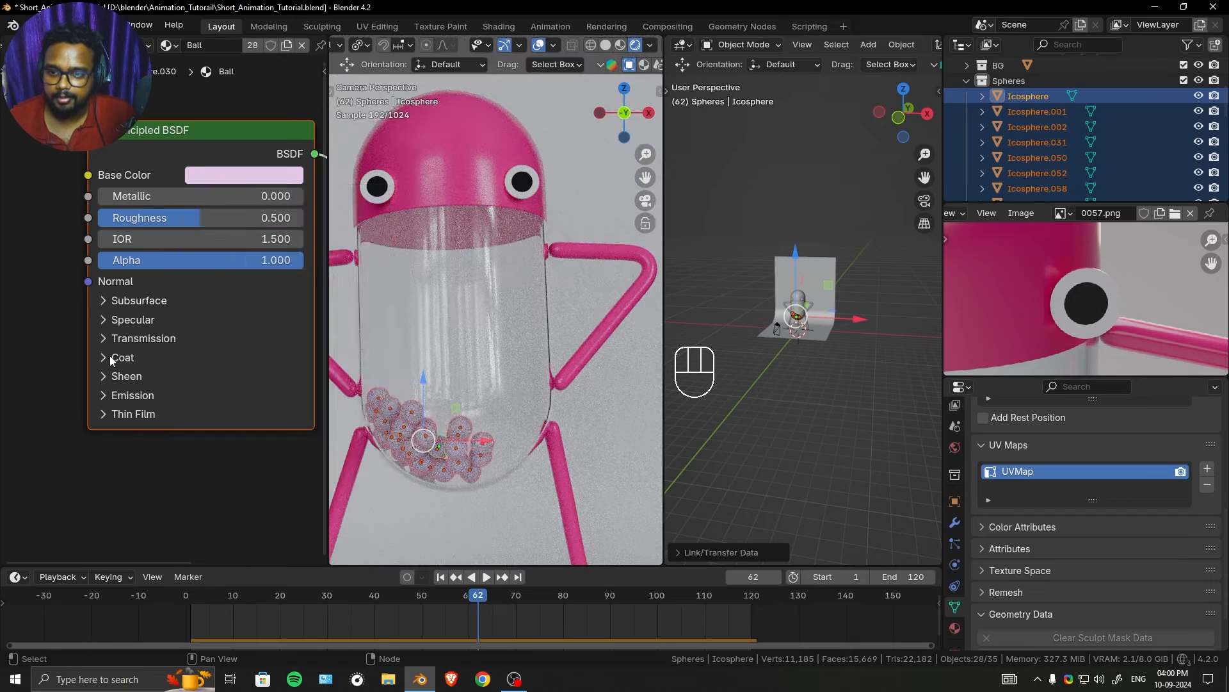
- Join the two 3D viewports into one large rendered camera view that frames the whole character
shift+middle_drag(467, 359, 498, 348)
scroll(826, 362, up, 10)
middle_drag(830, 362, 852, 363)
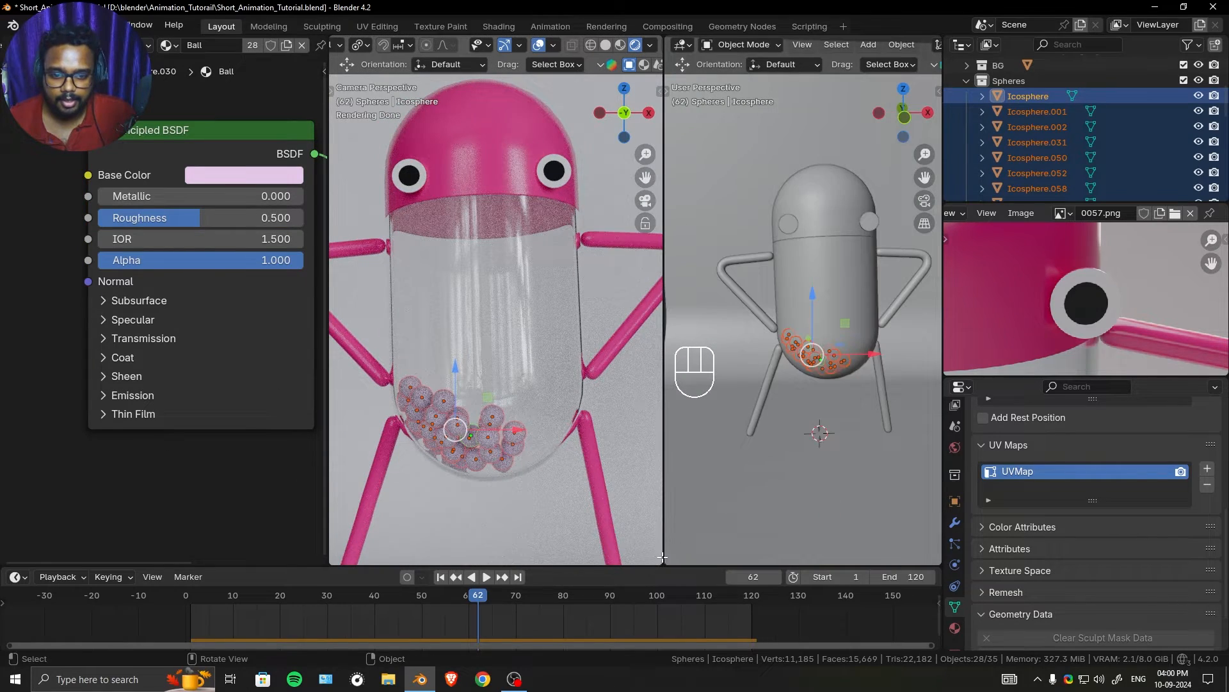
drag(648, 563, 697, 552)
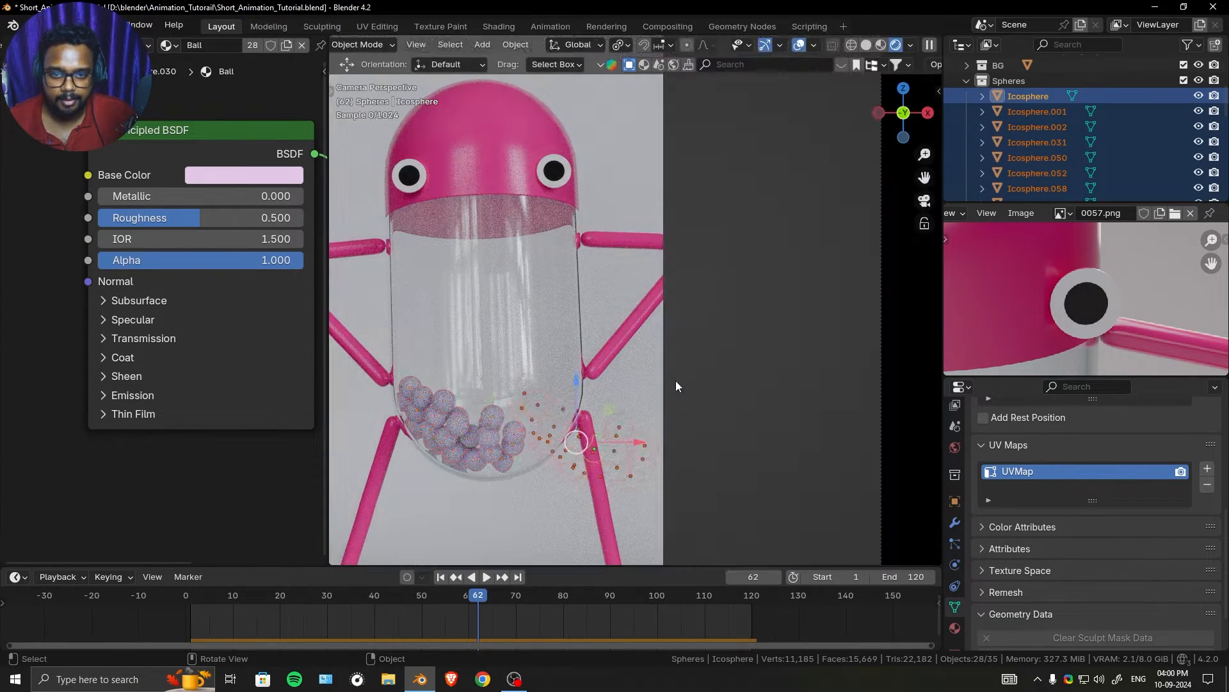
scroll(676, 379, down, 6)
scroll(677, 376, up, 1)
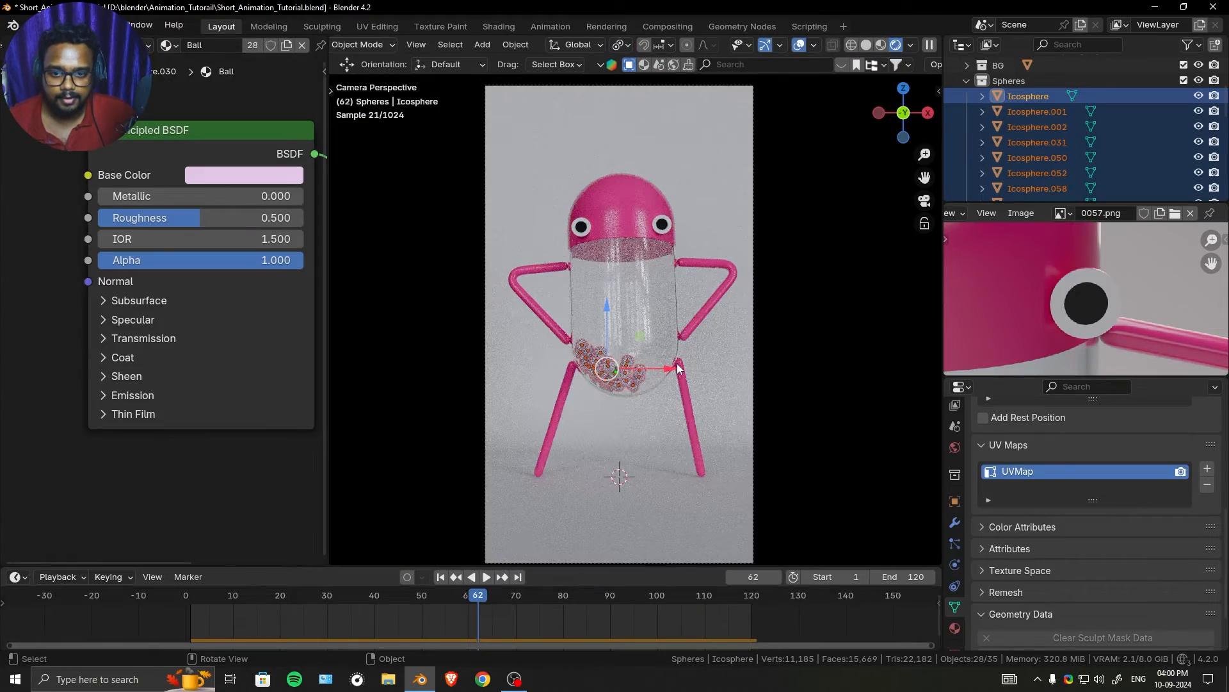
- Raise the Saturation of the Ball material's Base Color to 1.000 for a vivid magenta
click(244, 175)
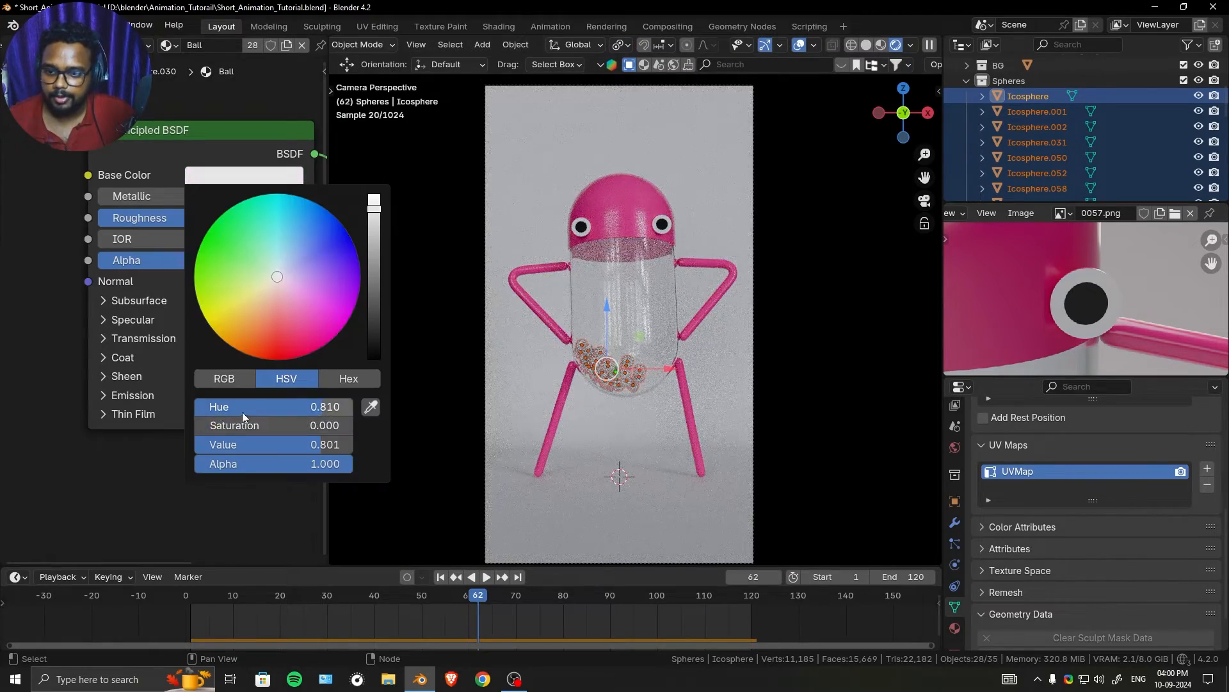
drag(274, 426, 283, 415)
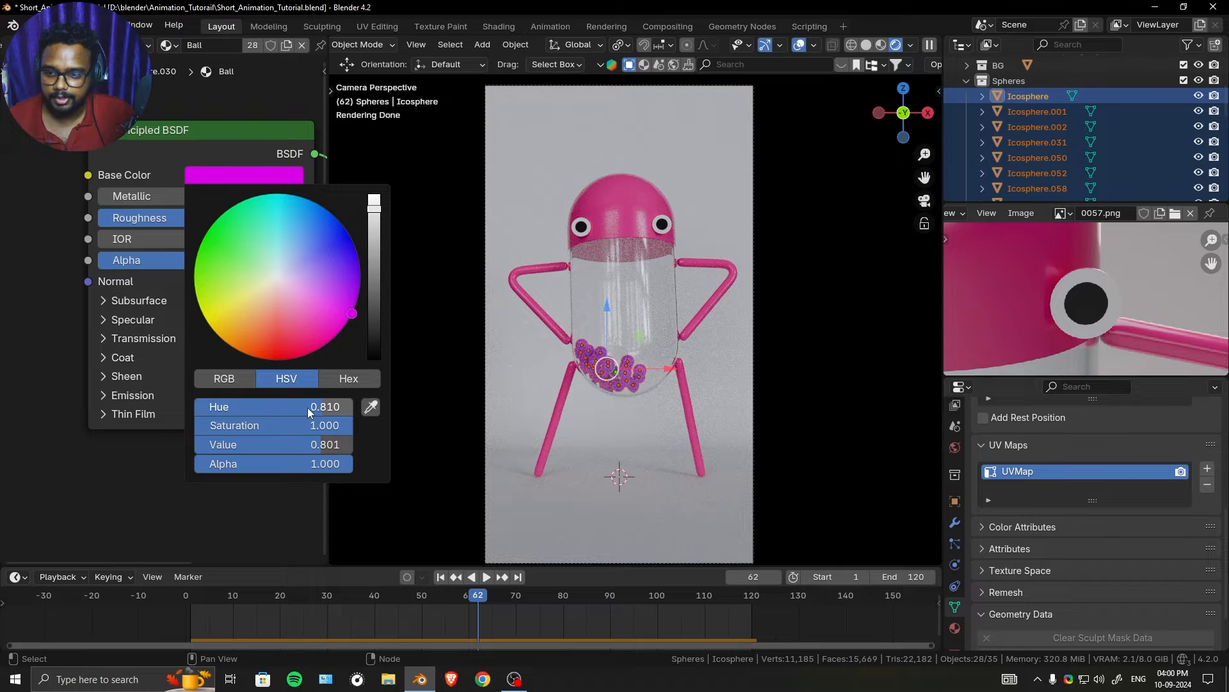
scroll(132, 164, down, 2)
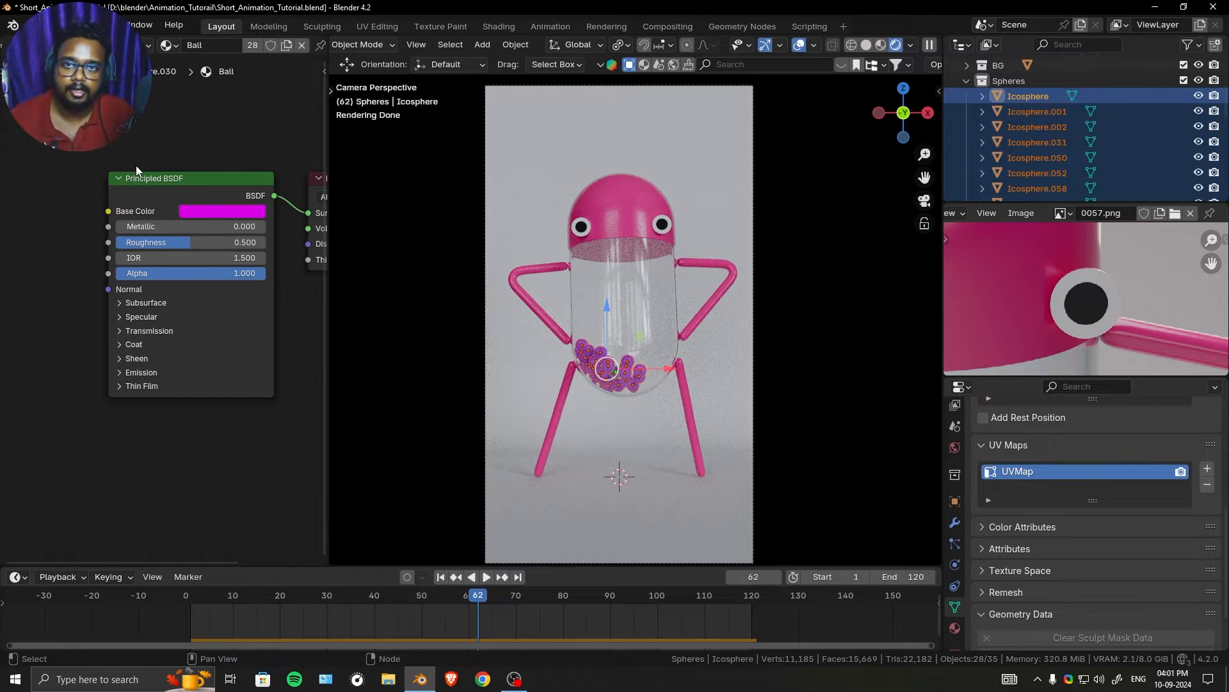
middle_drag(133, 161, 195, 159)
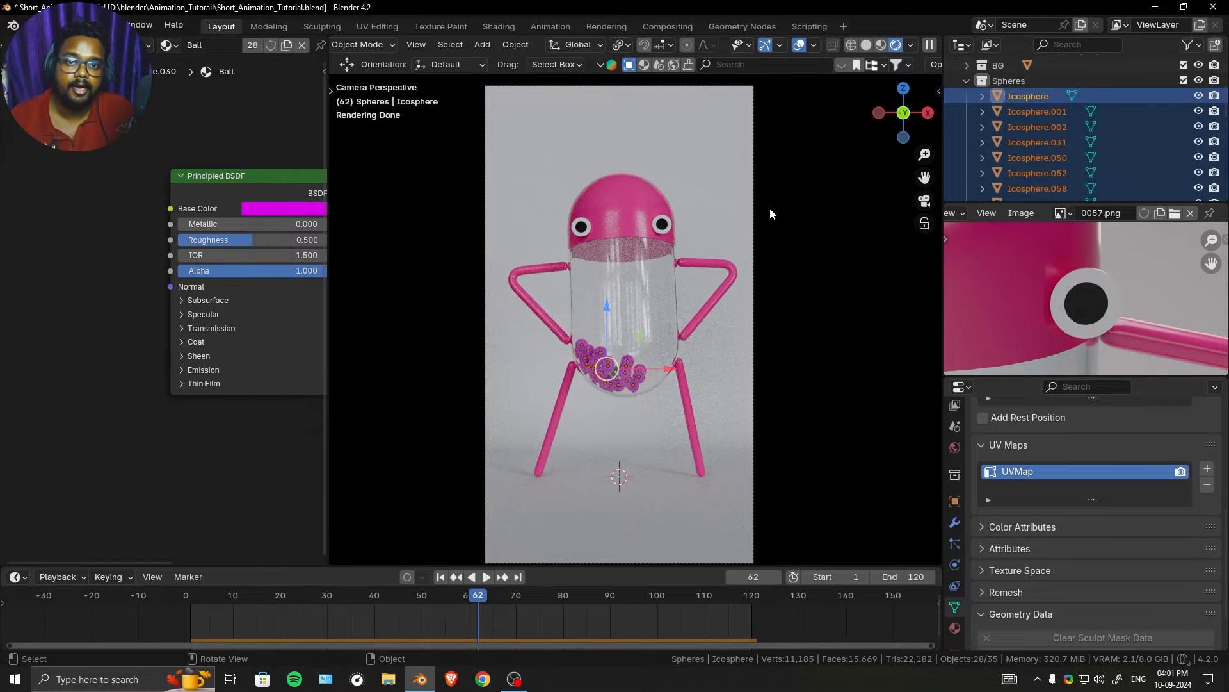
- Add an Object Info node to the Ball material and preview its Random output on the balls
key(shift+a)
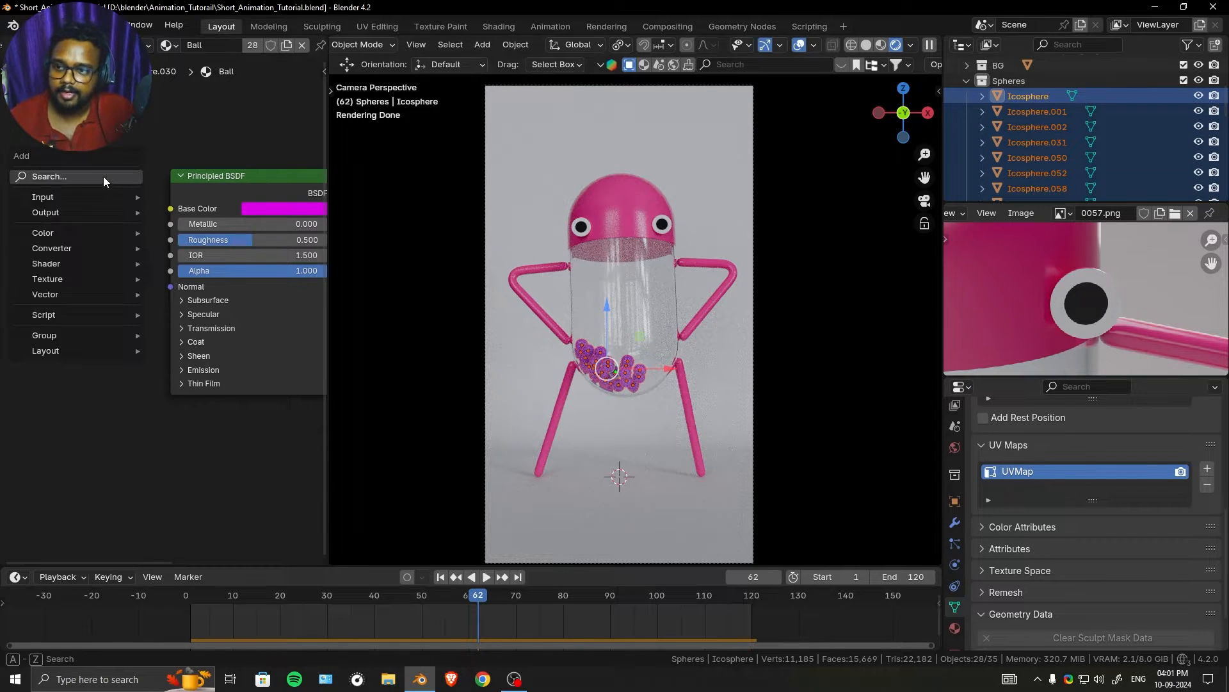
click(102, 176)
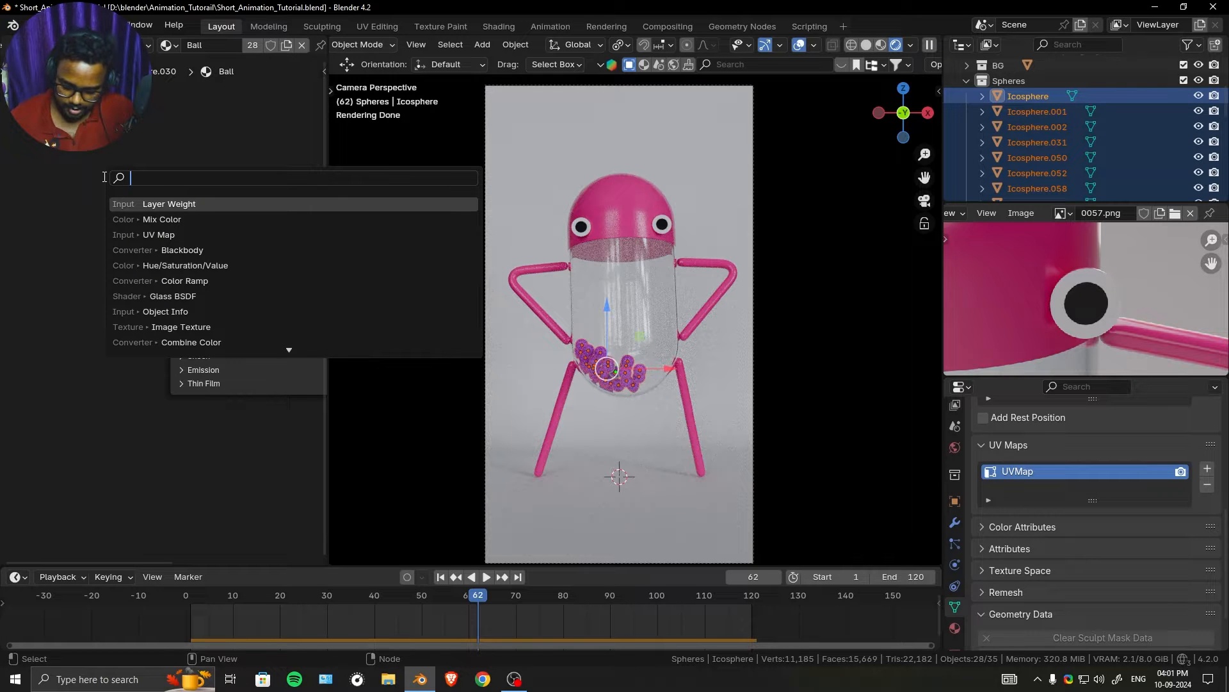
text(obj)
key(Return)
click(72, 231)
ctrl+shift+click(72, 231)
ctrl+shift+click(72, 232)
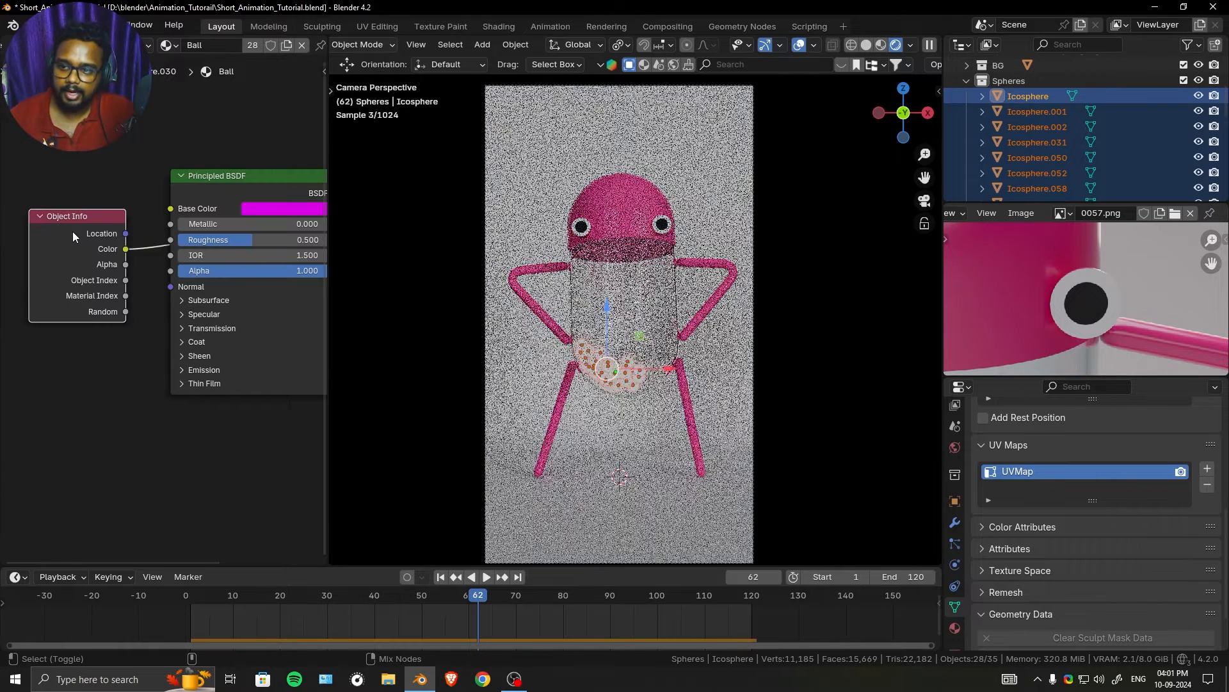
ctrl+shift+click(72, 231)
ctrl+shift+click(71, 231)
ctrl+shift+click(71, 232)
ctrl+shift+click(72, 232)
middle_drag(88, 234, 139, 233)
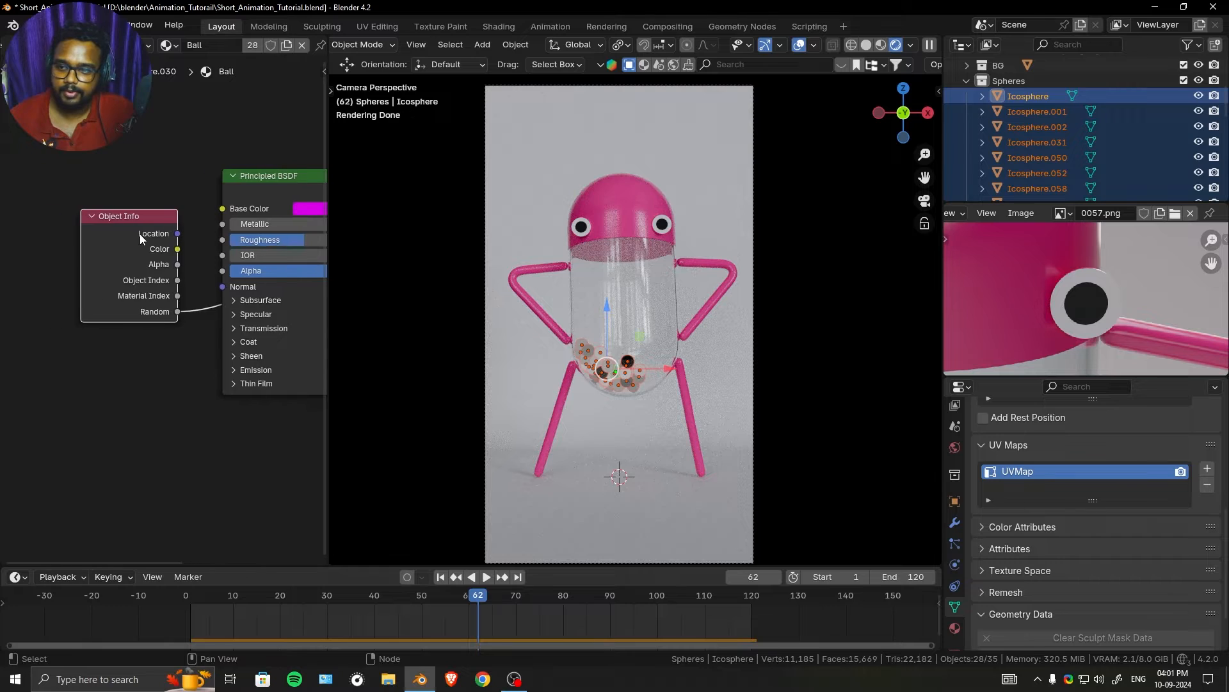
drag(139, 233, 127, 177)
middle_drag(238, 217, 127, 194)
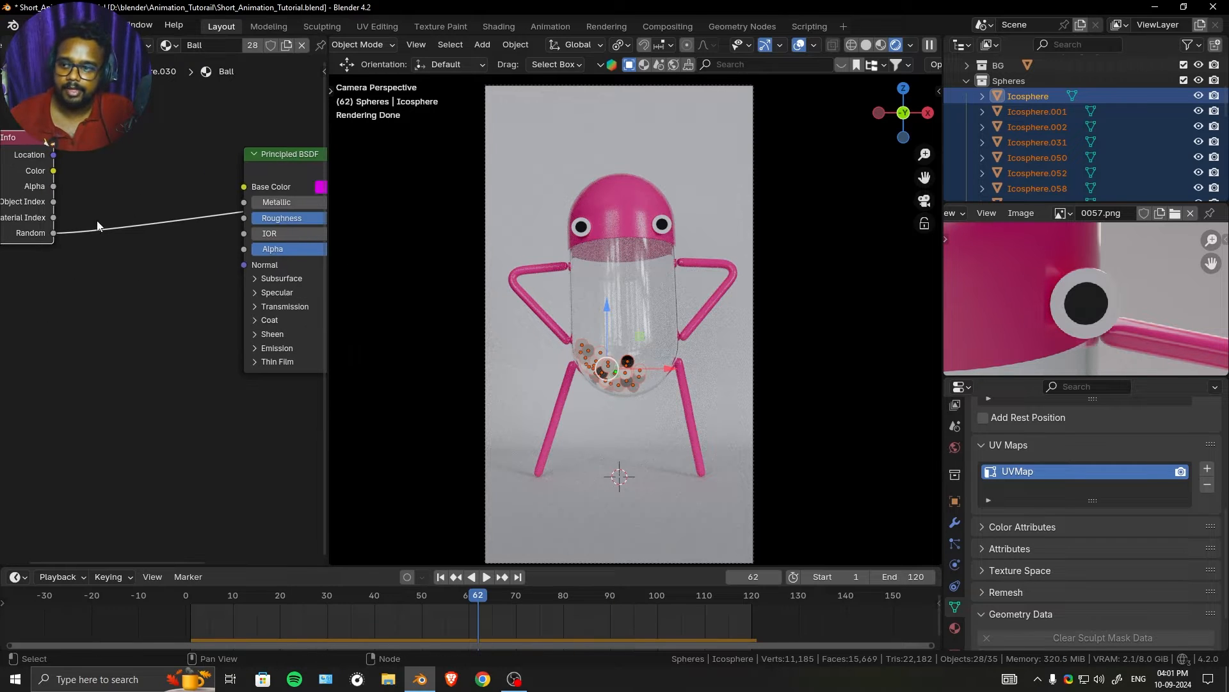
- Feed the Object Info Random output through a new Color Ramp into the Principled BSDF's Base Color and restore the shader preview
drag(53, 233, 111, 280)
text(c)
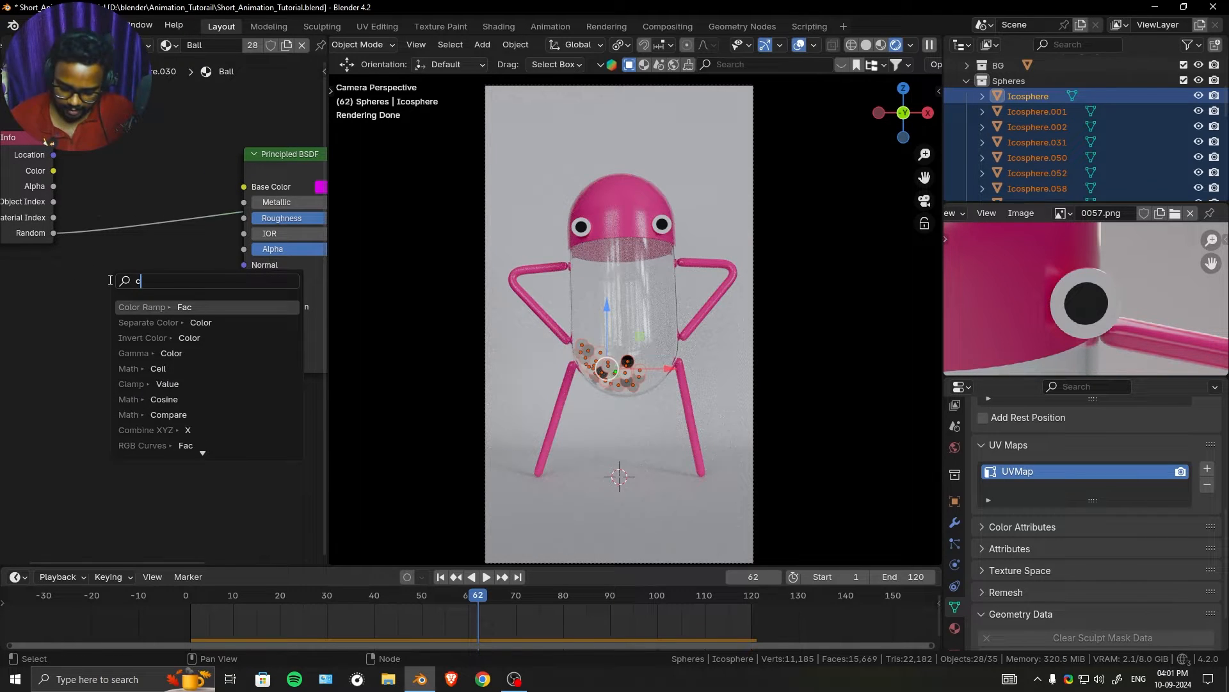
text(olor)
key(Return)
click(81, 180)
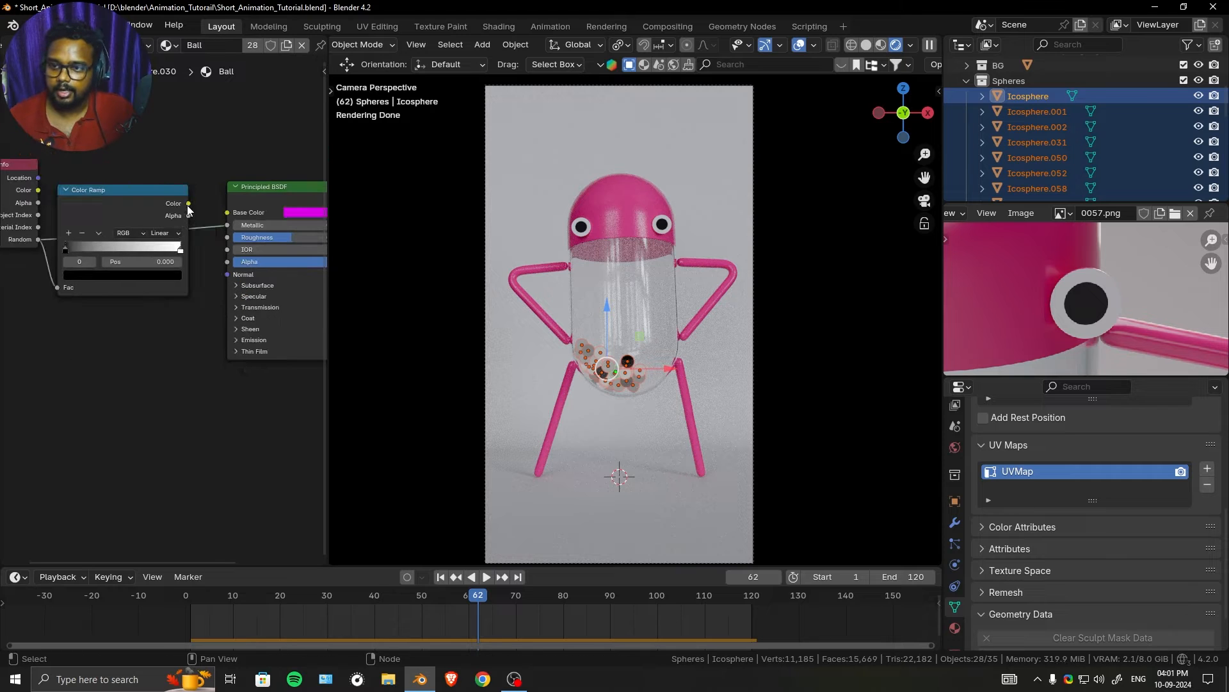
drag(189, 204, 222, 212)
middle_drag(227, 215, 190, 227)
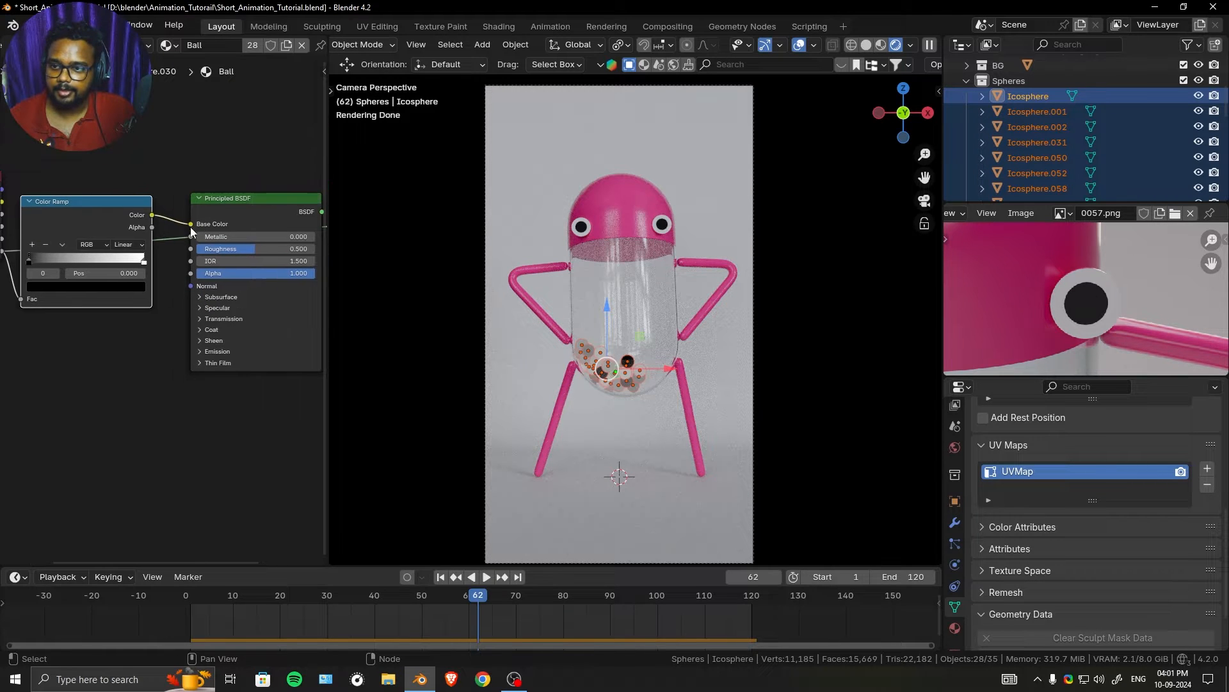
ctrl+right_drag(177, 264, 177, 267)
mouse_move(192, 256)
middle_down()
mouse_move(55, 256)
mouse_move(269, 257)
middle_up()
click(151, 204)
- Add three more stops to the Ball material's Color Ramp
scroll(128, 270, up, 6)
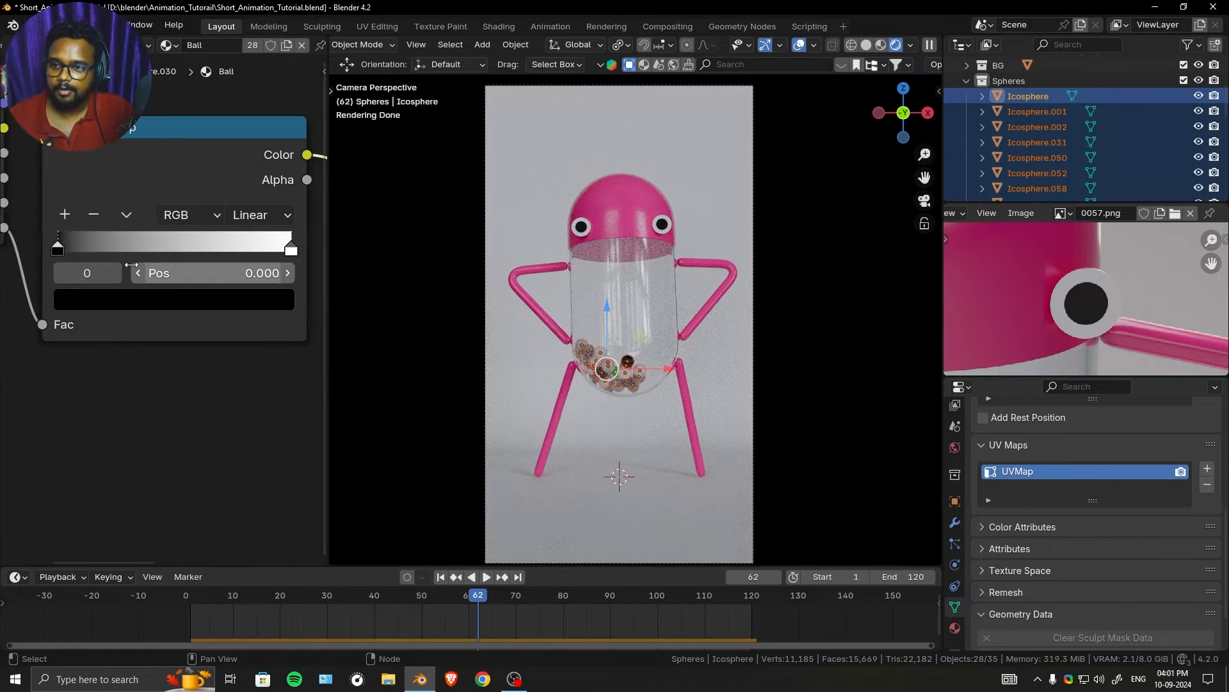
middle_drag(129, 269, 91, 268)
click(37, 217)
click(38, 219)
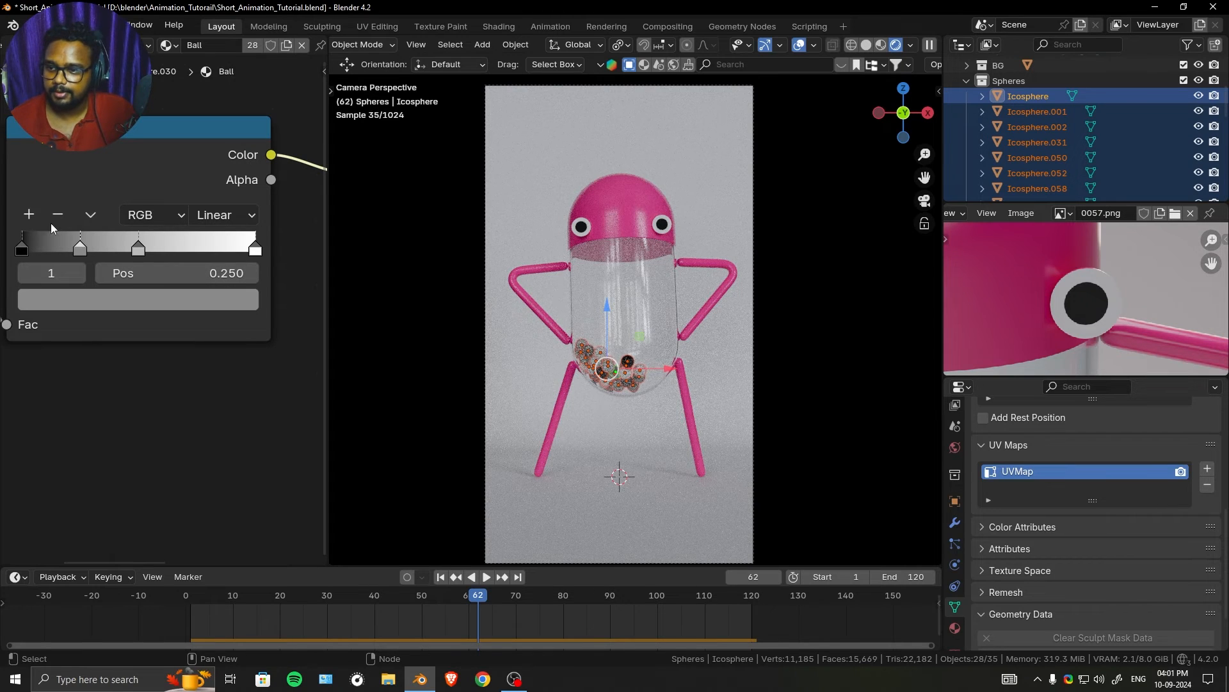
click(29, 216)
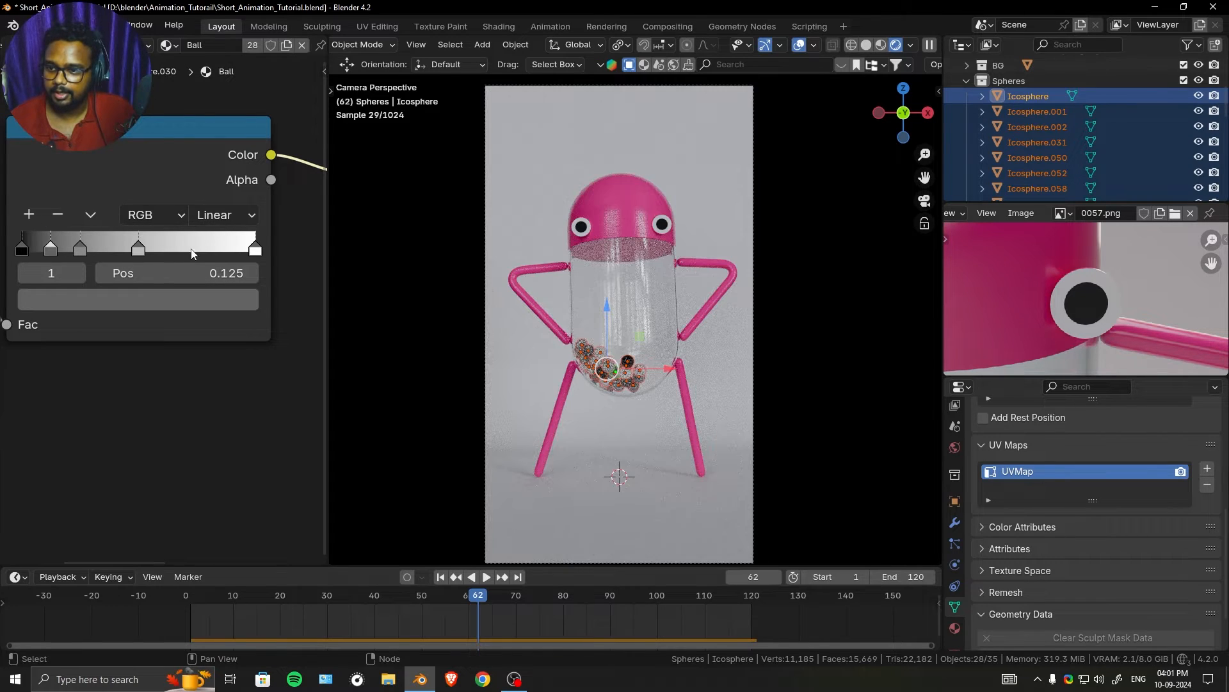
- Distribute the Color Ramp's stops from the left and set its interpolation to Constant
click(89, 212)
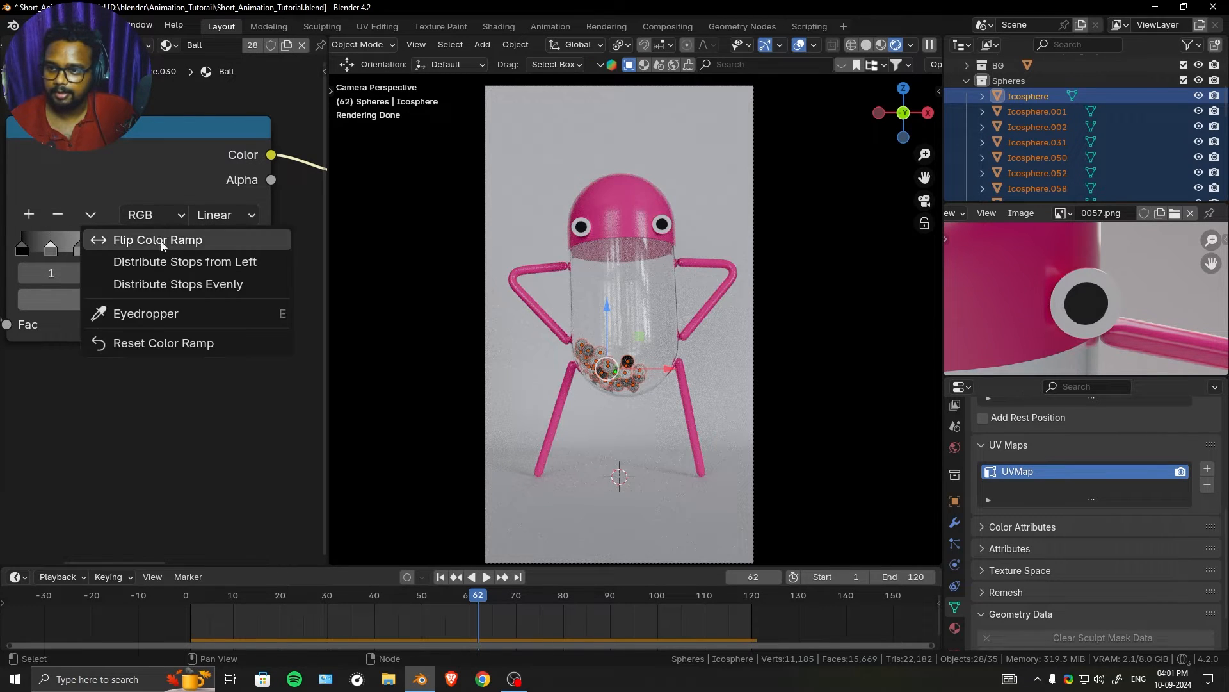
click(190, 267)
click(234, 214)
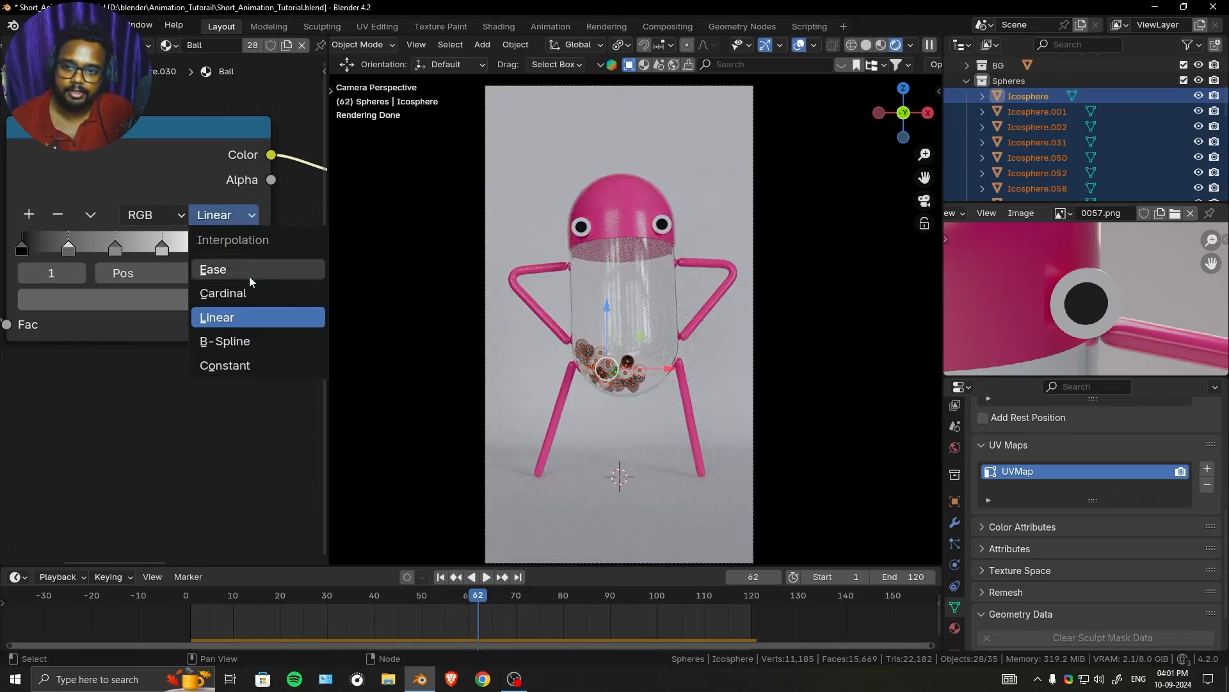
click(258, 368)
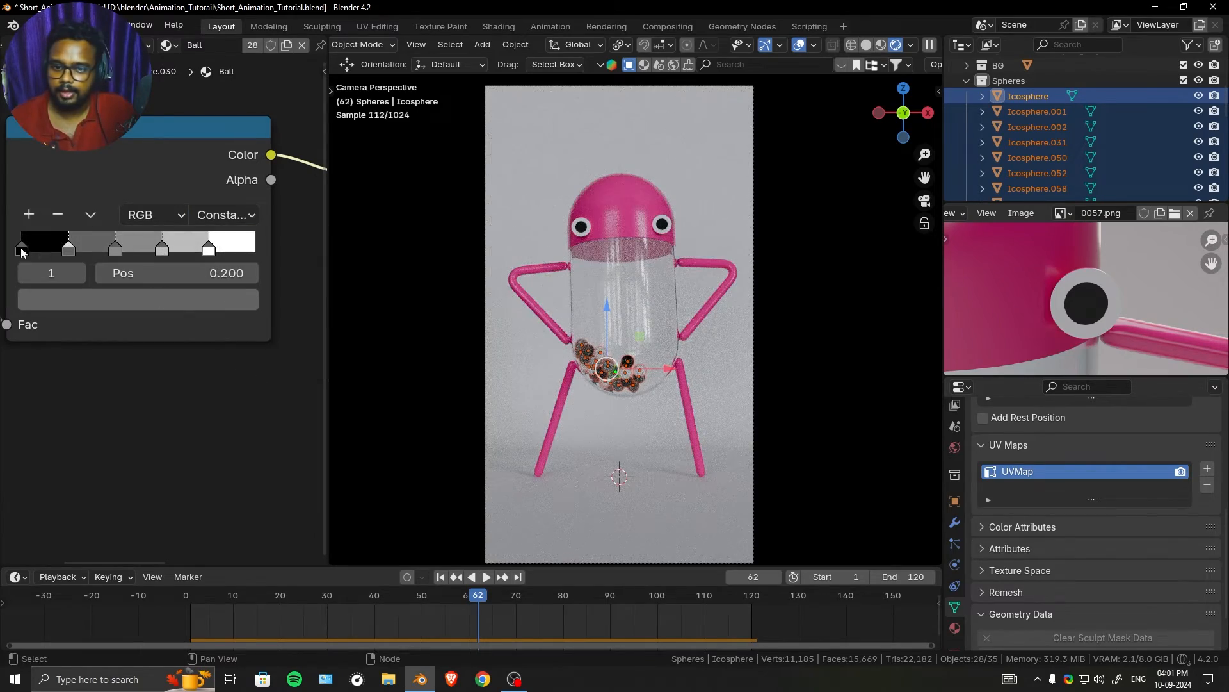
- Colour the first Color Ramp stop pure red by setting its Red value to 1
scroll(624, 317, up, 8)
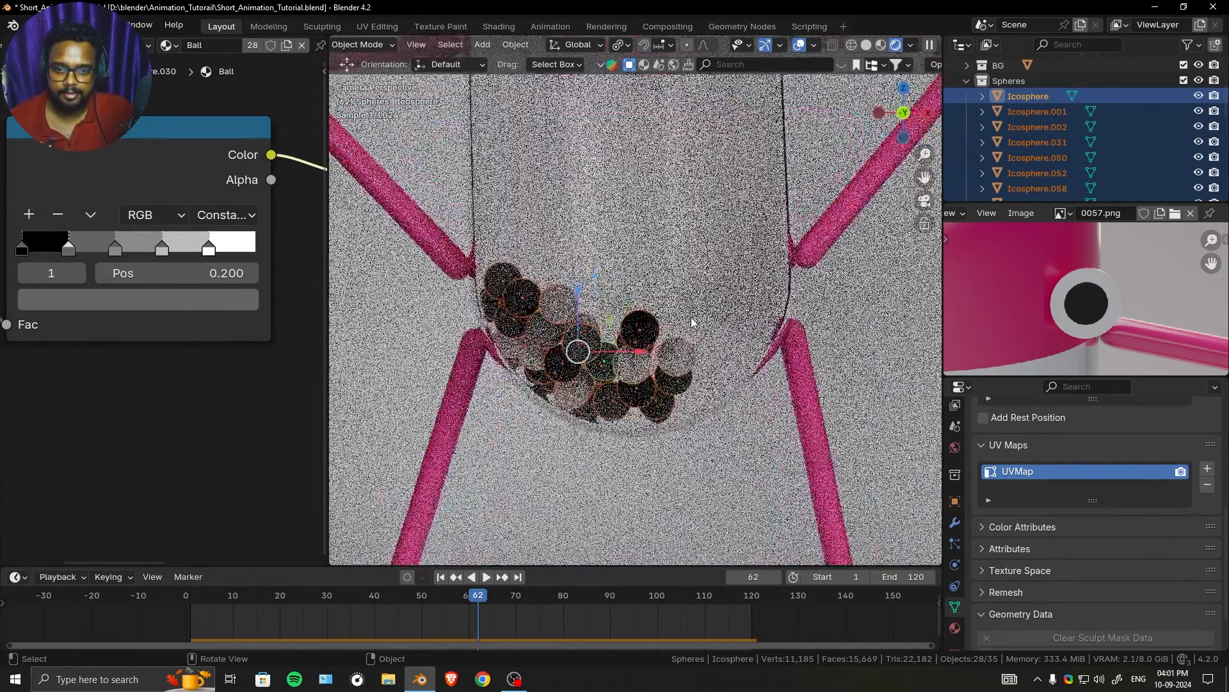
click(21, 250)
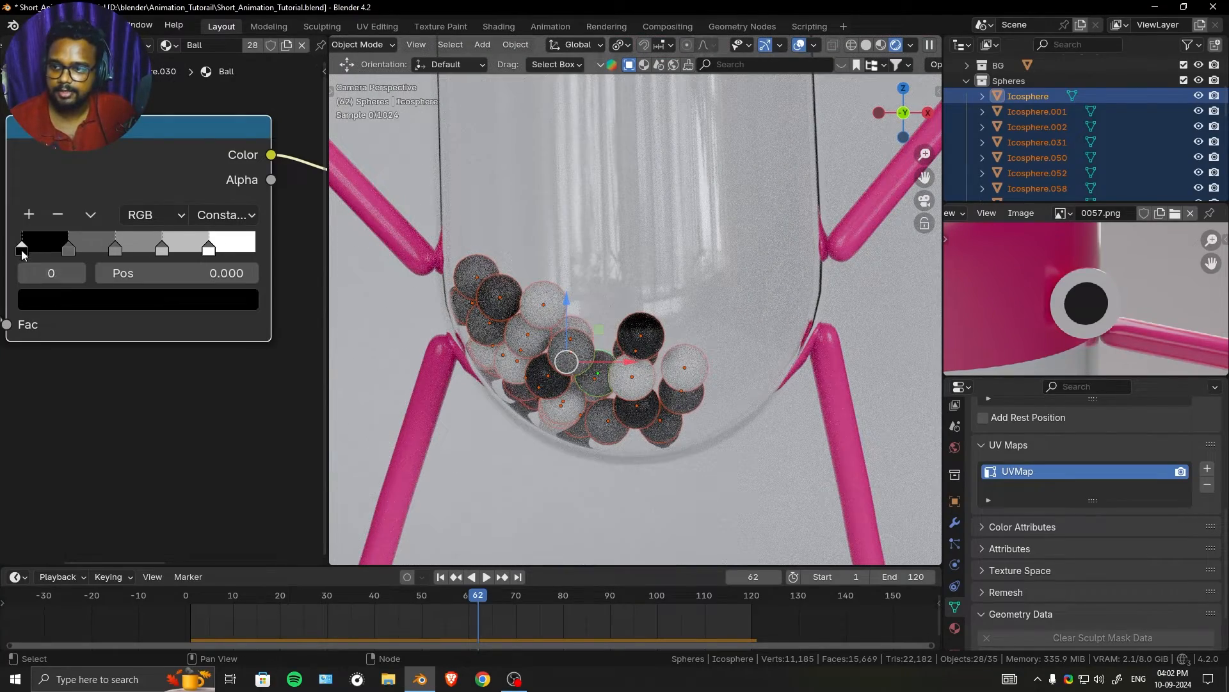
click(67, 298)
click(78, 536)
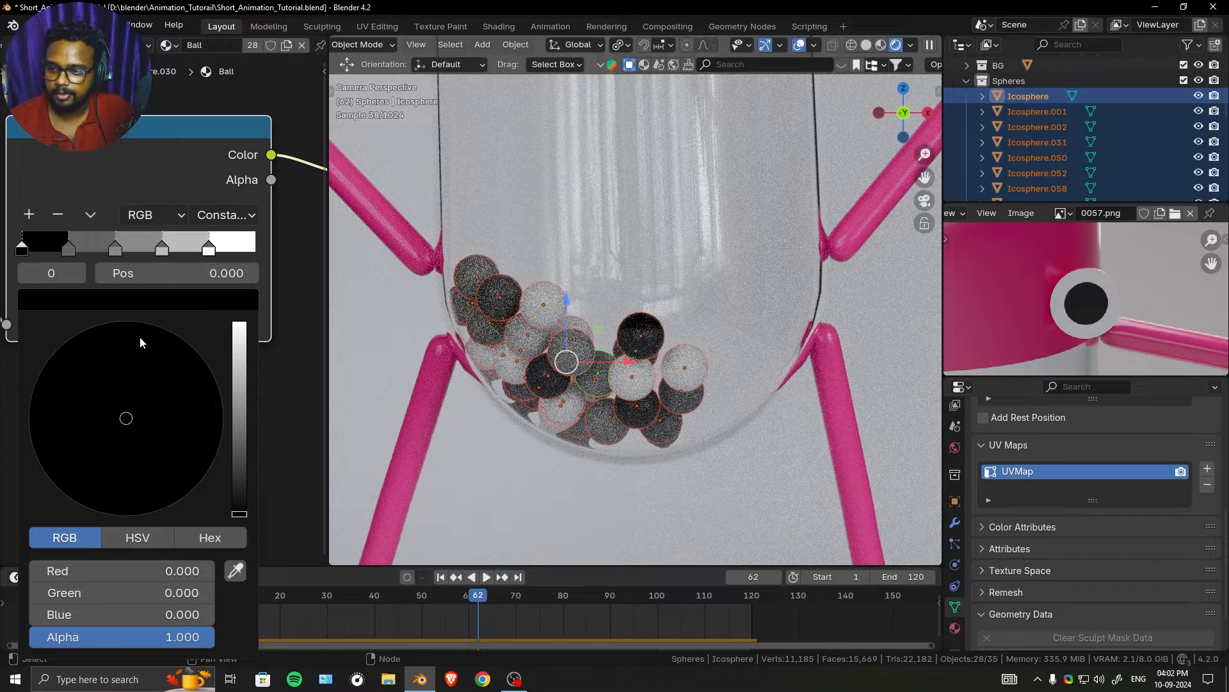
double_click(75, 576)
text(1)
key(Return)
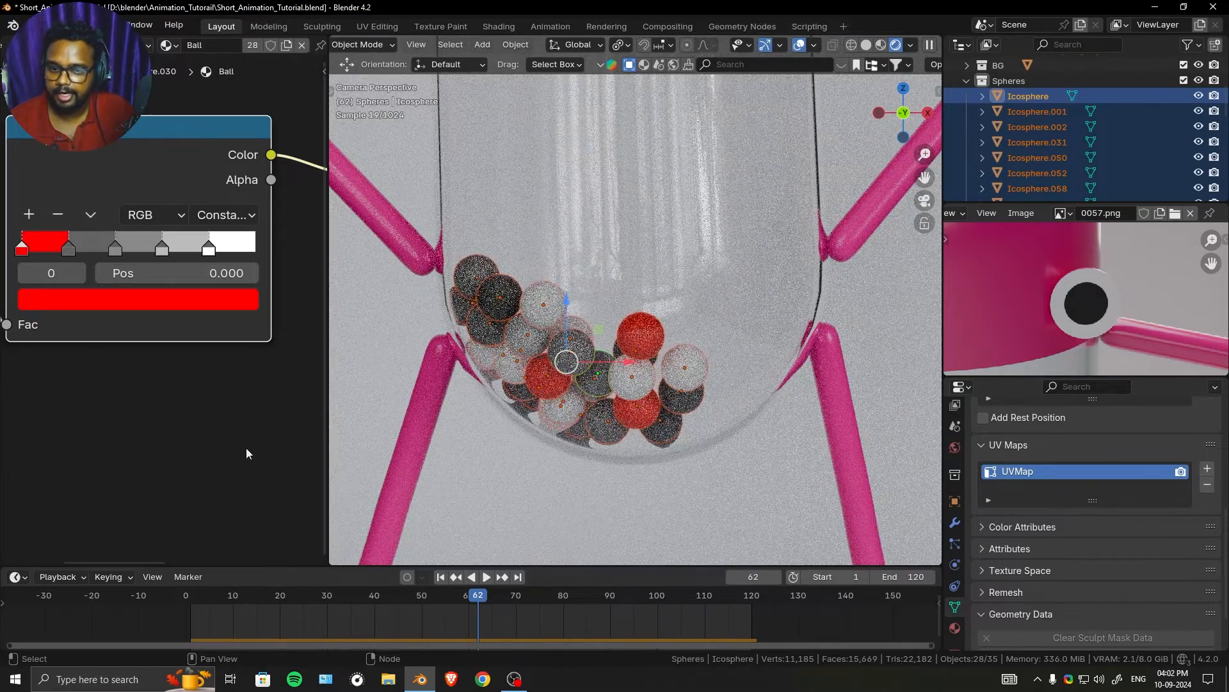
- Colour the second Color Ramp stop pure blue, with Blue at 1 and Red and Green at 0
click(69, 251)
click(88, 293)
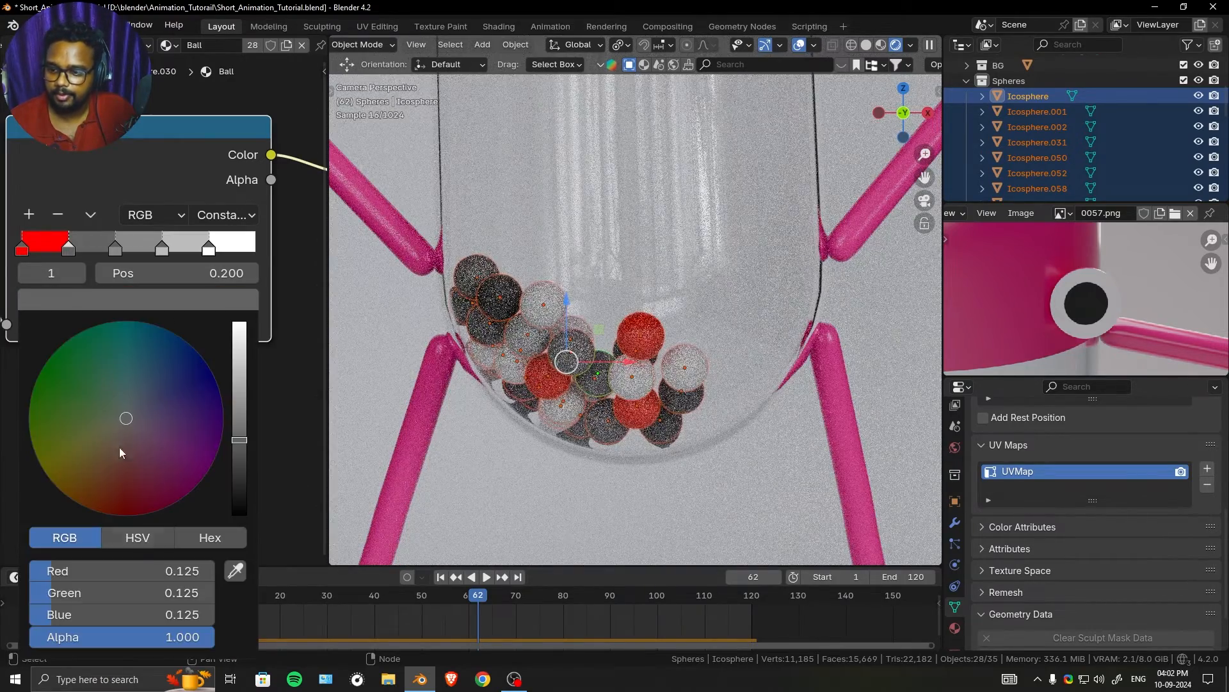
double_click(101, 613)
text(1)
key(Return)
drag(101, 591, 71, 572)
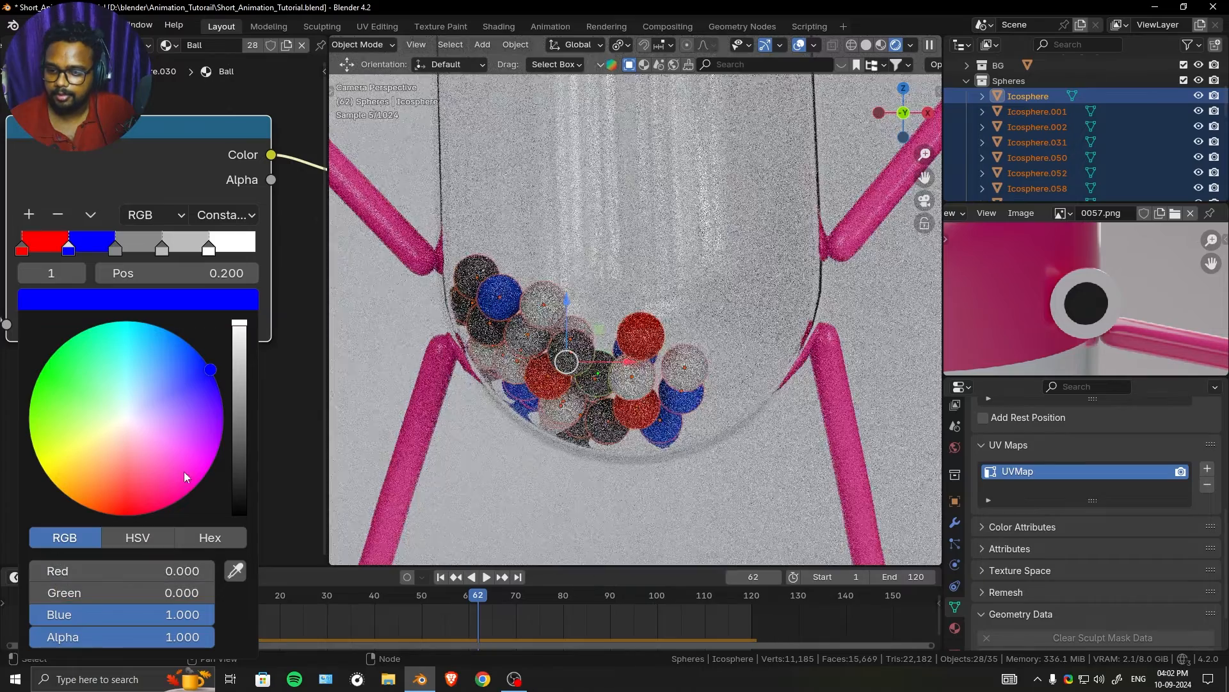
- Colour the third Color Ramp stop pure green, with Green at 1 and Red and Blue at 0
click(115, 248)
click(137, 299)
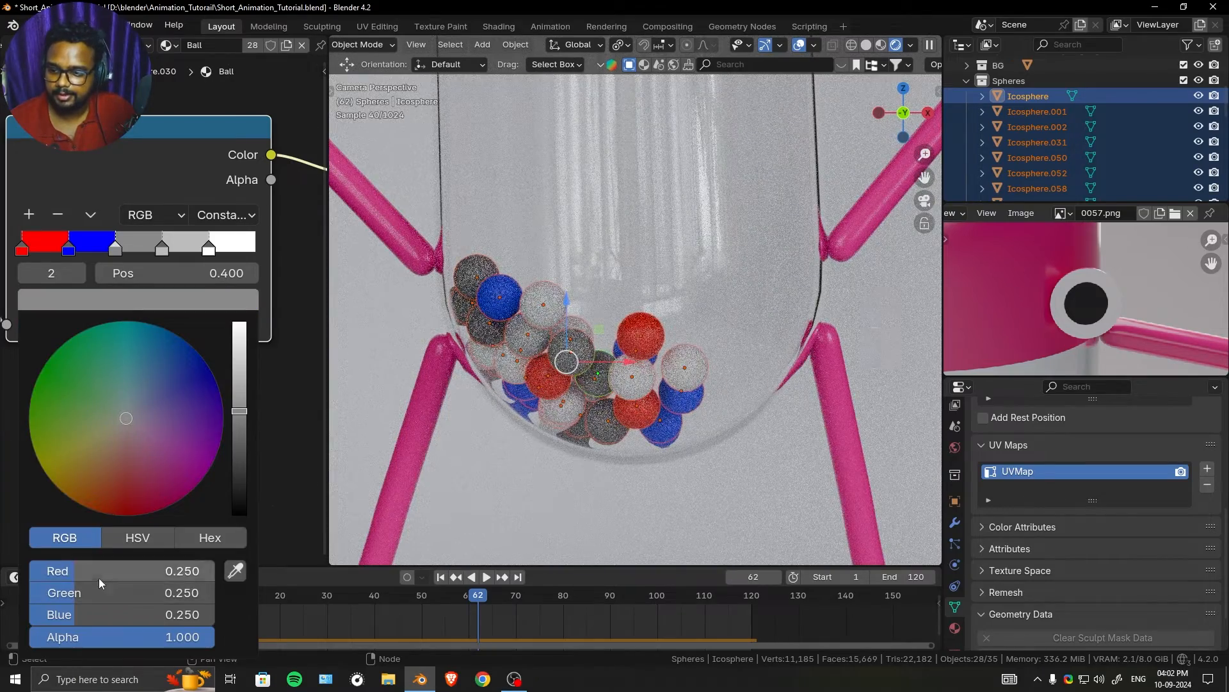
drag(99, 573, 46, 574)
drag(90, 613, 39, 613)
drag(87, 593, 237, 593)
- Colour the fourth Color Ramp stop yellow, with Red and Green at 1.000 and Blue at 0
click(162, 248)
click(178, 299)
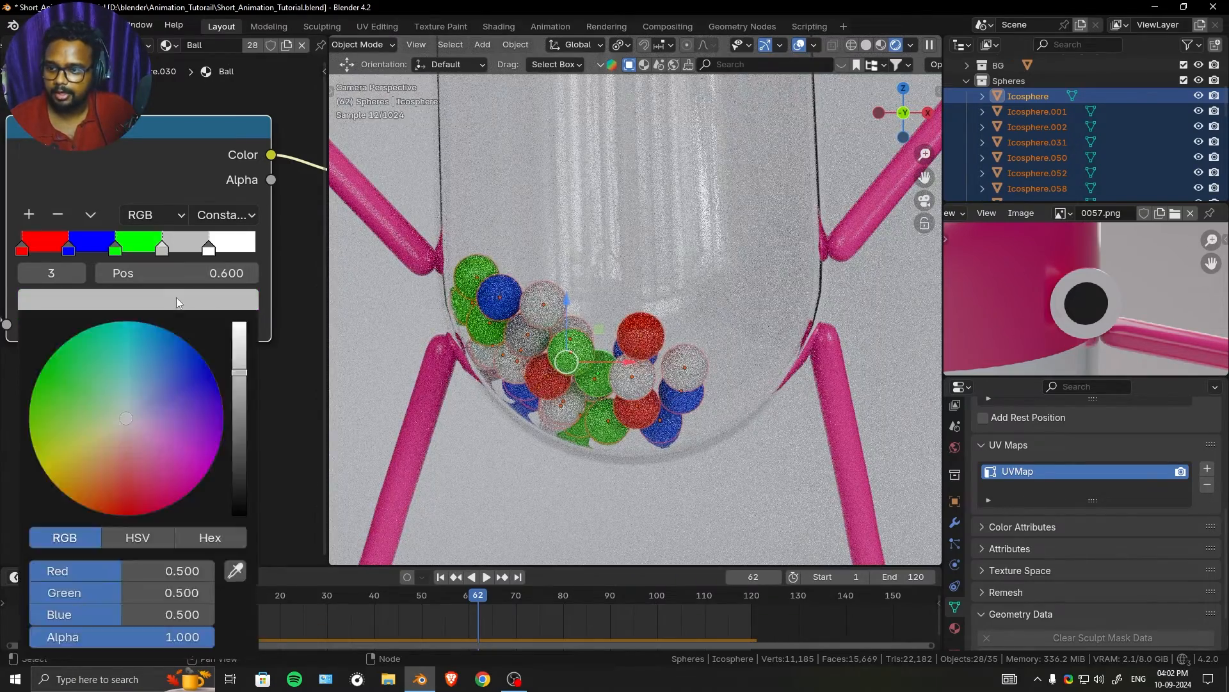
drag(140, 569, 237, 593)
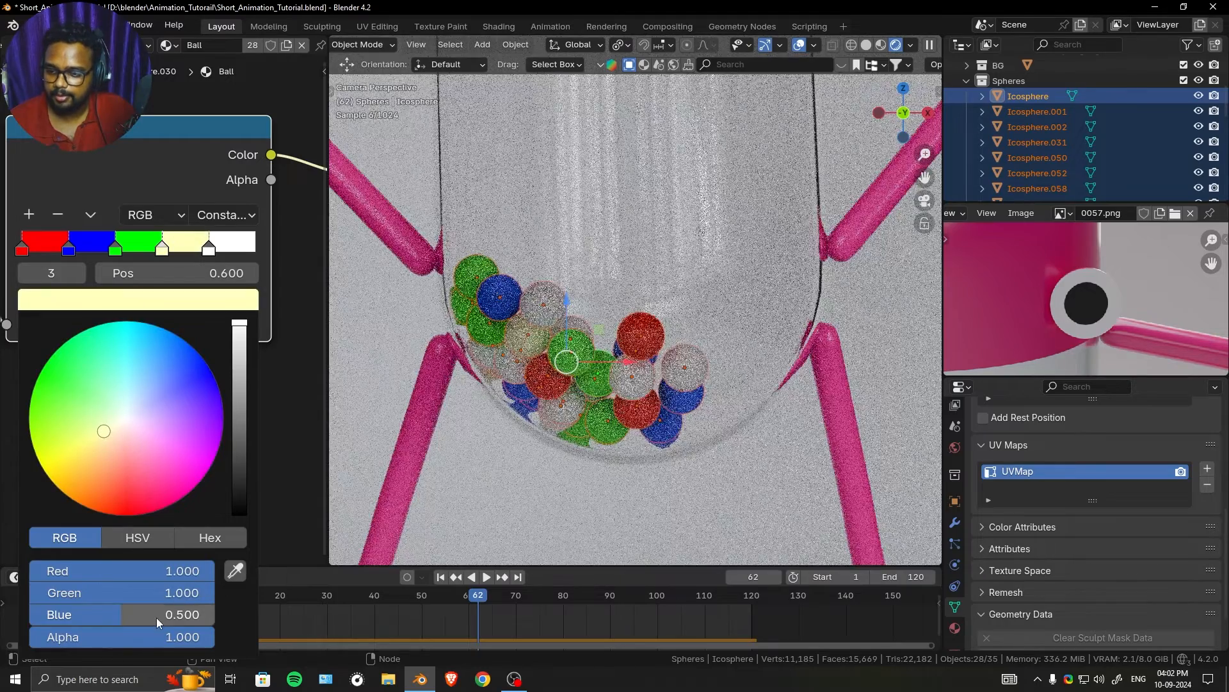
drag(156, 617, 51, 617)
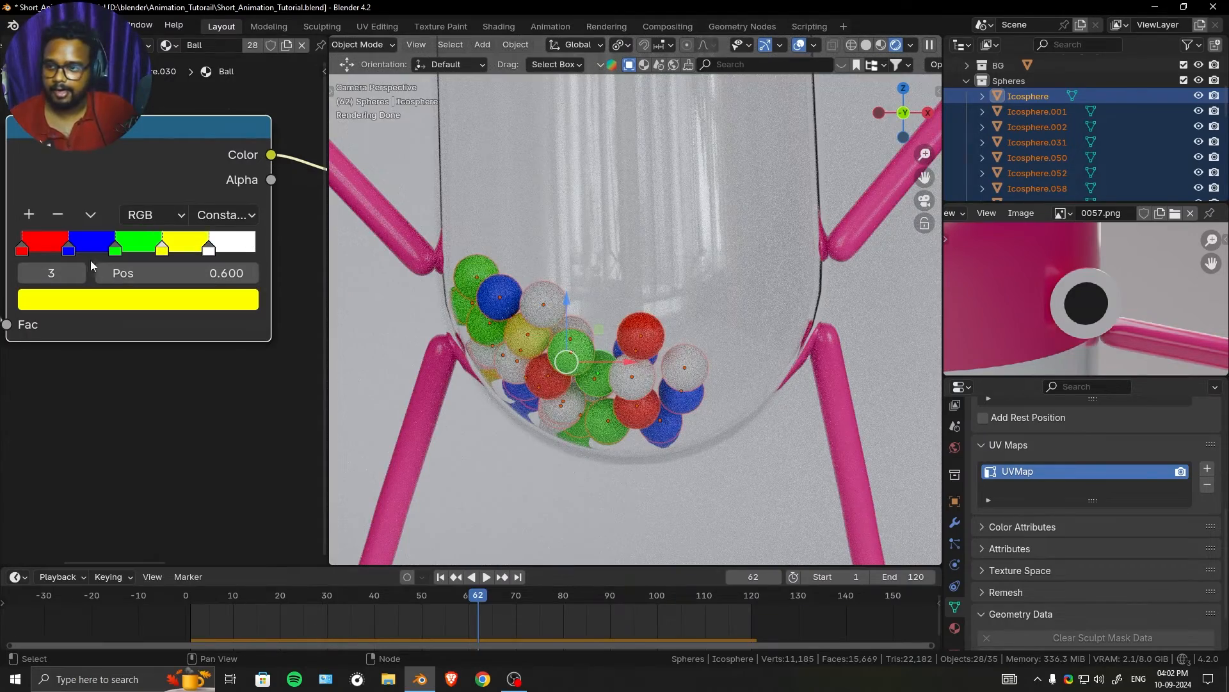
- Lower the Saturation of the blue Color Ramp stop to get a softer, lighter blue
click(71, 249)
click(121, 301)
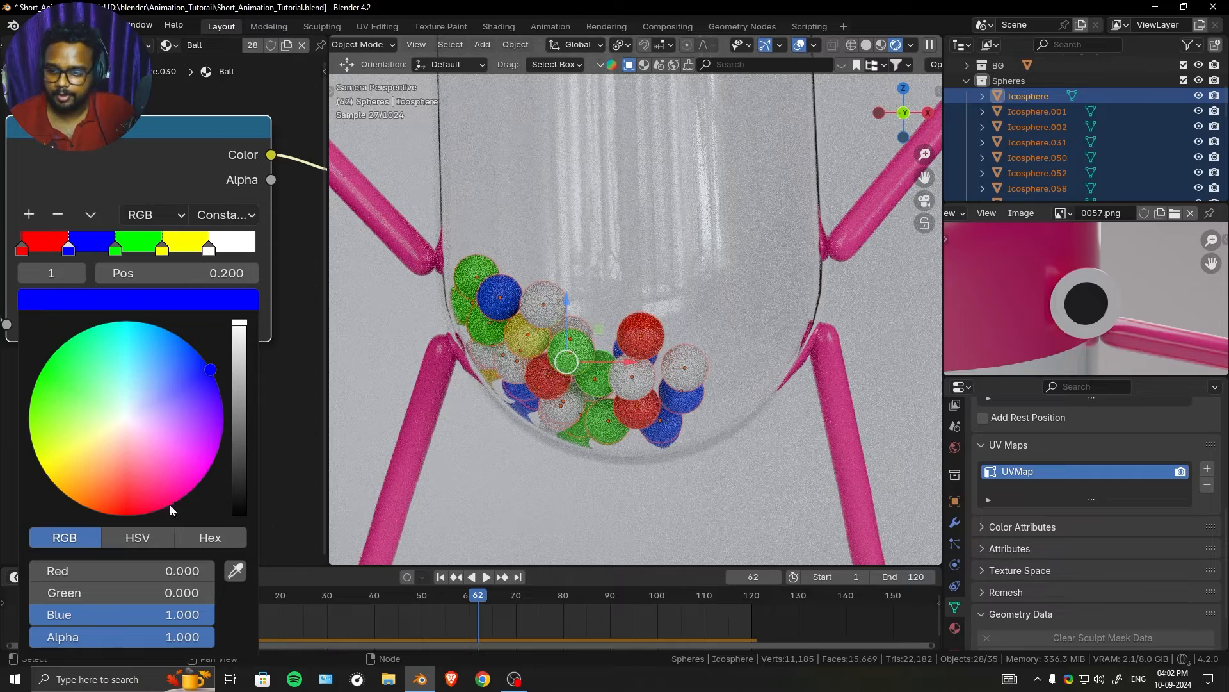
drag(186, 614, 81, 615)
click(138, 538)
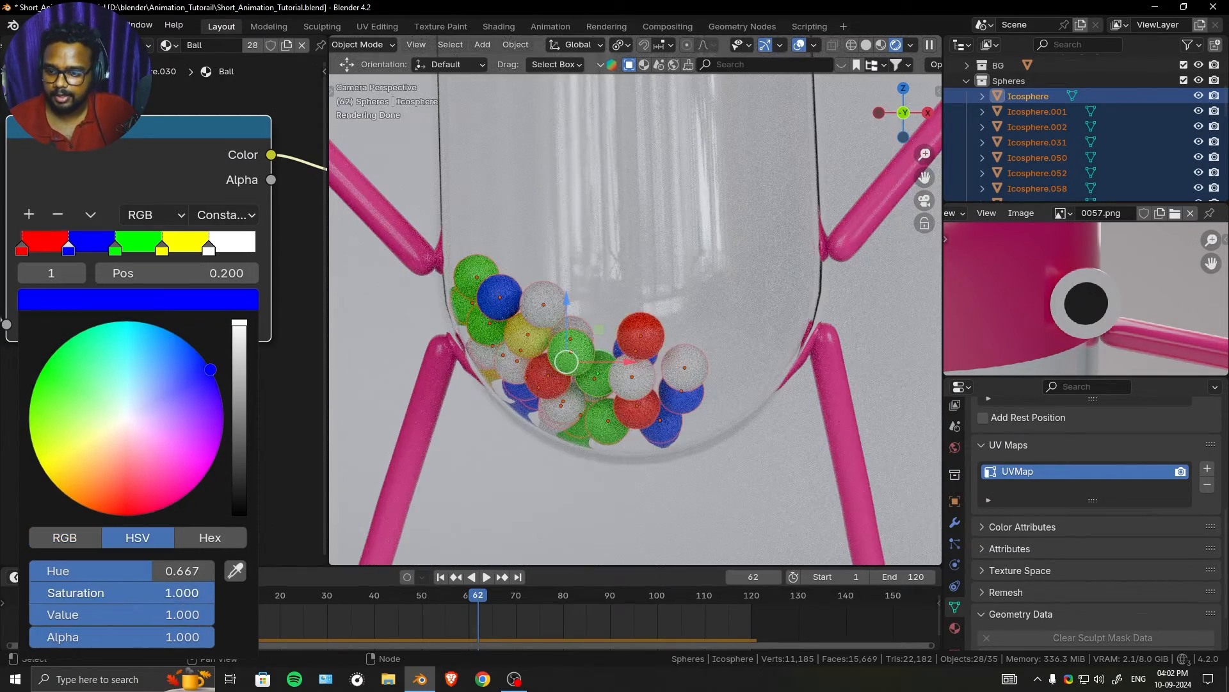
mouse_move(212, 592)
mouse_down()
mouse_move(143, 592)
mouse_move(199, 592)
mouse_up()
click(274, 480)
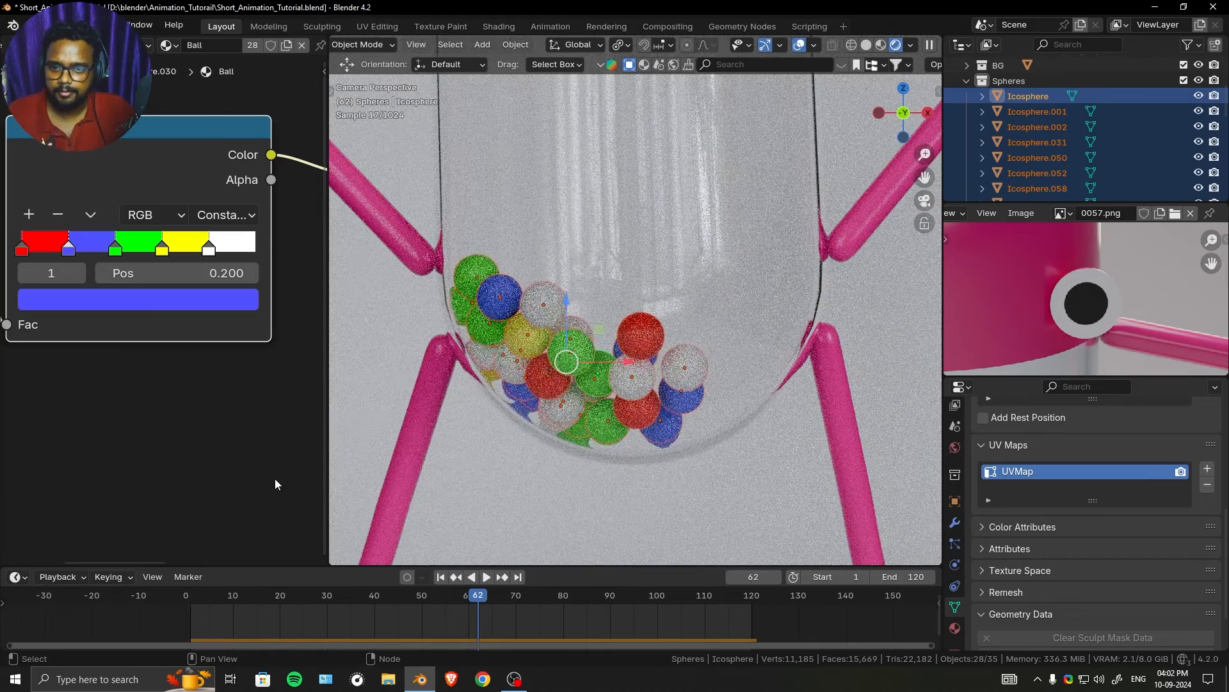
- Darken the green Color Ramp stop slightly by lowering its brightness
click(115, 248)
click(146, 306)
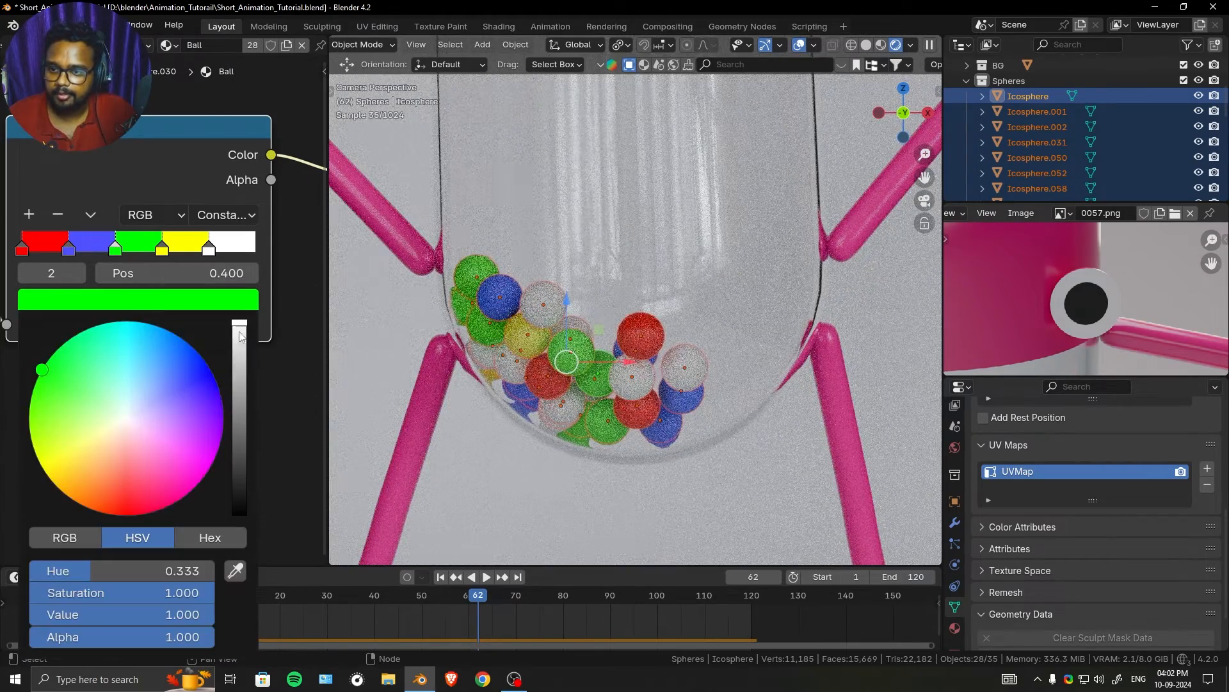
mouse_move(240, 336)
mouse_down()
mouse_move(240, 361)
mouse_move(241, 340)
mouse_up()
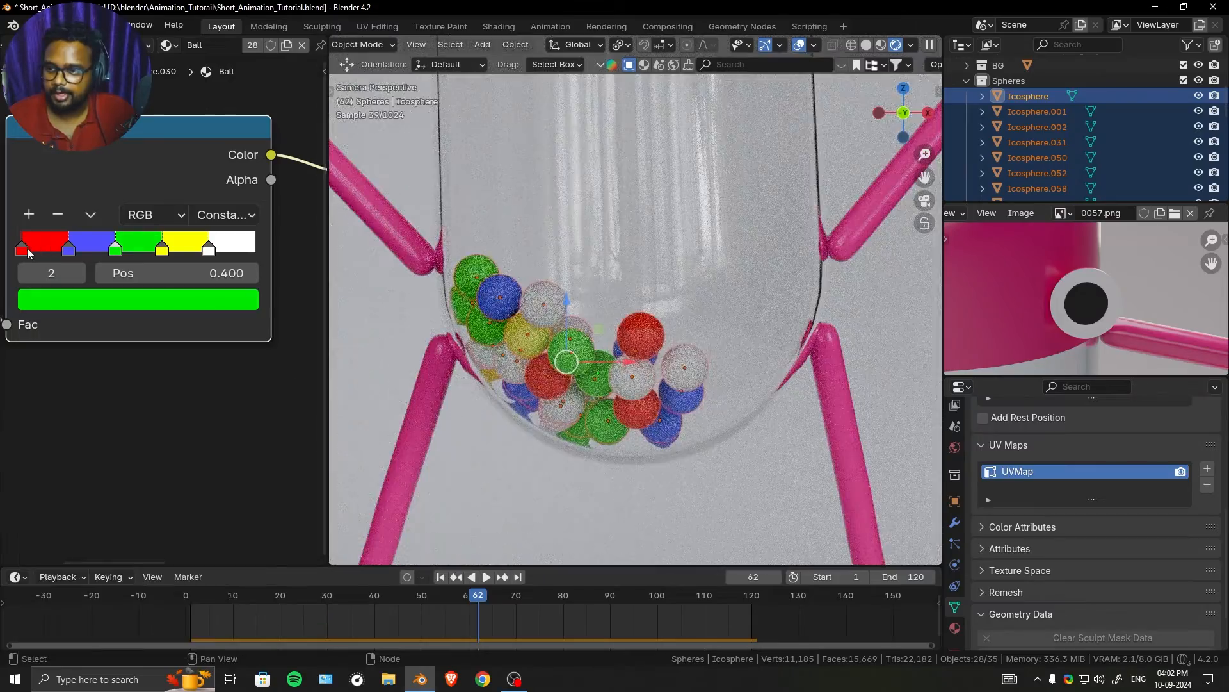
- Warm the yellow Color Ramp stop by setting its Hue to 0.138
click(26, 250)
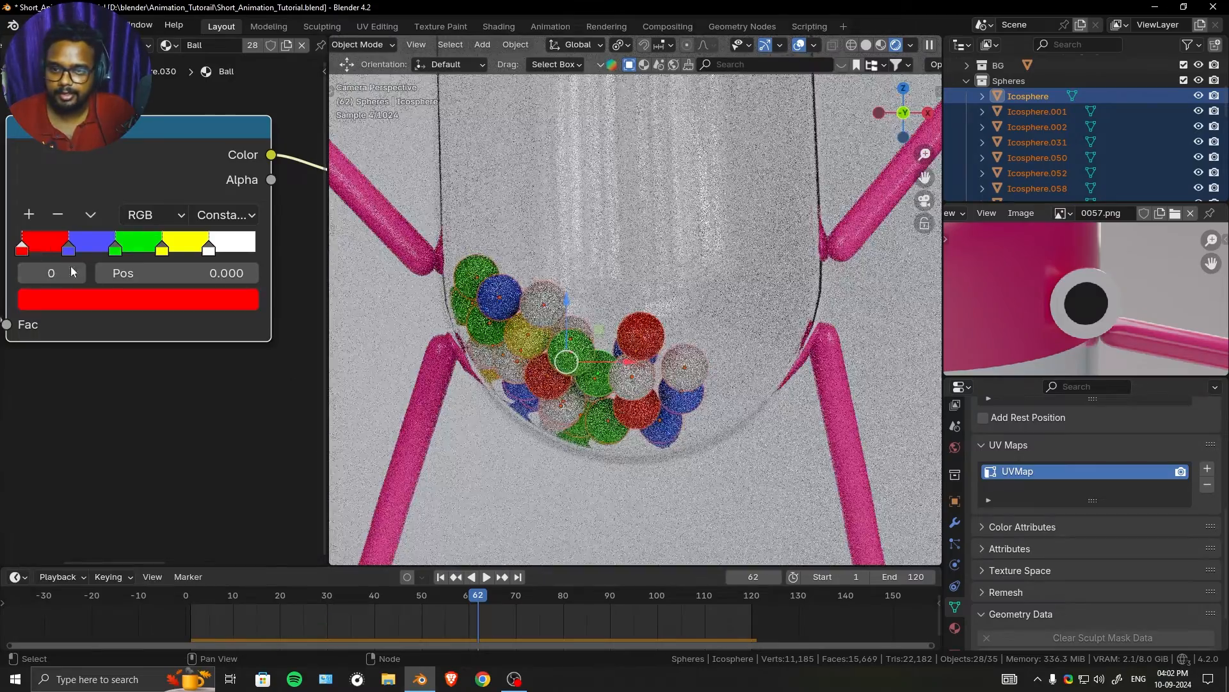
click(162, 250)
click(128, 299)
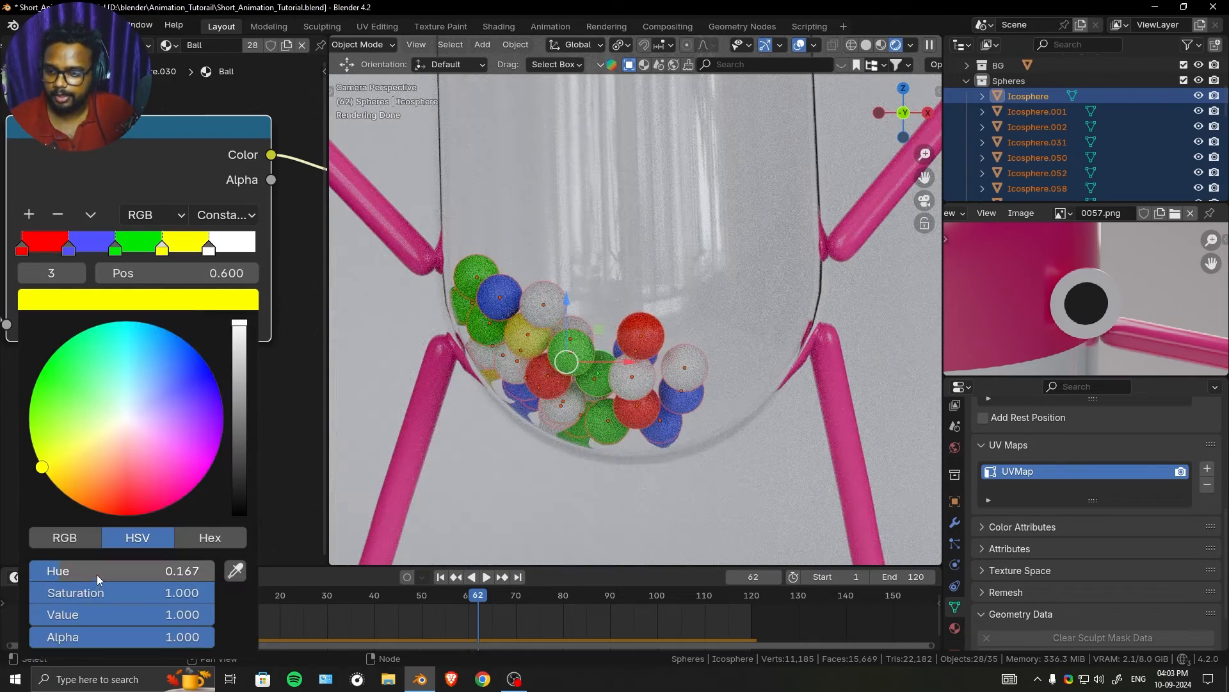
drag(98, 572, 93, 571)
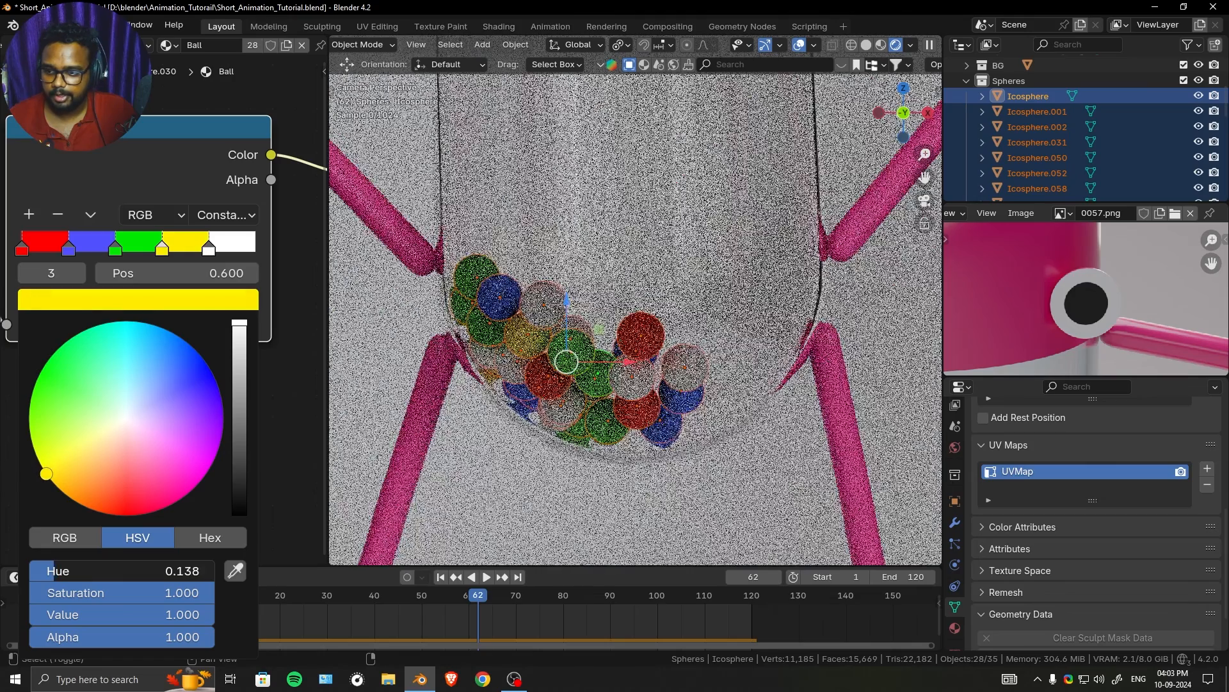
- Hide the overlays and gizmos in the rendered camera view and select the background plane instead of the balls
scroll(573, 319, down, 6)
scroll(573, 319, down, 2)
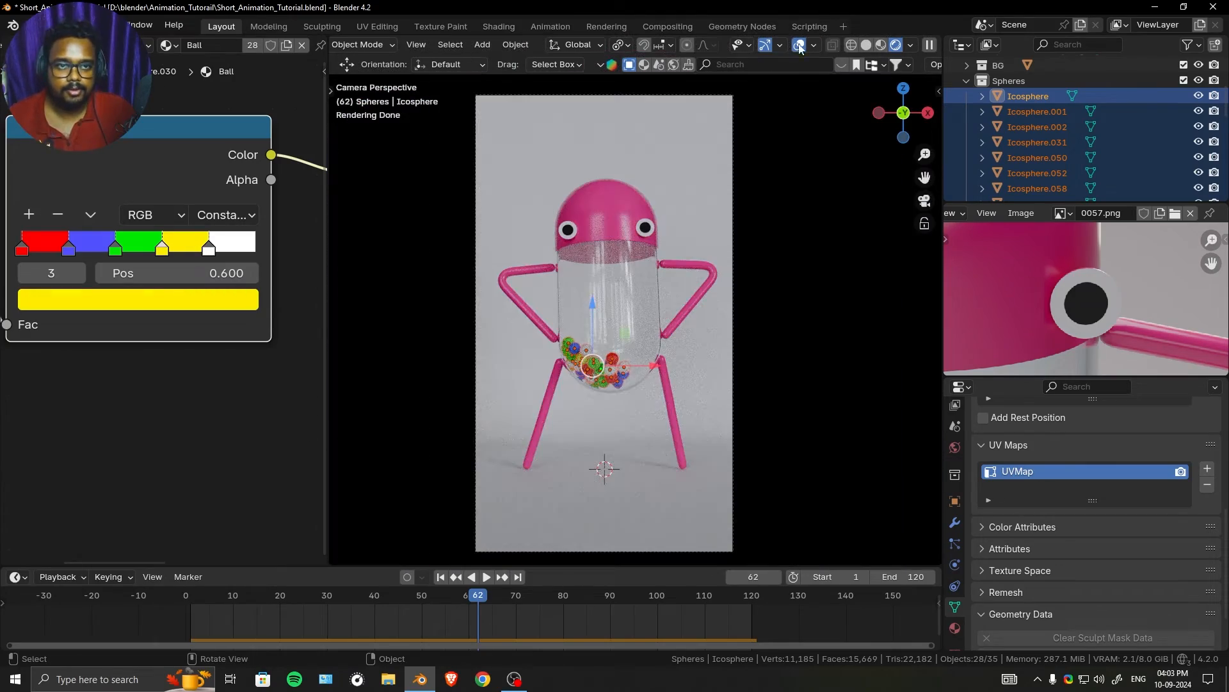
click(766, 44)
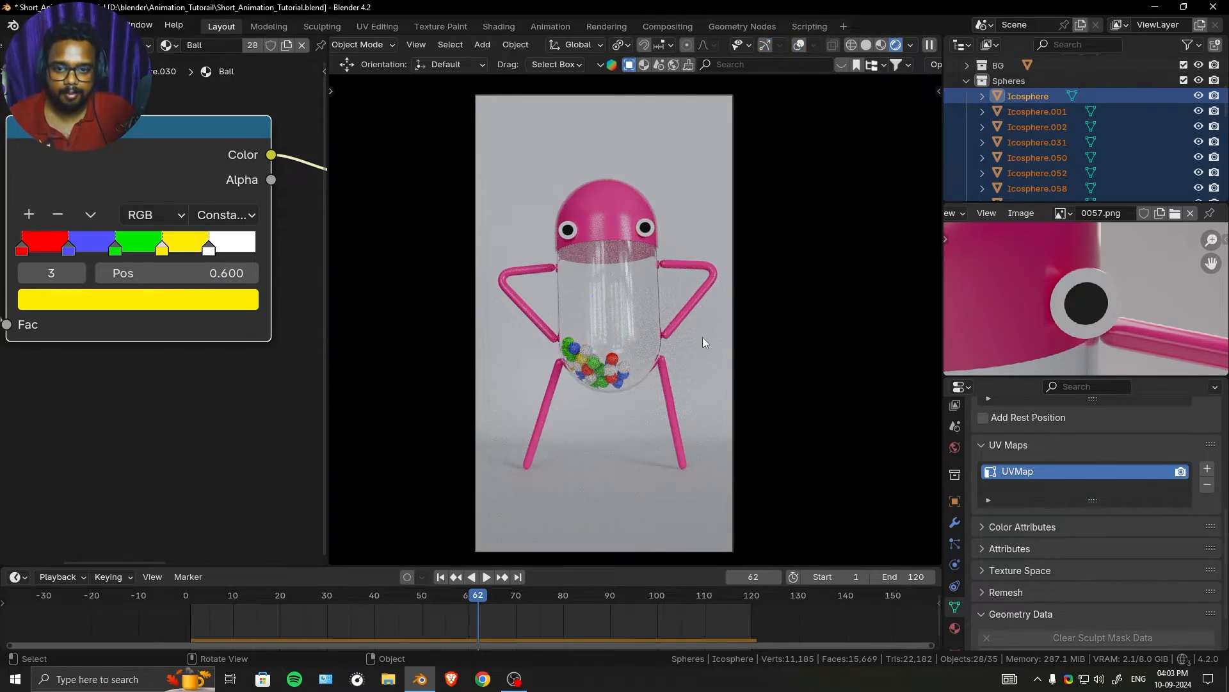
click(702, 337)
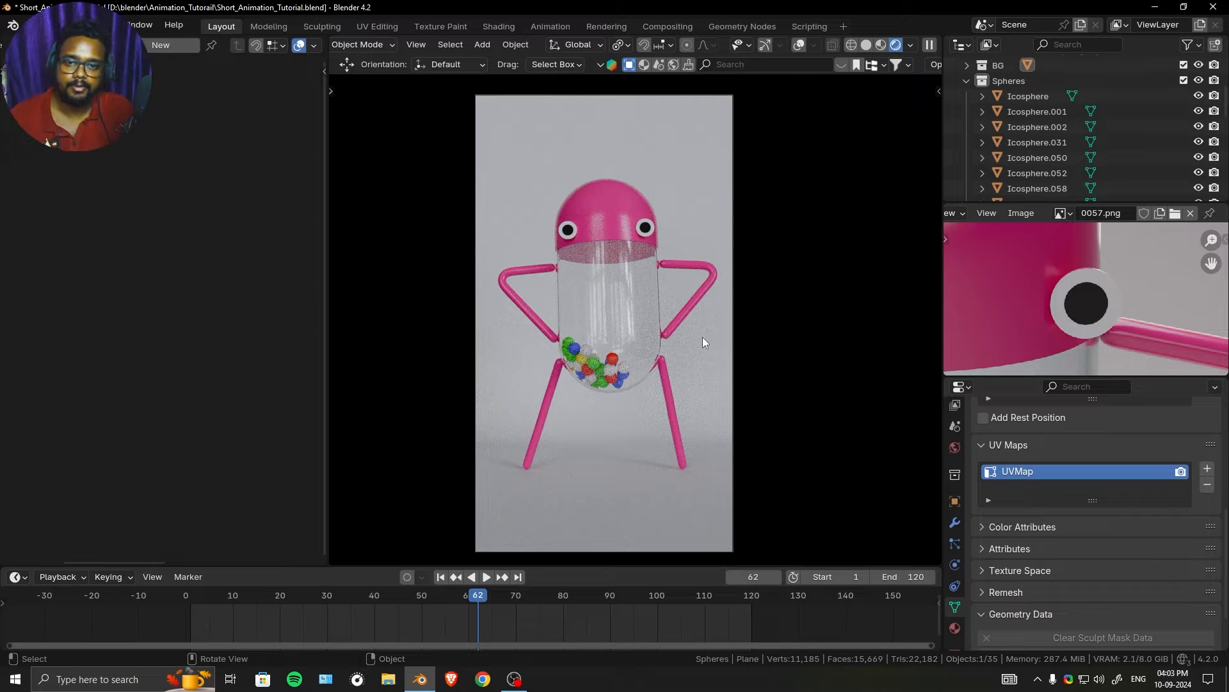
- Enlarge the 0057.png reference image area and frame the character's body to compare it with the render
scroll(1082, 304, down, 10)
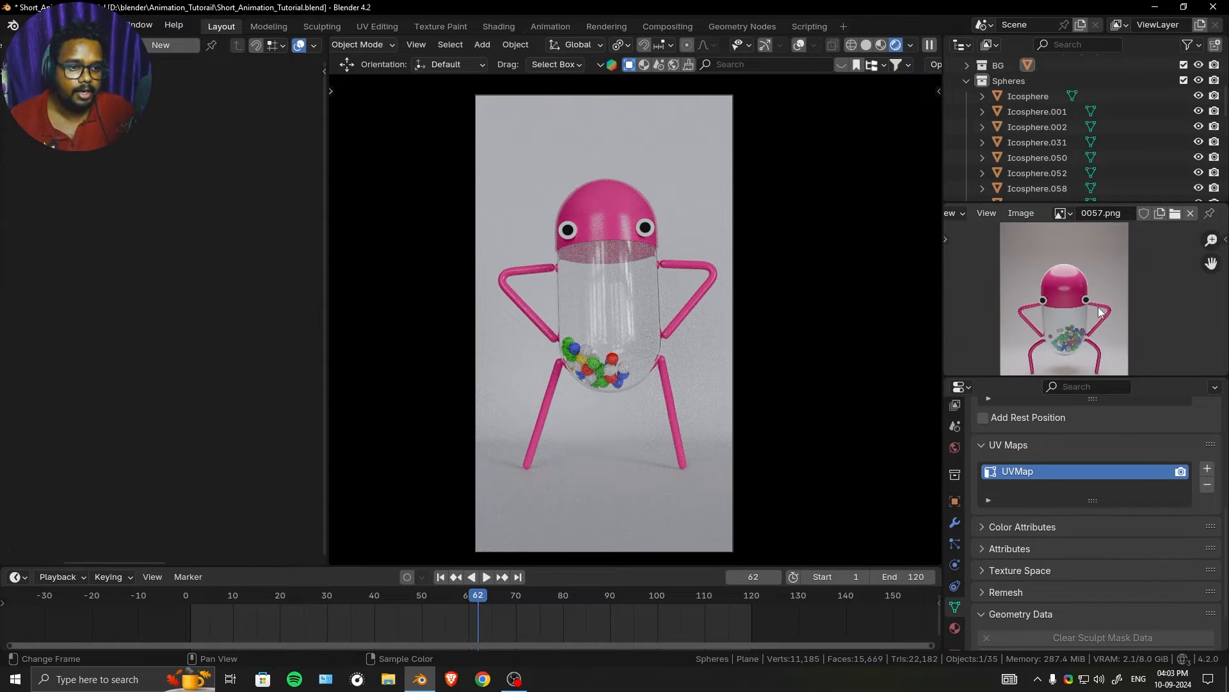
drag(1168, 377, 1149, 413)
scroll(1119, 351, up, 4)
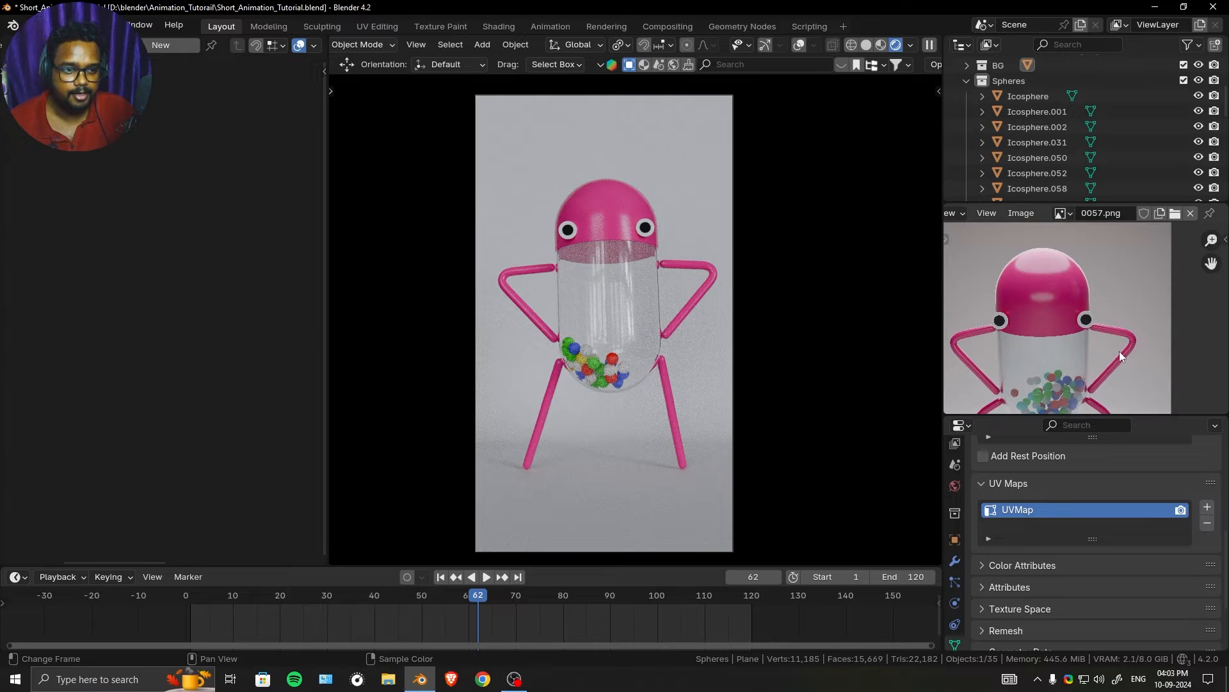
- Enable viewport denoising in the Cycles sampling settings and move the timeline to frame 44
scroll(689, 283, up, 1)
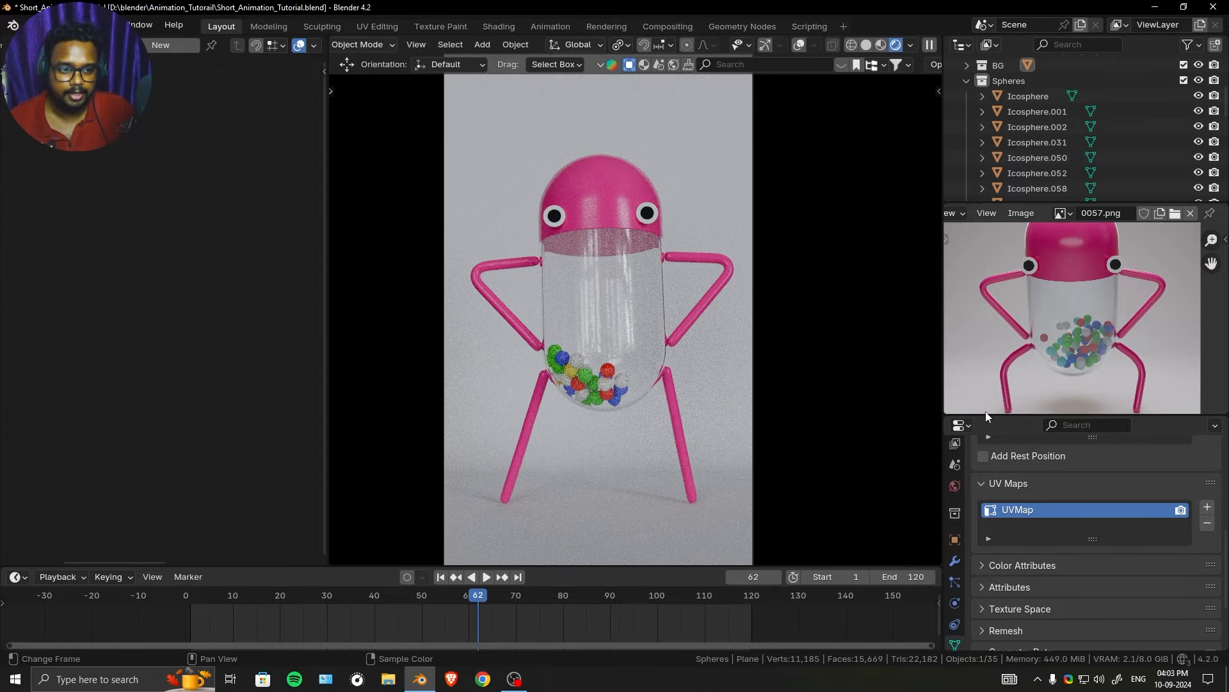
drag(992, 414, 970, 281)
click(954, 342)
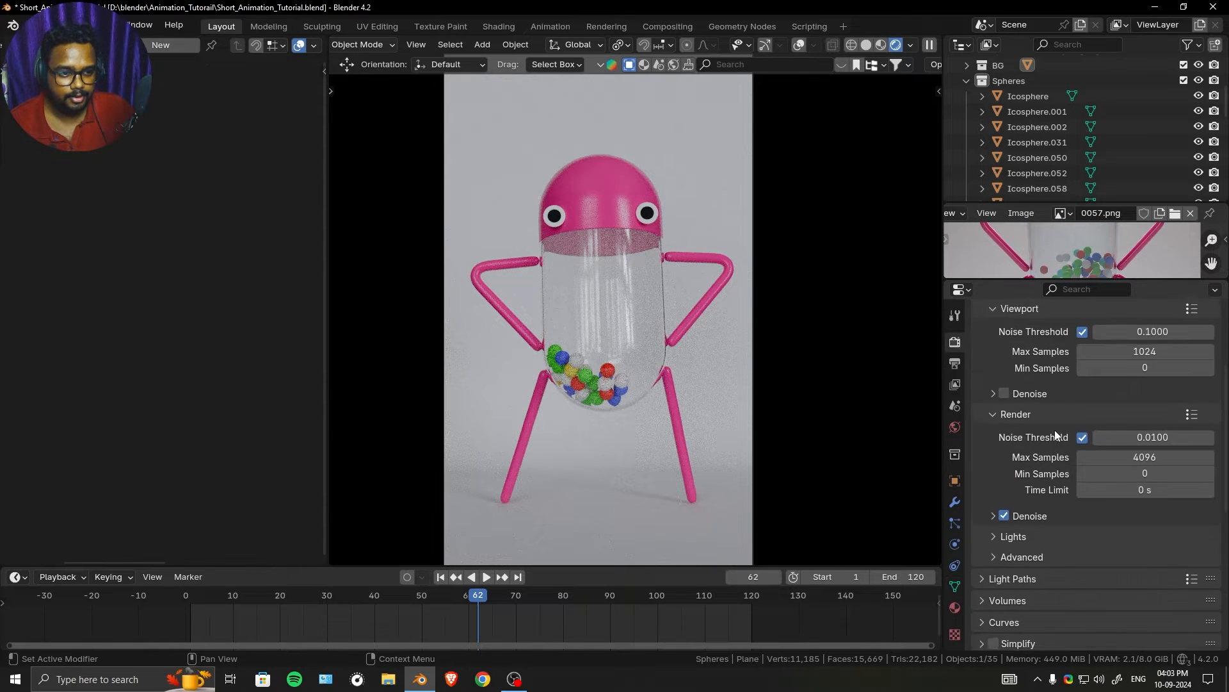
scroll(1054, 429, up, 4)
click(1004, 534)
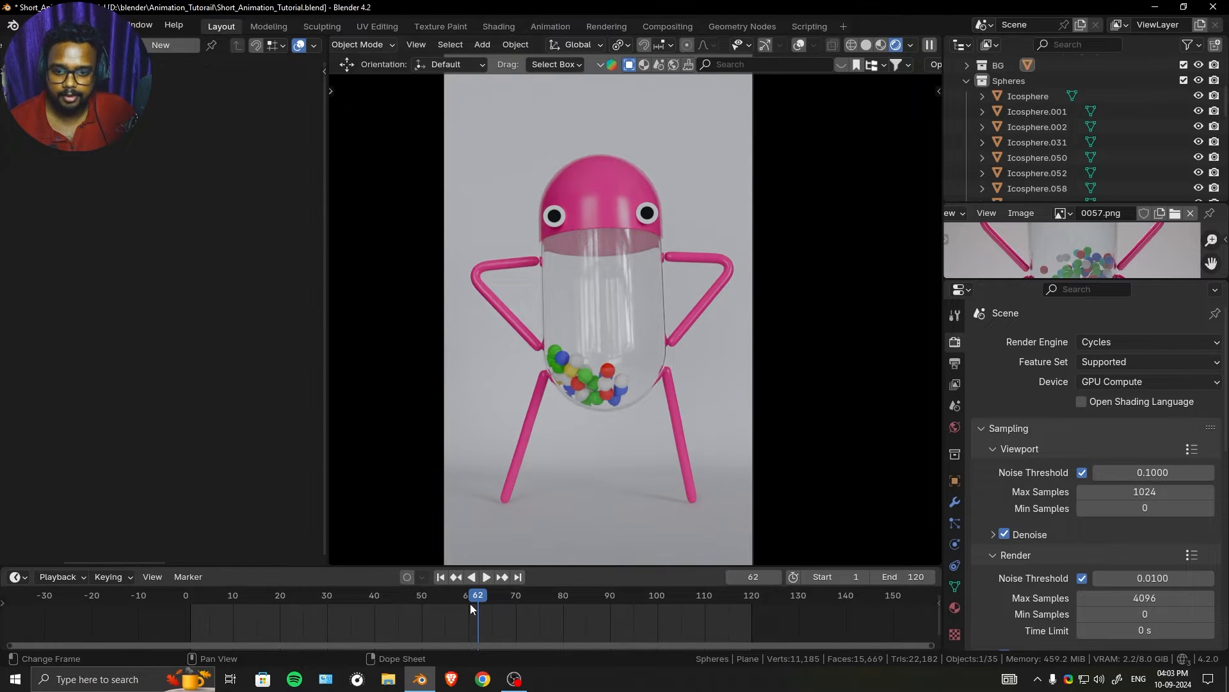
drag(470, 603, 393, 599)
drag(1133, 282, 1159, 256)
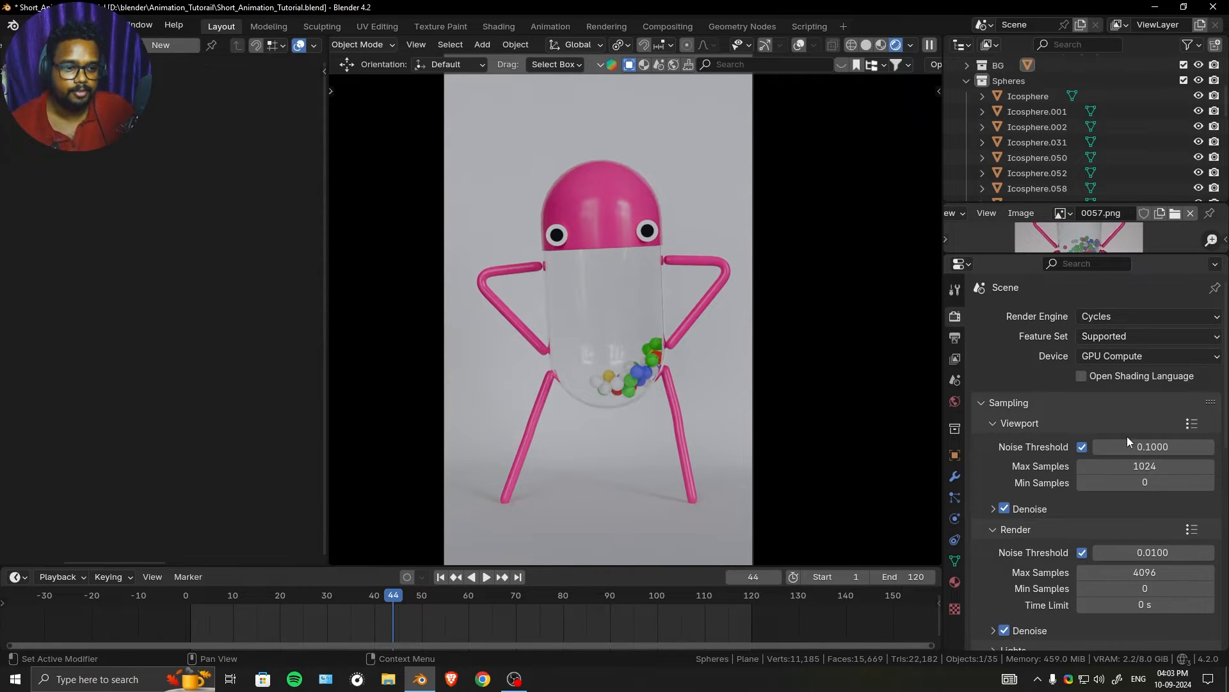
- Set the final render's maximum samples to 200, checking the output resolution beforehand
scroll(1127, 436, down, 3)
scroll(1125, 352, up, 1)
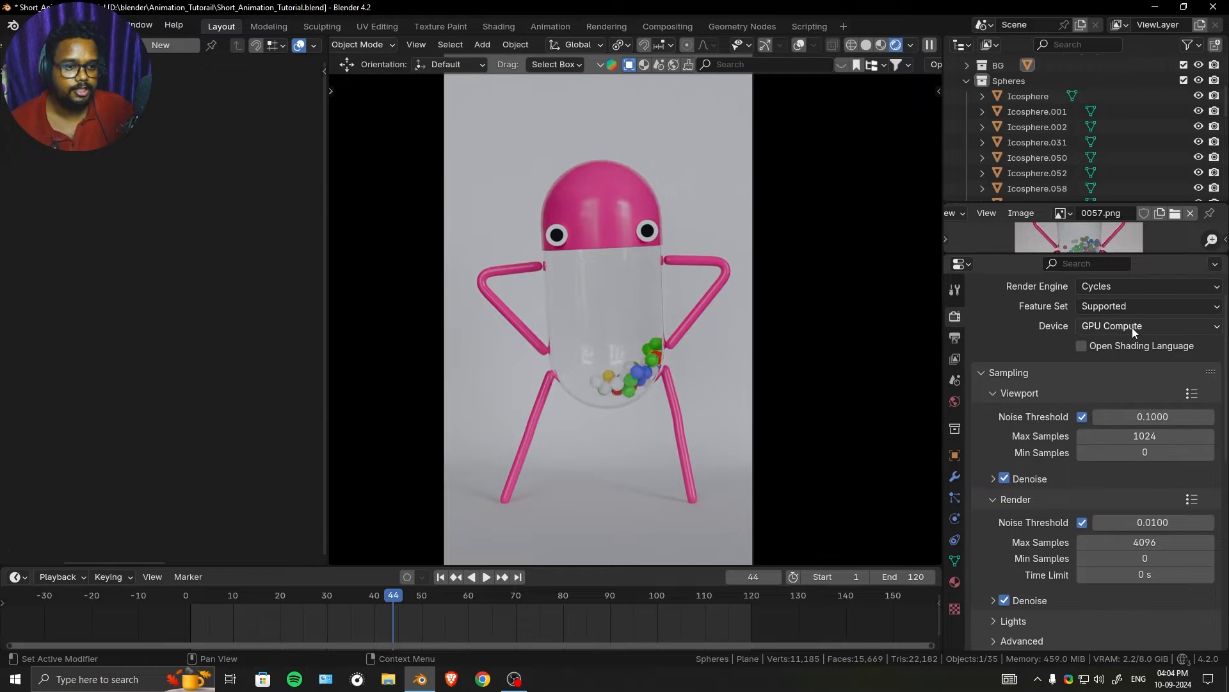
scroll(1145, 422, down, 1)
click(1137, 510)
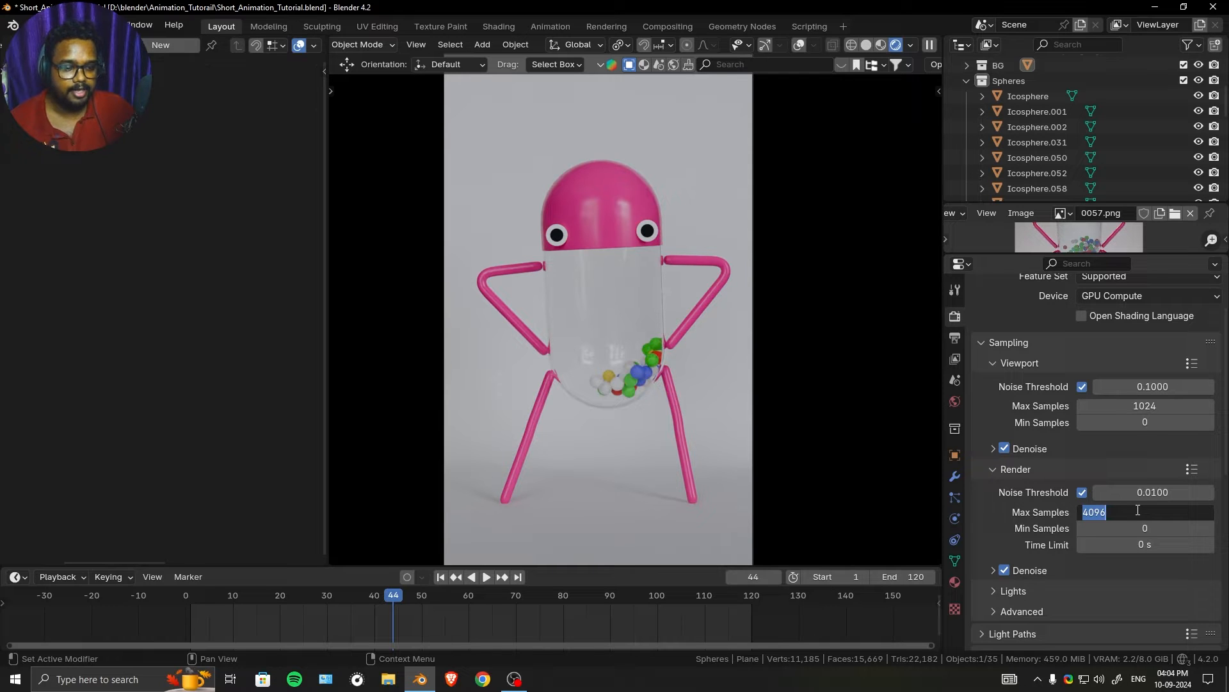
click(999, 382)
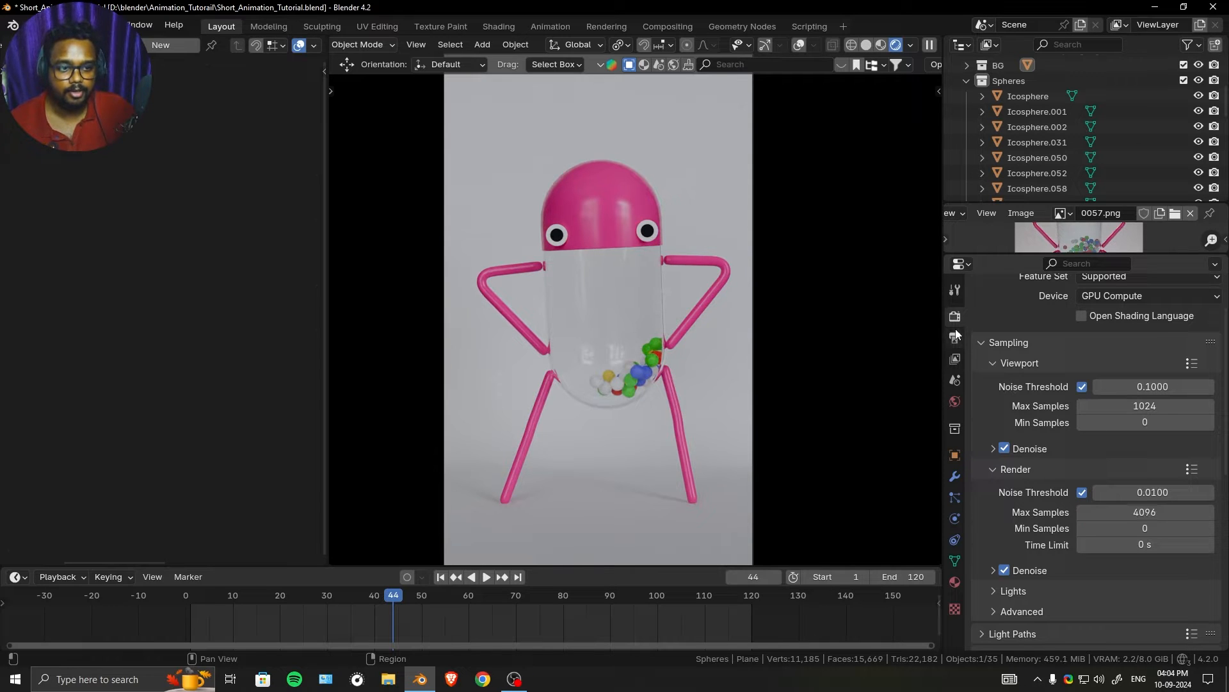
click(955, 334)
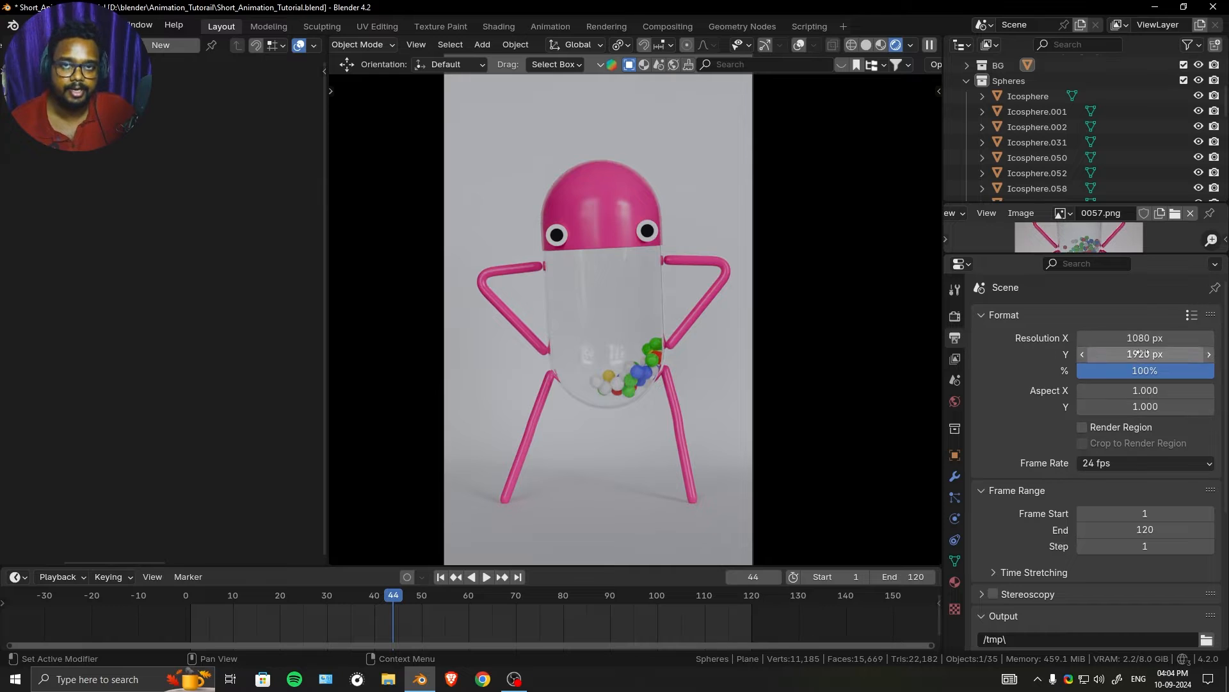
click(955, 317)
click(1159, 510)
text(200)
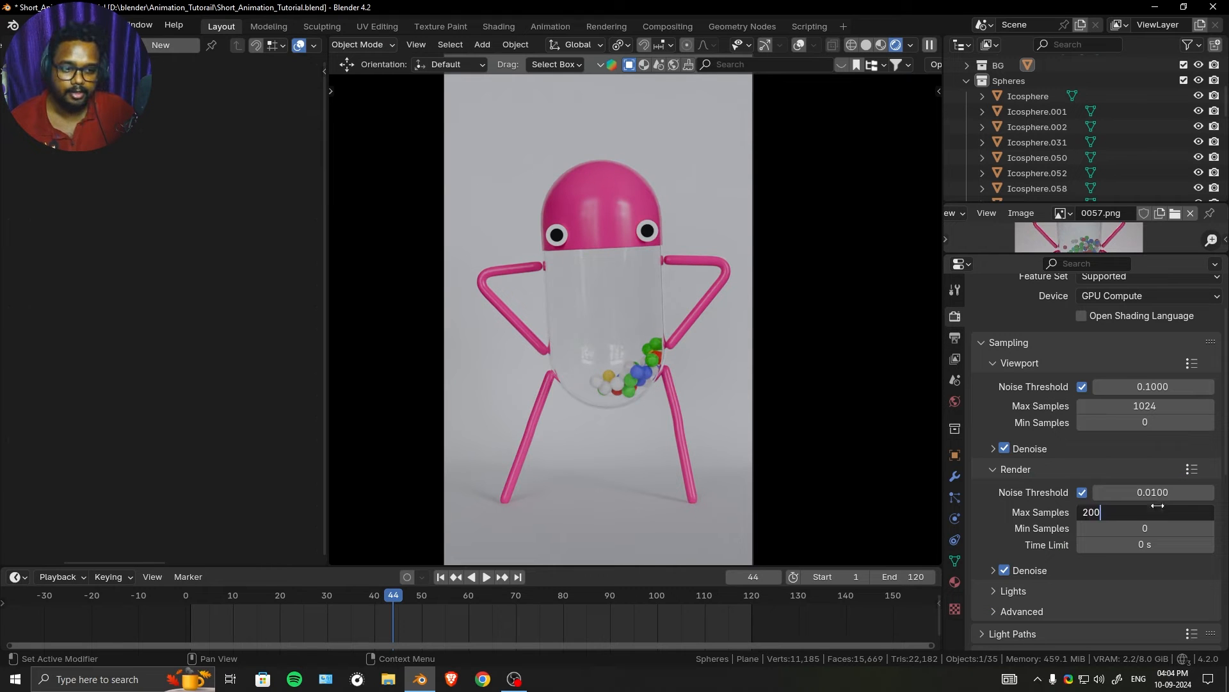
key(Return)
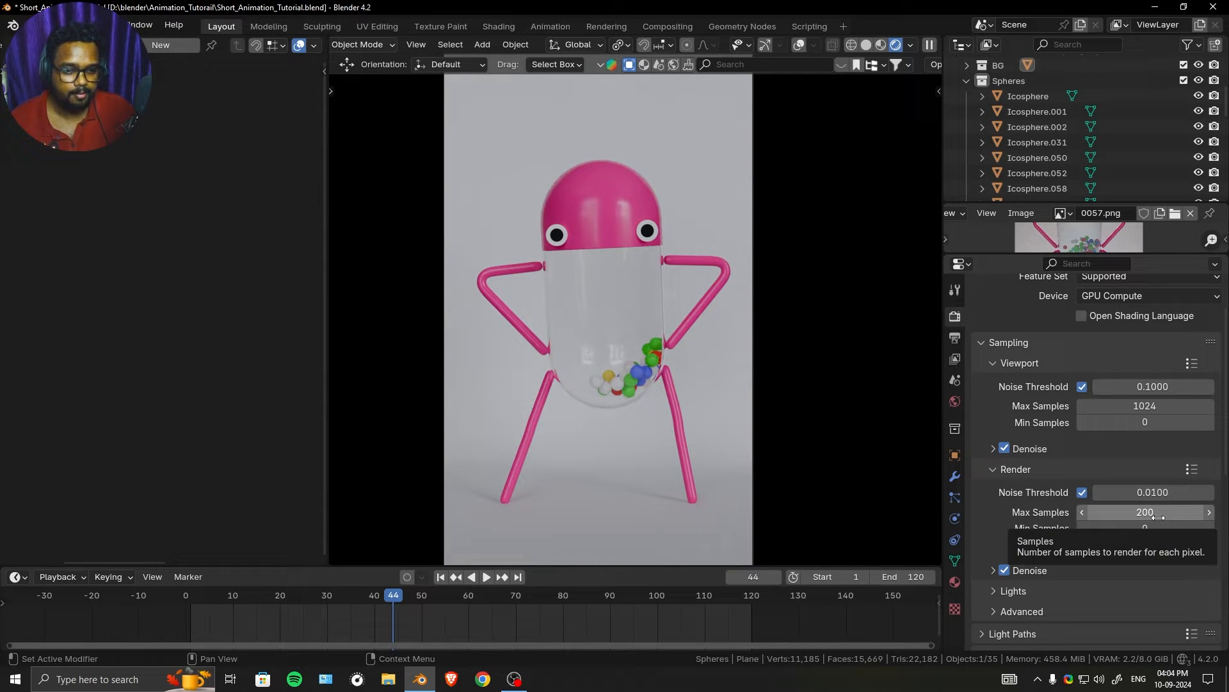
- Double the output resolution to 2160 × 3840 px
scroll(1135, 467, up, 2)
click(956, 337)
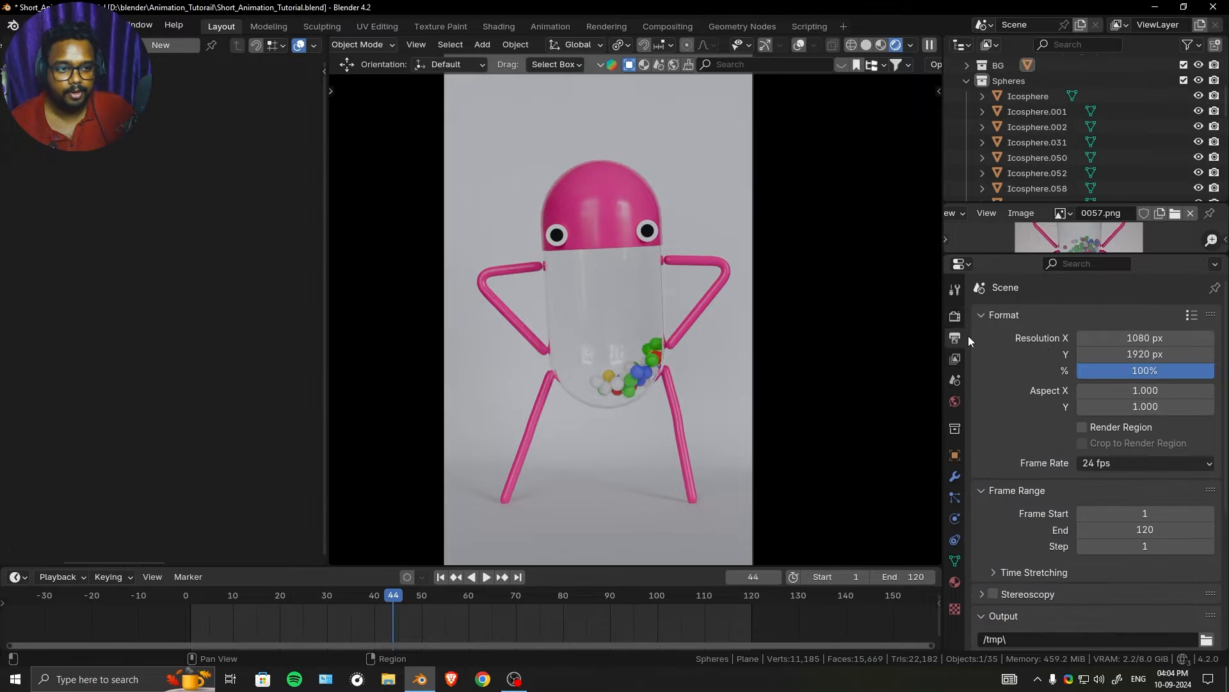
click(1138, 340)
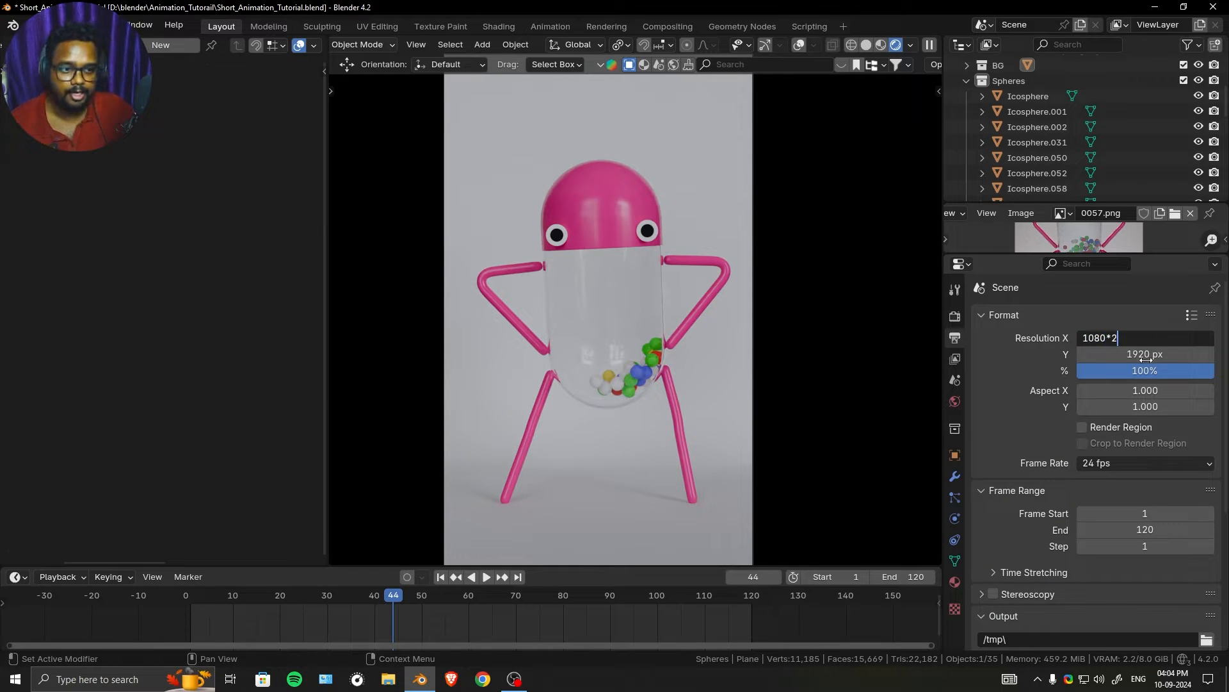
click(1146, 355)
text(*2)
key(Return)
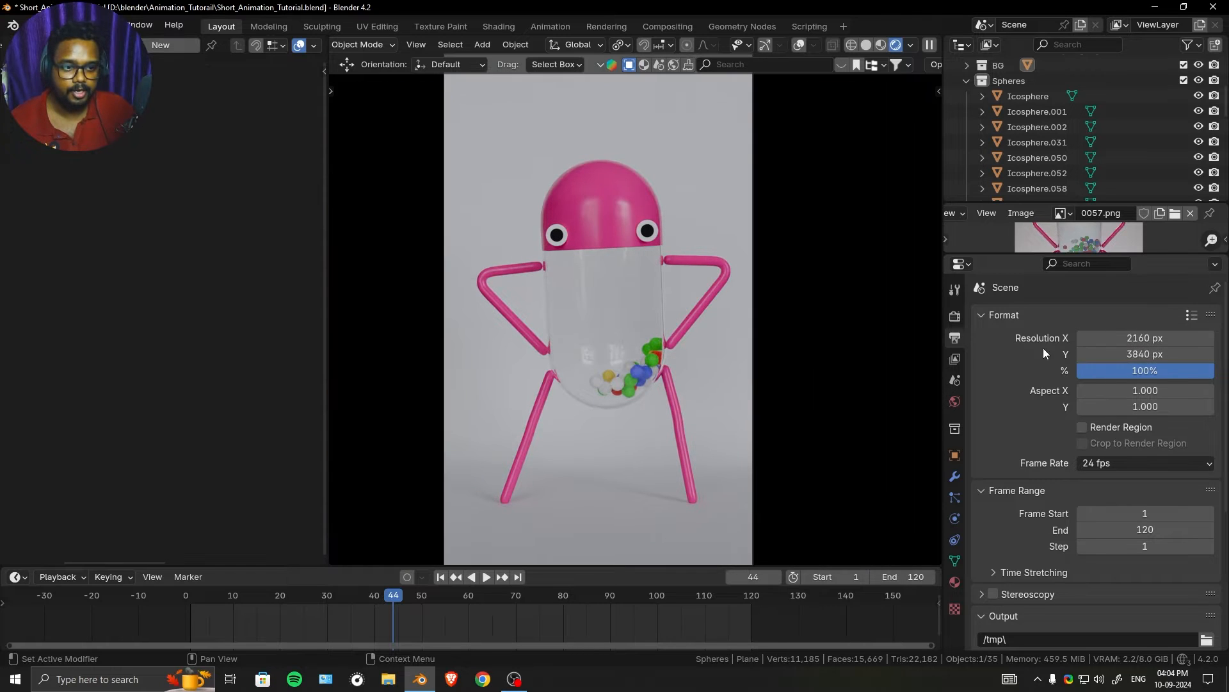
- Set the final render's maximum samples to 128
click(954, 316)
scroll(1145, 452, down, 2)
click(1161, 451)
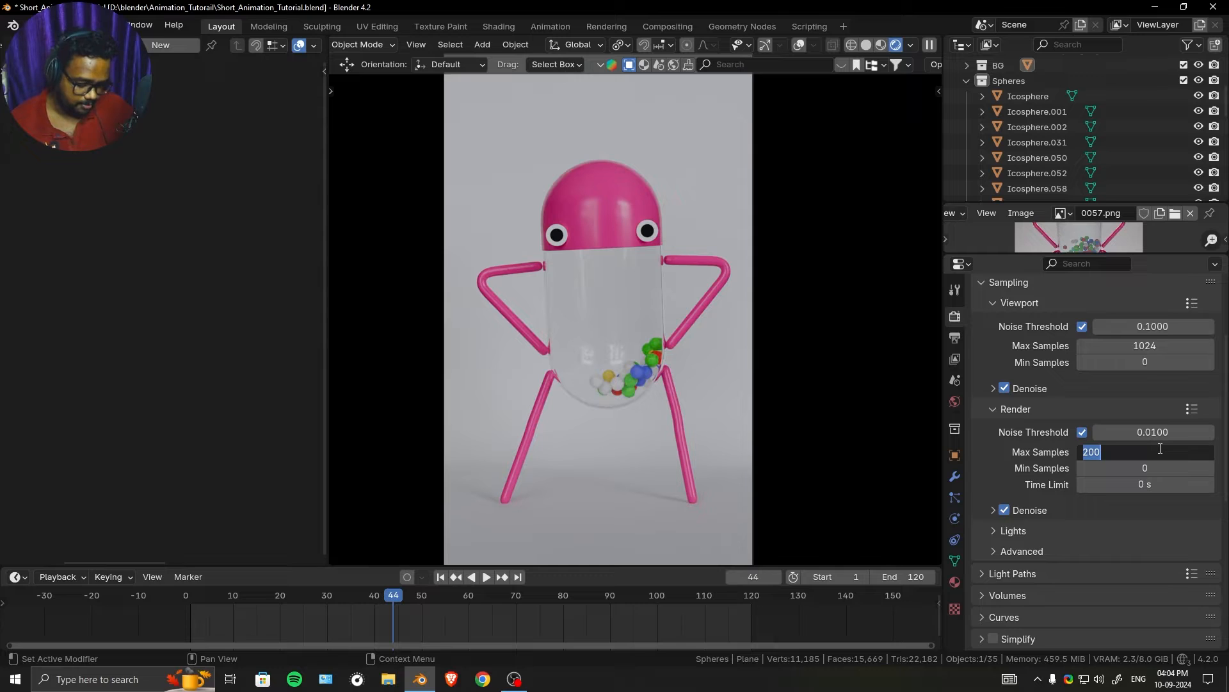
text(1289)
key(Return)
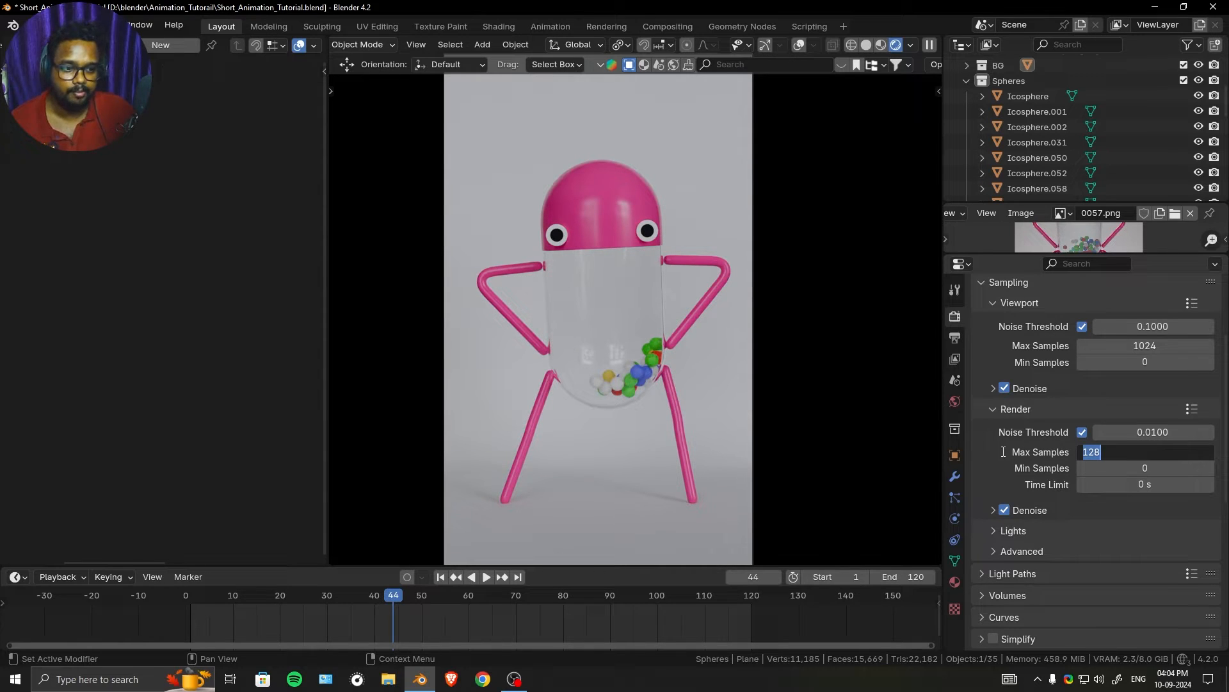
key(Return)
scroll(1098, 439, up, 2)
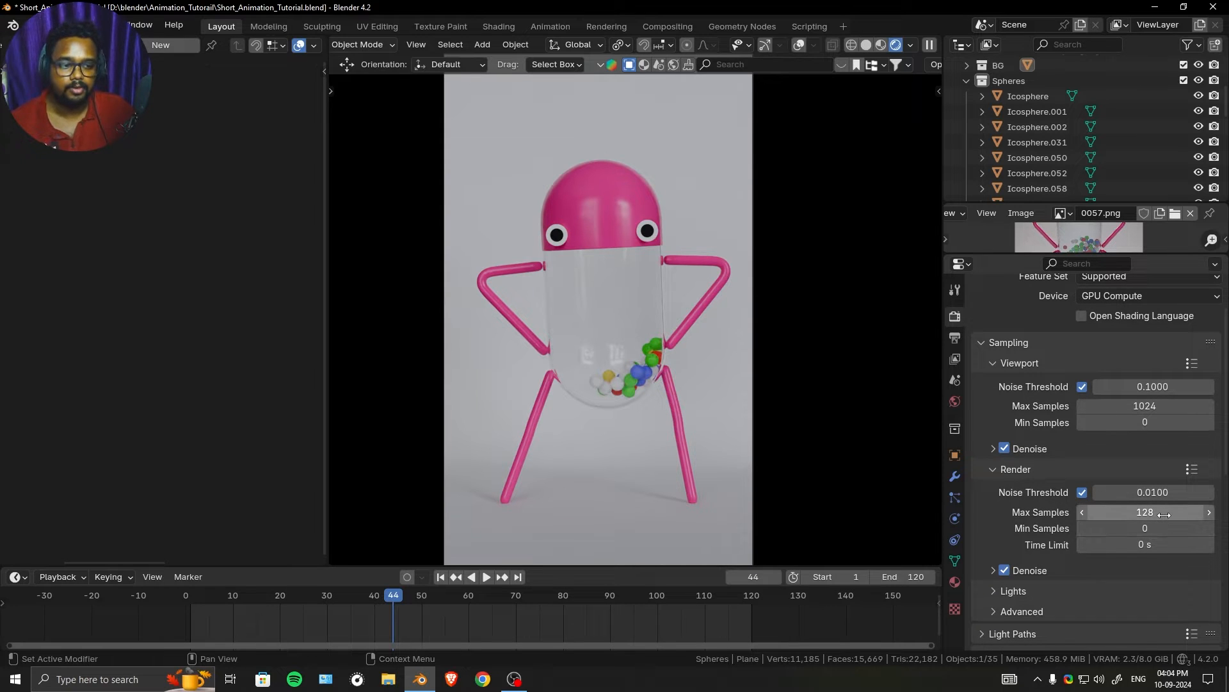
scroll(986, 374, up, 2)
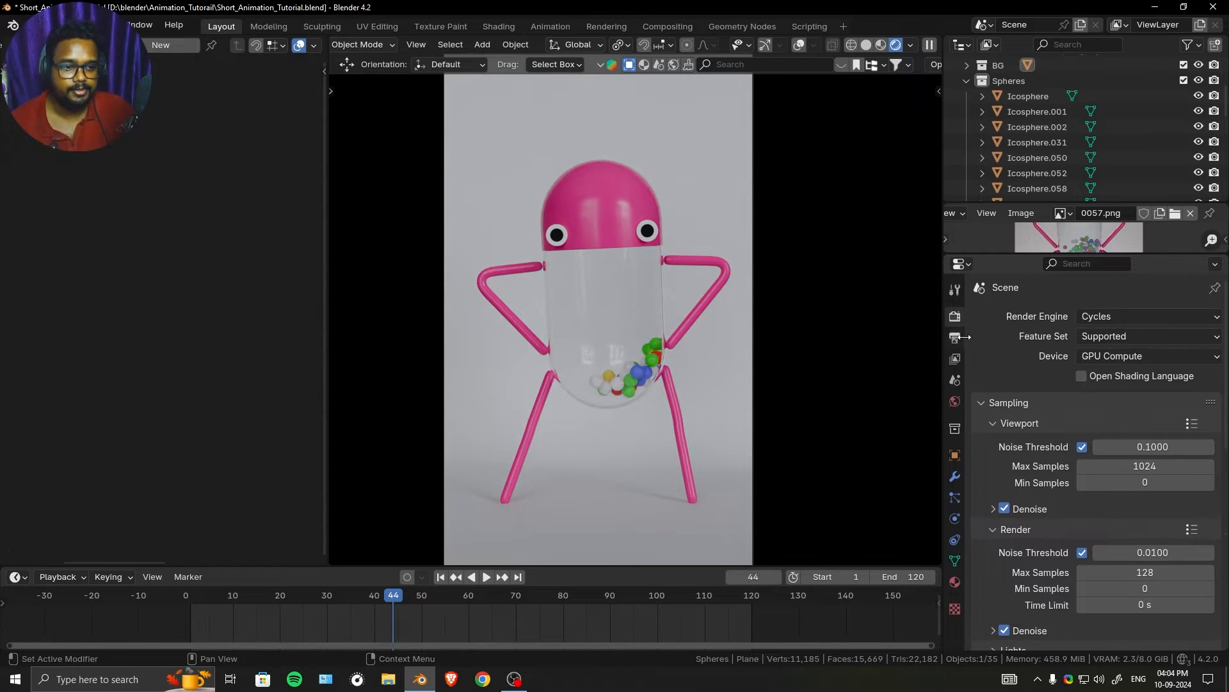
scroll(1108, 498, down, 3)
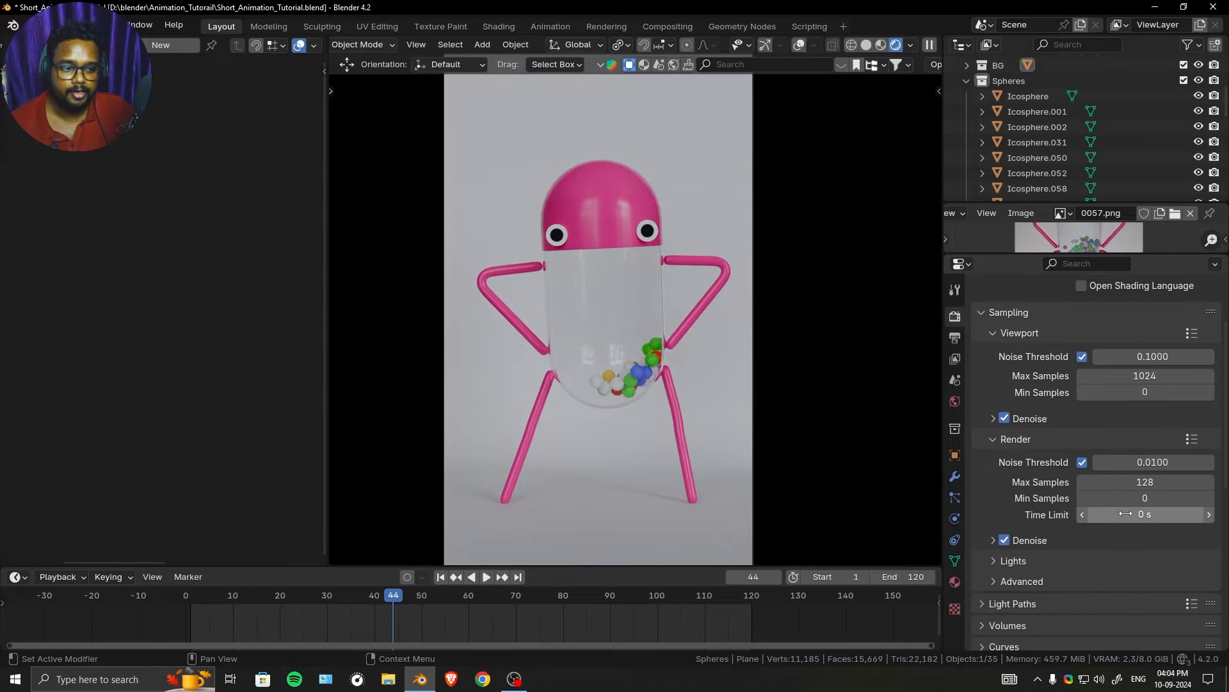
- Check the output resolution and set the final render's maximum samples to 64
click(954, 337)
scroll(1143, 313, up, 3)
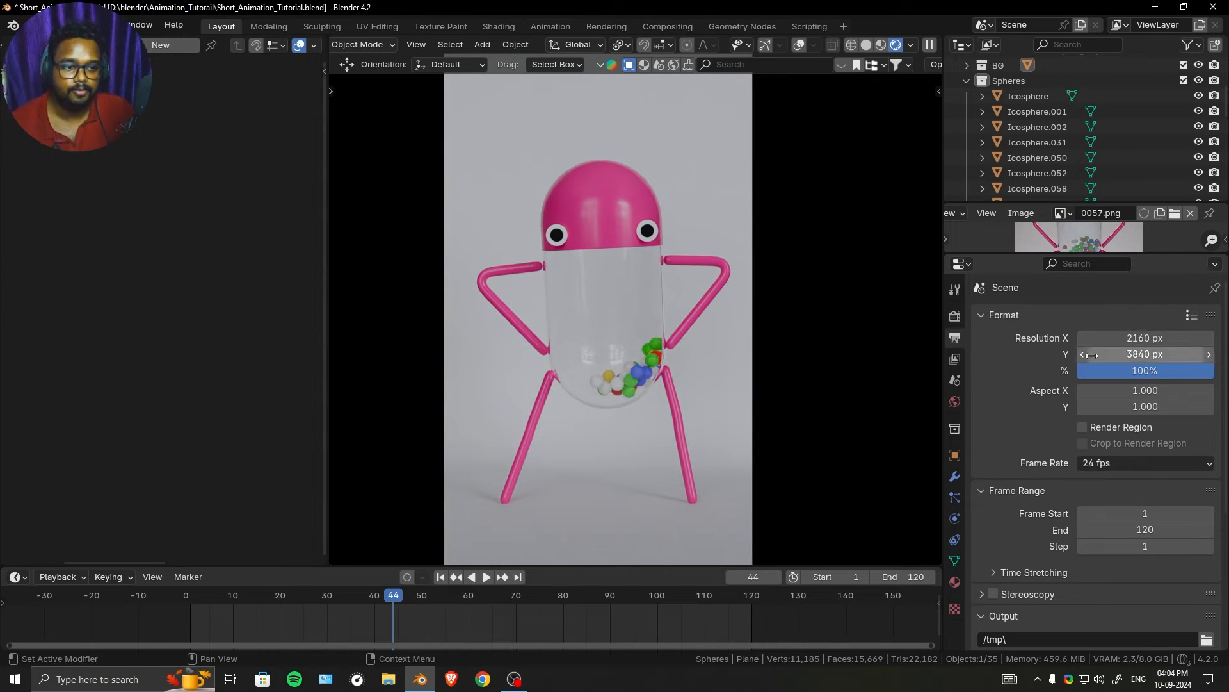
click(955, 317)
scroll(1151, 572, down, 3)
click(1154, 453)
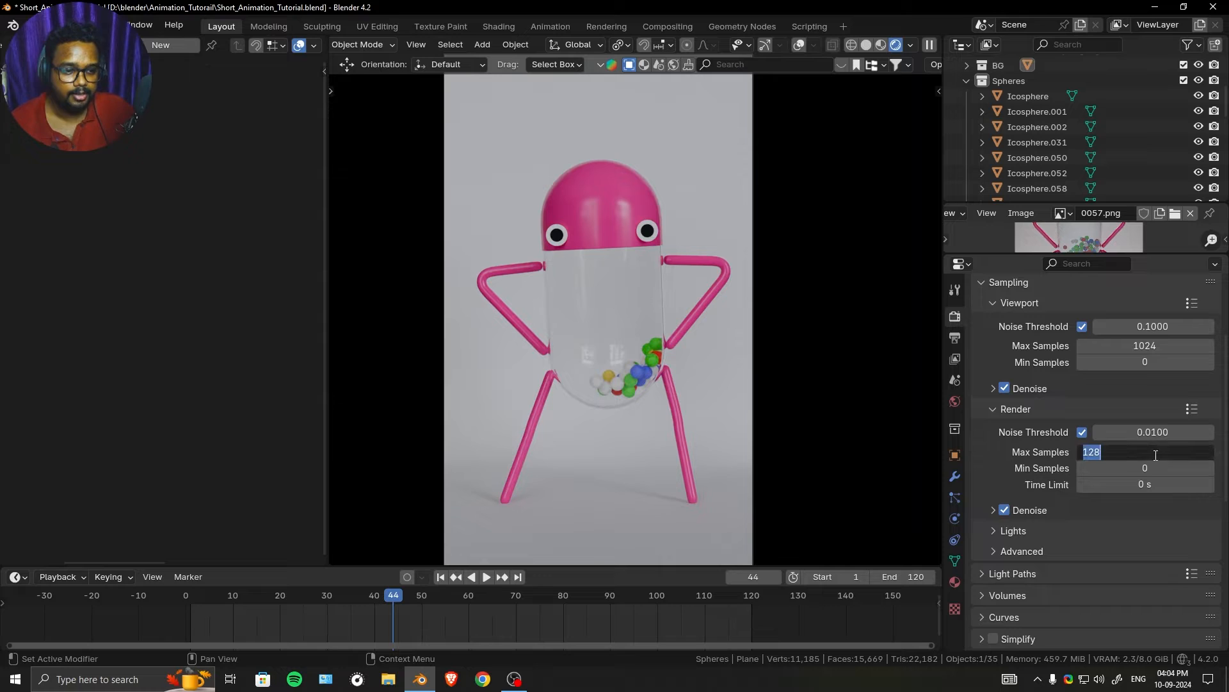
text(64)
key(Return)
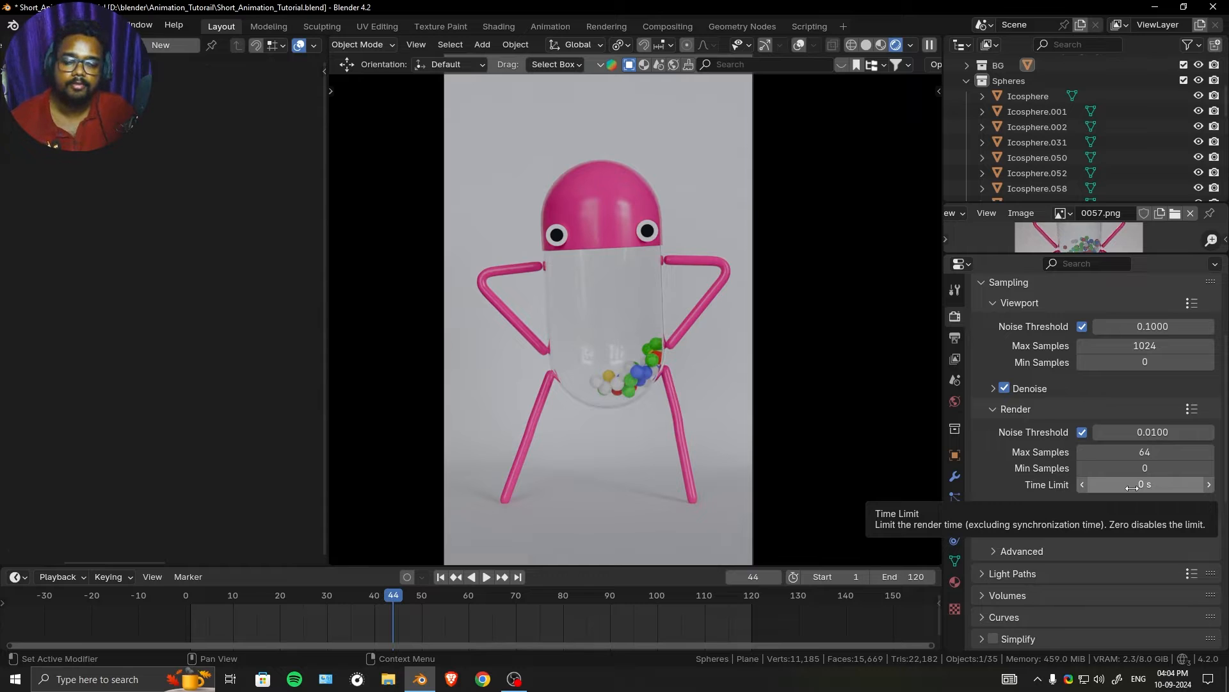
- Examine the available output file formats, including PNG and FFmpeg Video, without switching from PNG
click(955, 337)
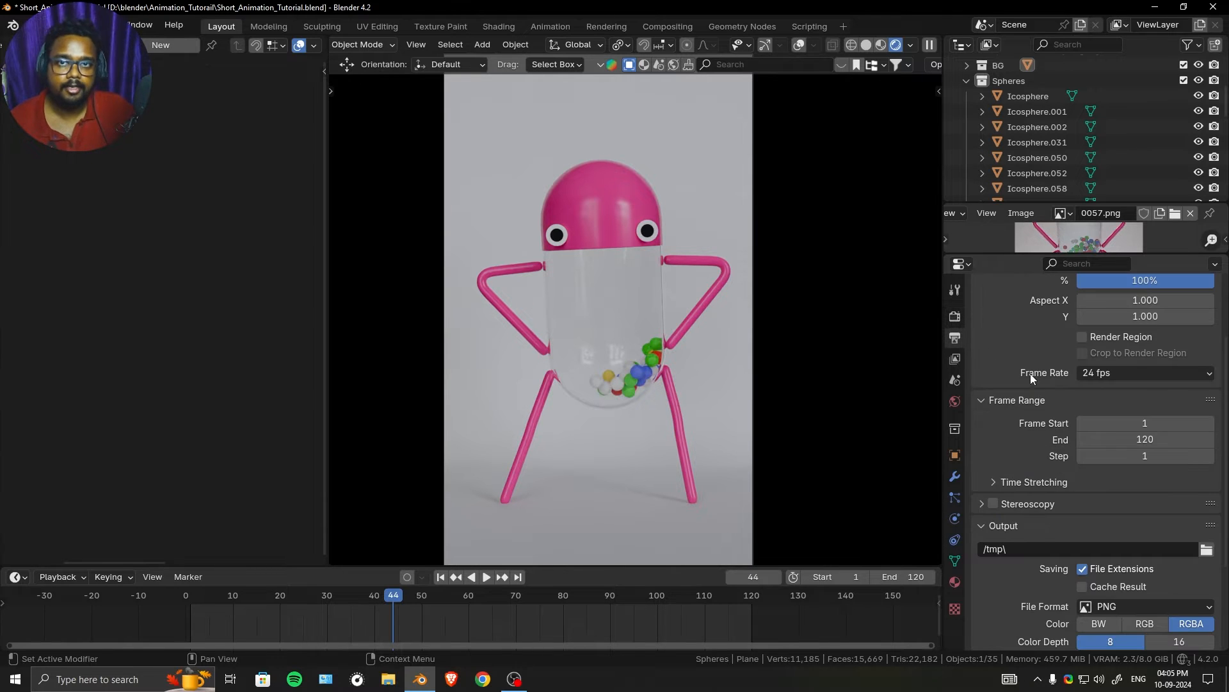
scroll(1054, 428, down, 5)
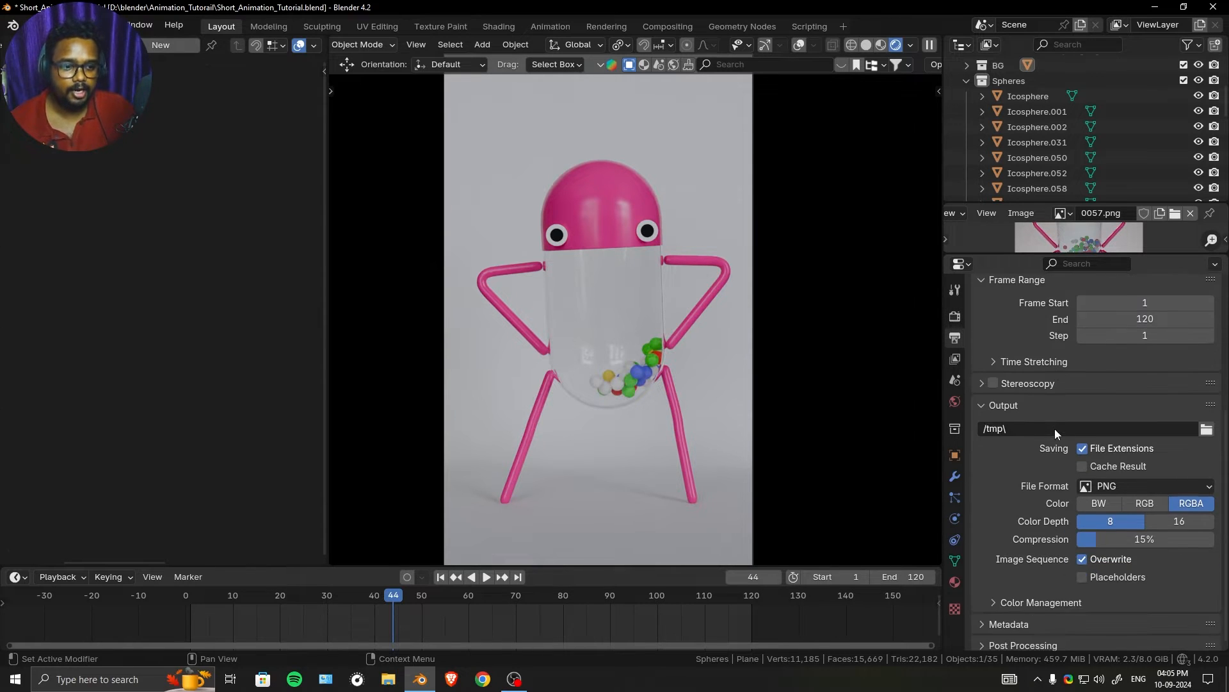
click(1156, 479)
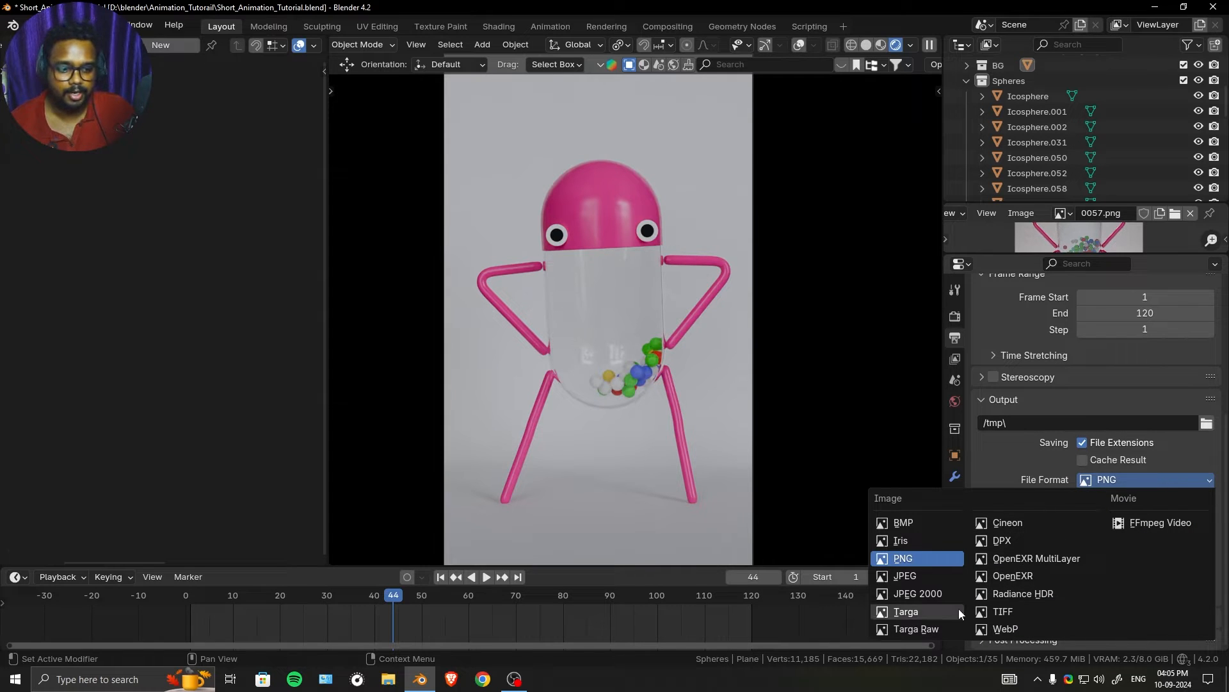
click(1106, 478)
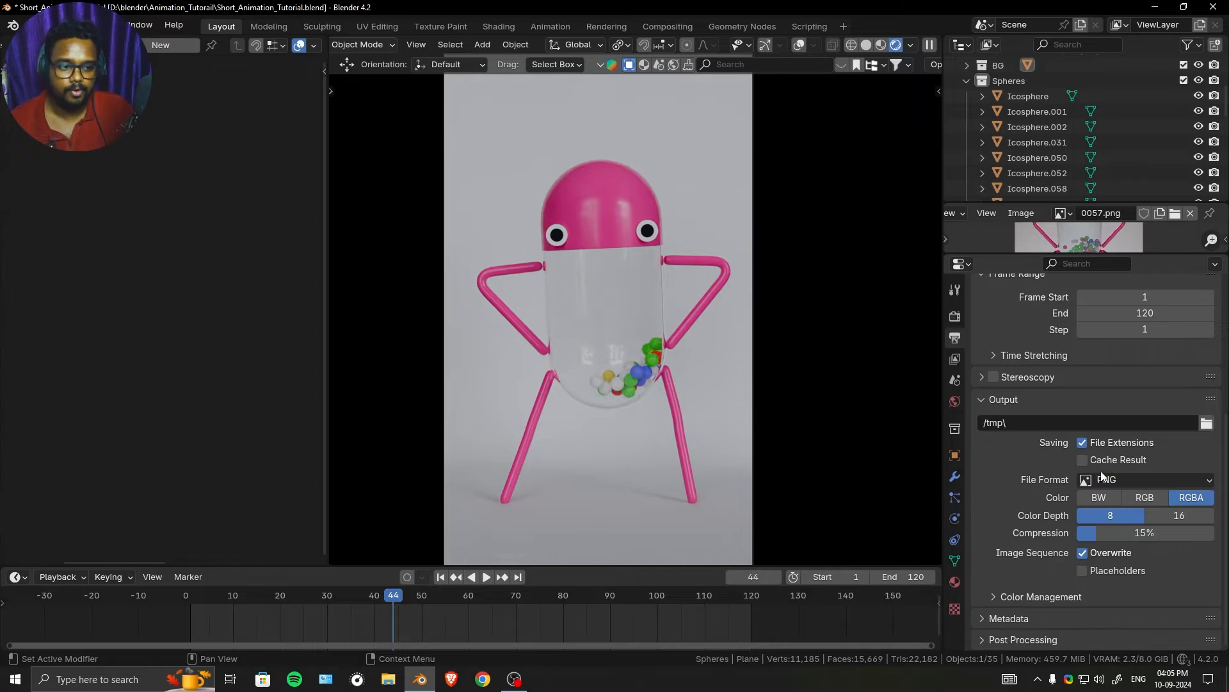
click(1113, 478)
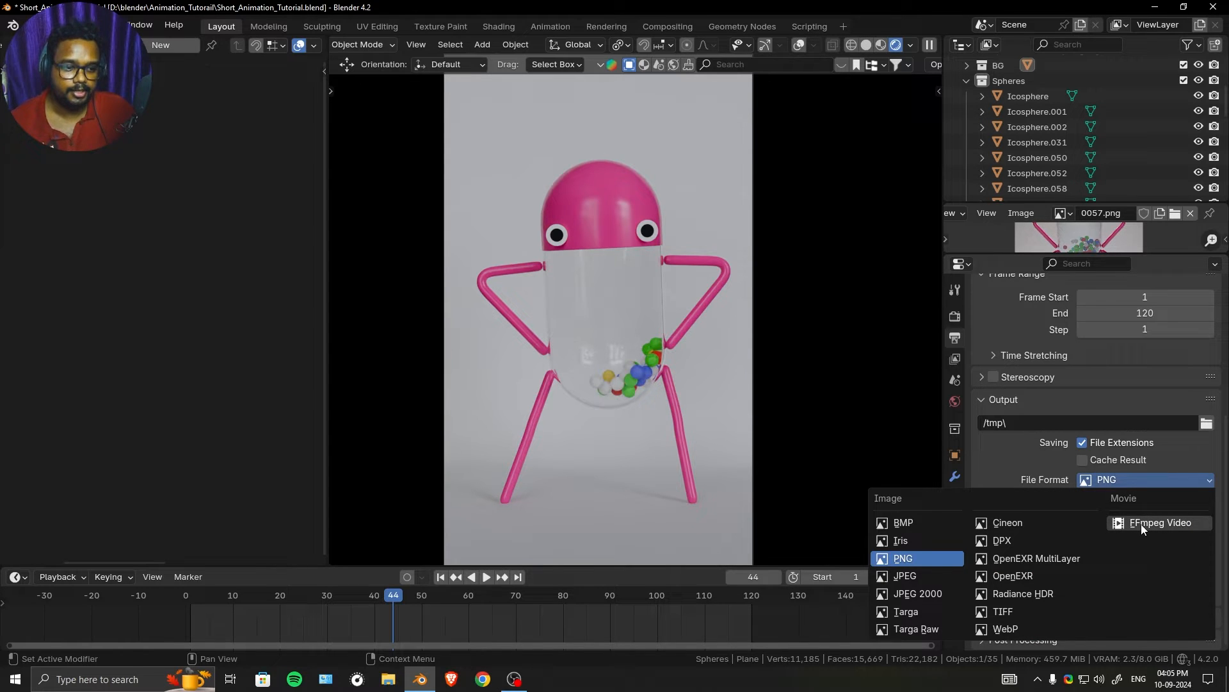
click(1047, 466)
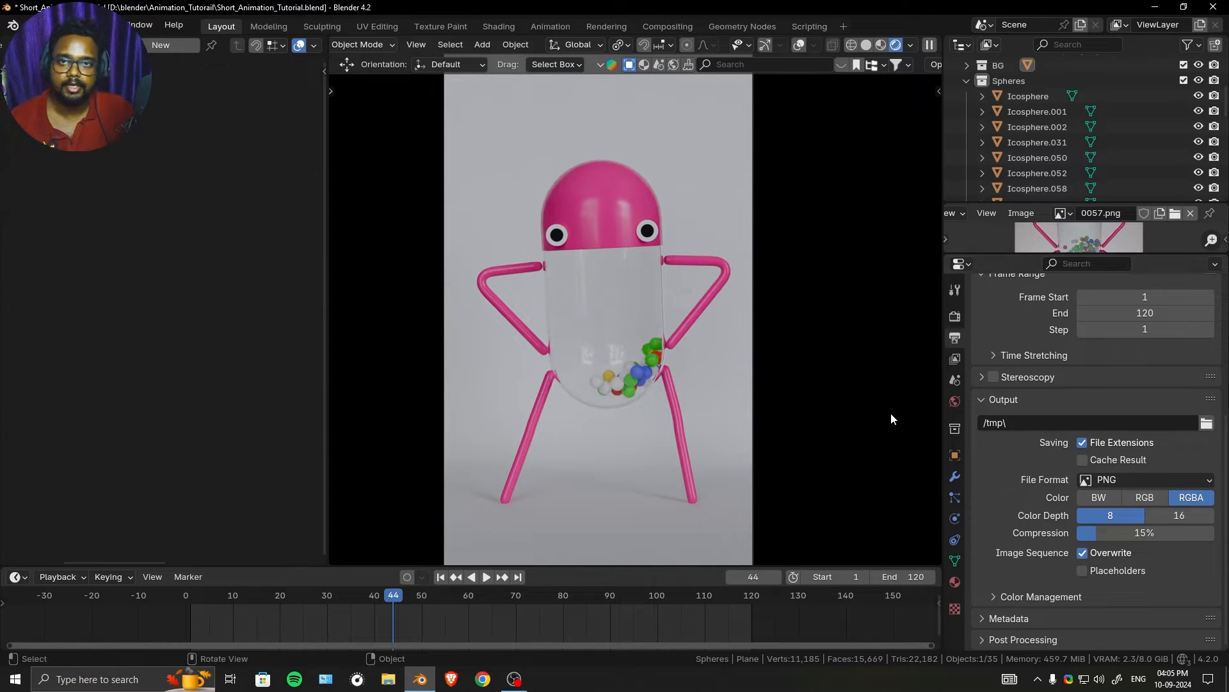
click(1125, 482)
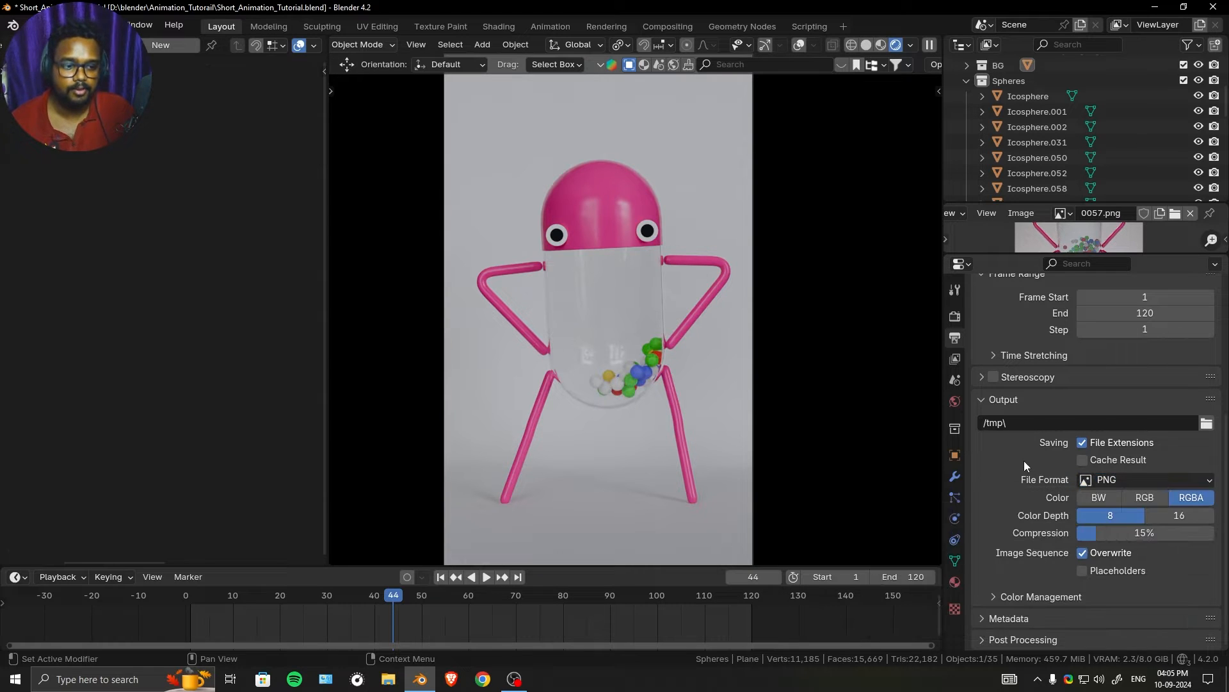
- Set the PNG output to 0% compression and RGB color
click(1136, 530)
drag(1135, 530, 1092, 519)
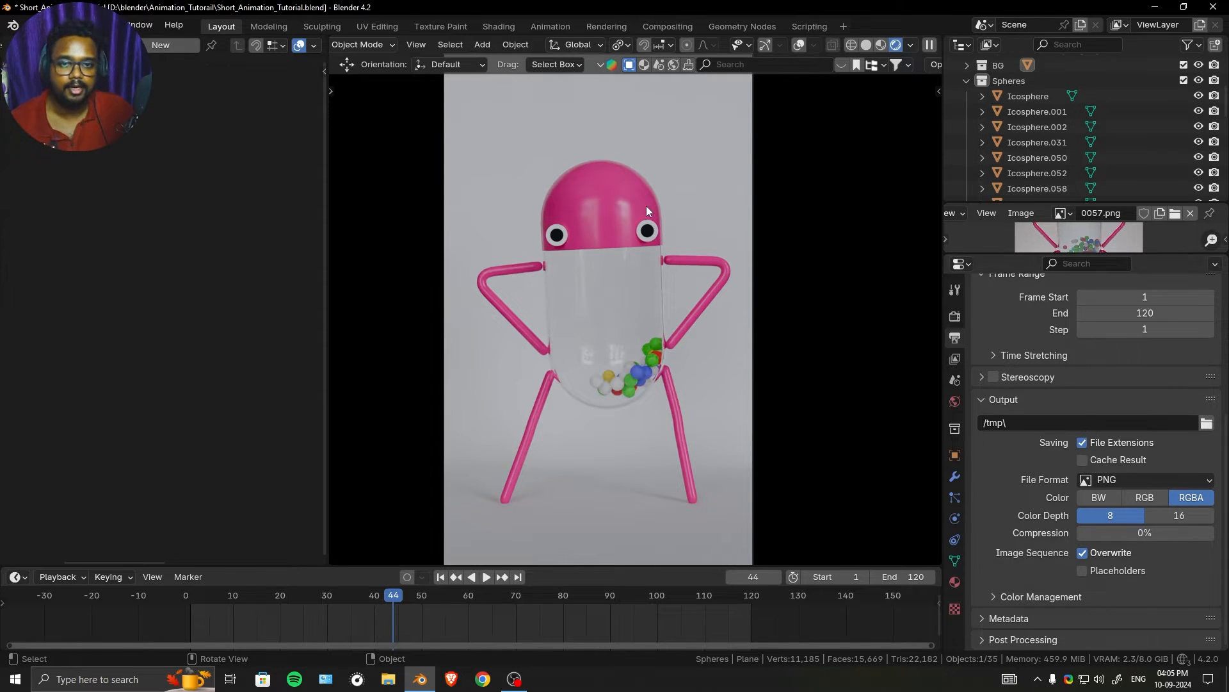
scroll(650, 205, down, 1)
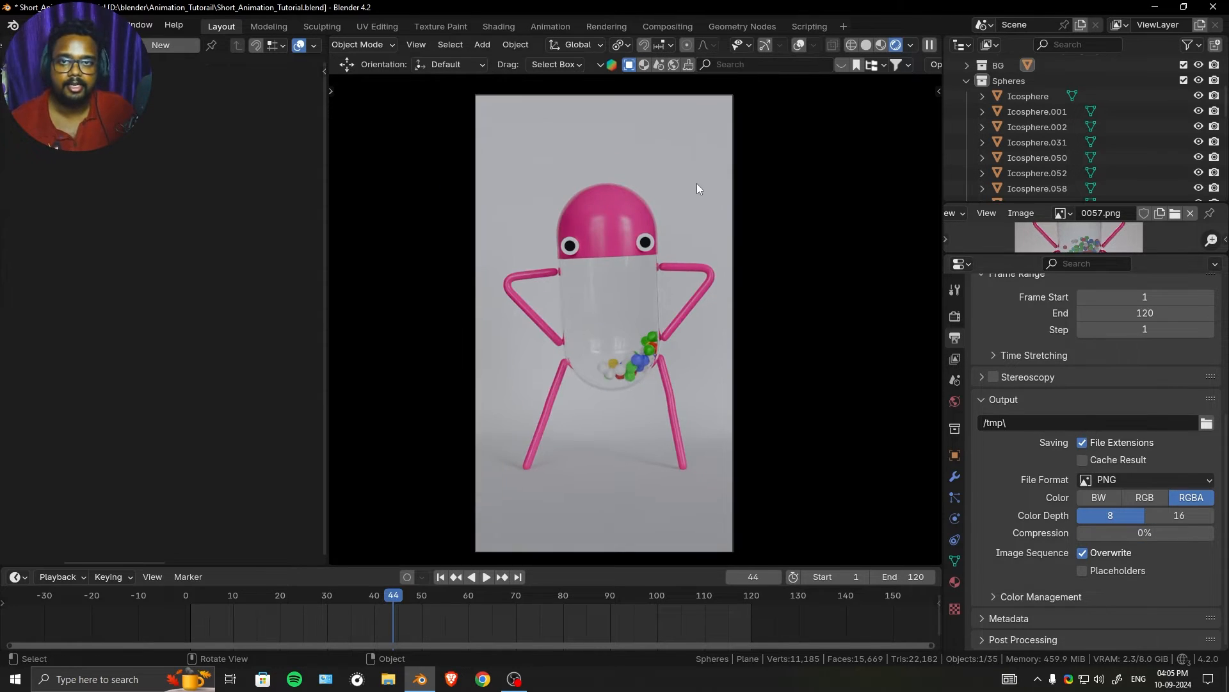
click(1148, 499)
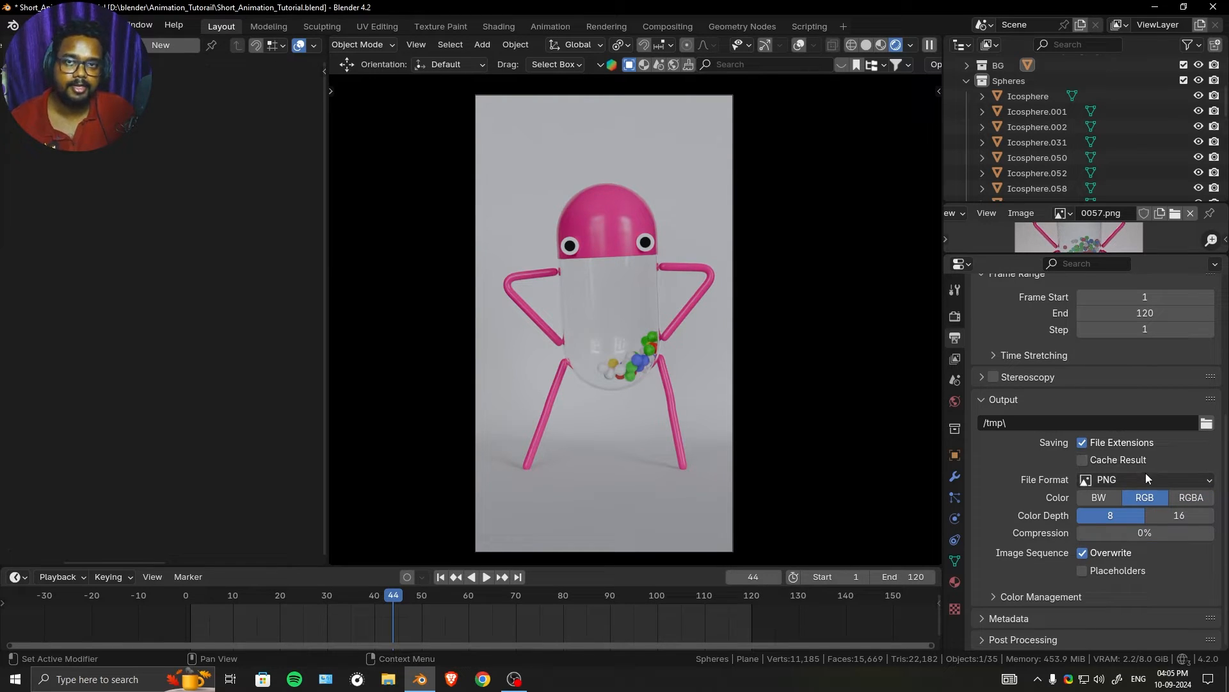
- Check the output's color management options and set the scene's Exposure to 0.118 and Gamma to 0.962
click(1053, 595)
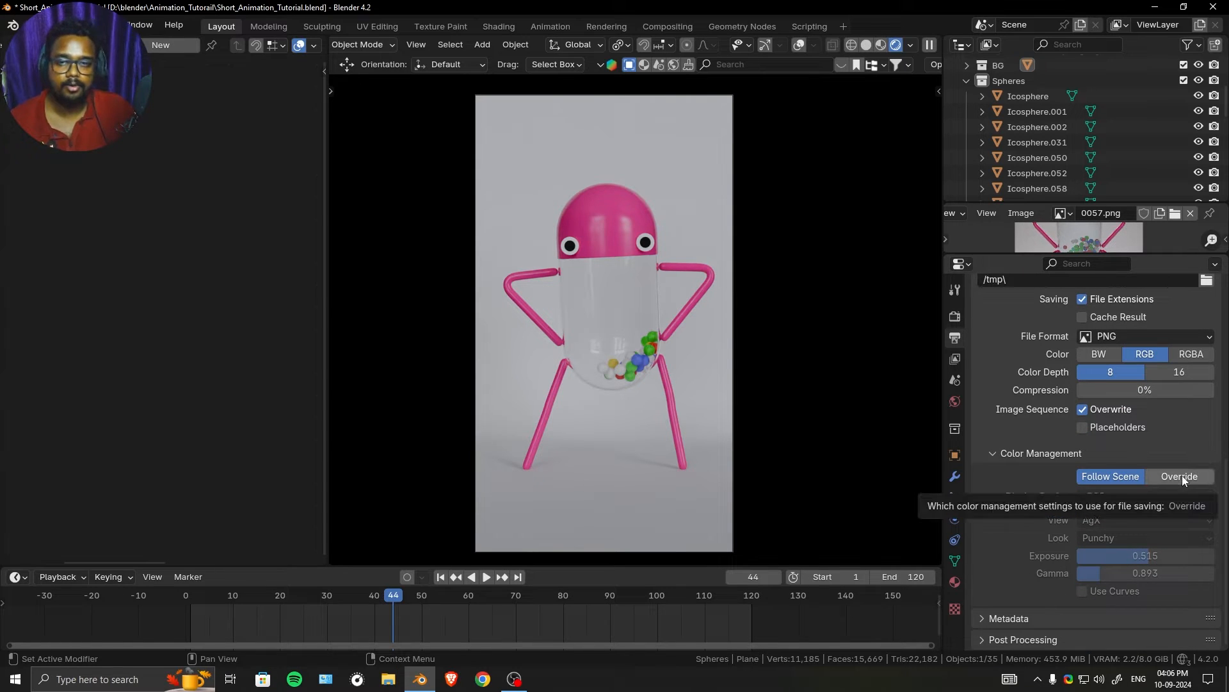
click(954, 316)
scroll(1060, 480, down, 3)
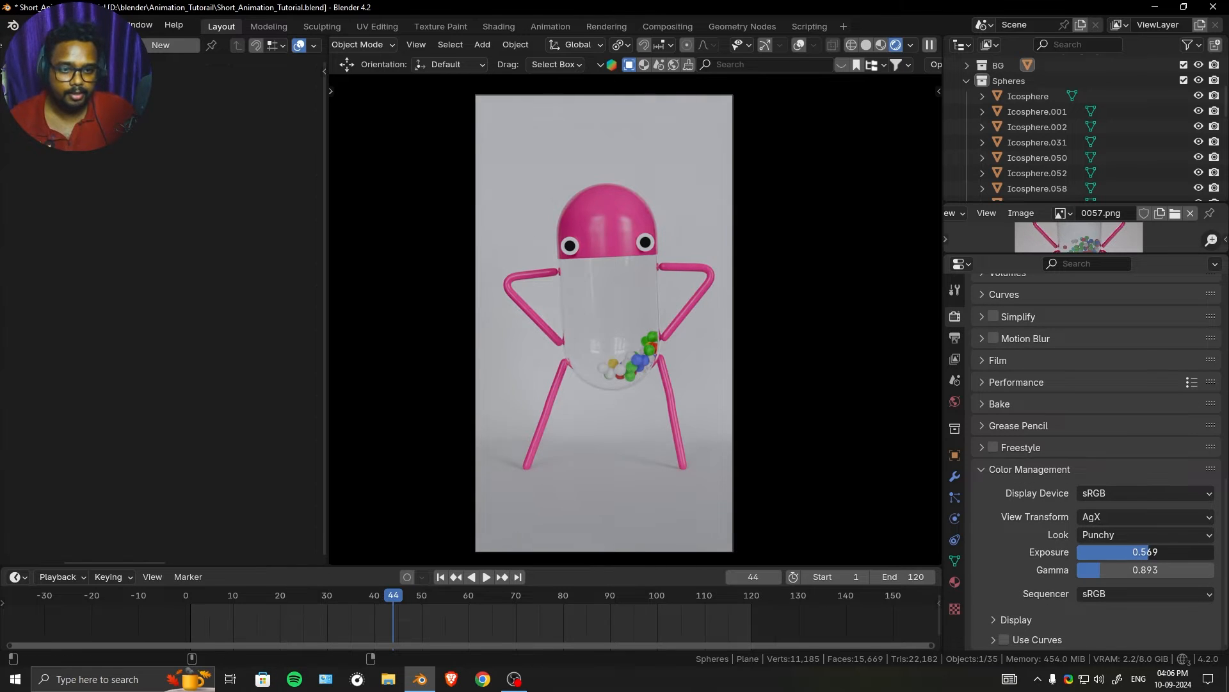
mouse_move(1145, 551)
mouse_down()
mouse_move(1101, 552)
mouse_move(1146, 552)
mouse_move(1146, 569)
mouse_move(1166, 570)
mouse_move(1146, 570)
mouse_up()
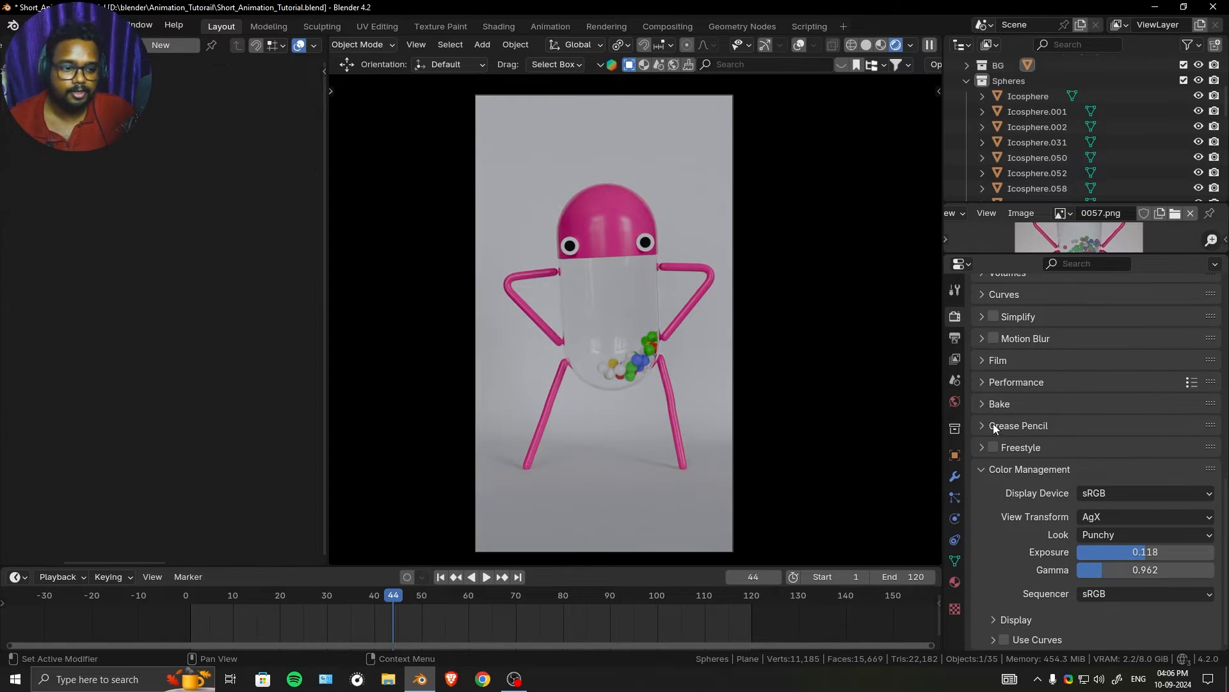
scroll(995, 422, up, 8)
scroll(988, 368, up, 8)
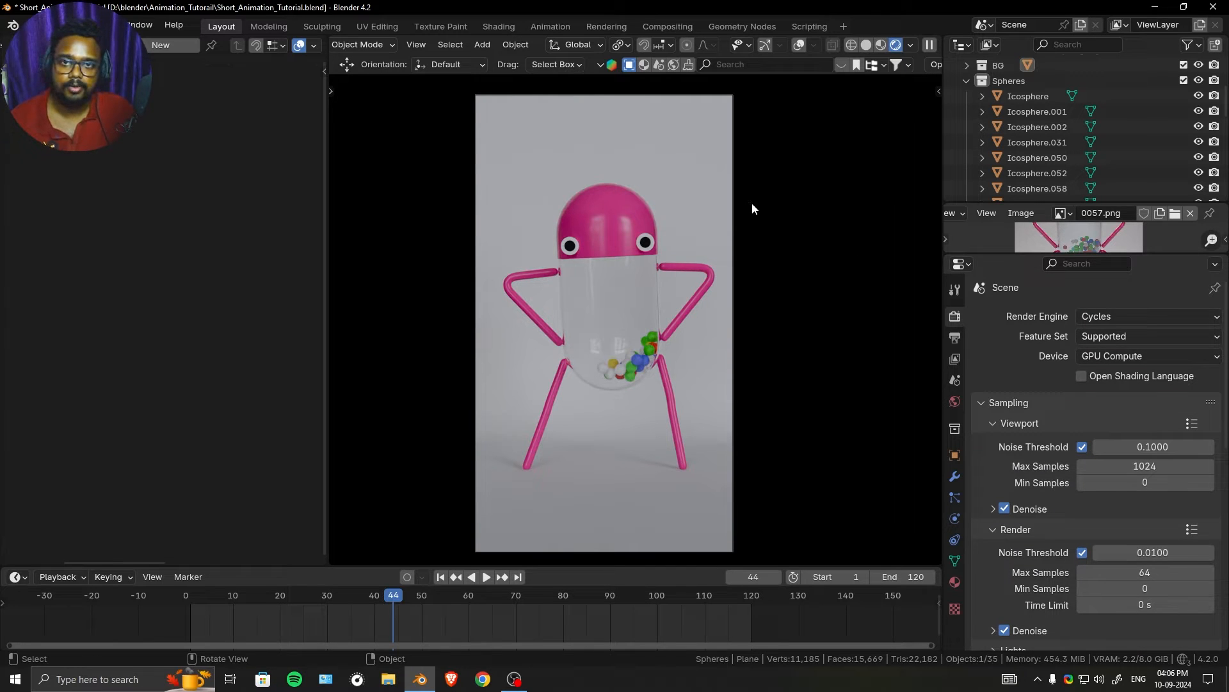
- Review the render output settings and open the folder chooser for the output path, closing it without choosing a folder
click(955, 338)
scroll(1152, 499, down, 5)
scroll(1152, 500, down, 3)
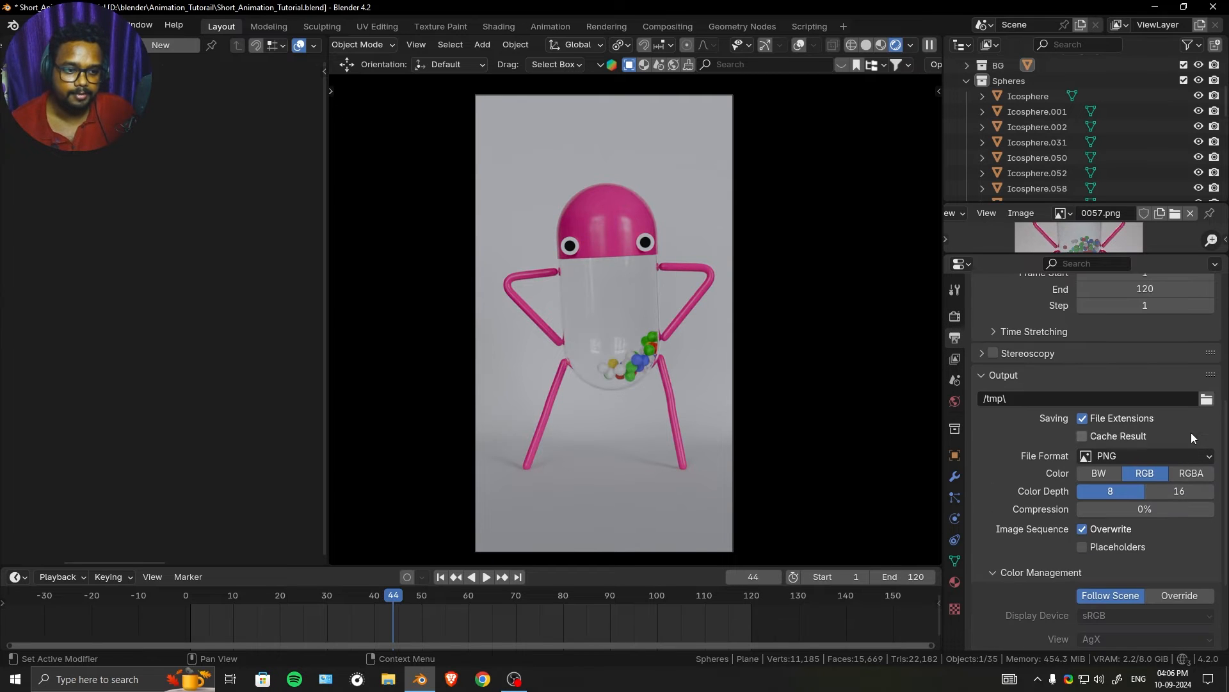
click(1206, 399)
click(990, 110)
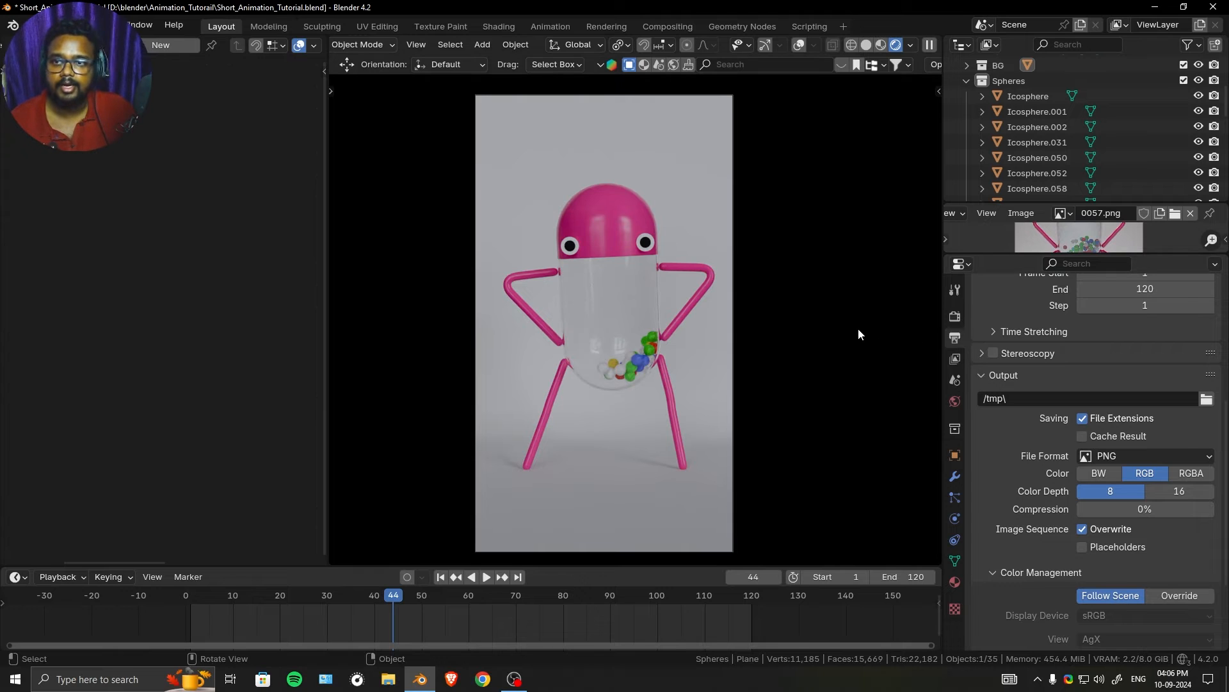
- Leave the camera view to show the whole backdrop and save the blend file
scroll(803, 269, down, 2)
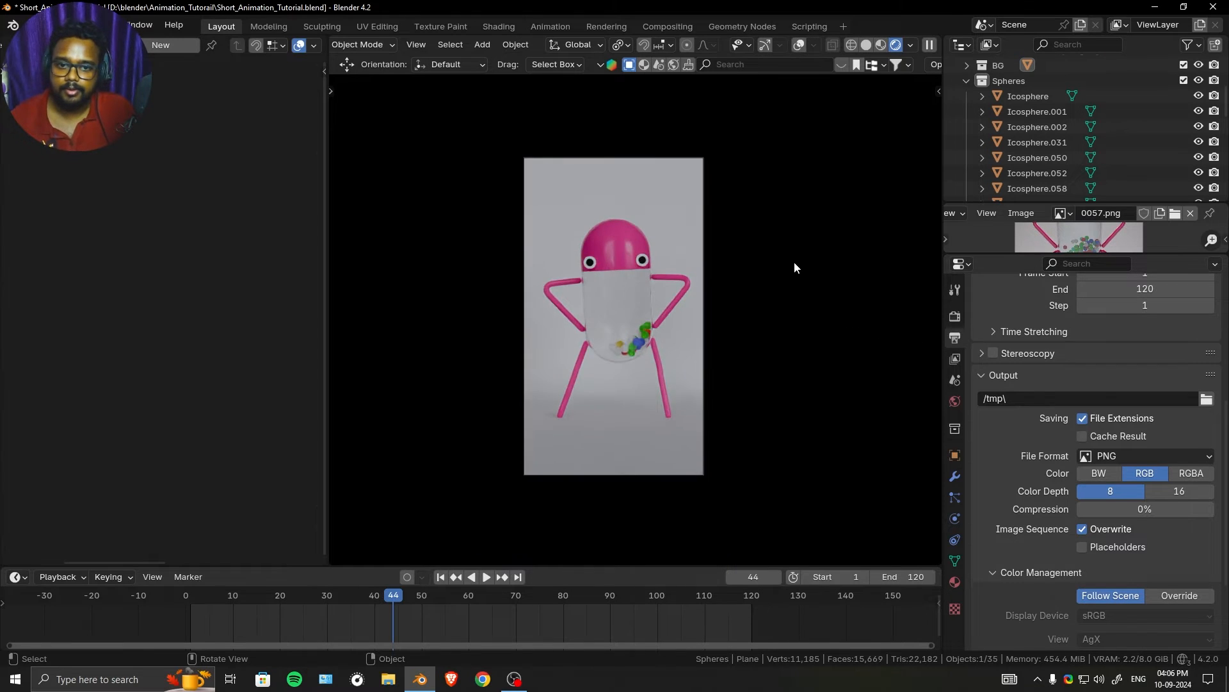
middle_drag(794, 264, 797, 272)
key(ctrl+s)
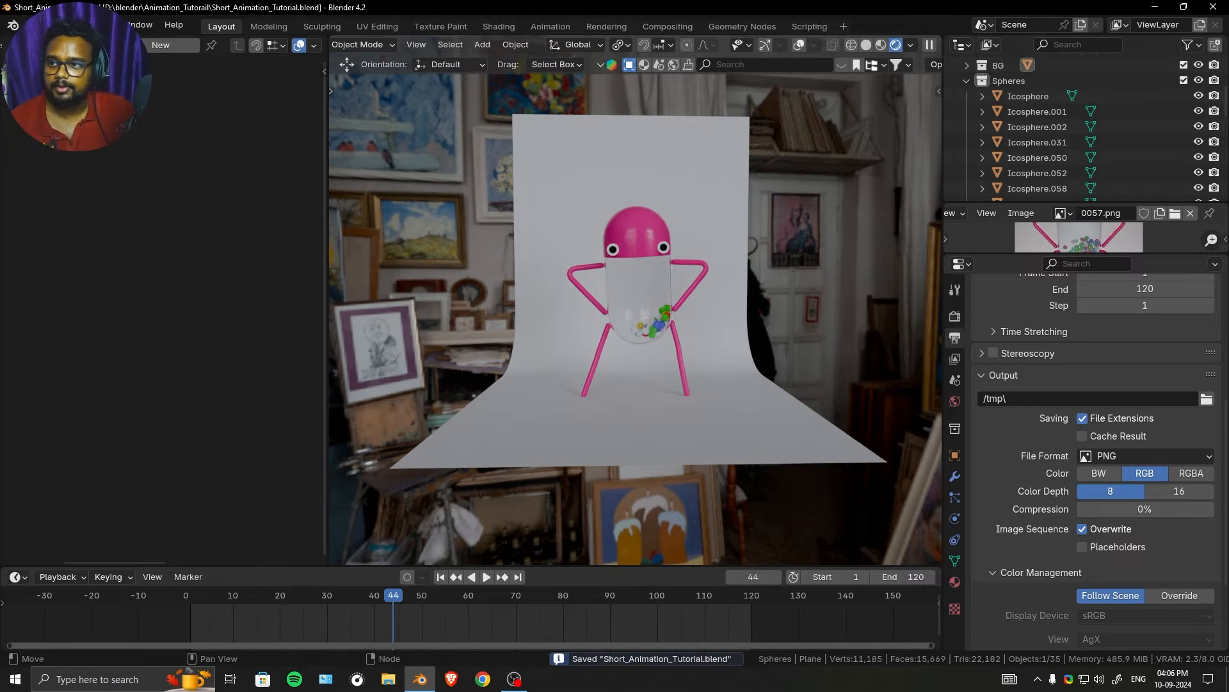
- Add a Video Editing workspace and enlarge its preview area so the whole vertical frame fits
click(844, 27)
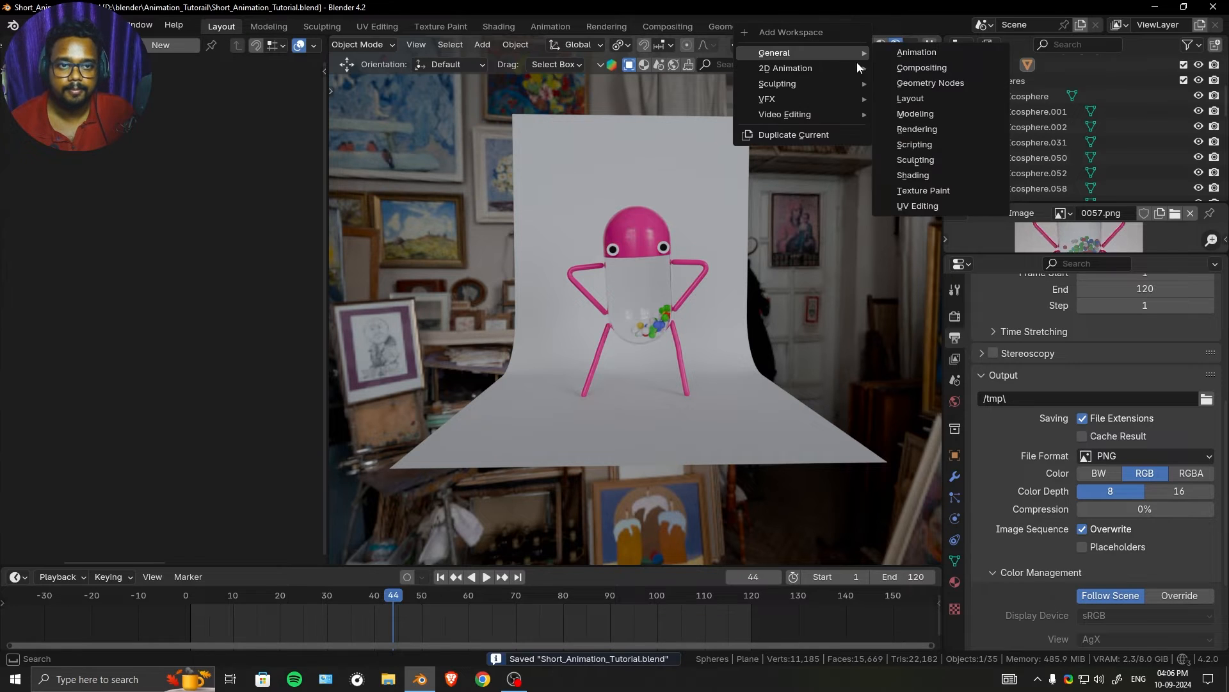
mouse_move(821, 114)
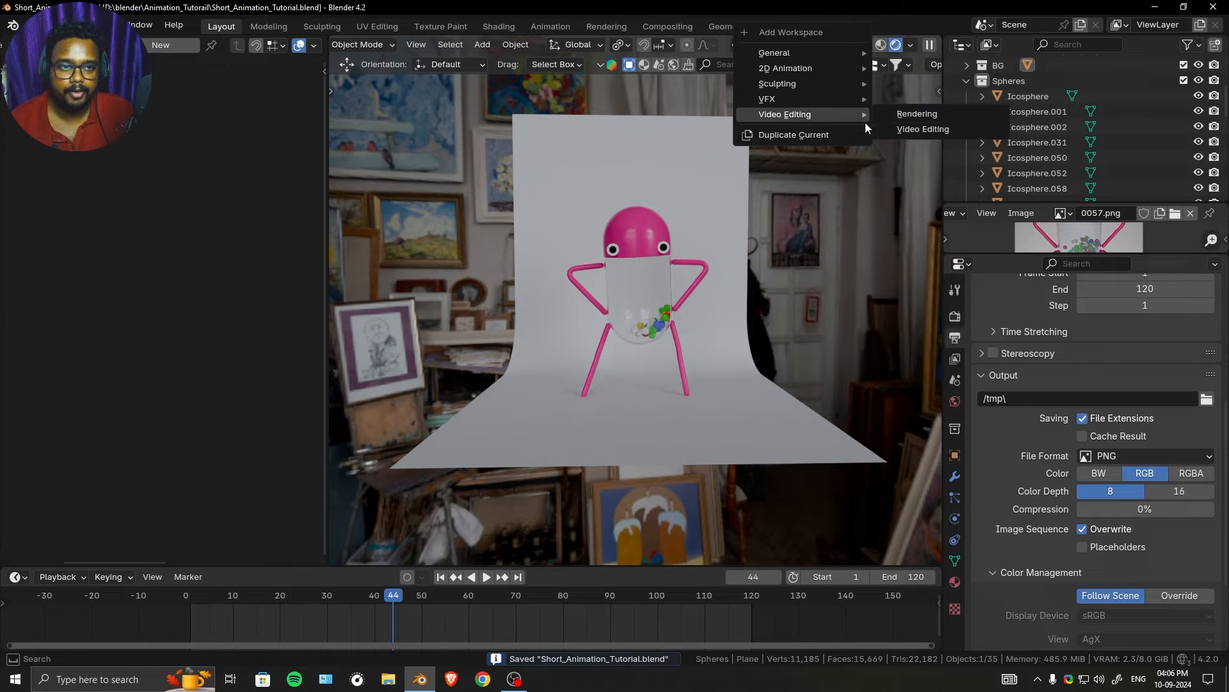
click(933, 129)
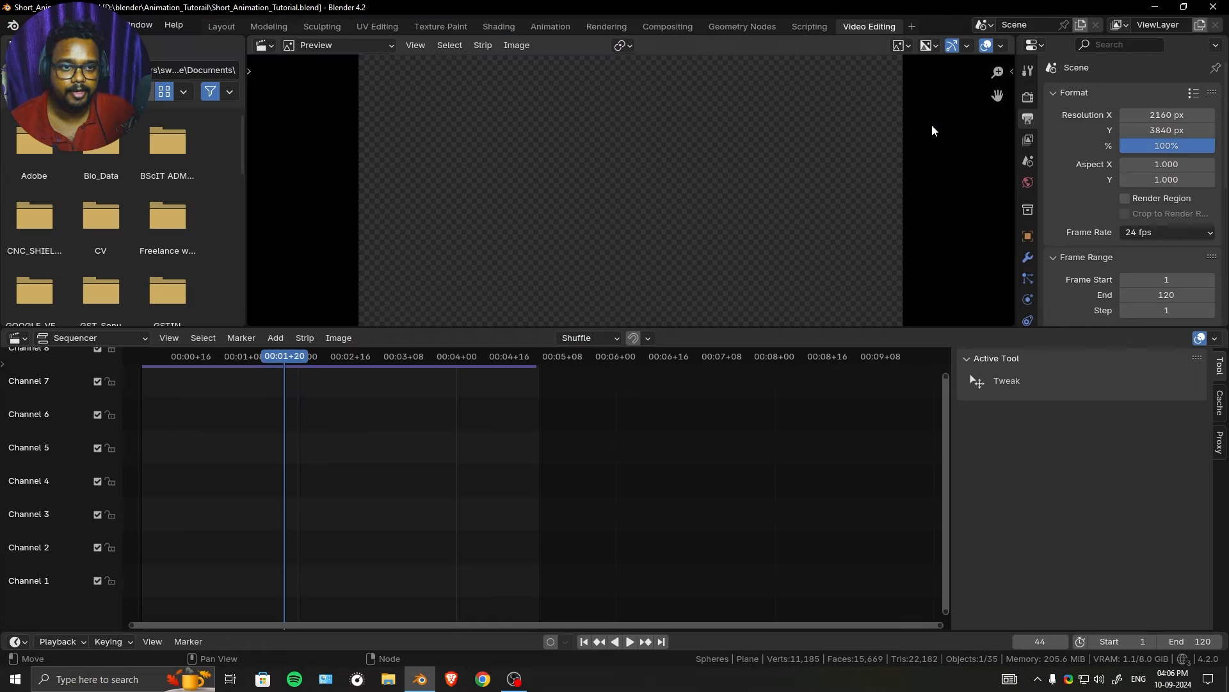
key(Home)
drag(500, 328, 507, 397)
- Start adding an Image/Sequence strip to the sequencer and open the file selection for it
click(278, 407)
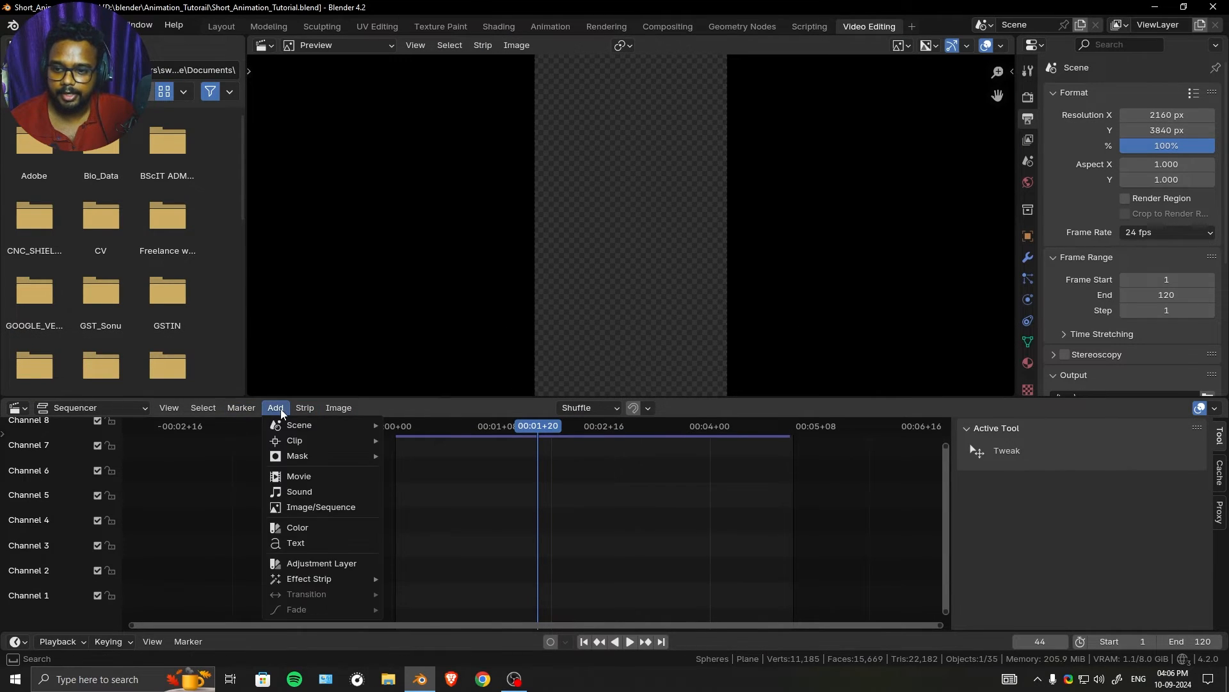
click(344, 509)
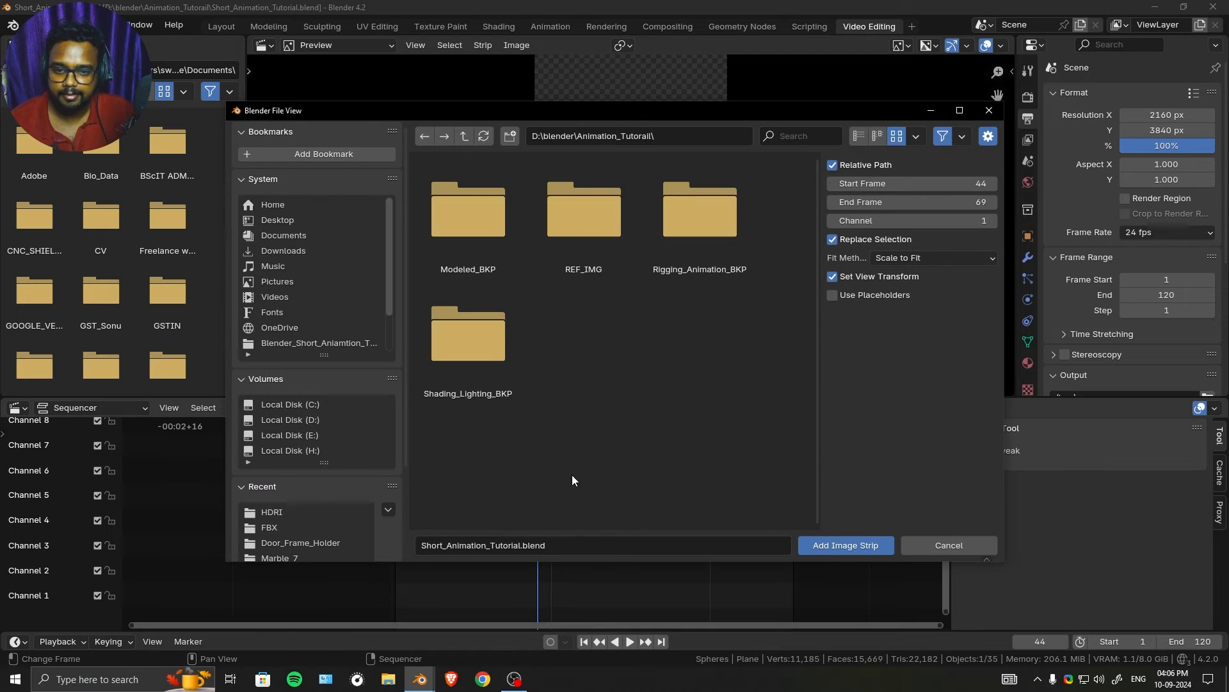
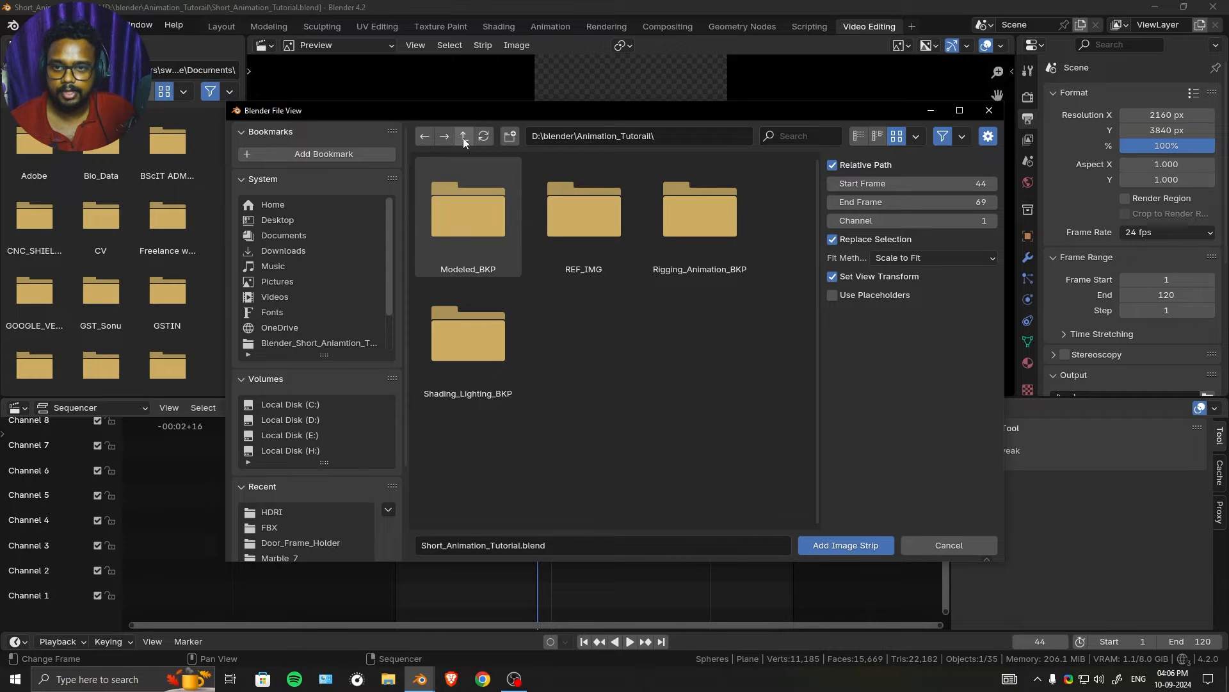
- Browse to the D:\blender\Satisfying_Animations\53\IMG_SEQ folder in the file selection and close it without adding images
click(312, 424)
click(490, 233)
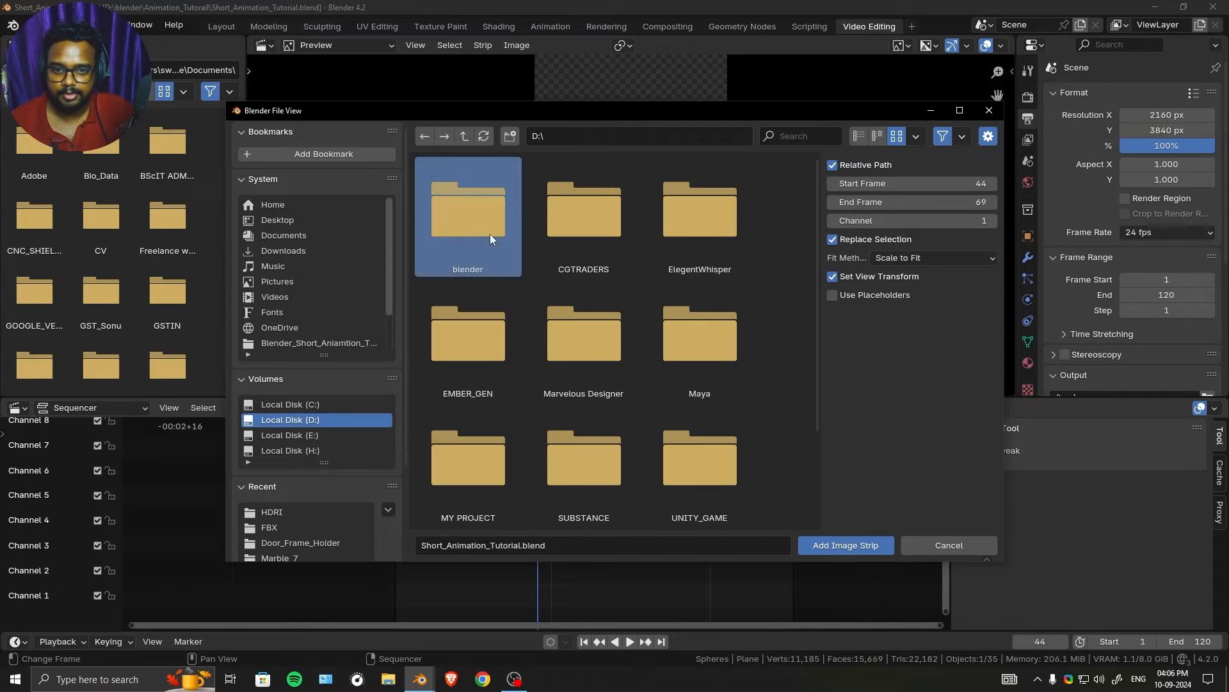
double_click(490, 233)
scroll(675, 317, down, 5)
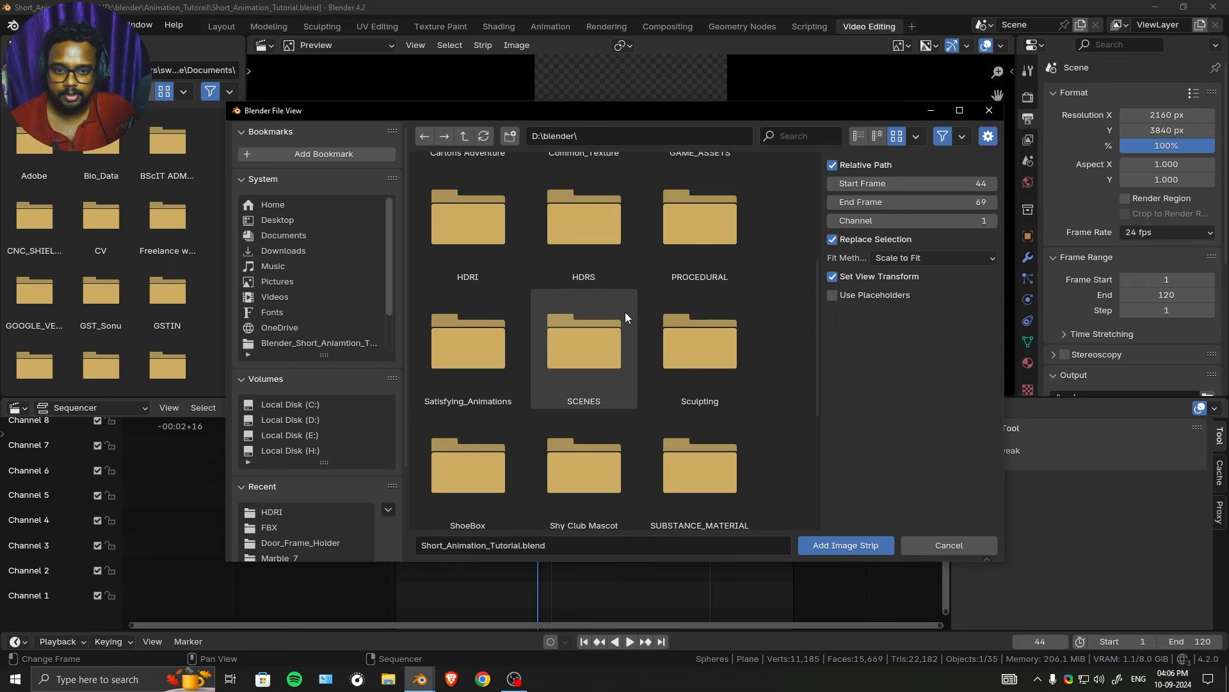
double_click(508, 288)
click(606, 232)
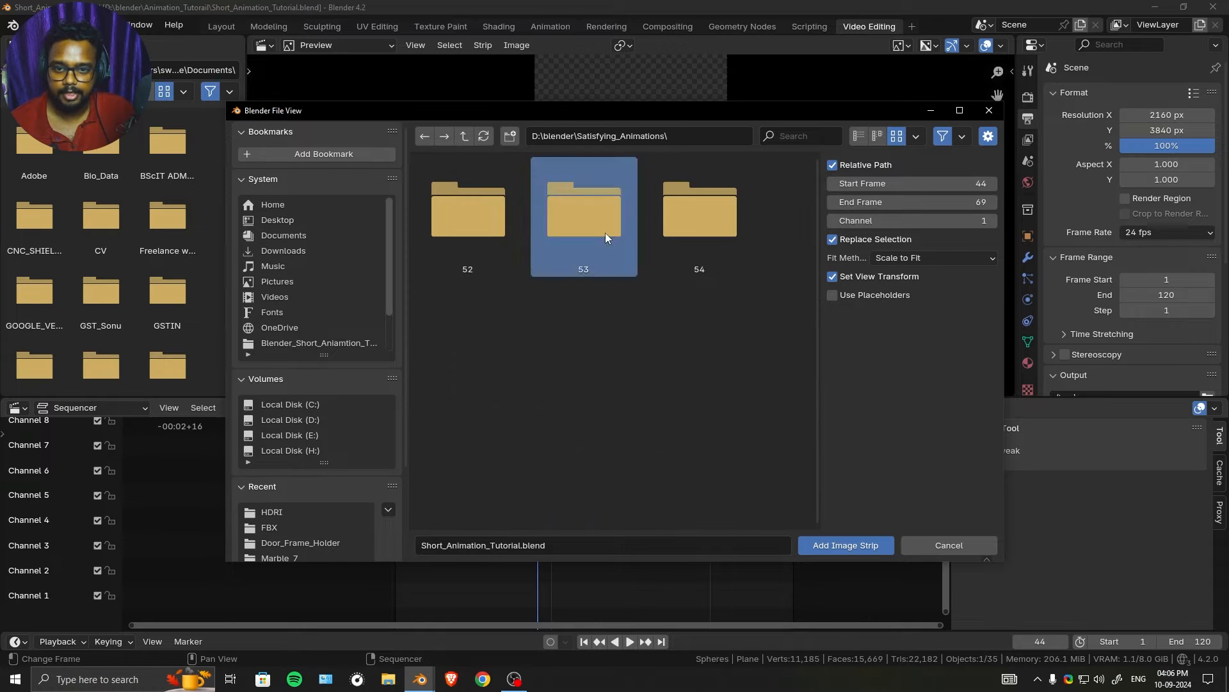
double_click(605, 233)
double_click(463, 231)
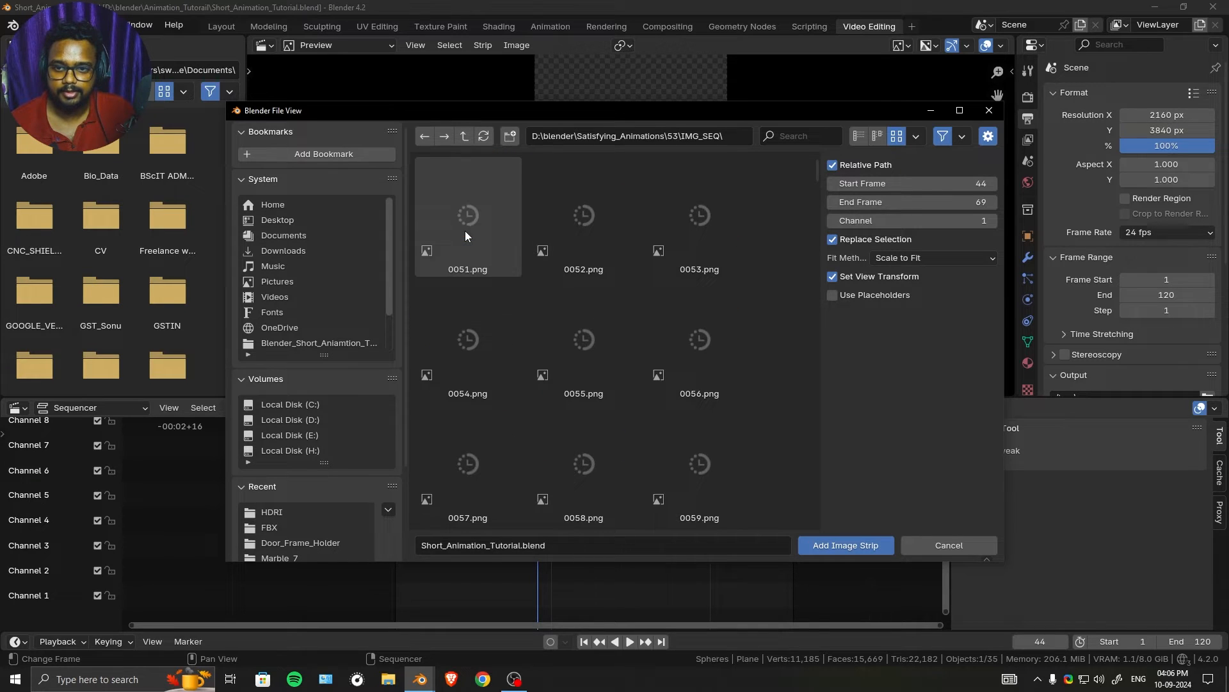
mouse_move(817, 168)
mouse_down()
mouse_move(817, 178)
mouse_move(818, 154)
mouse_up()
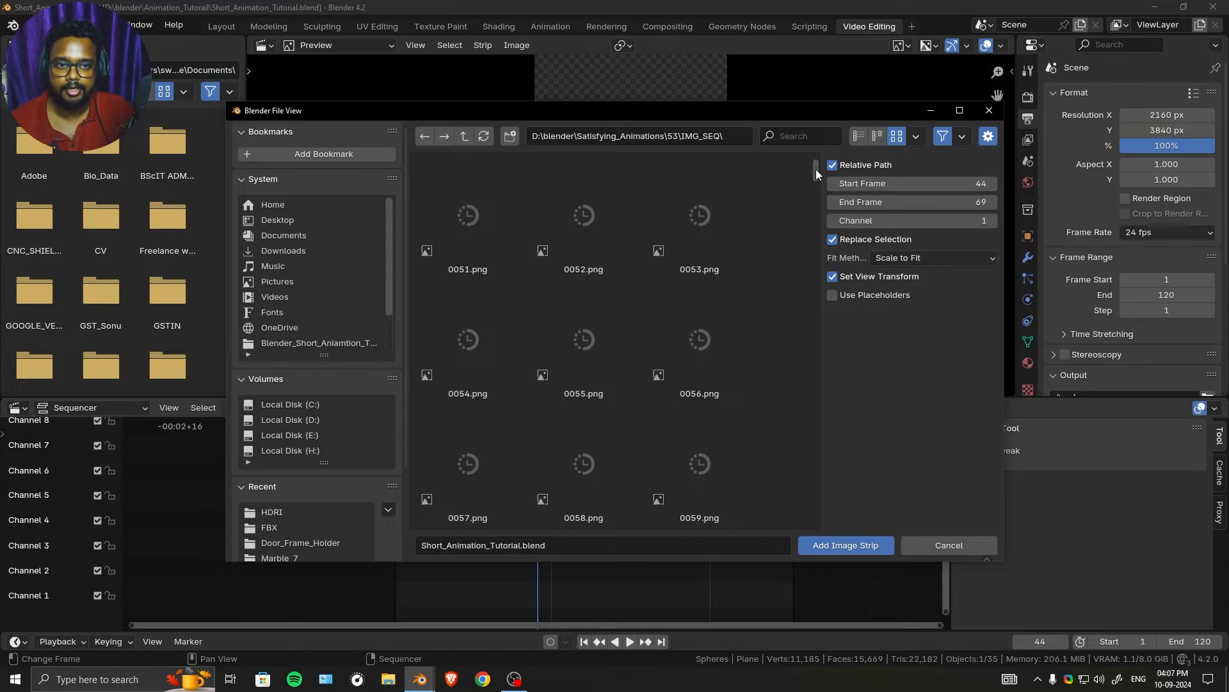
key(Escape)
- Add all the PNG images in the IMG_SEQ folder as one image strip on channel 1, starting at frame 2
drag(533, 428, 398, 435)
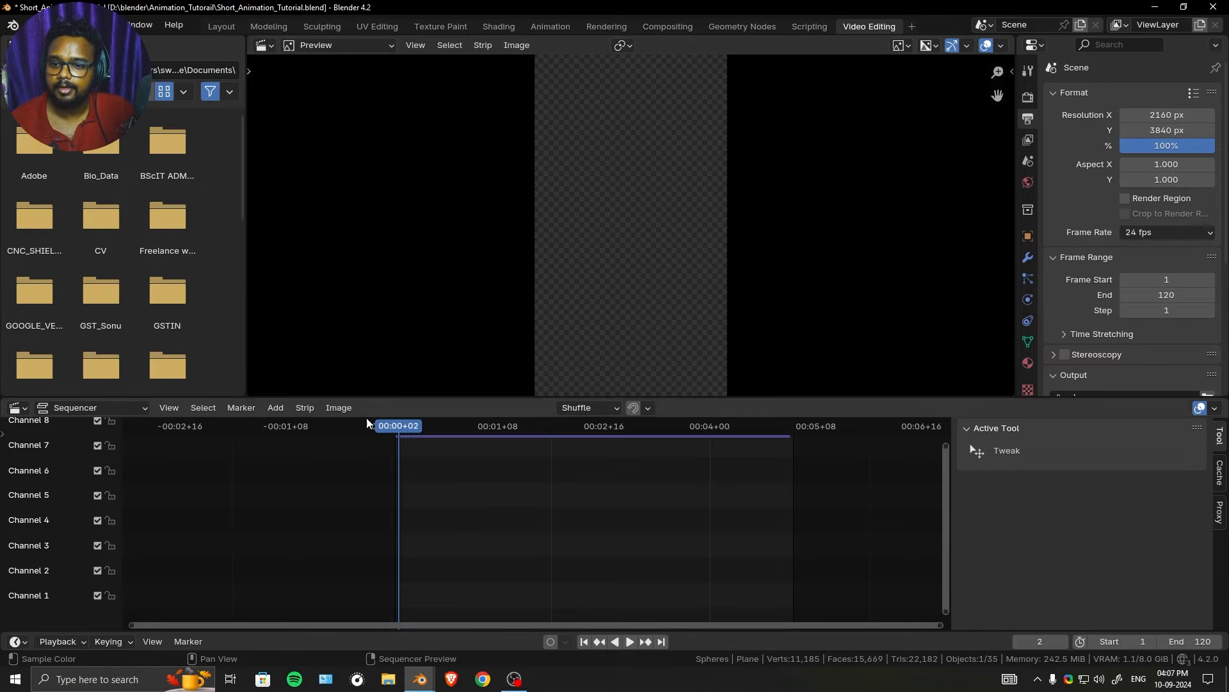
click(276, 407)
click(320, 507)
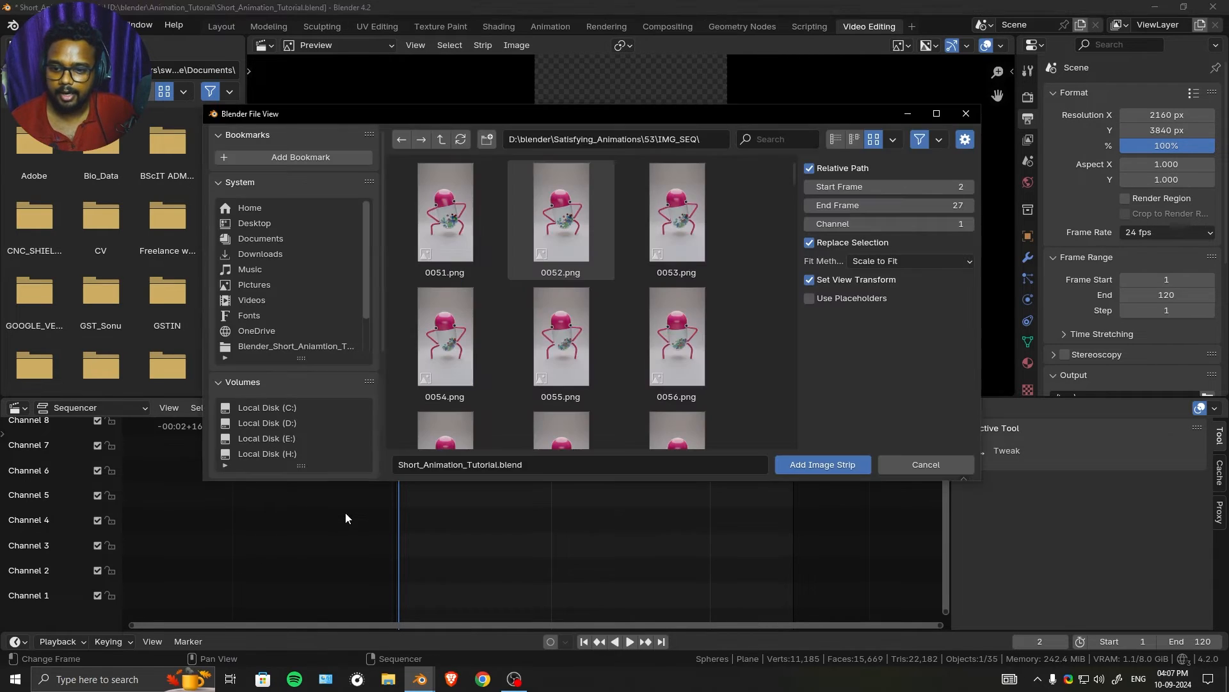
click(449, 222)
key(a)
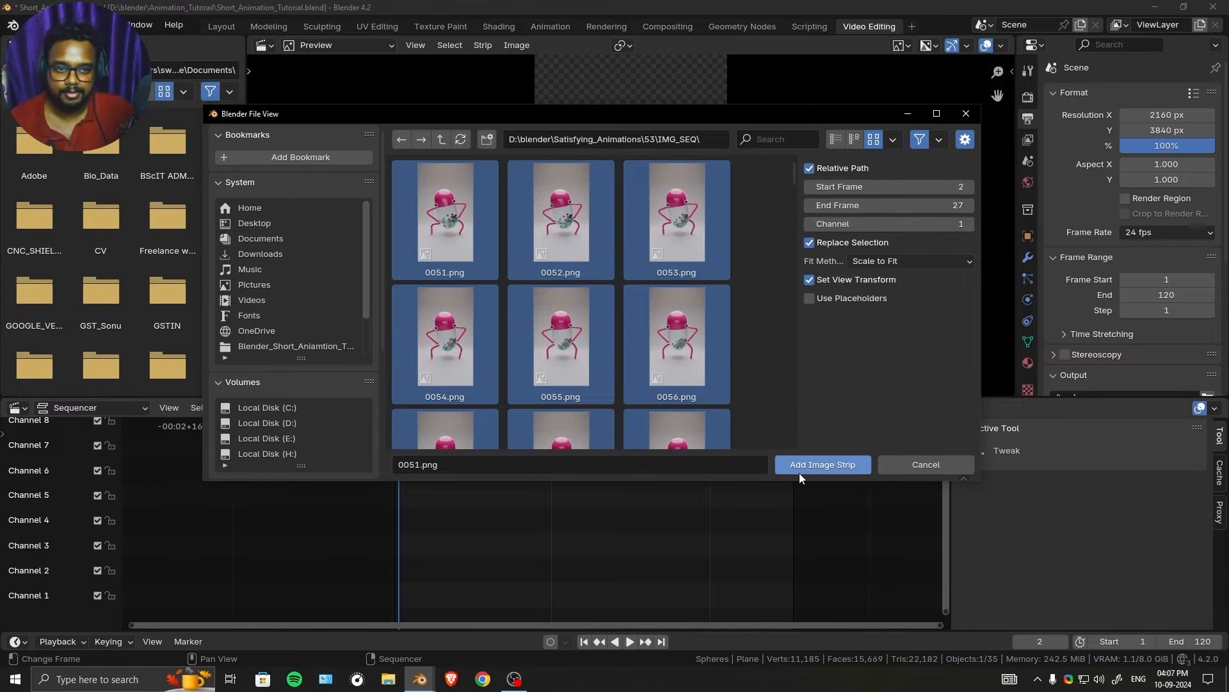
click(822, 464)
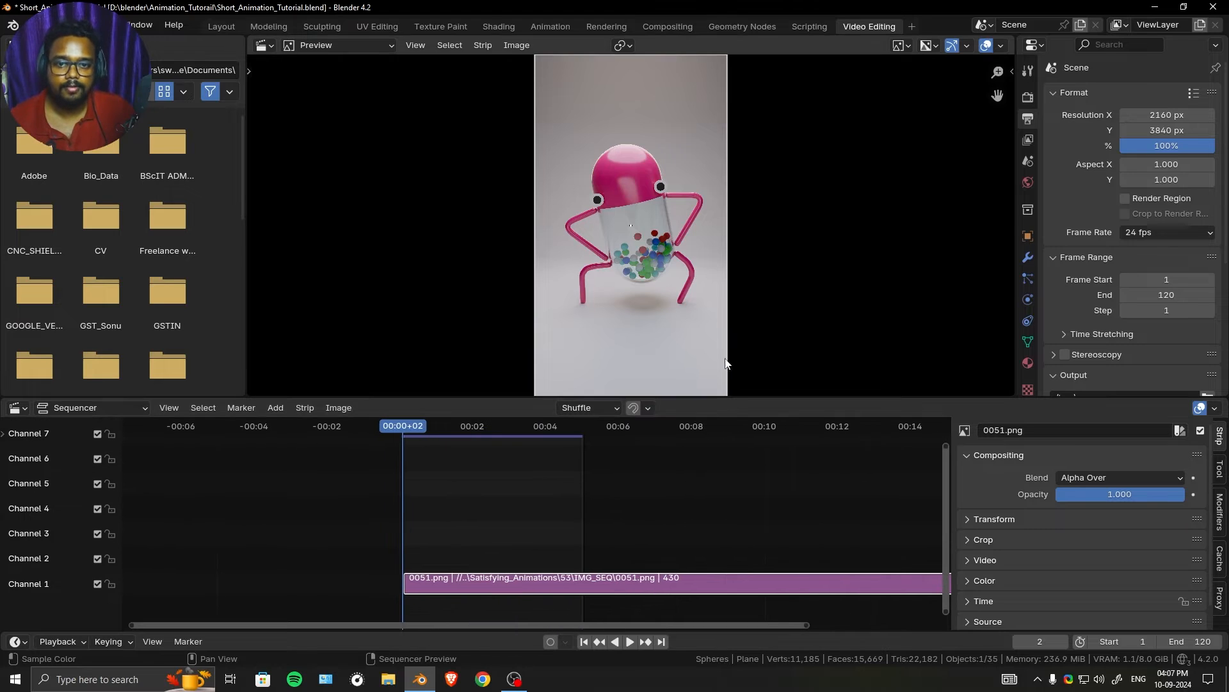
- Extend the scene's end frame to 430 to cover the image strip
middle_drag(746, 498, 662, 490)
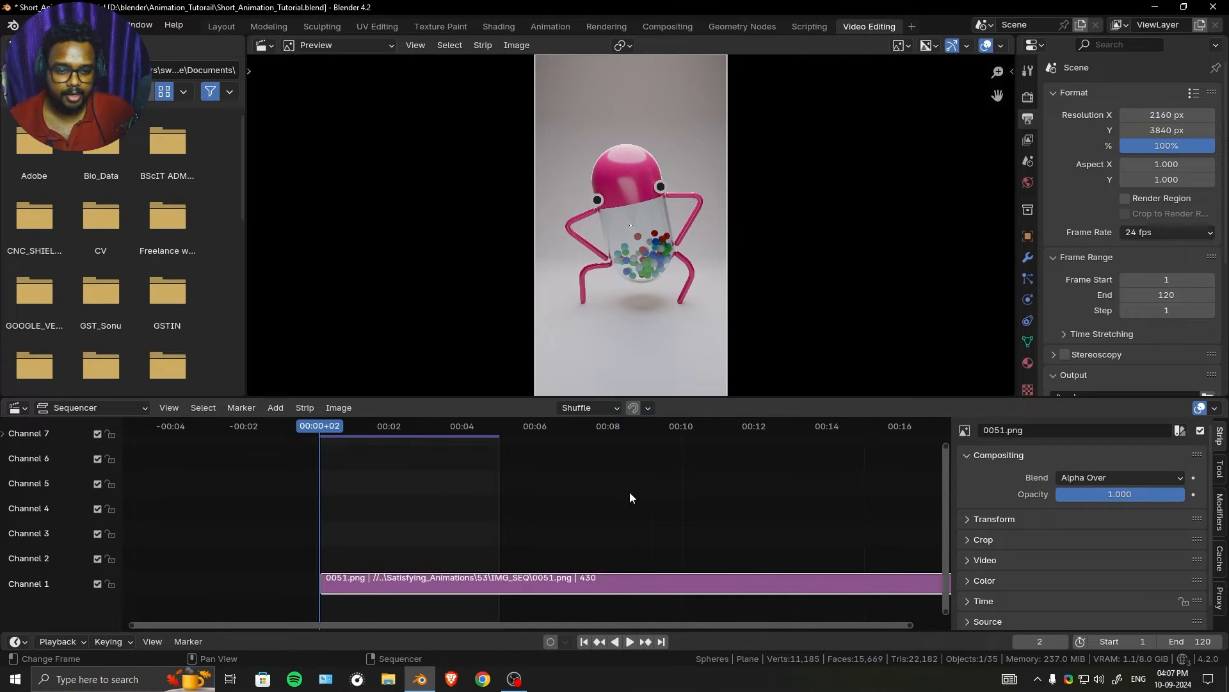
scroll(632, 498, down, 3)
middle_drag(662, 555, 636, 557)
scroll(618, 570, up, 4)
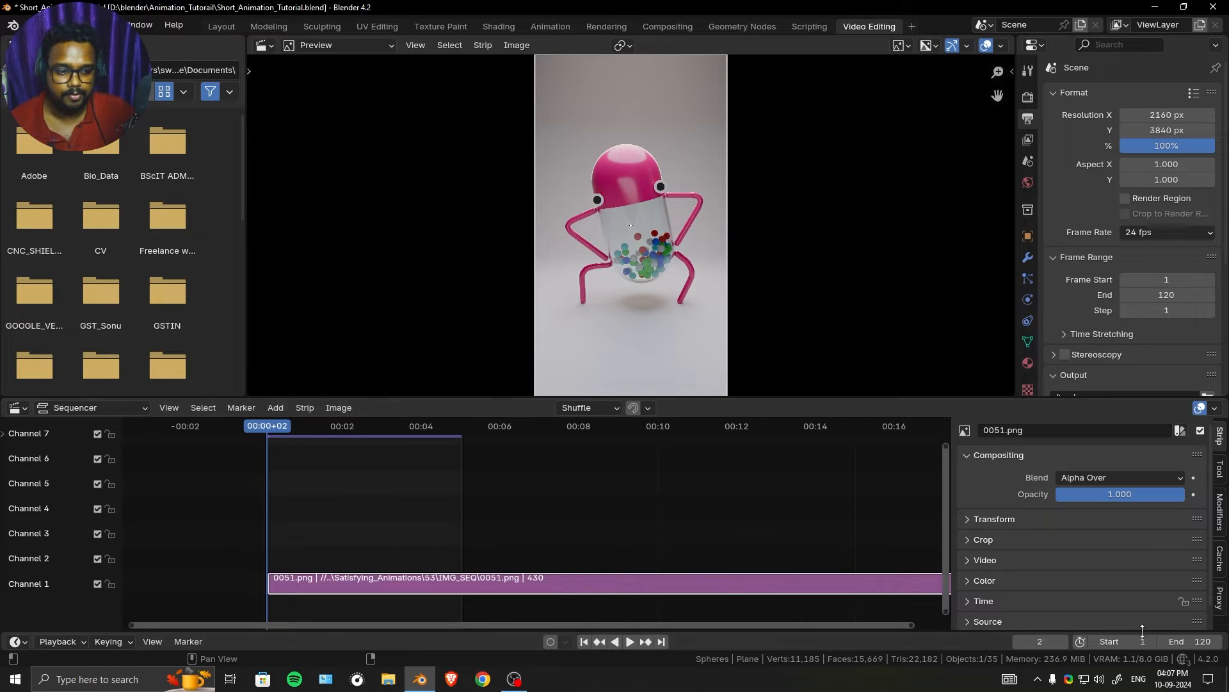
drag(1190, 641, 1224, 641)
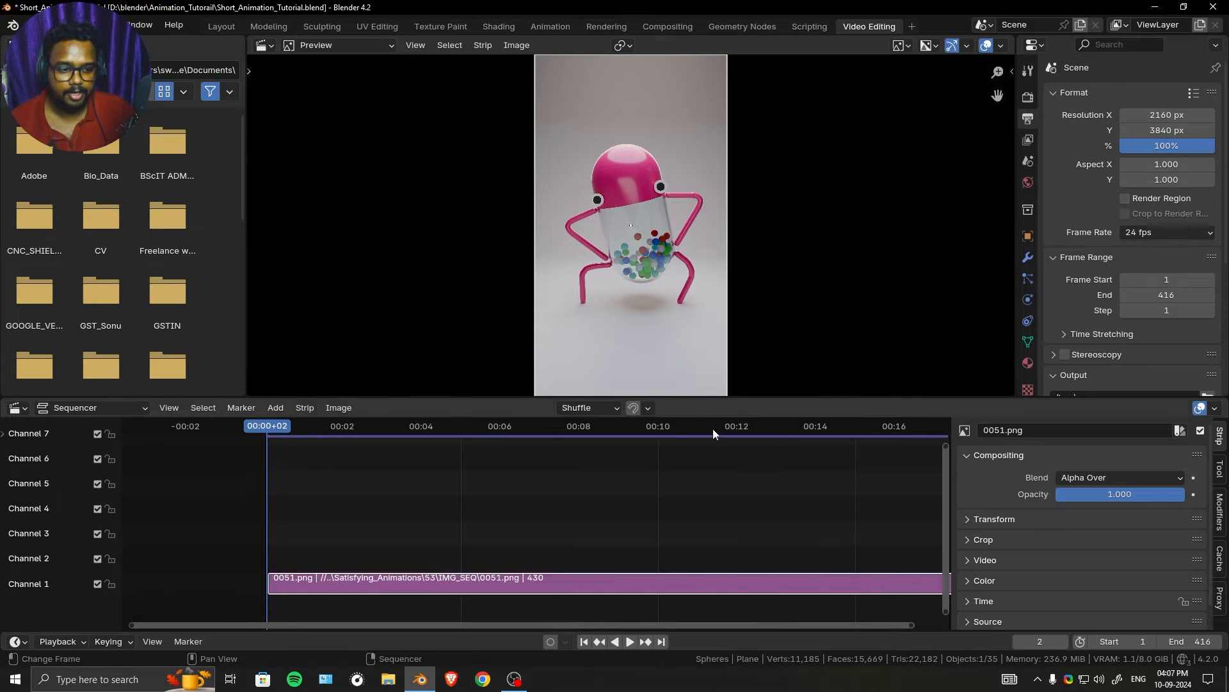
scroll(806, 512, down, 2)
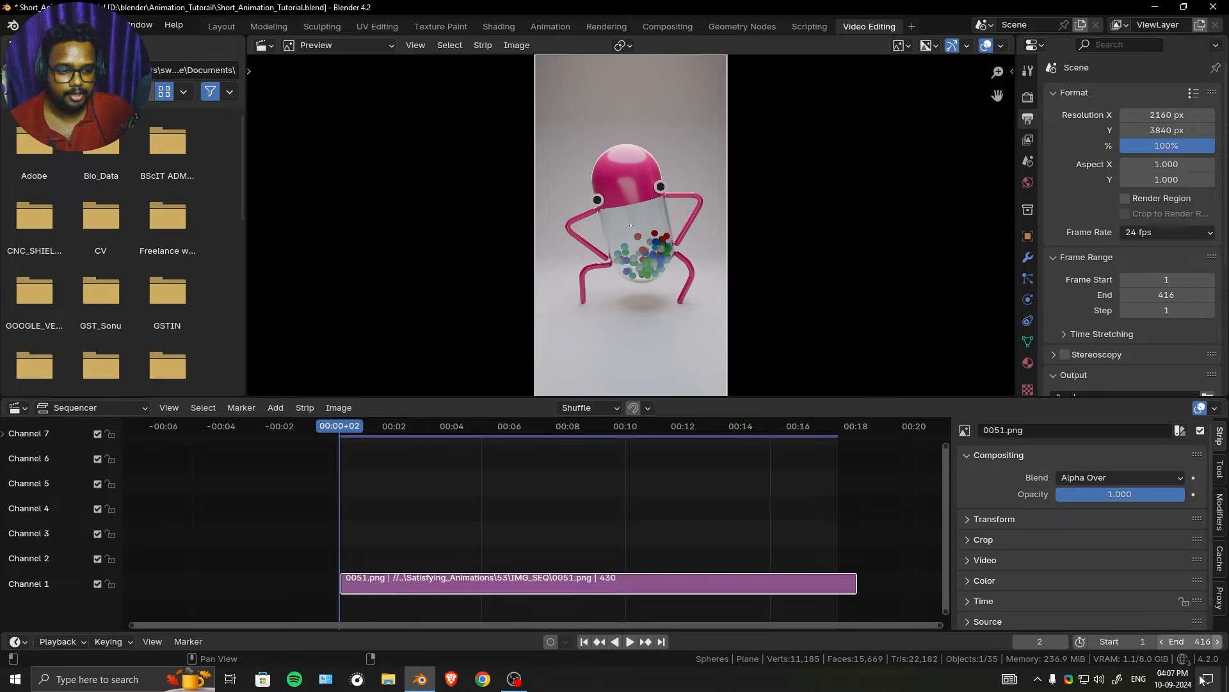
double_click(1178, 641)
text(430)
key(Return)
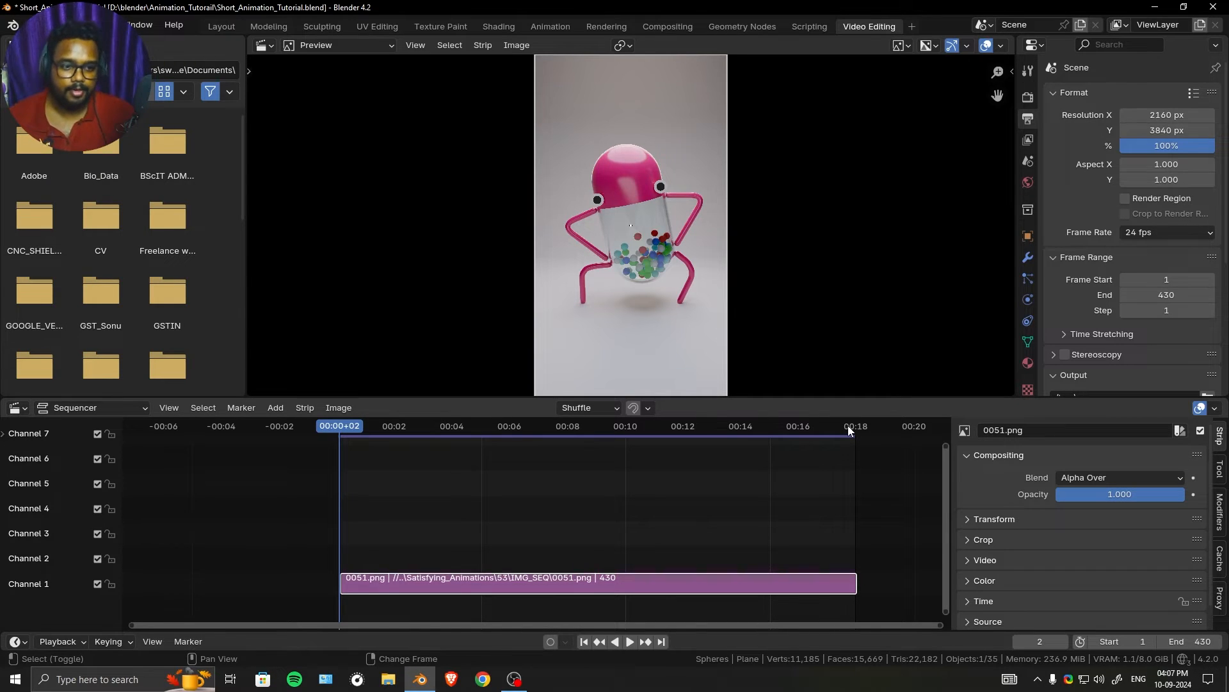
- Match the scene frame range to the image strip, with start frame 2 and end frame 431
key(shift+Right)
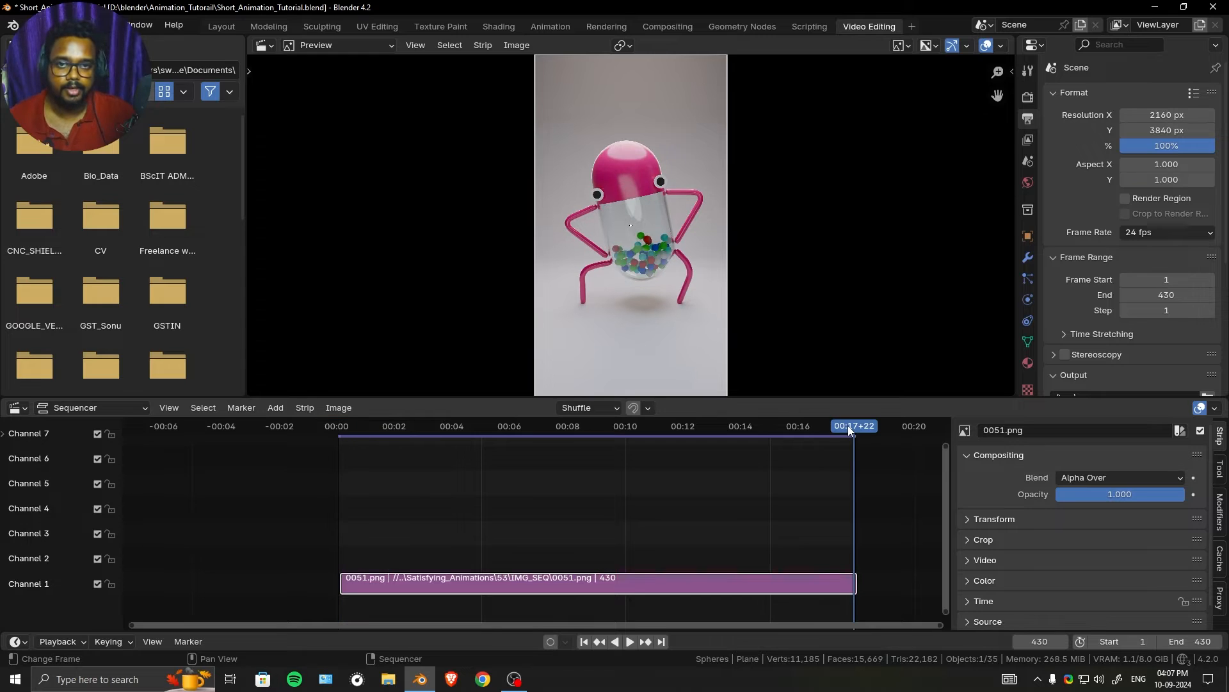
key(Right)
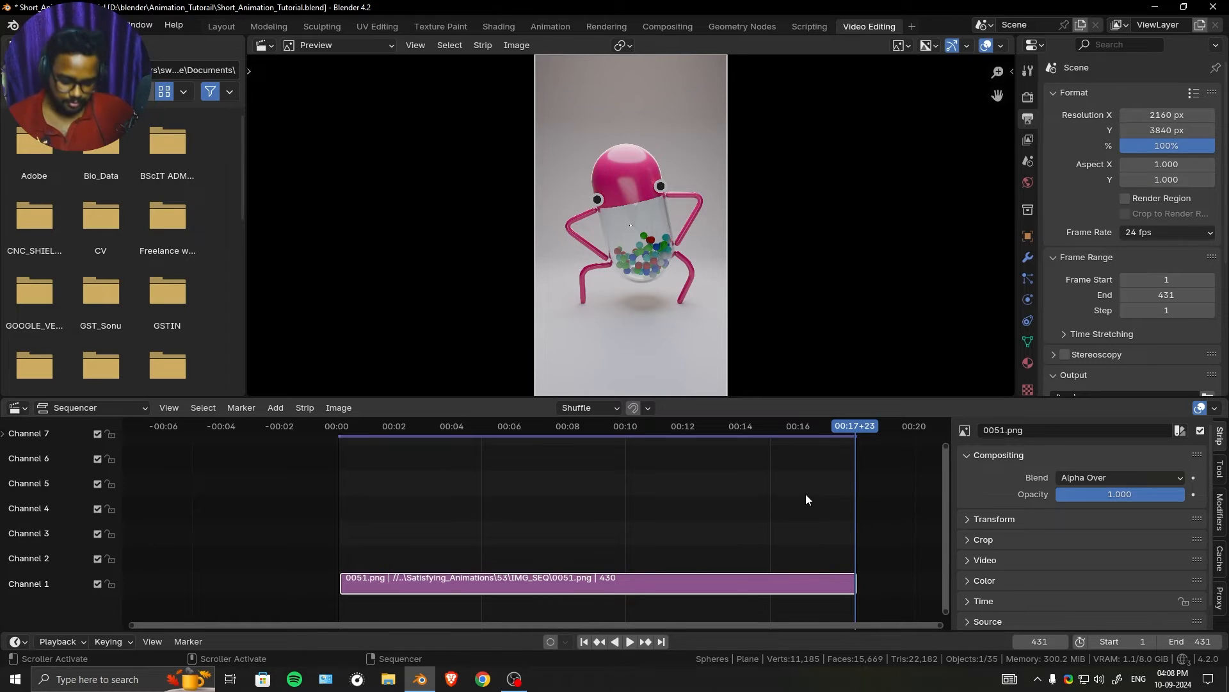
key(shift+Left)
key(Right)
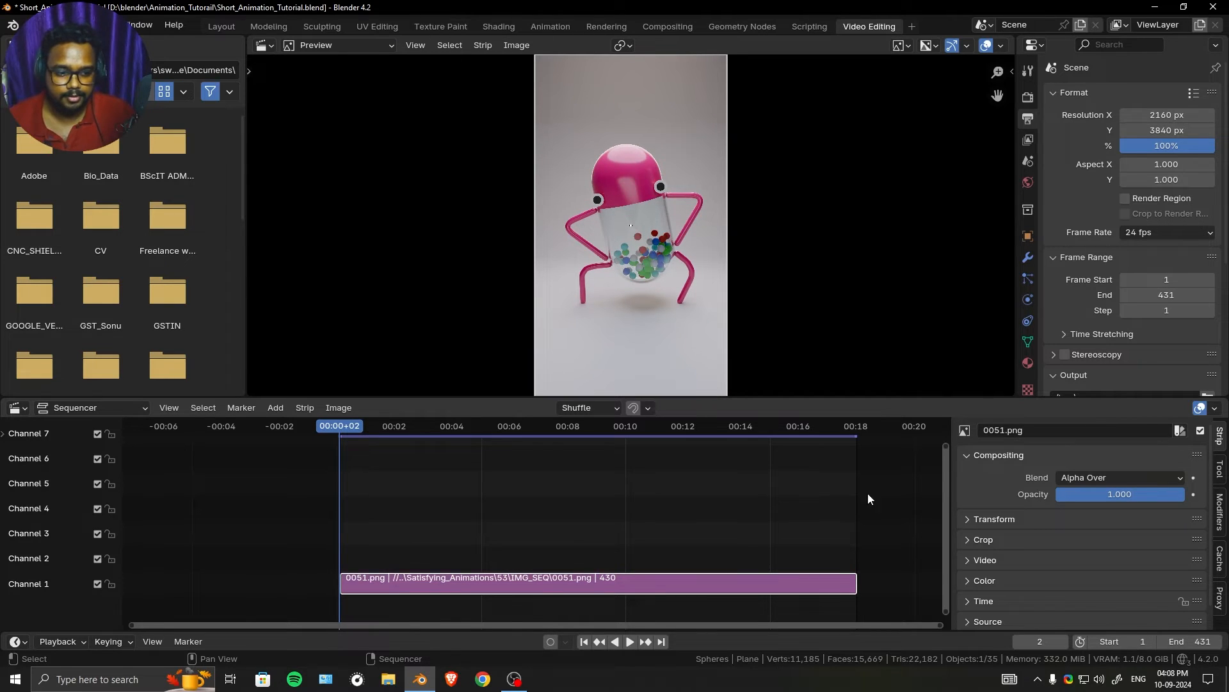
click(1153, 643)
key(Home)
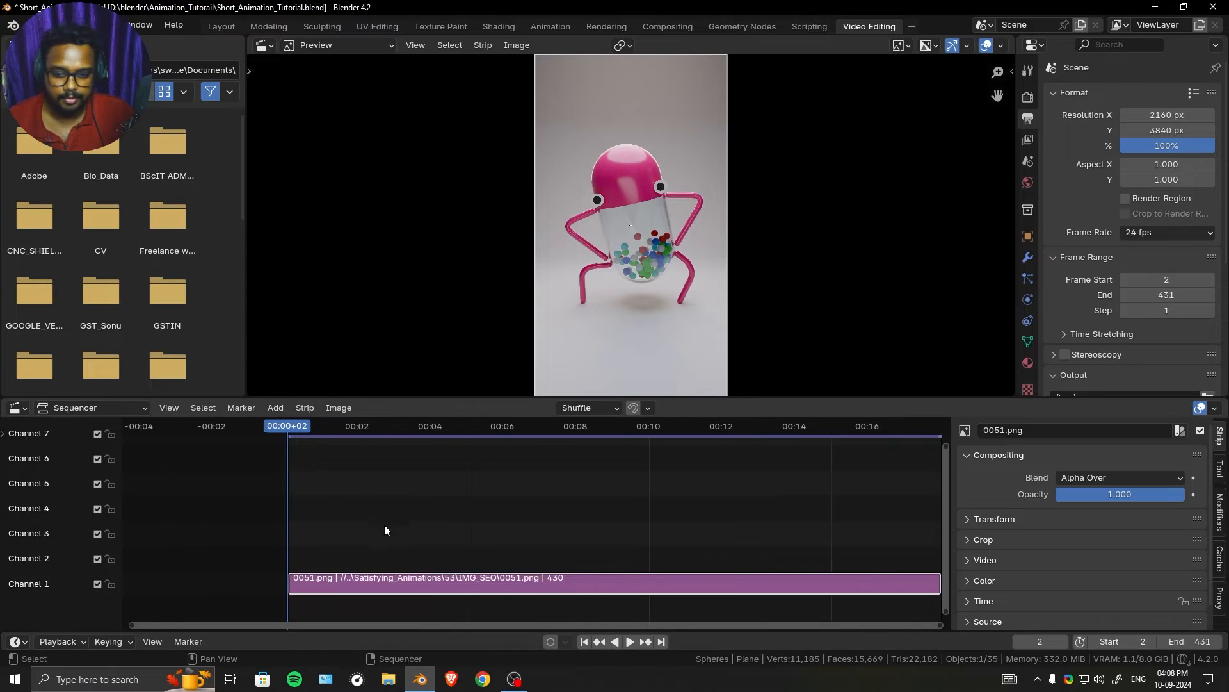
- Play the image strip briefly and return the playhead to its first frame at frame 2
scroll(385, 531, up, 3)
middle_drag(385, 530, 590, 524)
scroll(513, 538, up, 6)
scroll(474, 542, up, 4)
scroll(459, 543, up, 4)
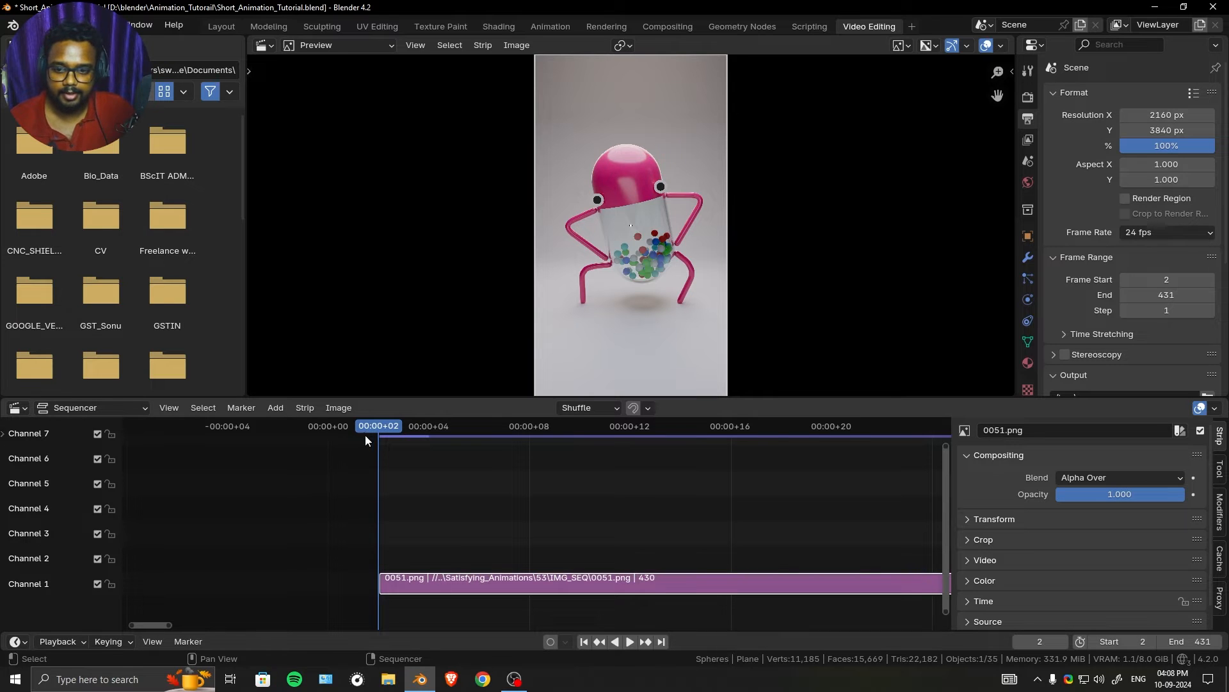
key(space)
drag(400, 432, 384, 433)
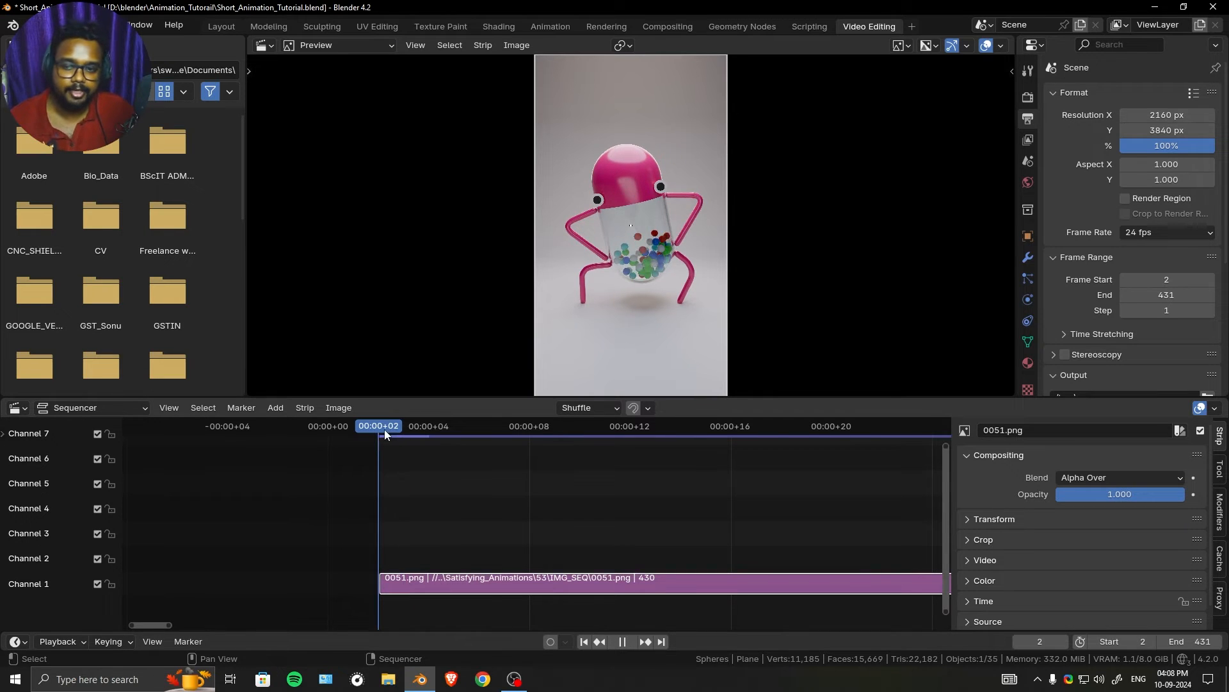
key(space)
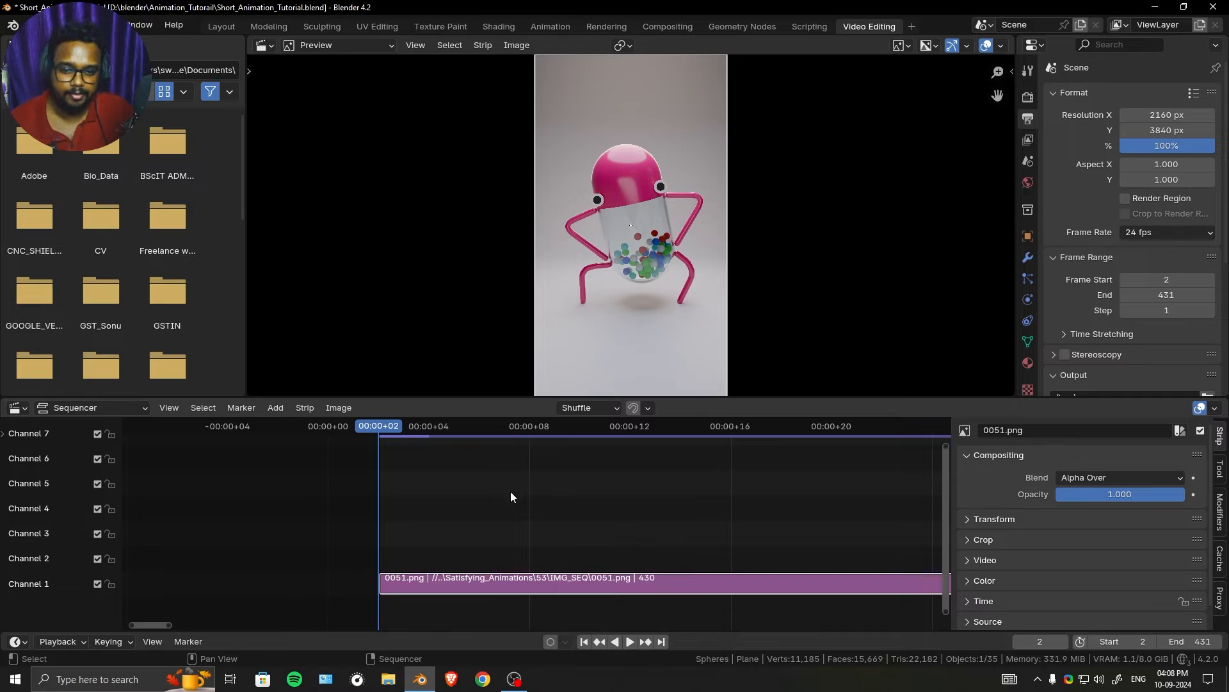
- Slide the image strip one frame earlier to frame 1 and set the current frame and scene start frame to 1
mouse_move(512, 575)
mouse_down()
mouse_move(661, 576)
mouse_move(492, 586)
mouse_up()
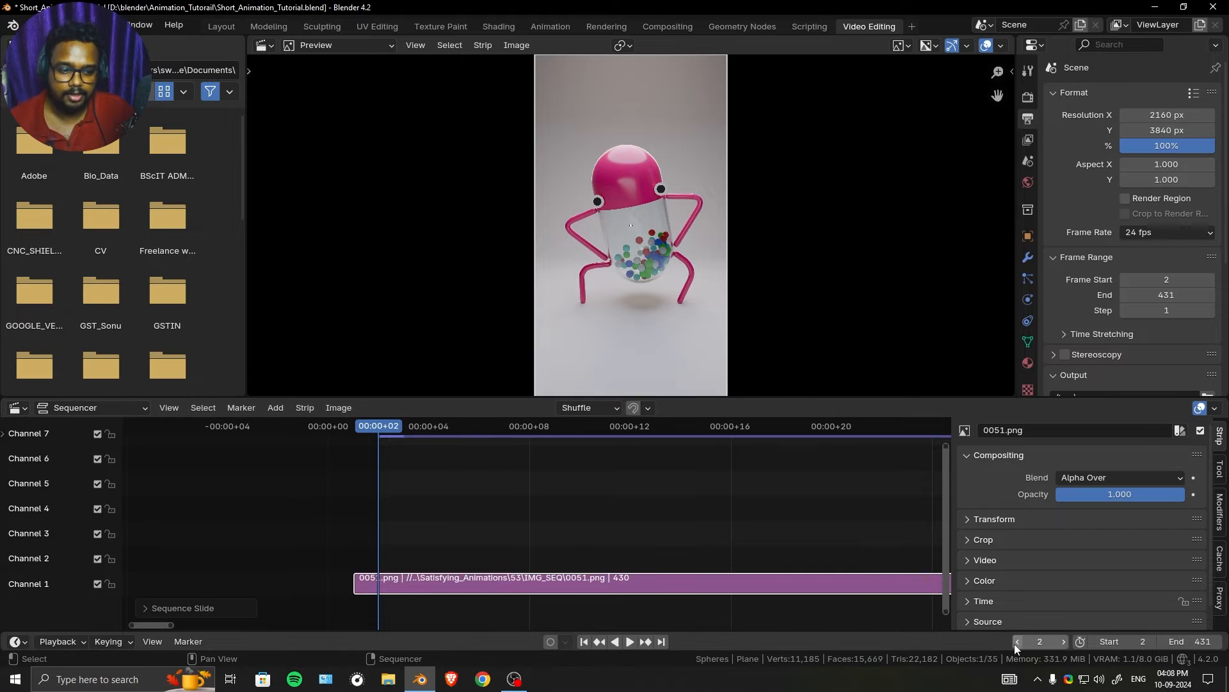
click(1017, 642)
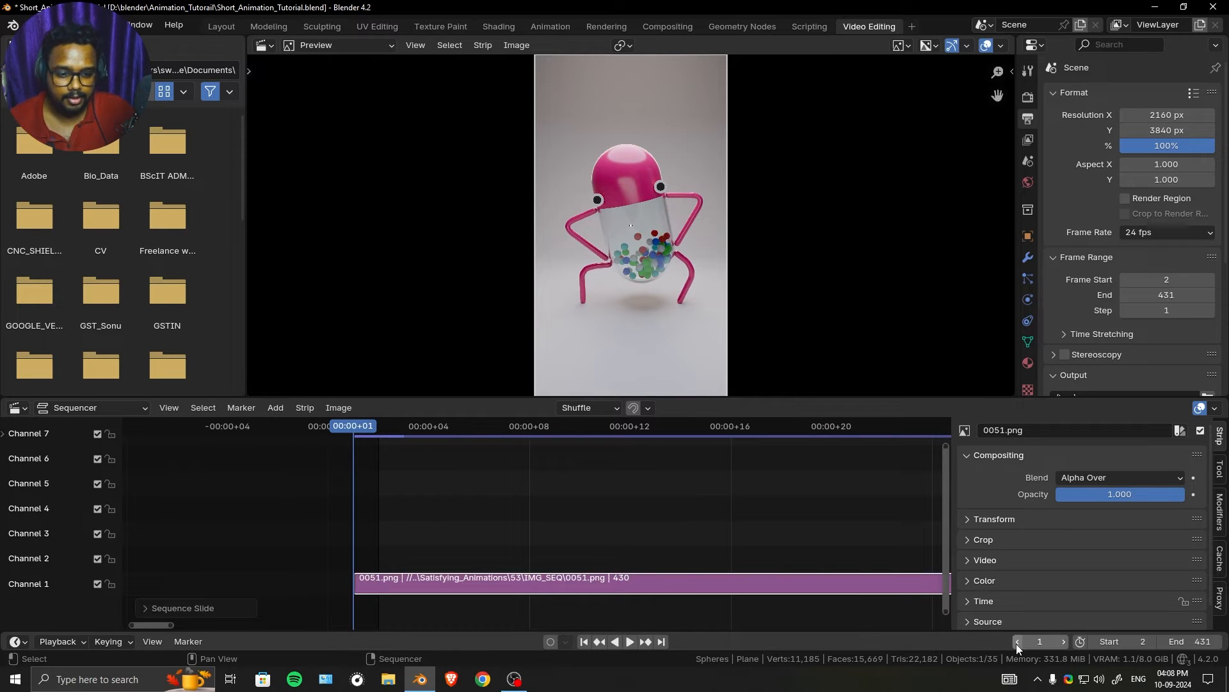
click(1094, 643)
- Step the playhead to the image strip's last frame and set the scene's end frame to 430
scroll(557, 532, down, 8)
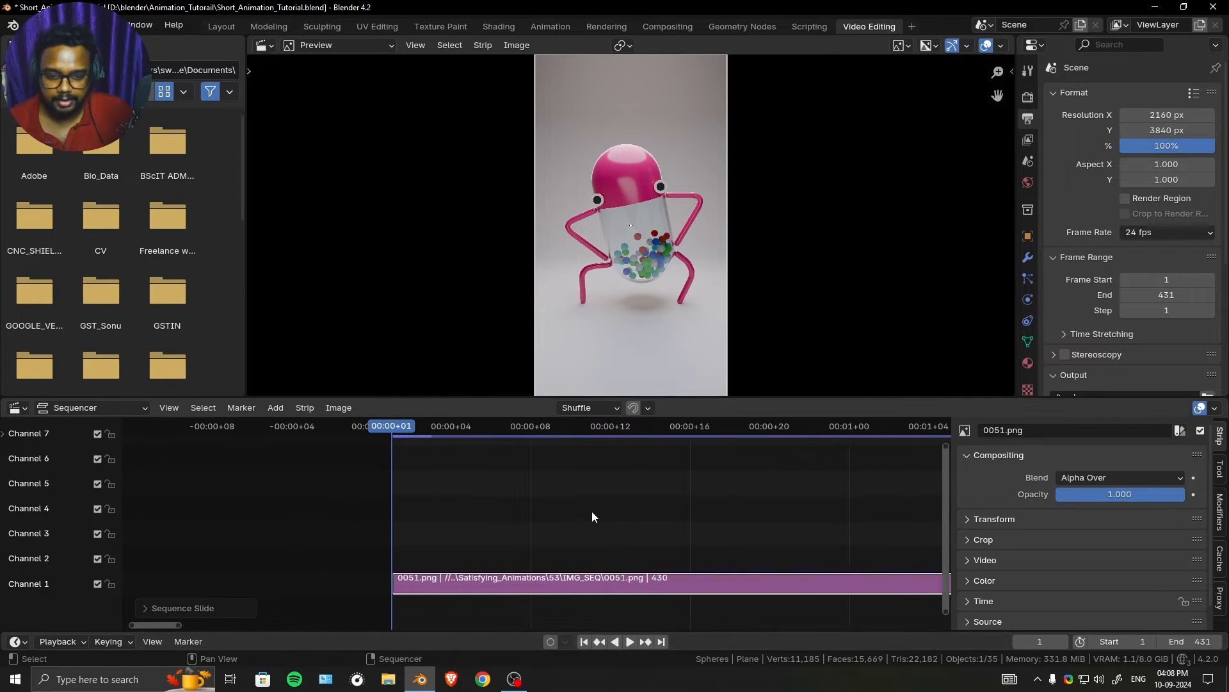
scroll(796, 529, down, 6)
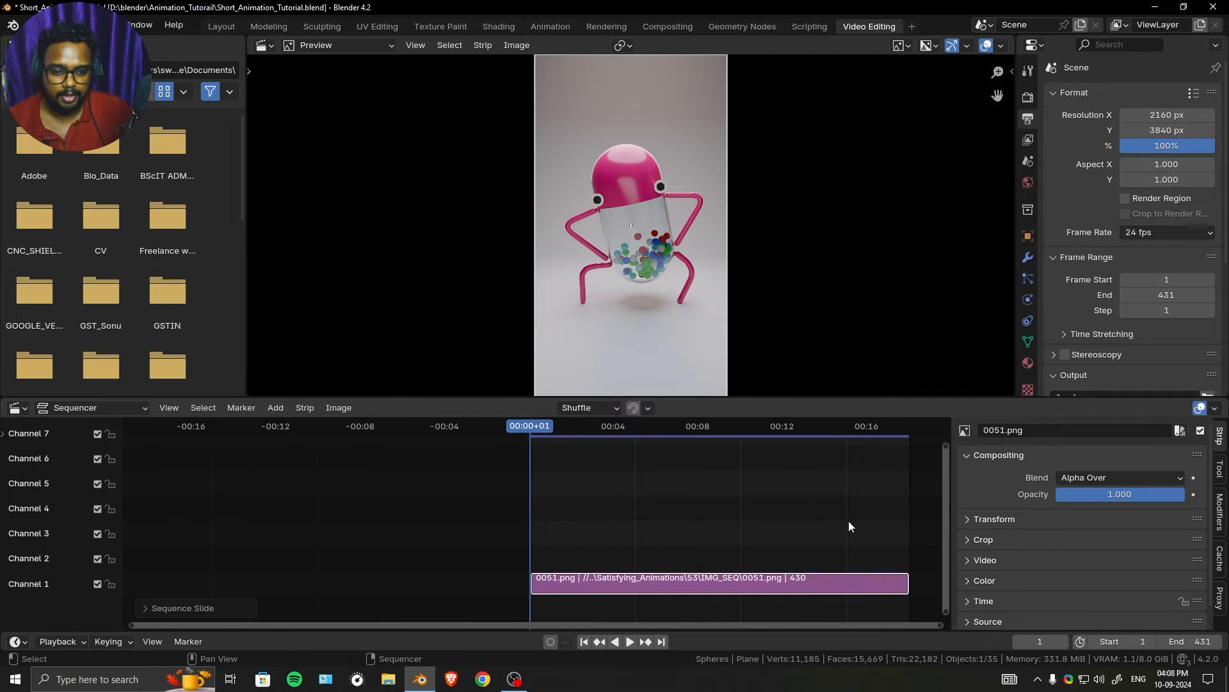
click(905, 429)
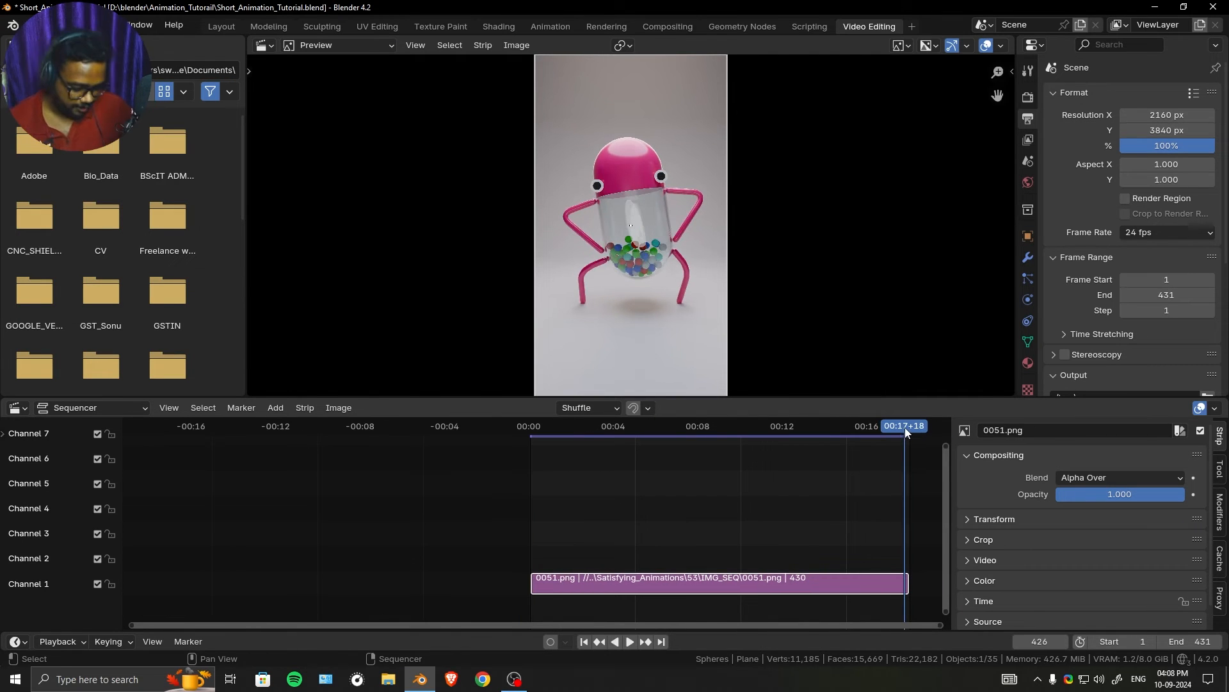
key(Right)
key(Right)
key(Right)
key(Right)
click(1159, 642)
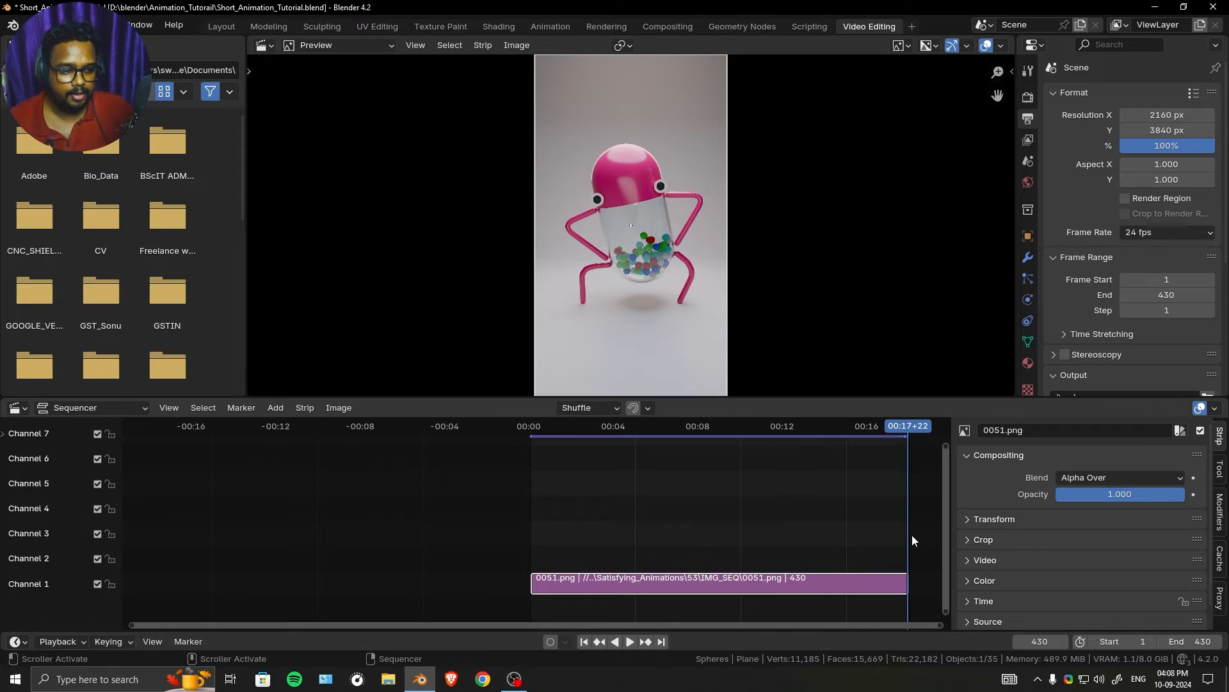
- Examine the render metadata below the image in the preview, including frame, render time and samples
scroll(908, 537, up, 2)
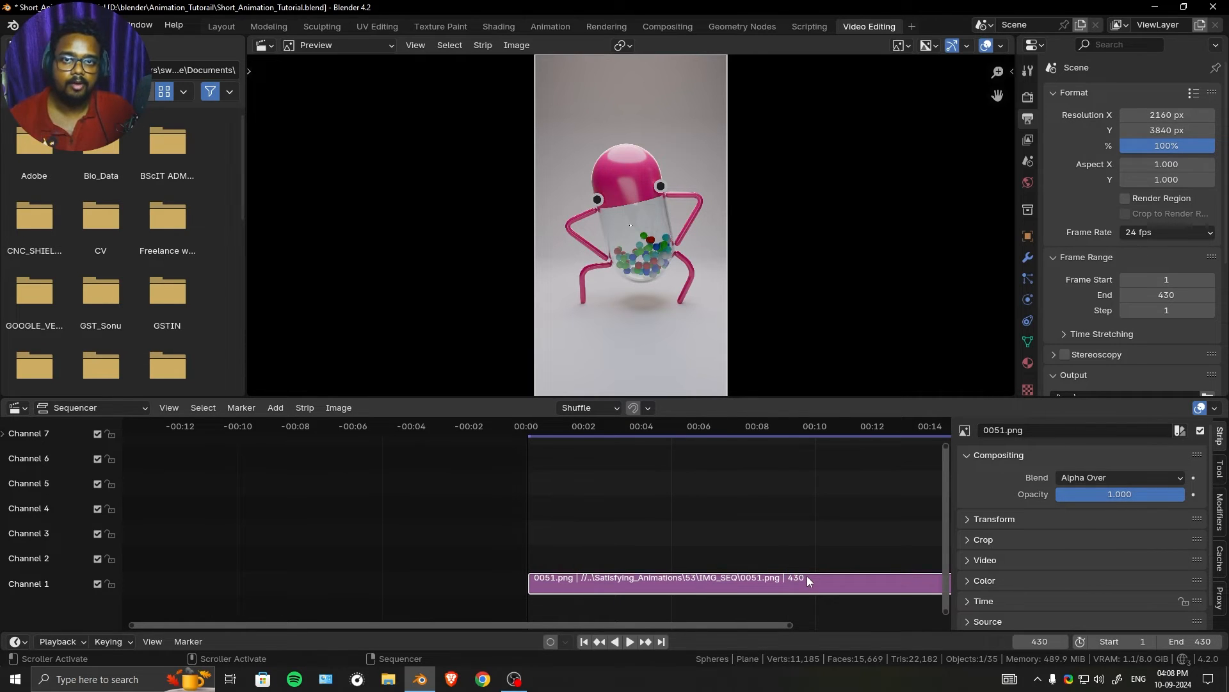
scroll(848, 242, down, 3)
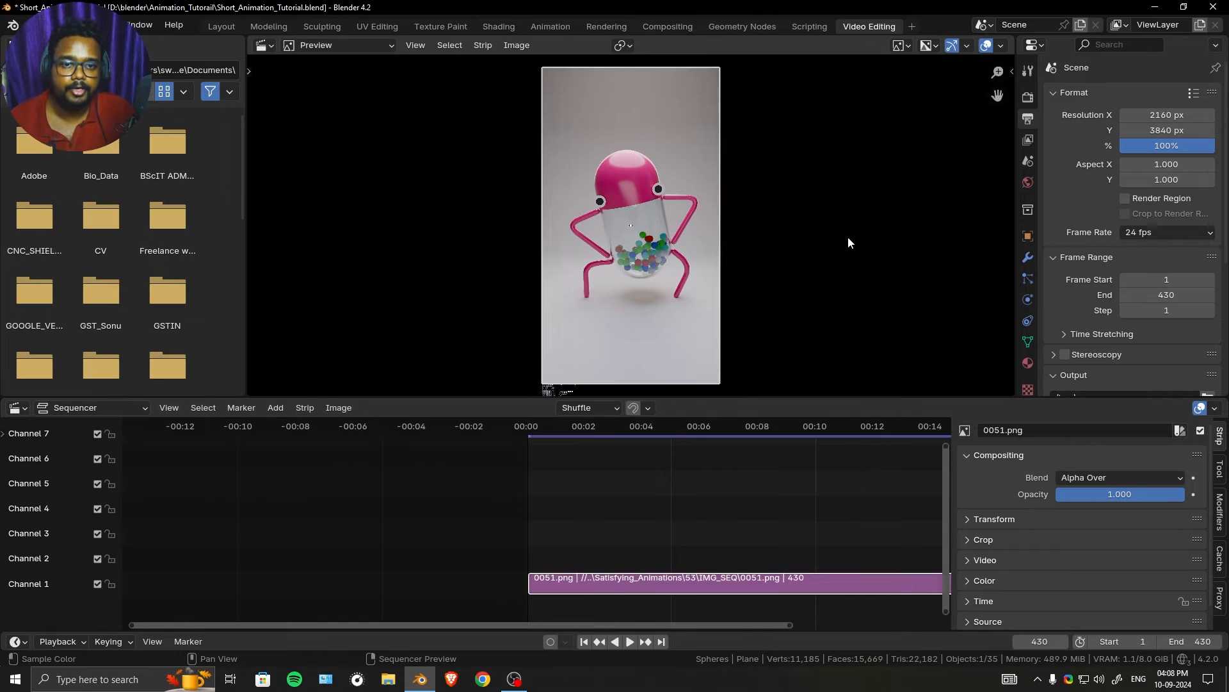
scroll(621, 237, up, 3)
middle_drag(621, 237, 620, 233)
scroll(653, 236, up, 6)
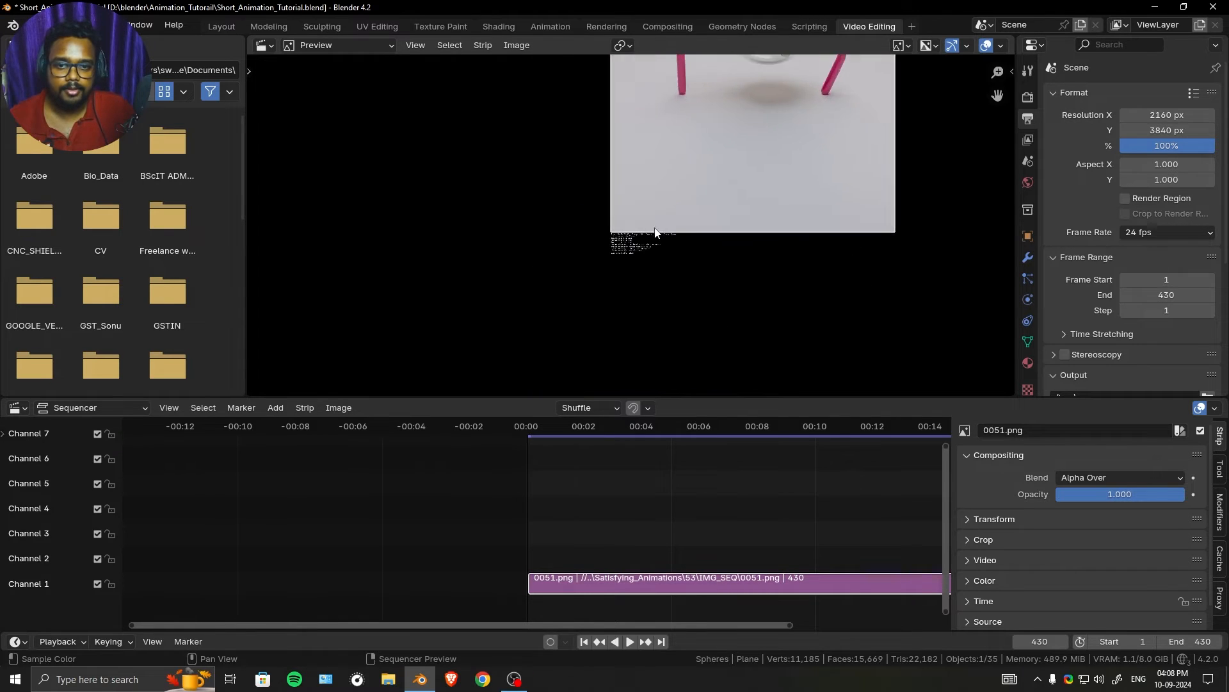
scroll(610, 274, up, 2)
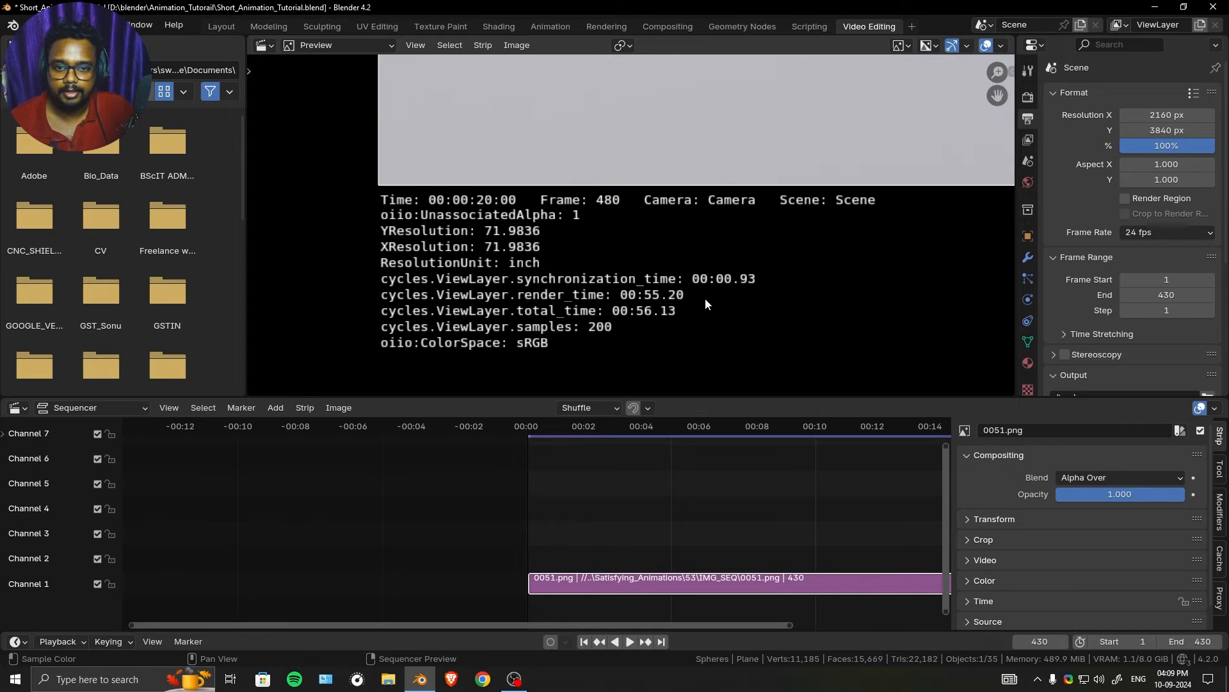
scroll(625, 295, down, 3)
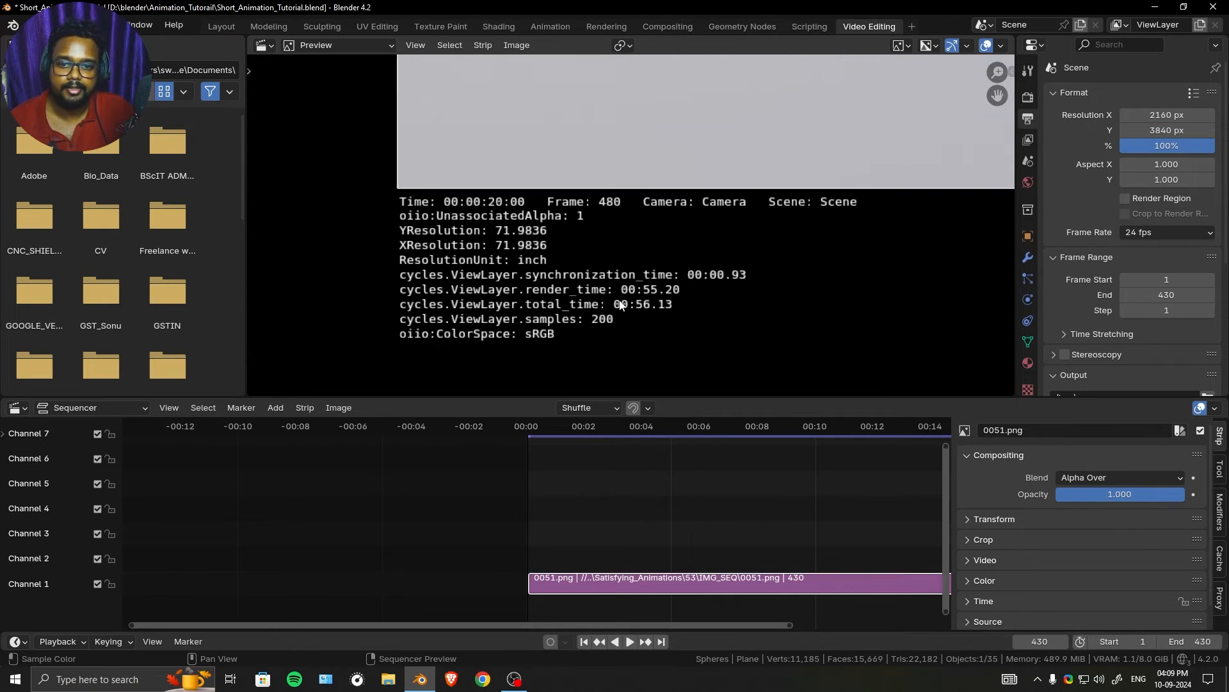
scroll(631, 288, down, 2)
scroll(647, 268, down, 3)
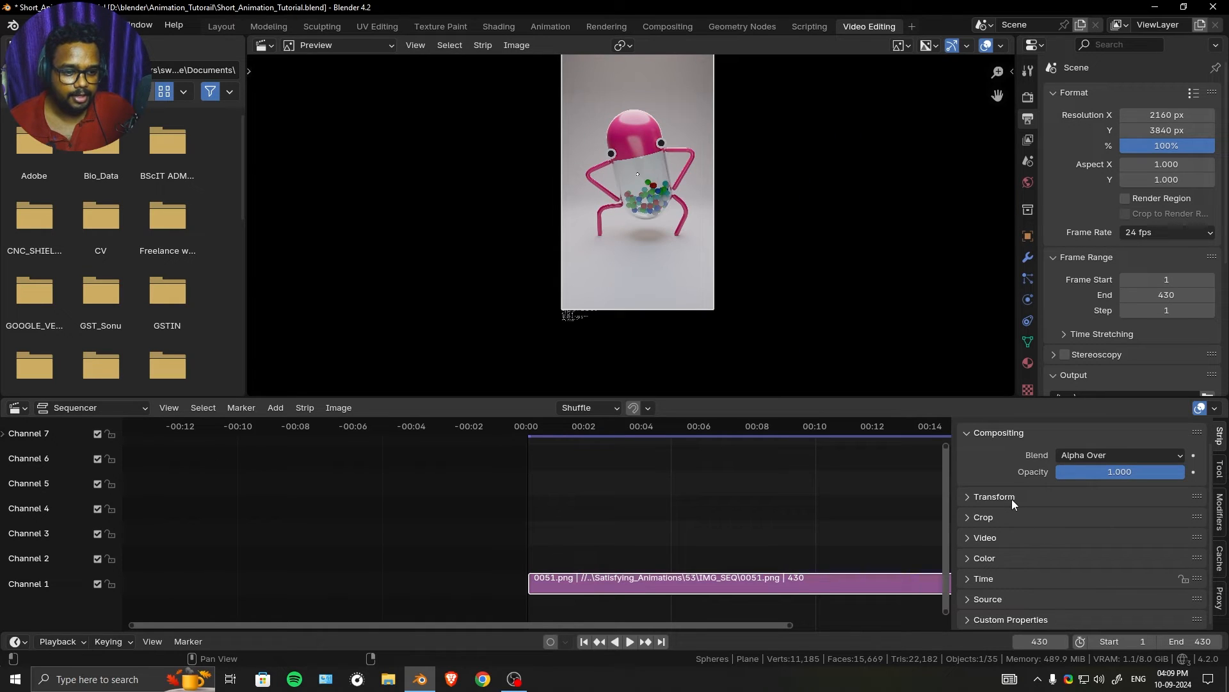
- Expand the image strip's Transform settings and review its position, scale, rotation and origin options
click(1012, 498)
scroll(1064, 515, down, 3)
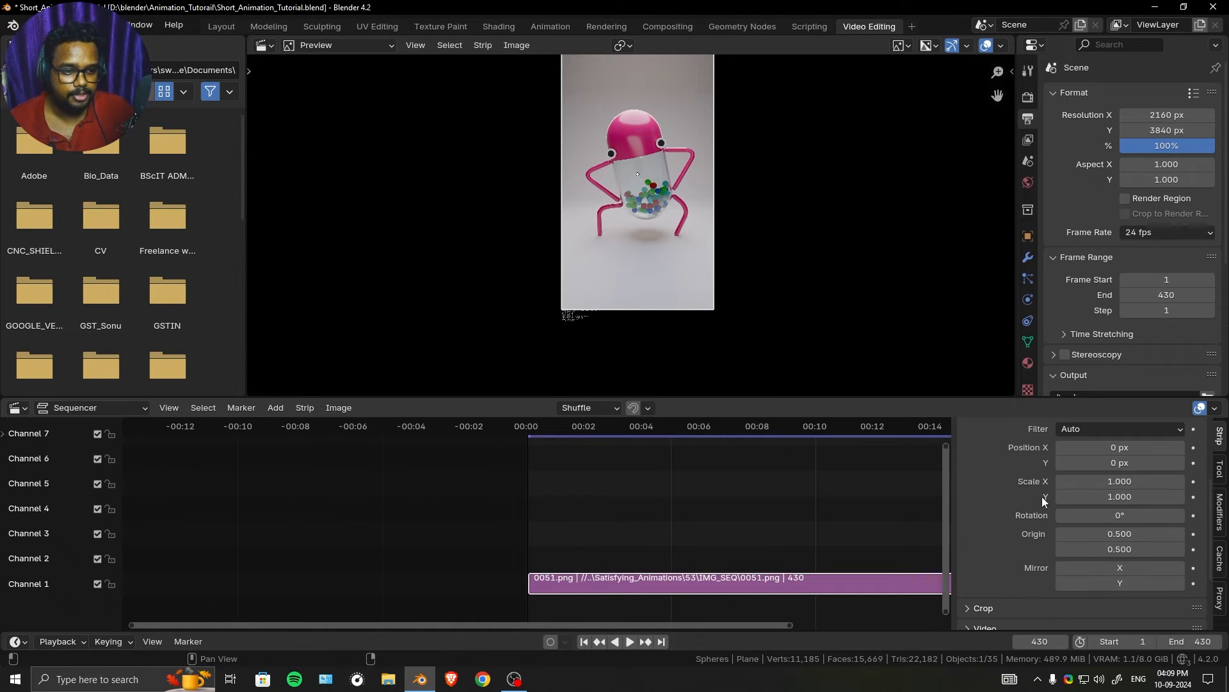
scroll(981, 509, up, 2)
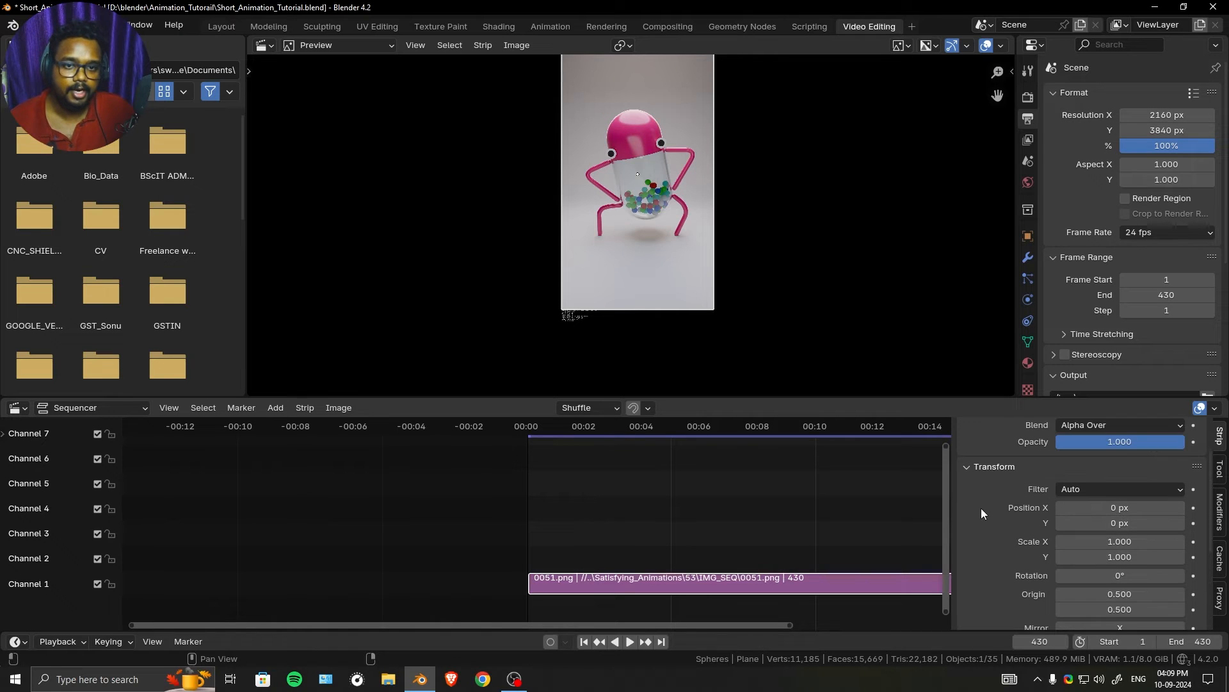
- Set the render output's file format to FFmpeg Video and expand its color management settings
scroll(995, 498, up, 1)
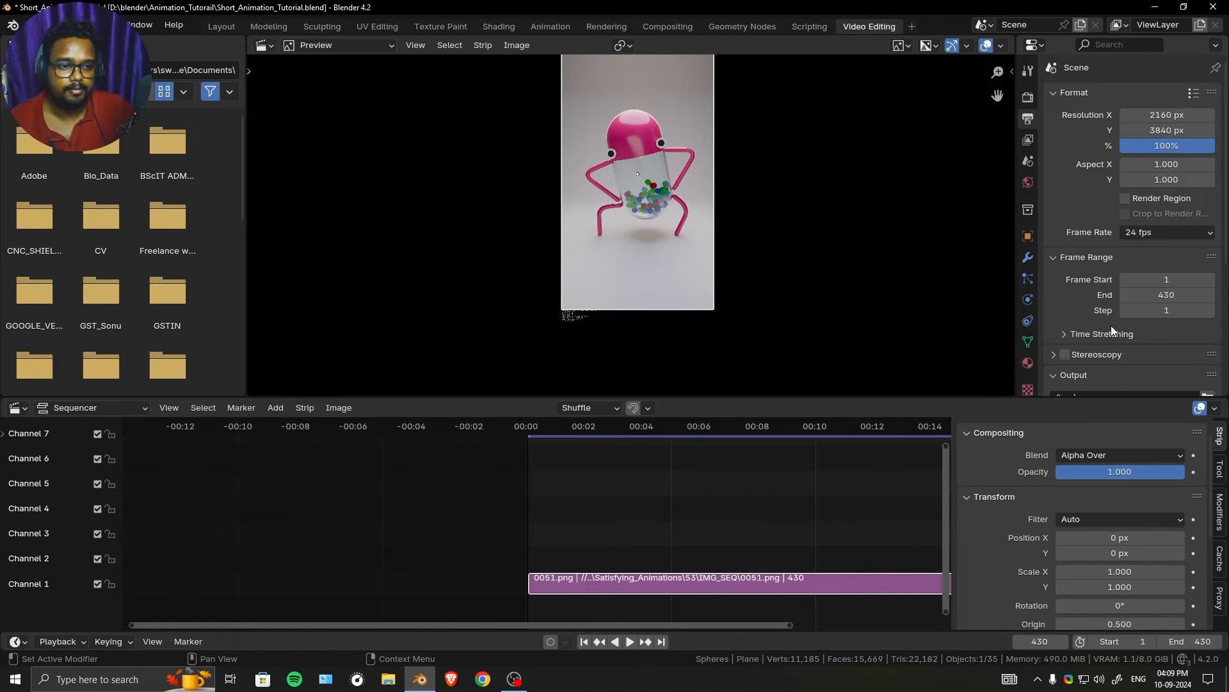
scroll(1114, 321, down, 7)
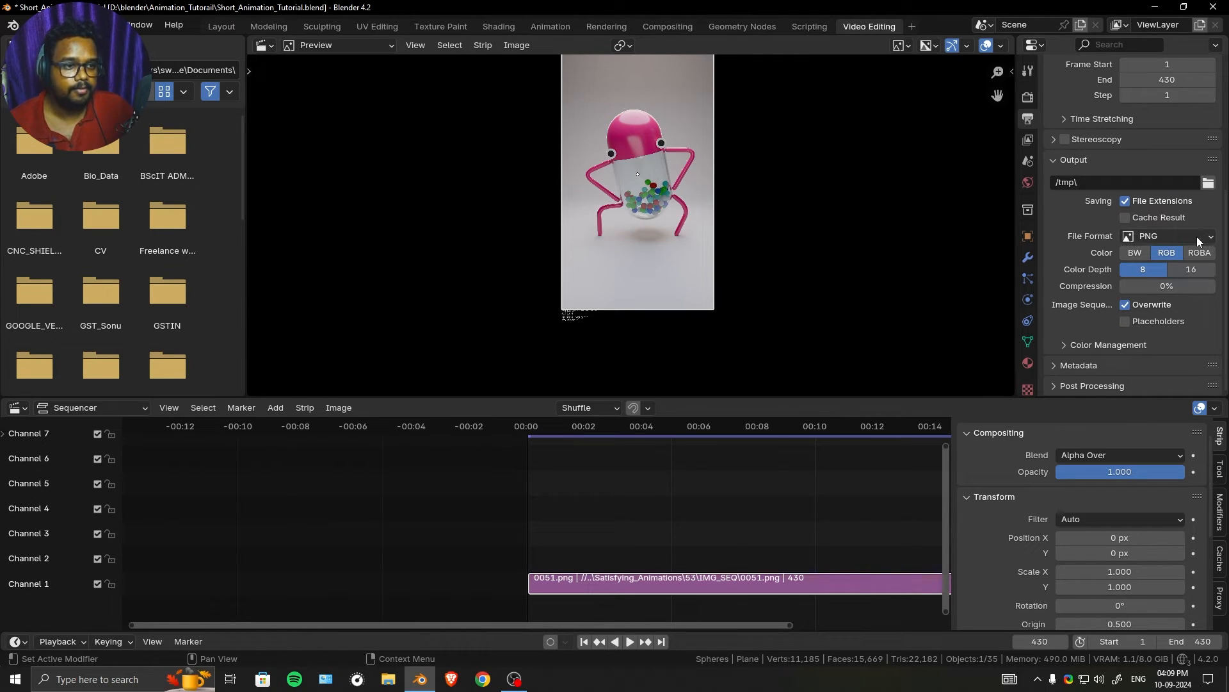
click(1202, 236)
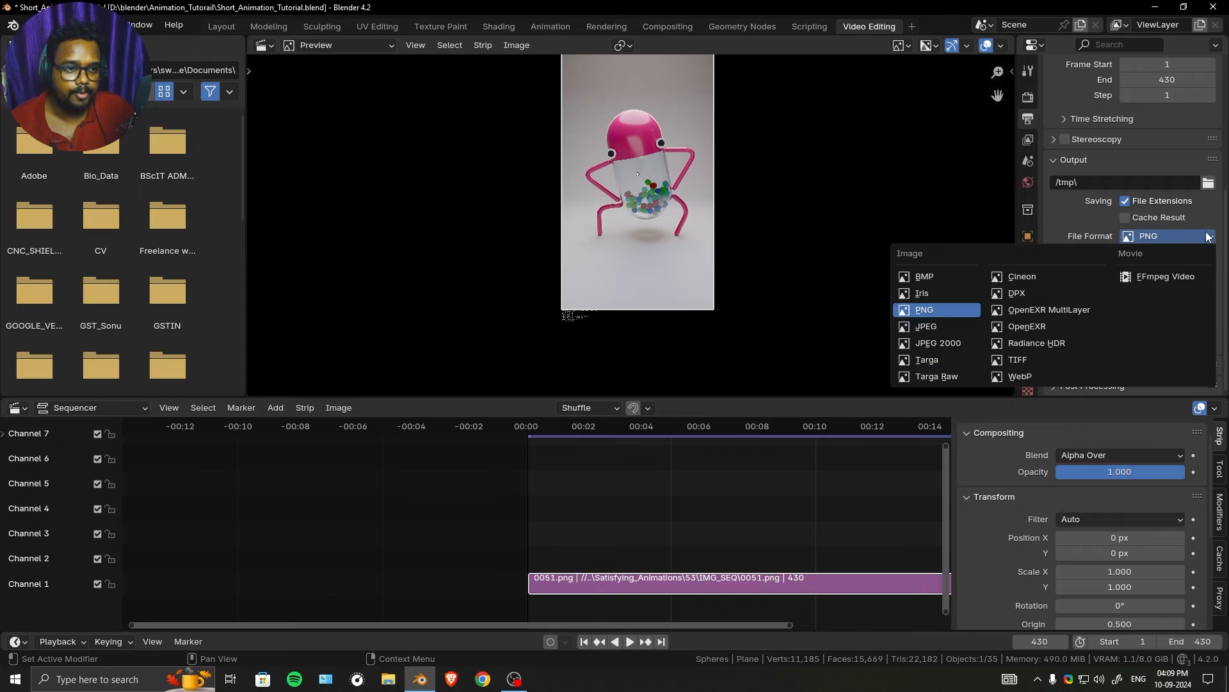
click(1160, 277)
click(1102, 324)
scroll(1104, 307, down, 5)
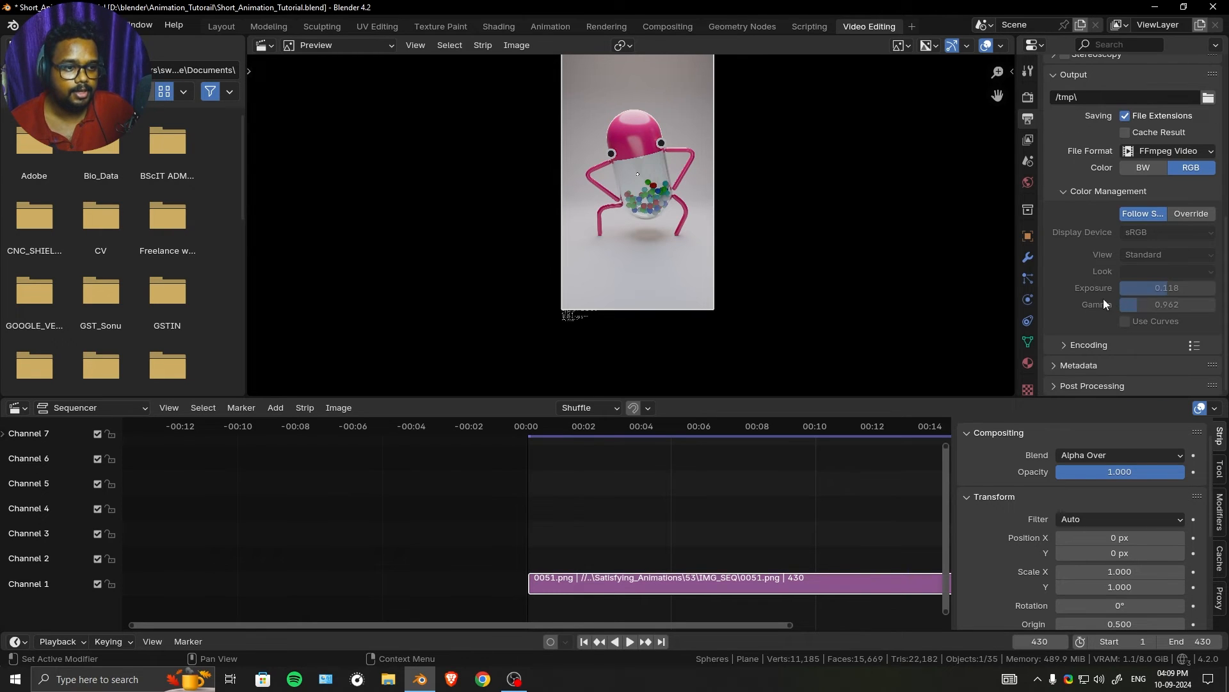
- Expand the encoding settings, set the container to MPEG-4, and check the video codec and output quality choices
click(1106, 344)
scroll(1127, 325, down, 5)
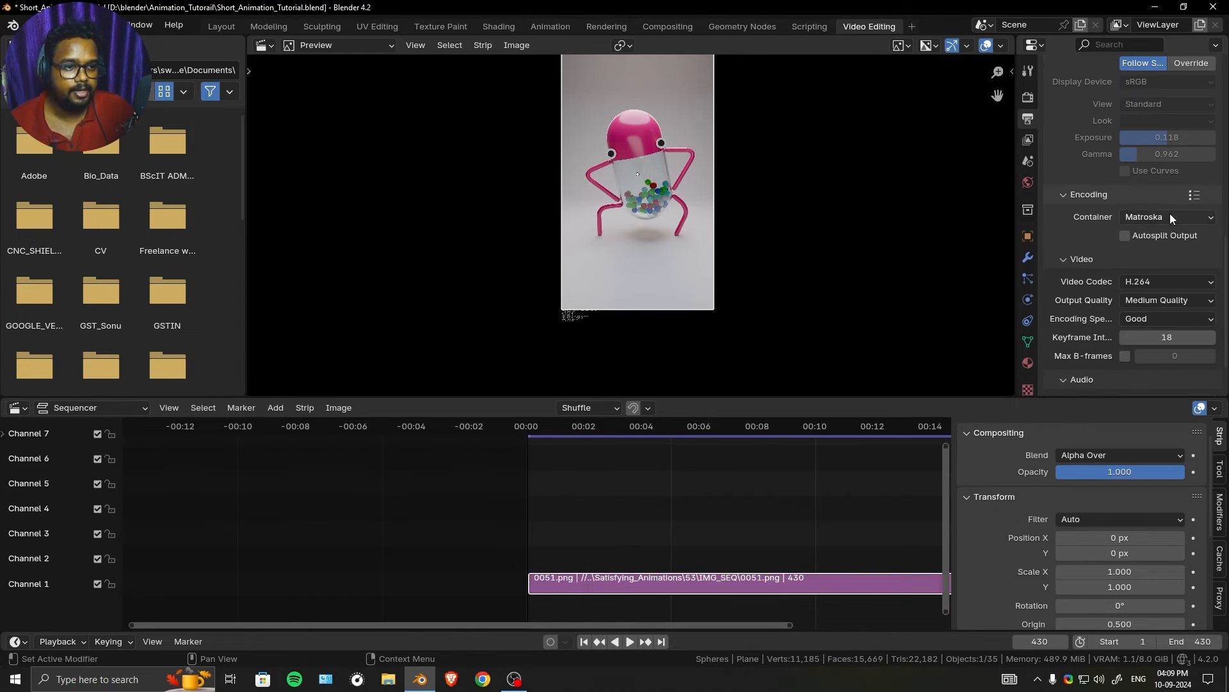
click(1170, 216)
click(1166, 267)
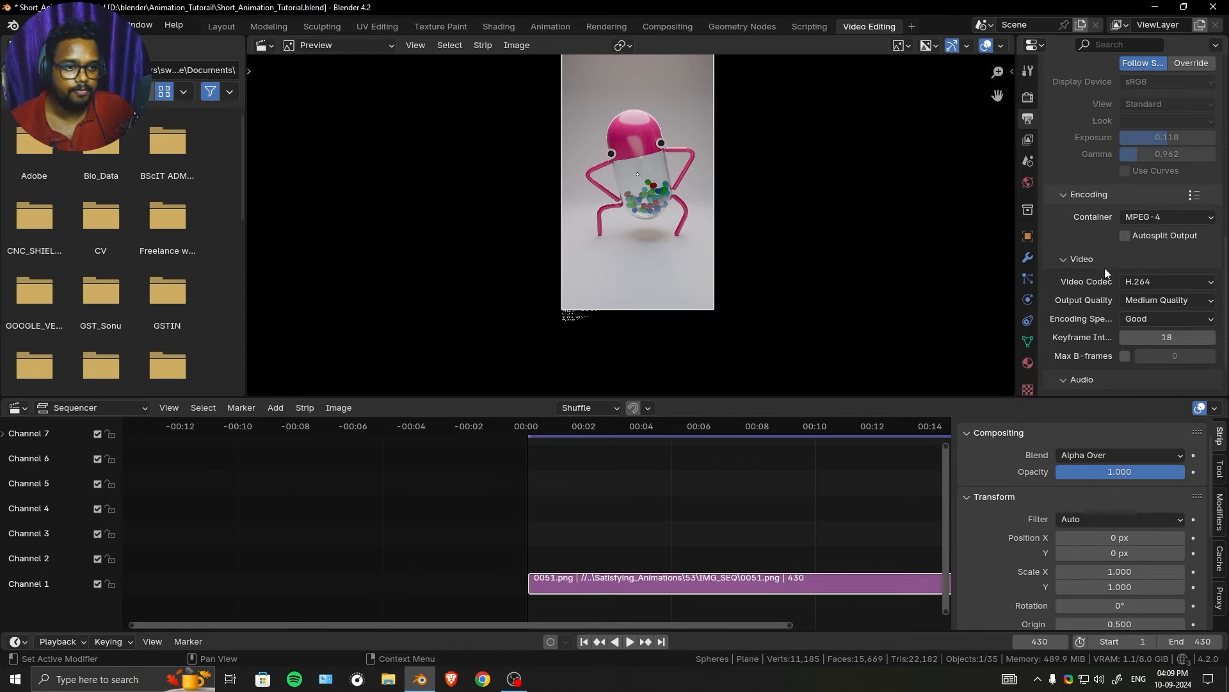
scroll(1114, 262, down, 2)
click(1152, 221)
click(1153, 220)
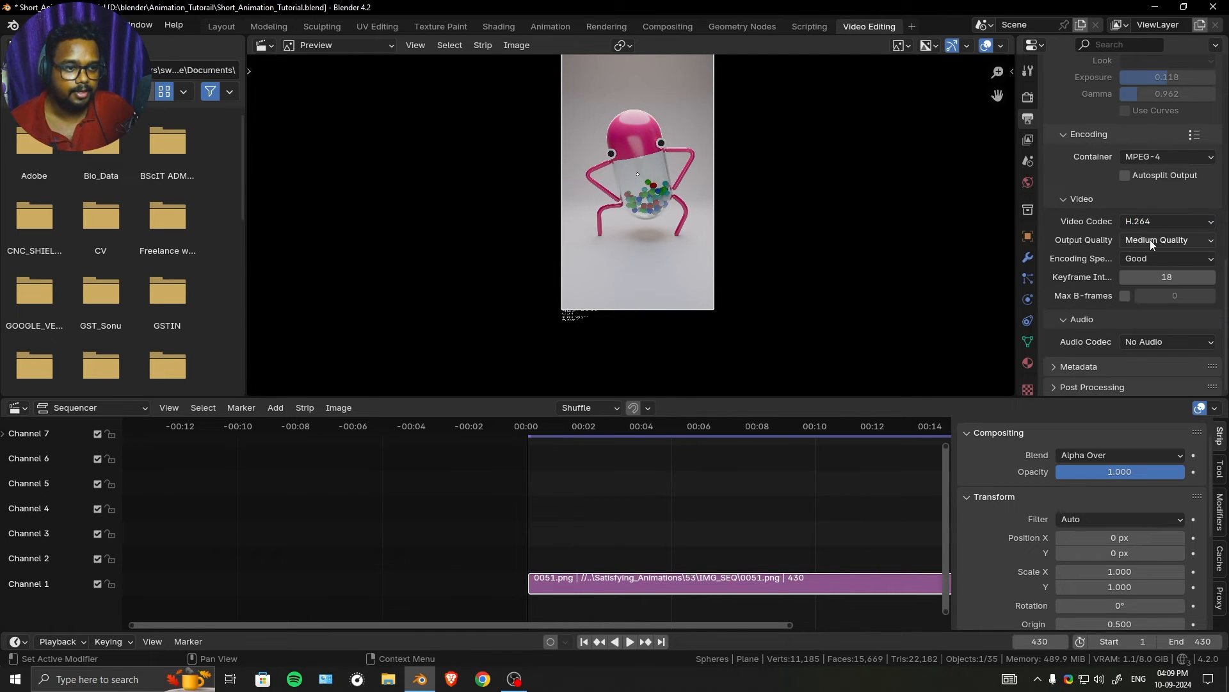
click(1150, 240)
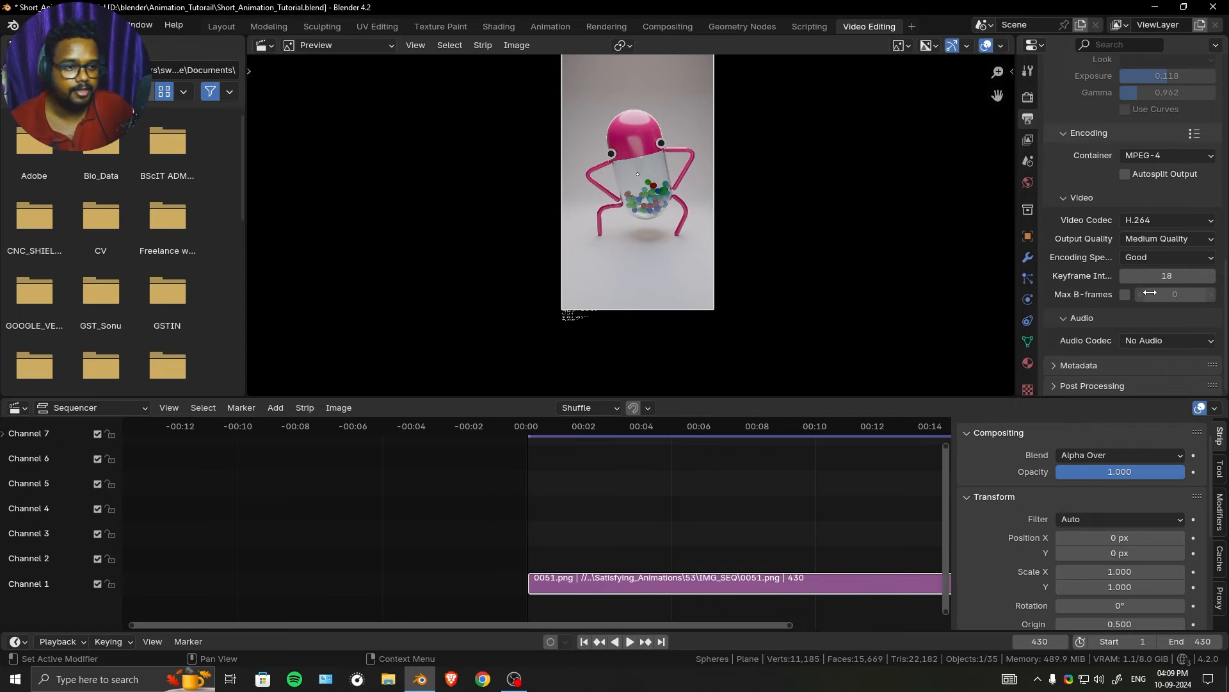
- Set the audio codec of the video output to AAC and bring its audio settings into view
click(1174, 341)
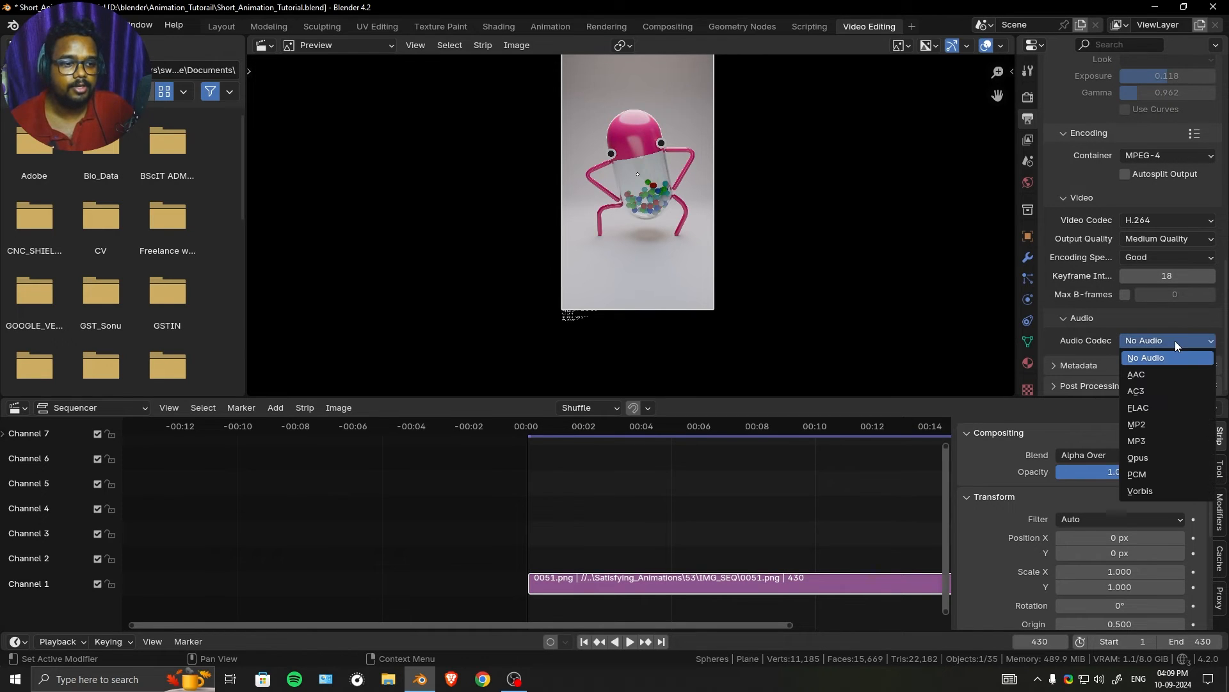
drag(737, 628, 805, 623)
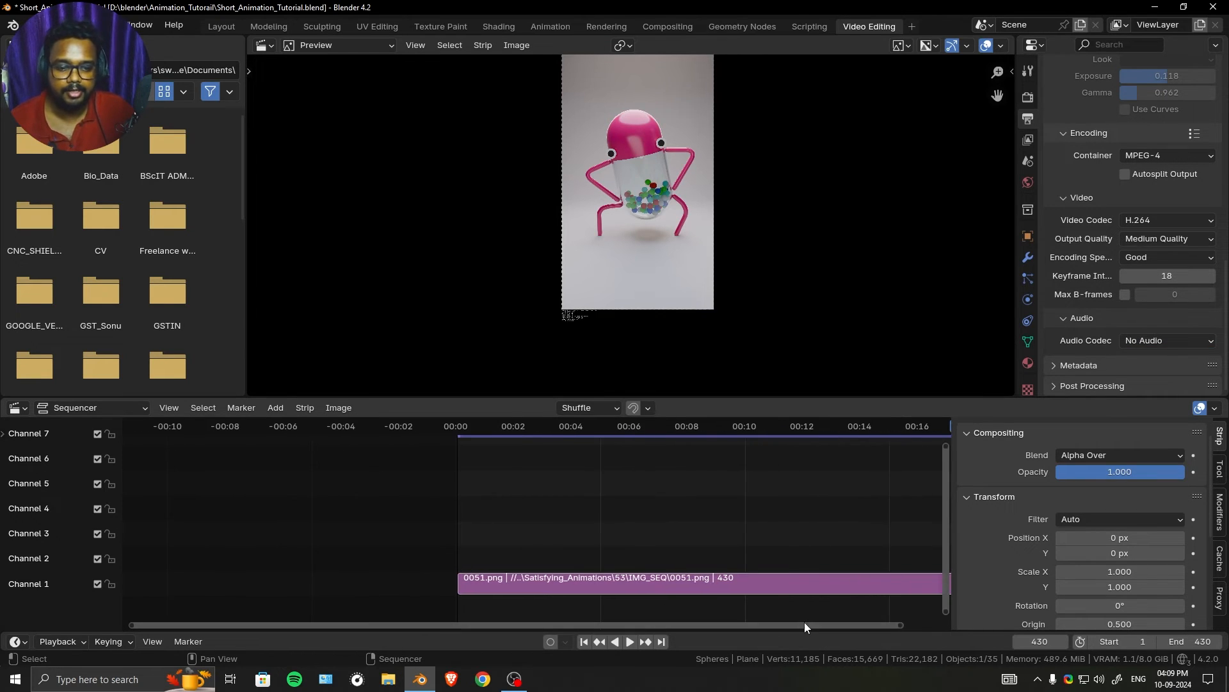
click(1133, 339)
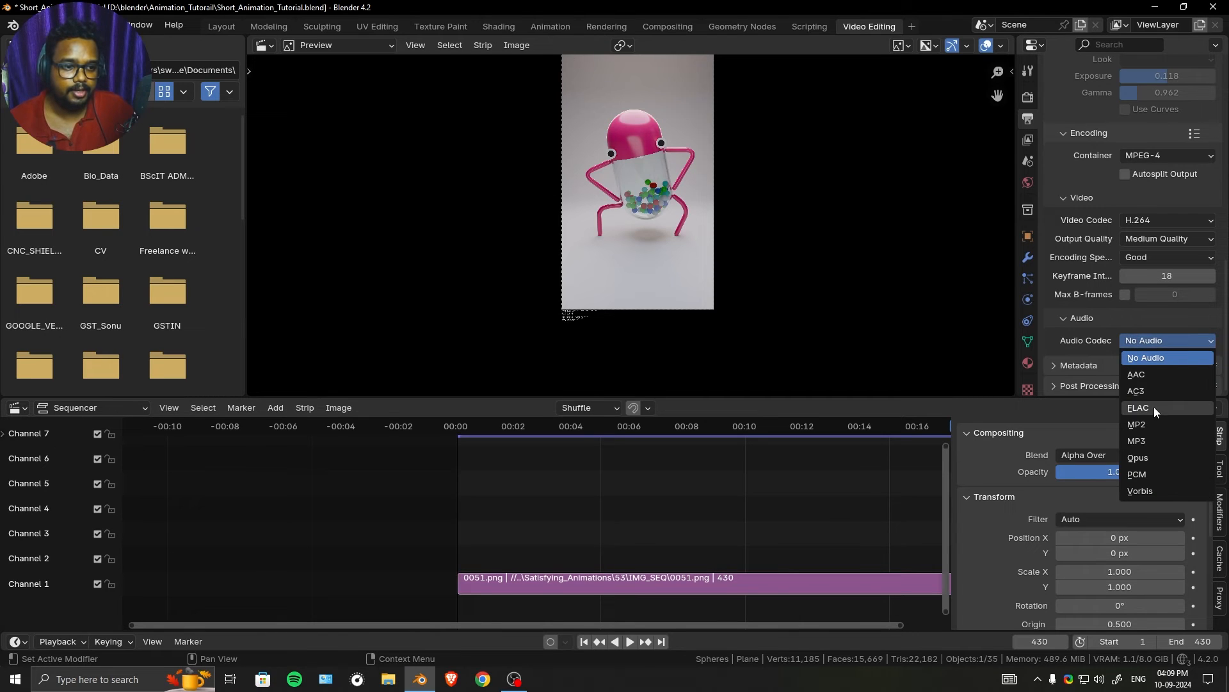
click(1163, 375)
scroll(1115, 312, down, 3)
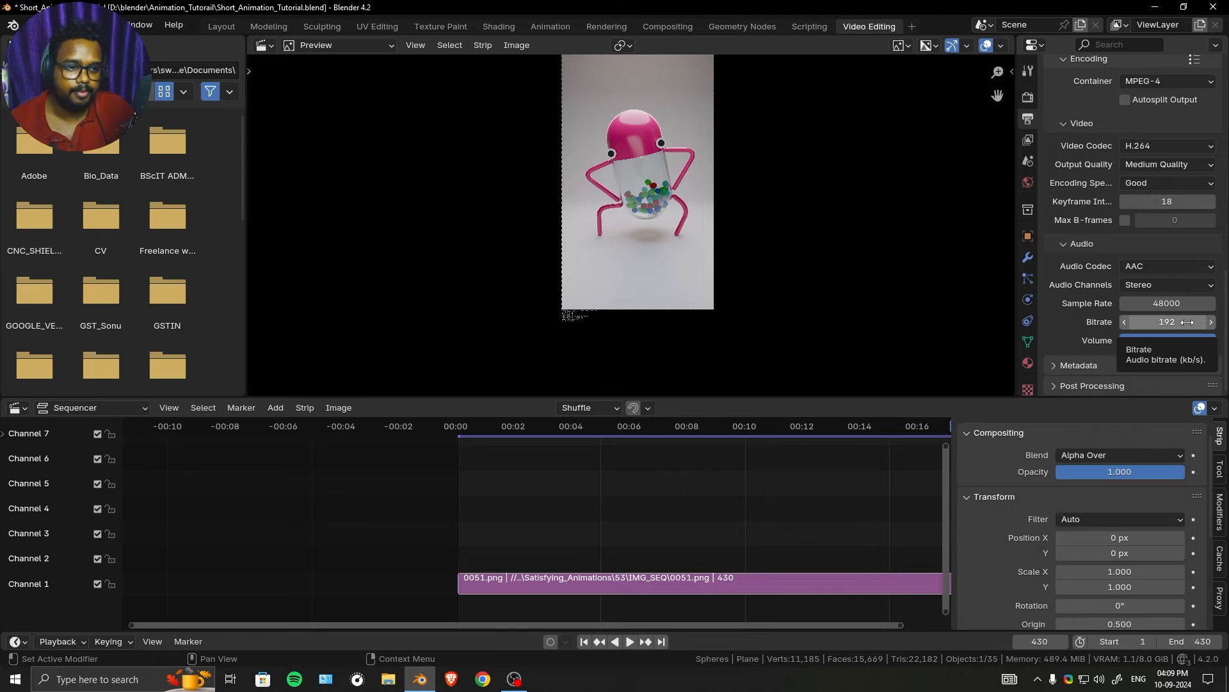
scroll(1020, 521, down, 7)
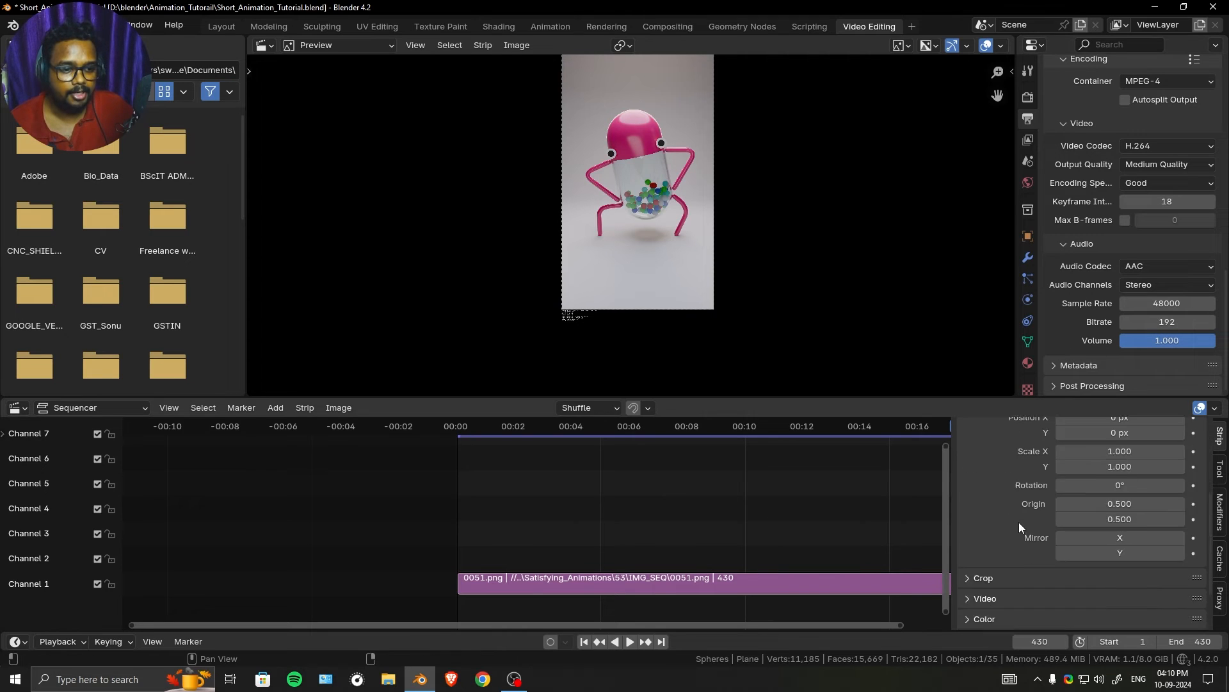
scroll(857, 312, up, 1)
scroll(857, 314, up, 1)
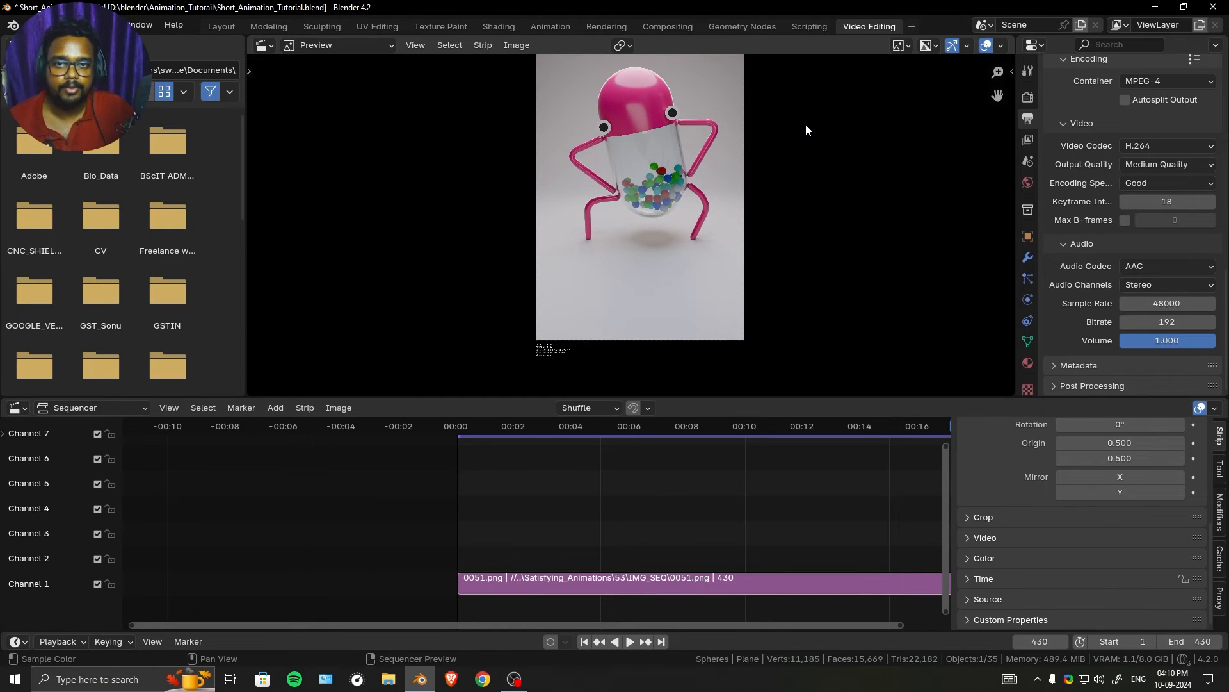
middle_drag(801, 129, 776, 202)
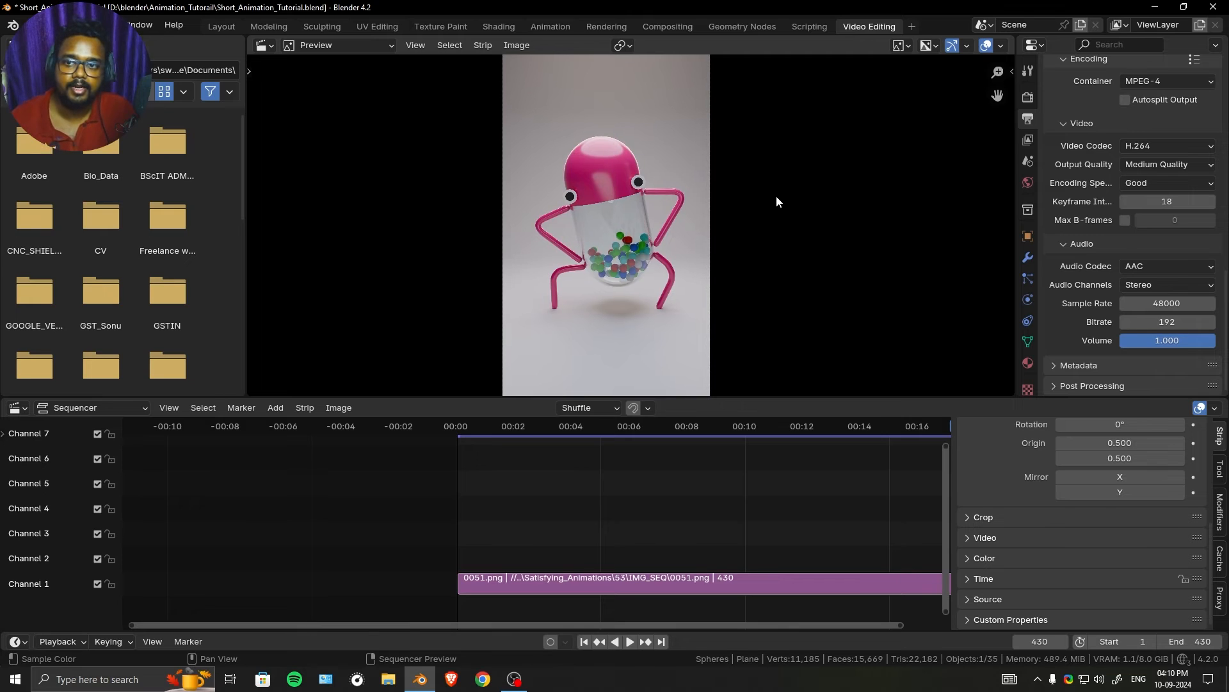
scroll(1136, 150, up, 8)
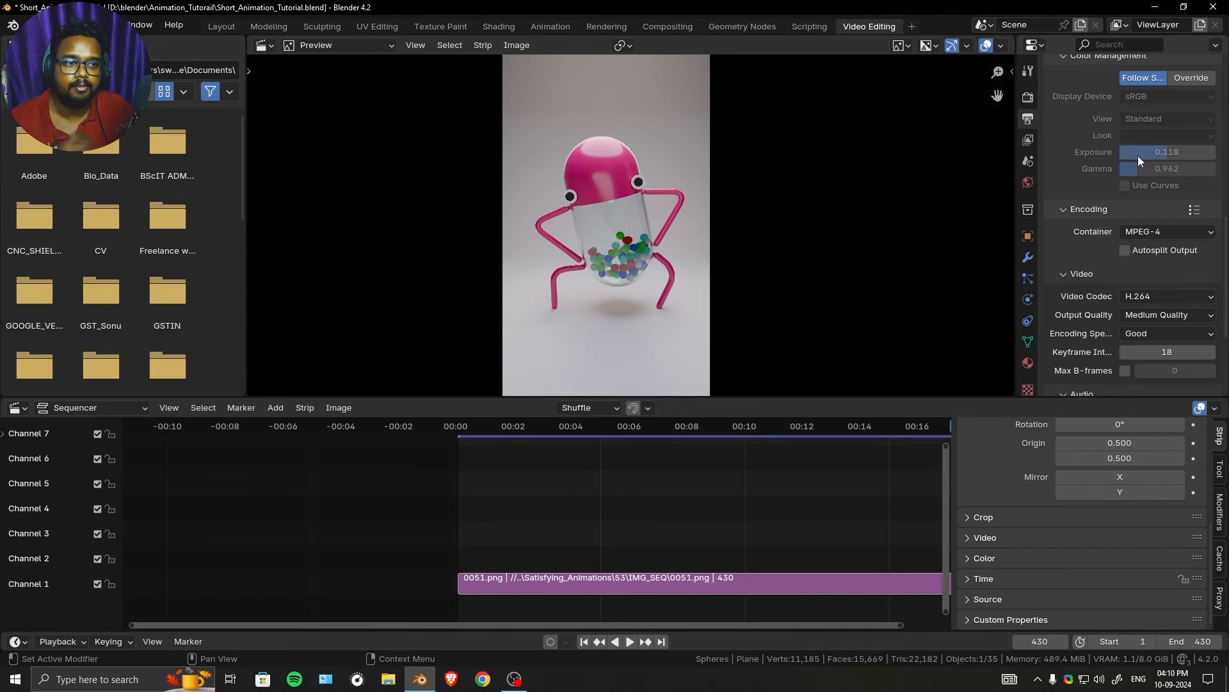
scroll(1070, 121, up, 4)
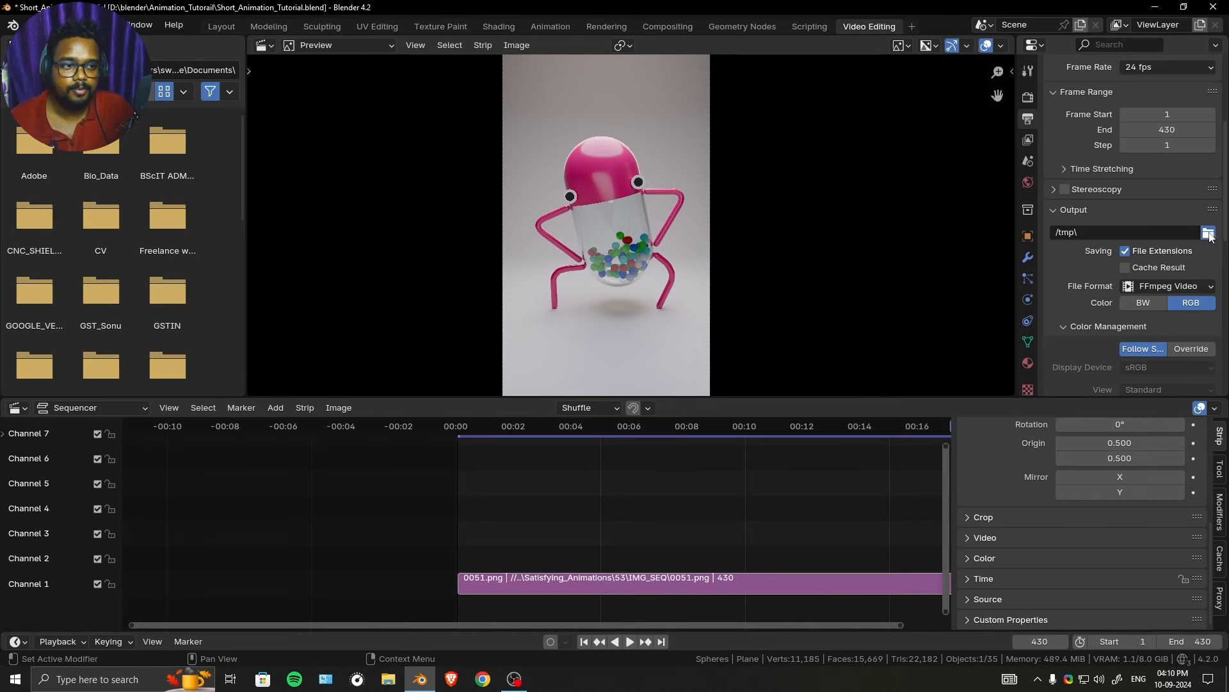
click(1208, 233)
click(990, 153)
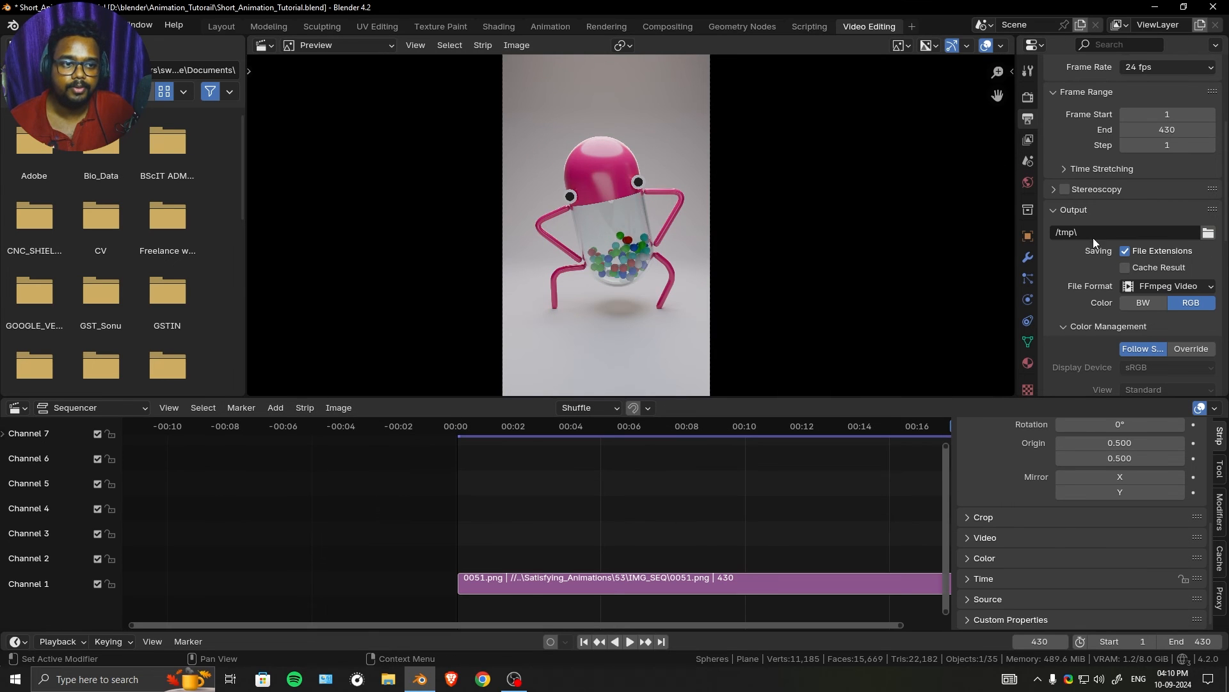
- Zoom out the preview to show the whole frame and enlarge the preview area by shrinking the sequencer's height
scroll(669, 251, down, 1)
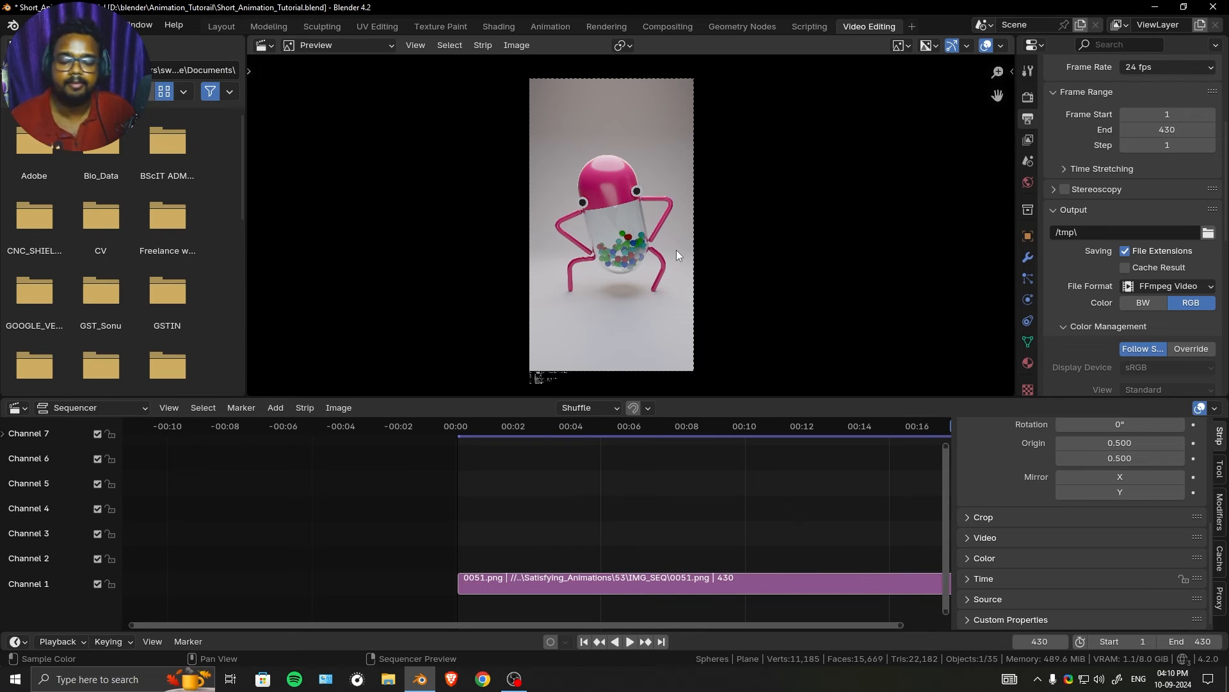
drag(1052, 398, 1052, 439)
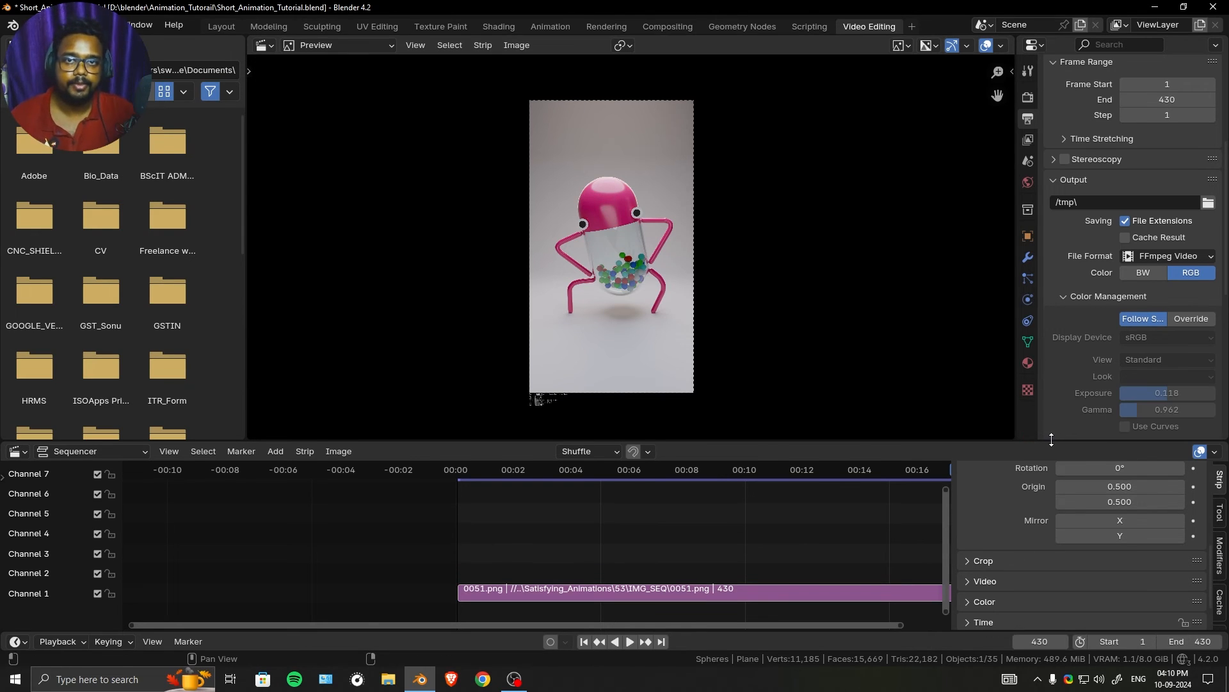